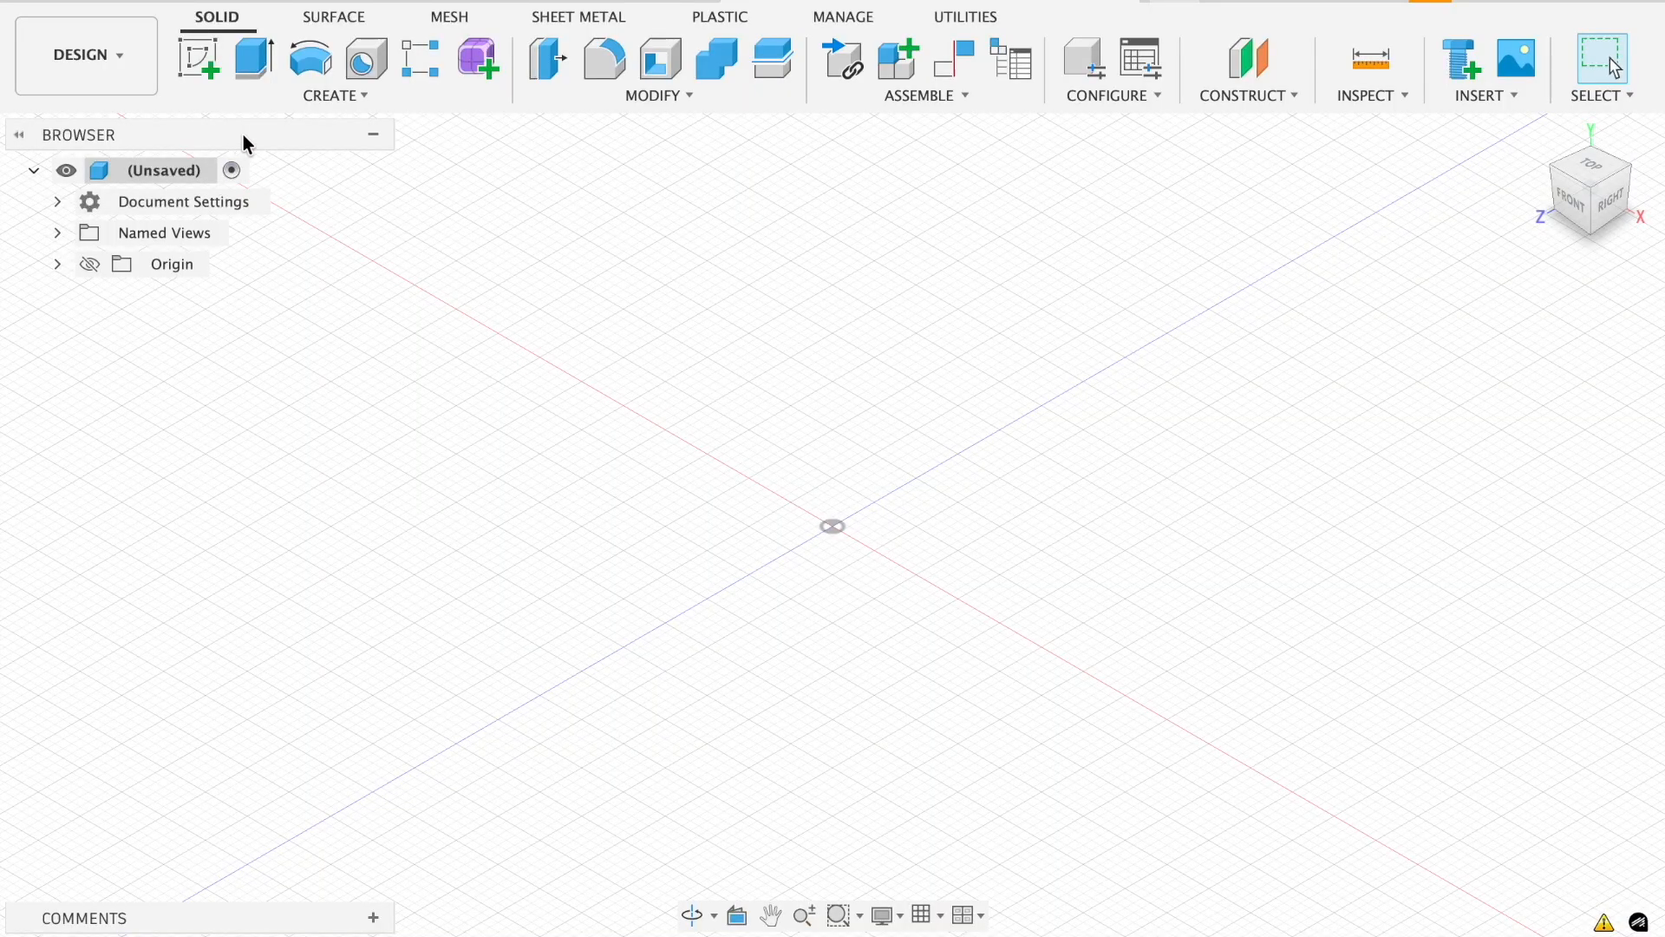
Start a sketch on the front XY plane and change the document units to millimeter and gram.
{"action": "left_click", "coordinate": [207, 58]}
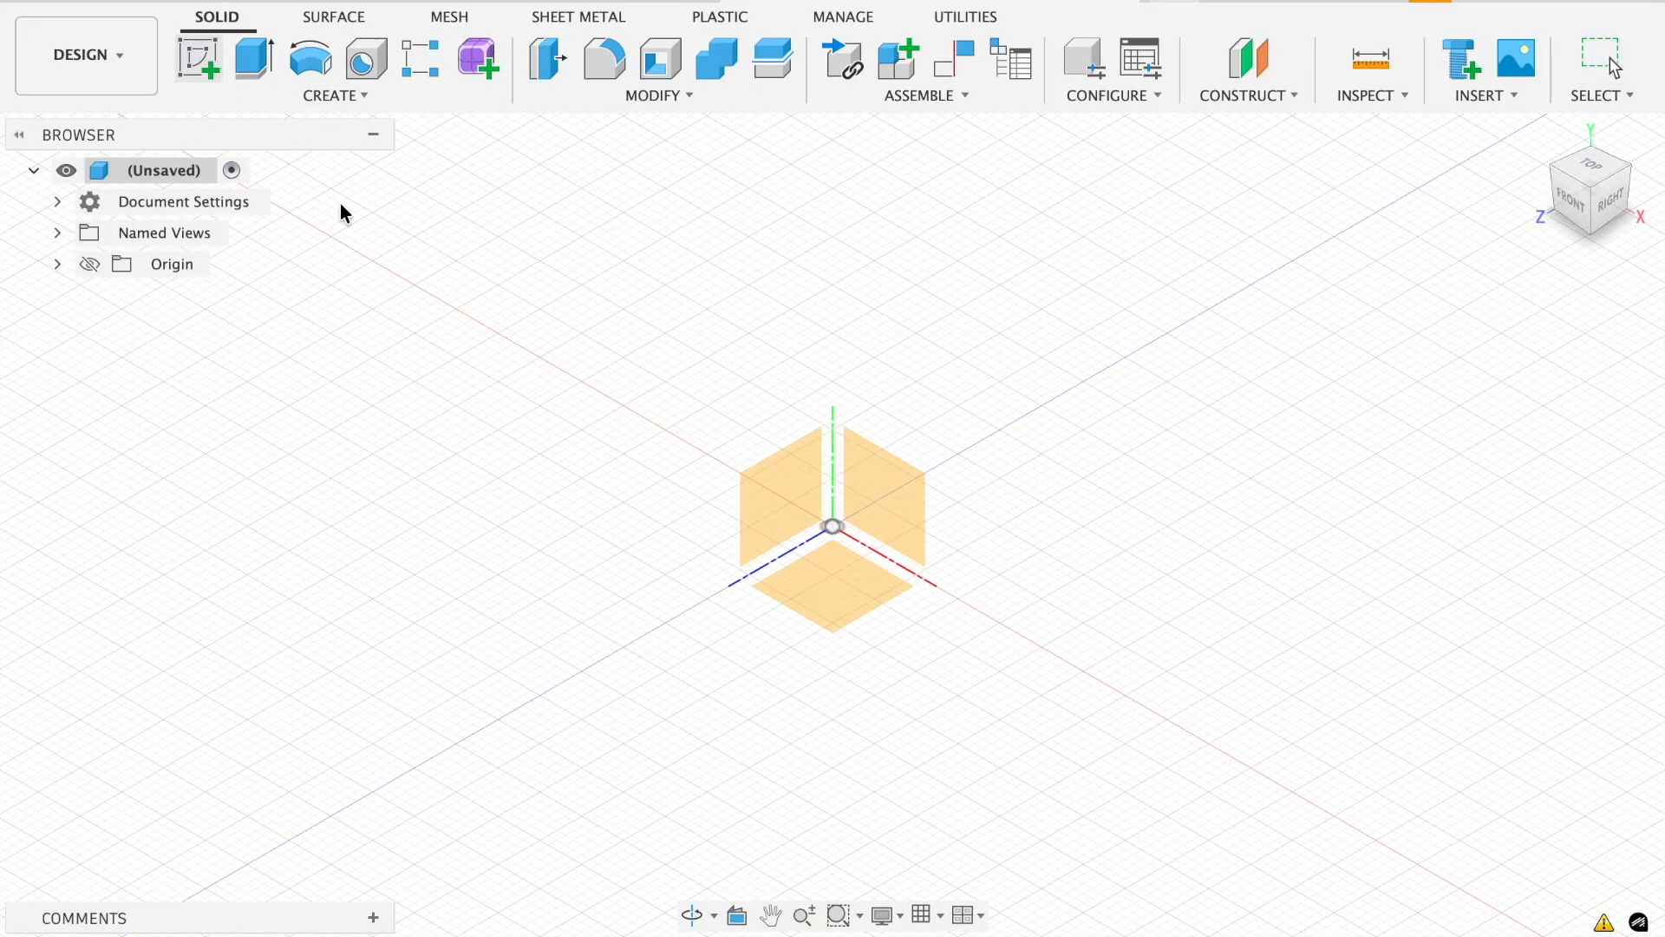
{"action": "left_click", "coordinate": [880, 516]}
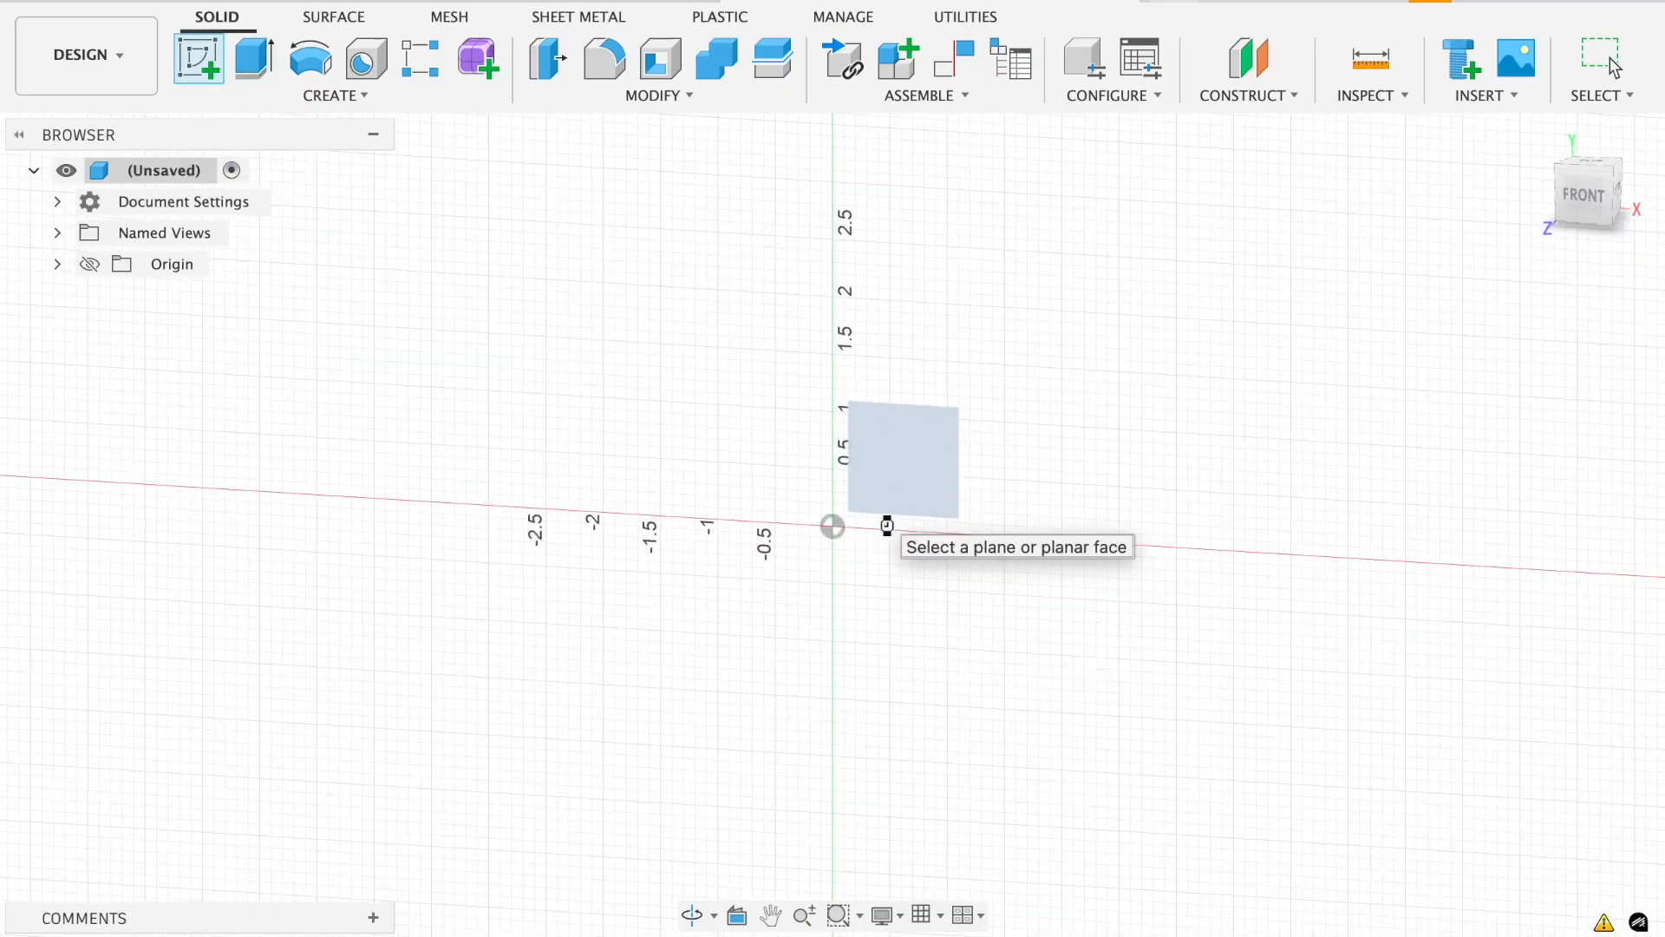
{"action": "left_click", "coordinate": [58, 202]}
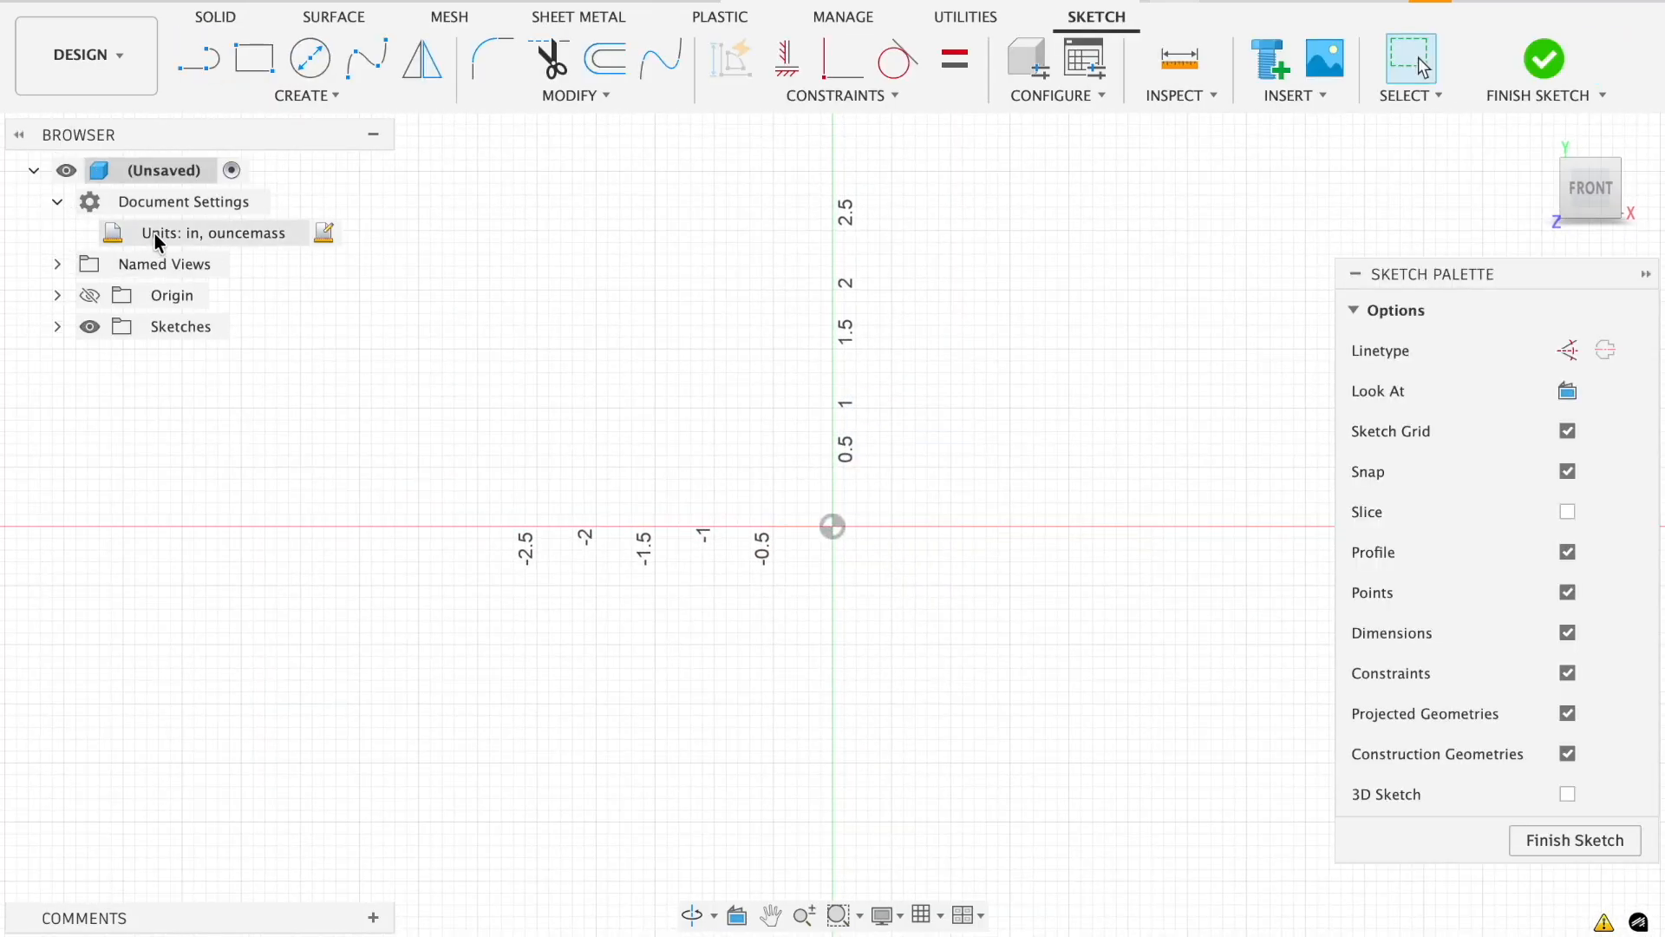
{"action": "left_click", "coordinate": [324, 232]}
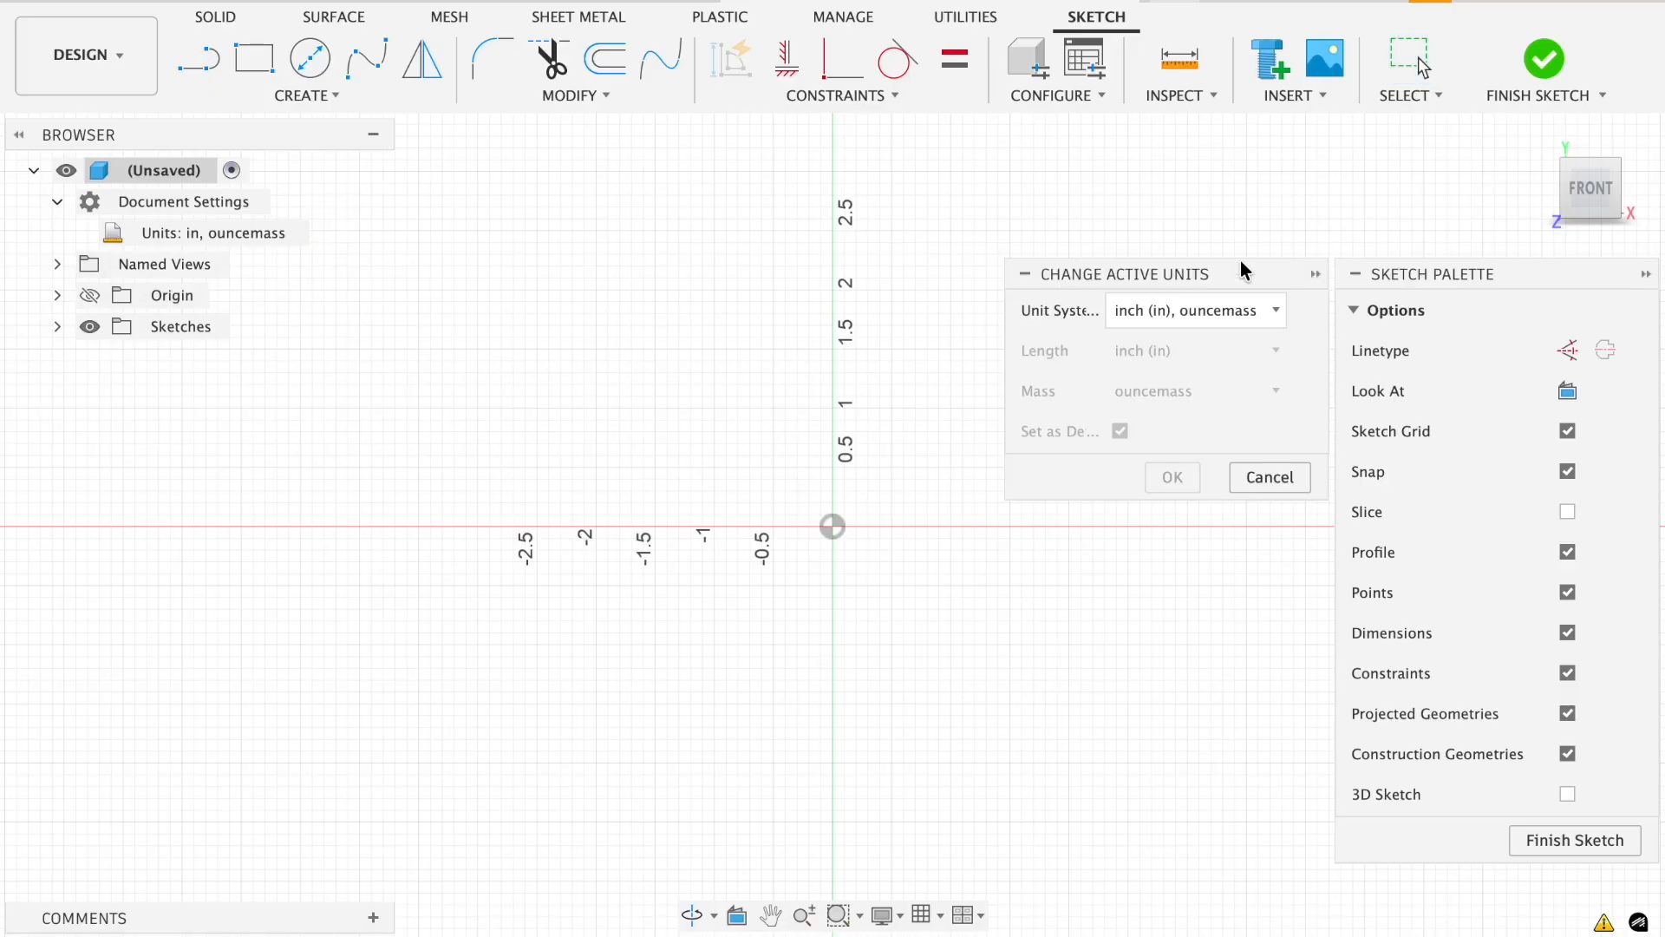
{"action": "left_click", "coordinate": [1250, 314]}
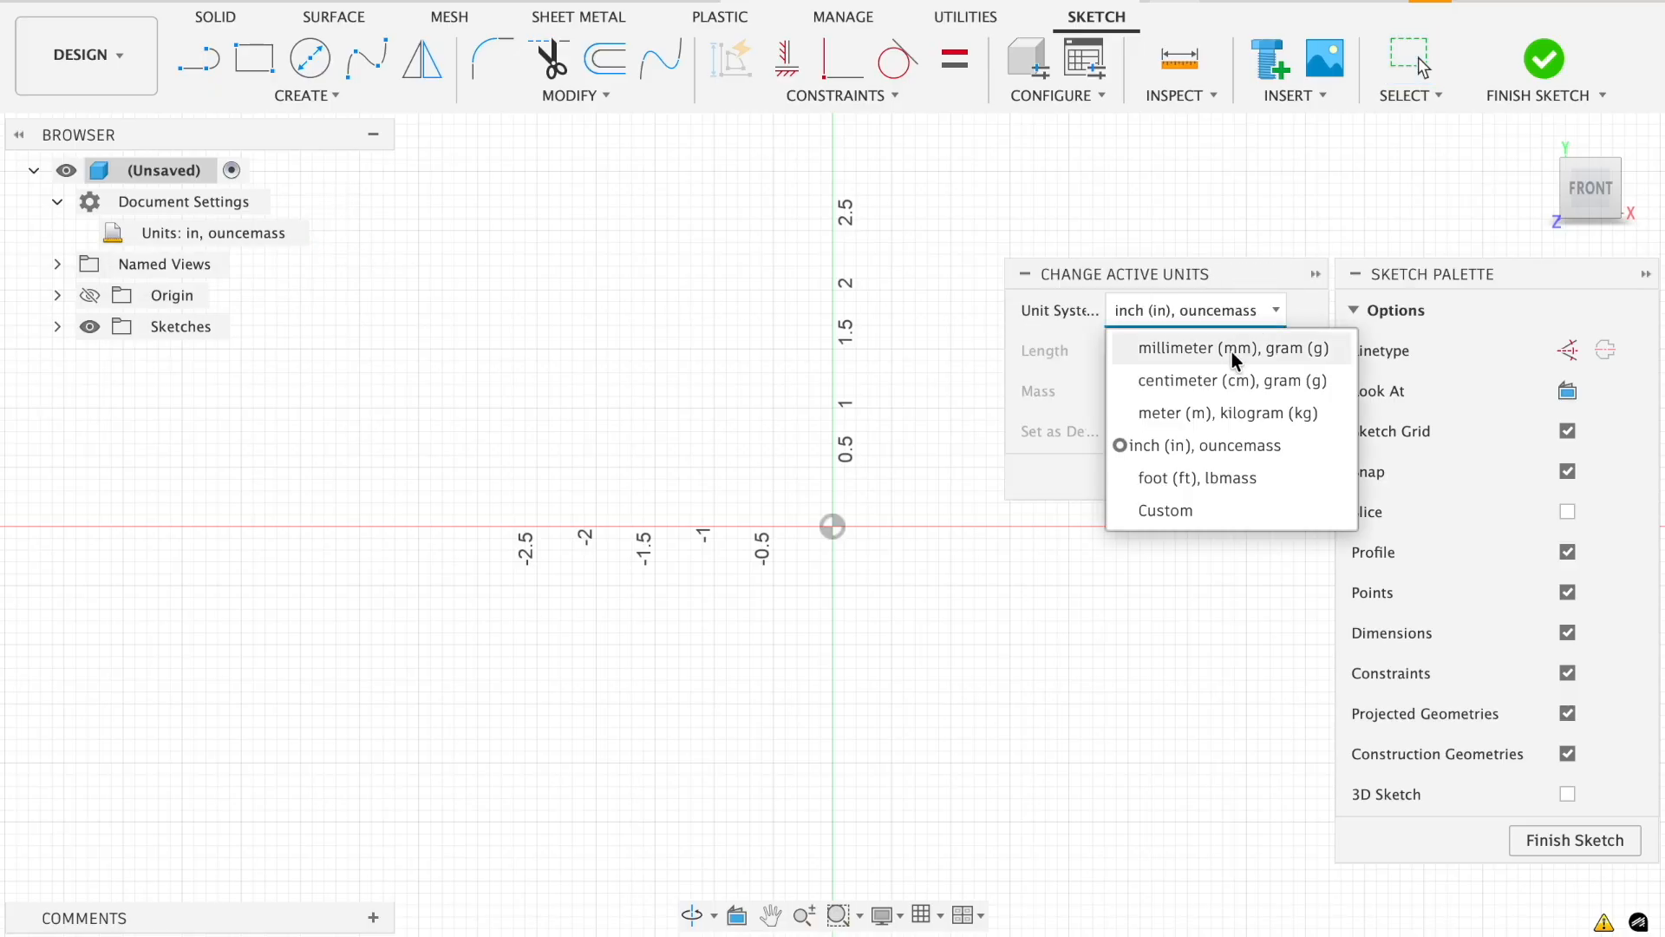
{"action": "left_click", "coordinate": [1232, 353]}
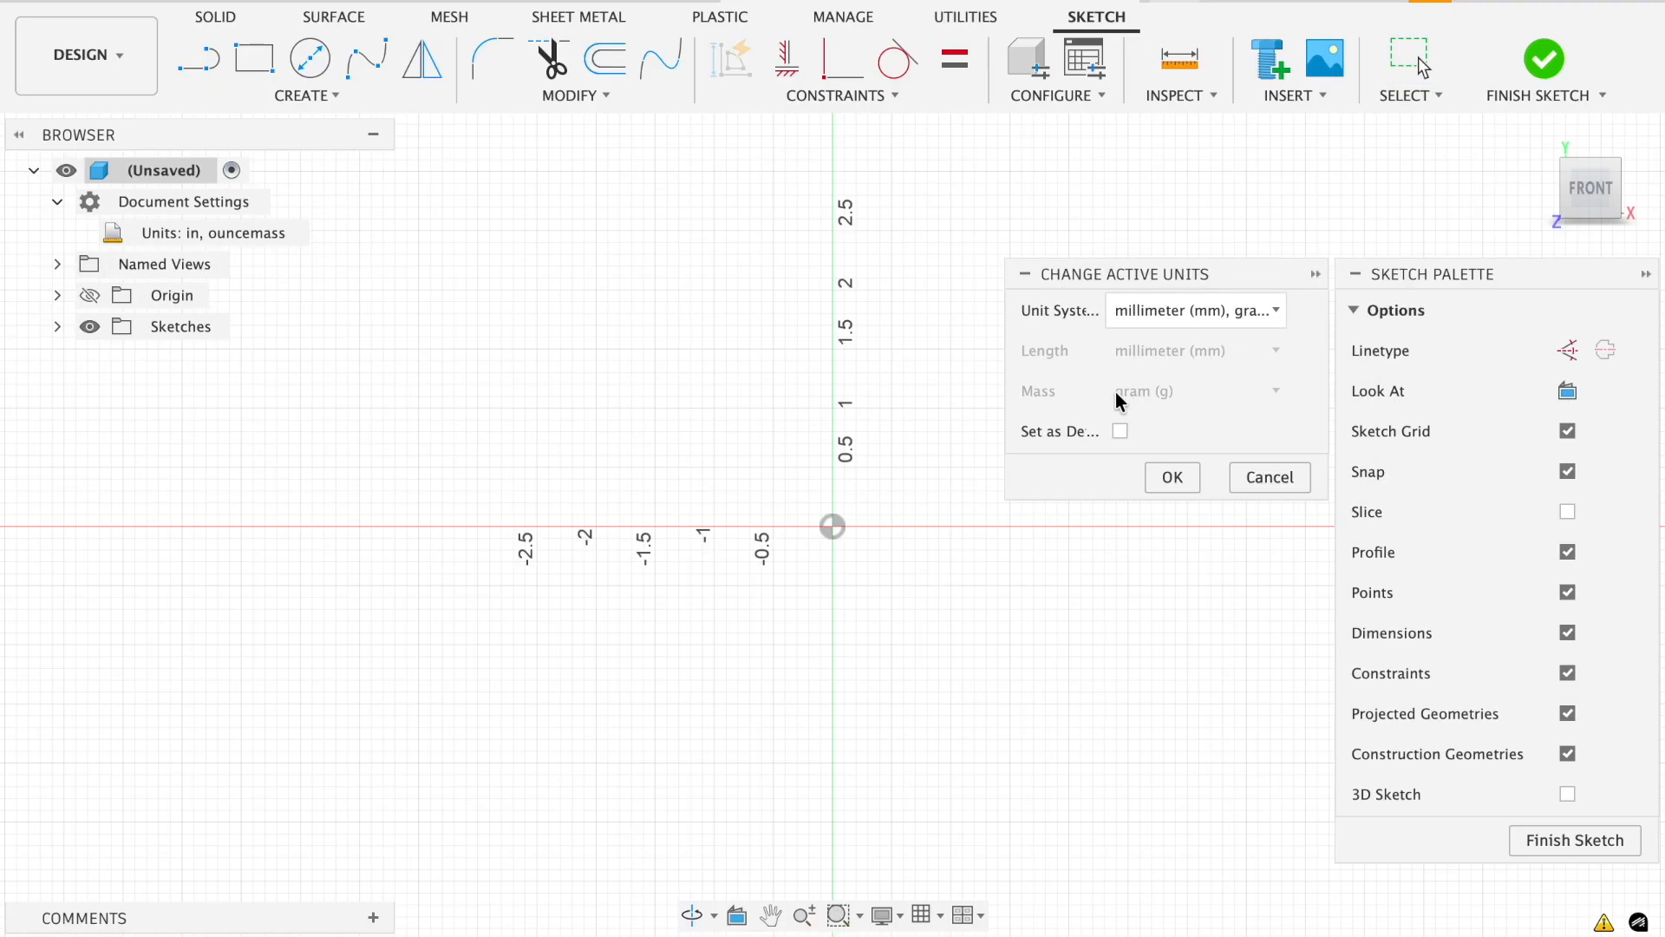
{"action": "left_click", "coordinate": [1177, 475]}
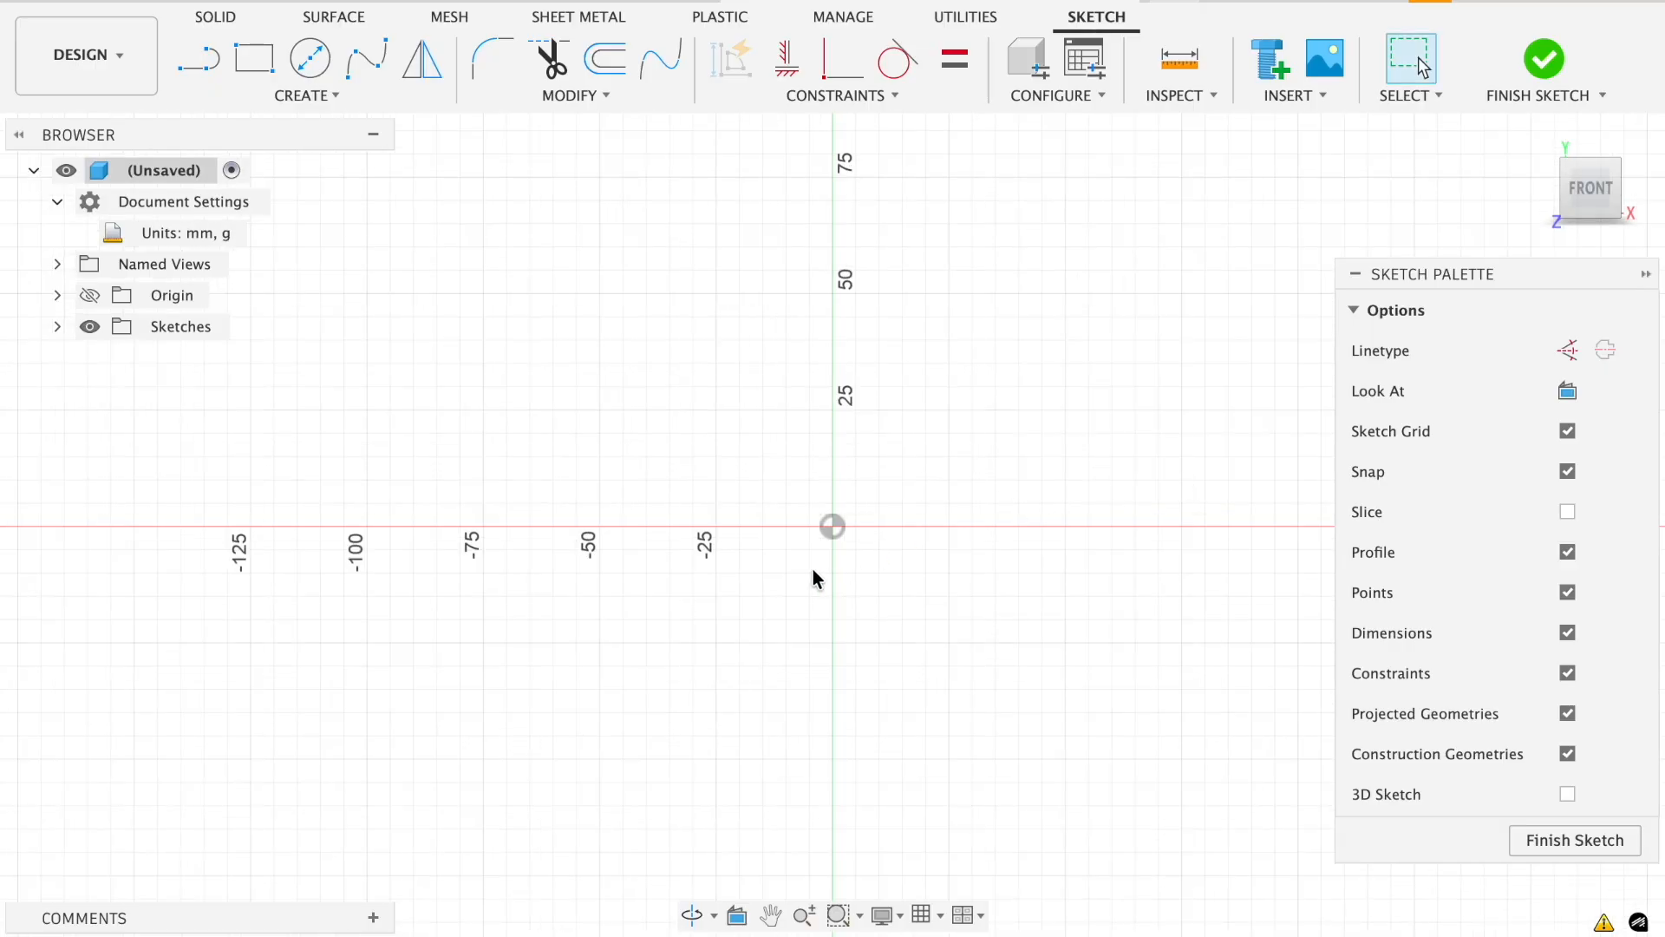
Draw a 32 mm diameter circle centred on the origin and finish the sketch.
{"action": "left_click", "coordinate": [310, 58]}
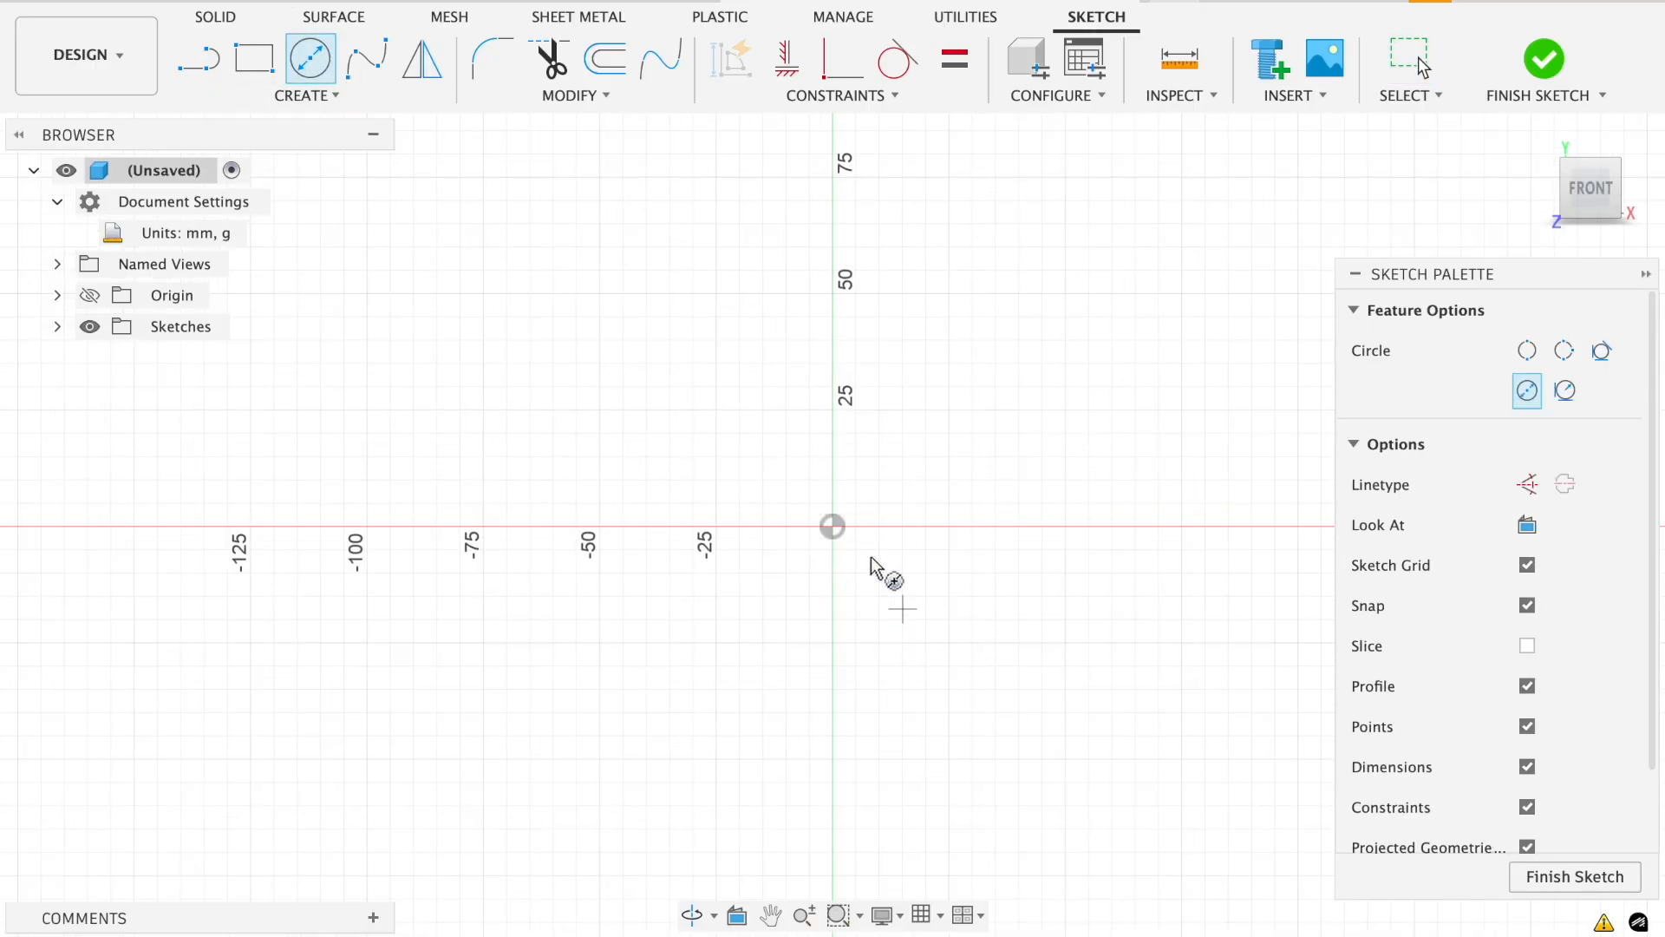
{"action": "left_click", "coordinate": [831, 526]}
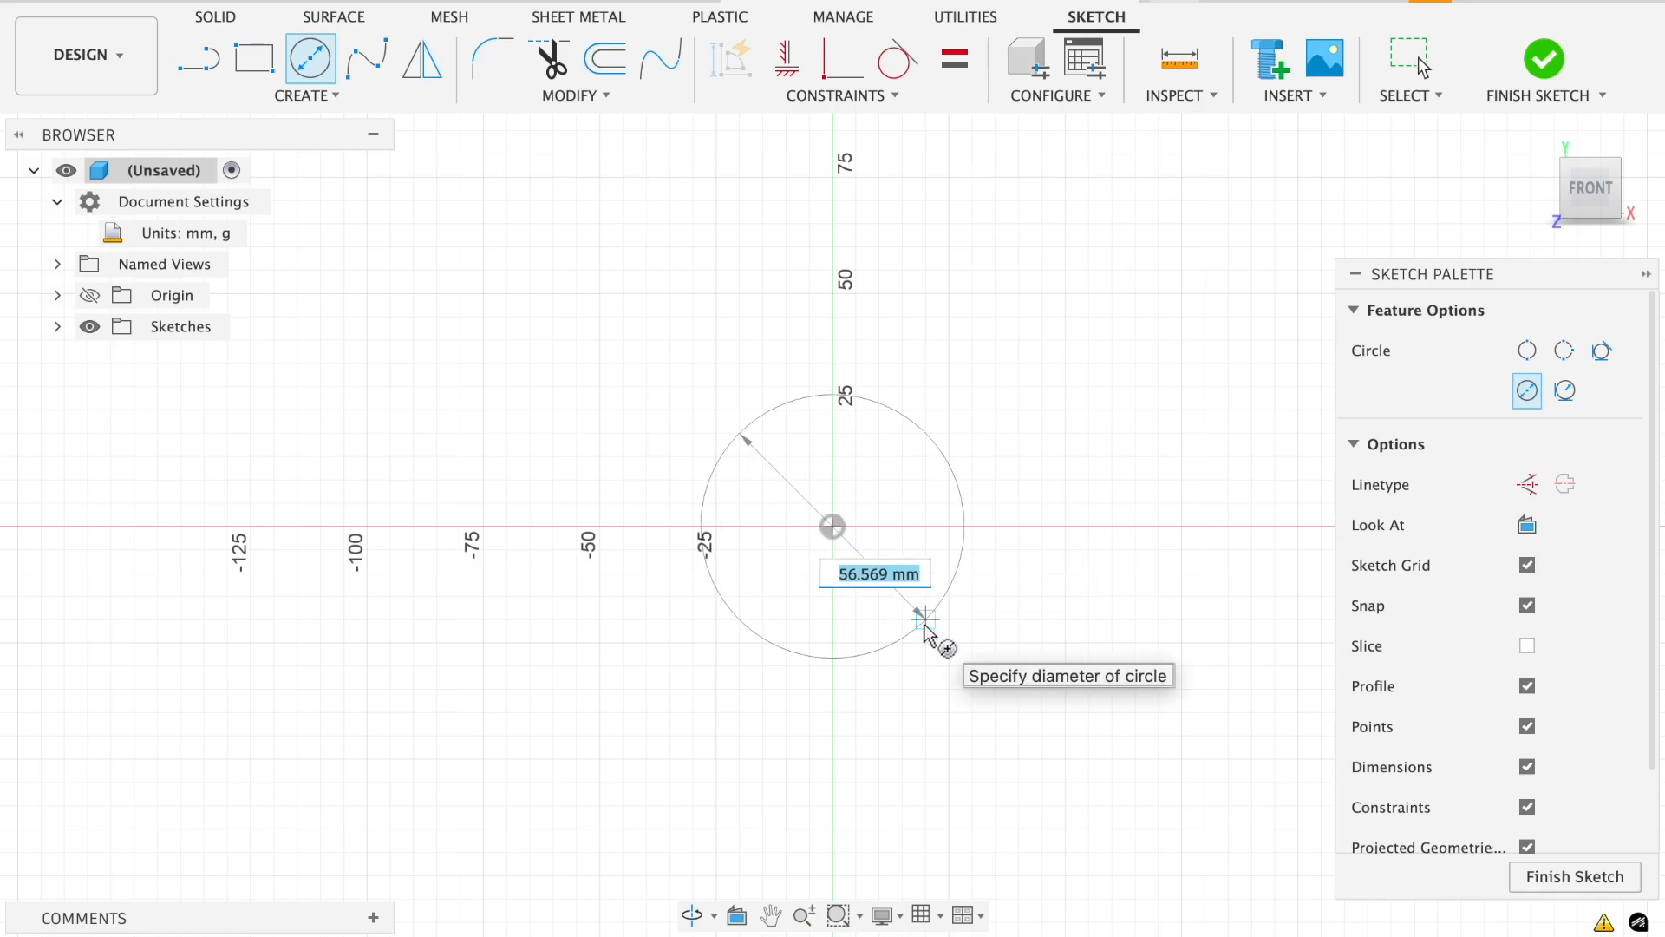
{"action": "type", "text": "32"}
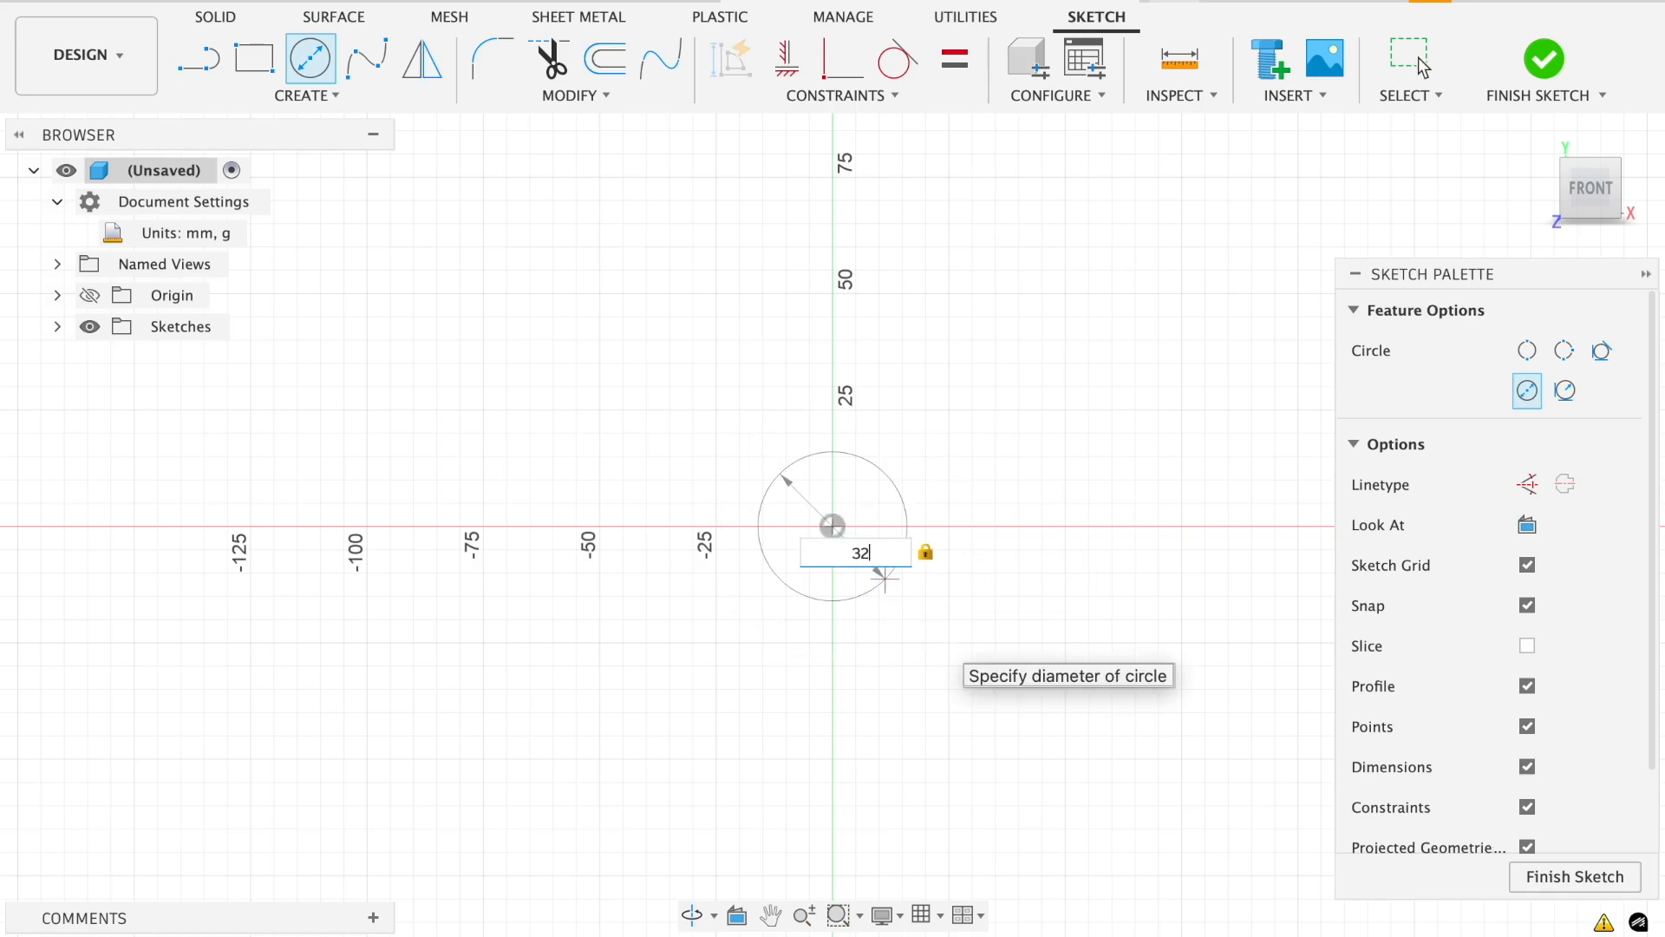
{"action": "key", "text": "Return"}
{"action": "key", "text": "Escape"}
{"action": "middle_click_drag", "start_coordinate": [1094, 430], "coordinate": [767, 529], "text": "shift"}
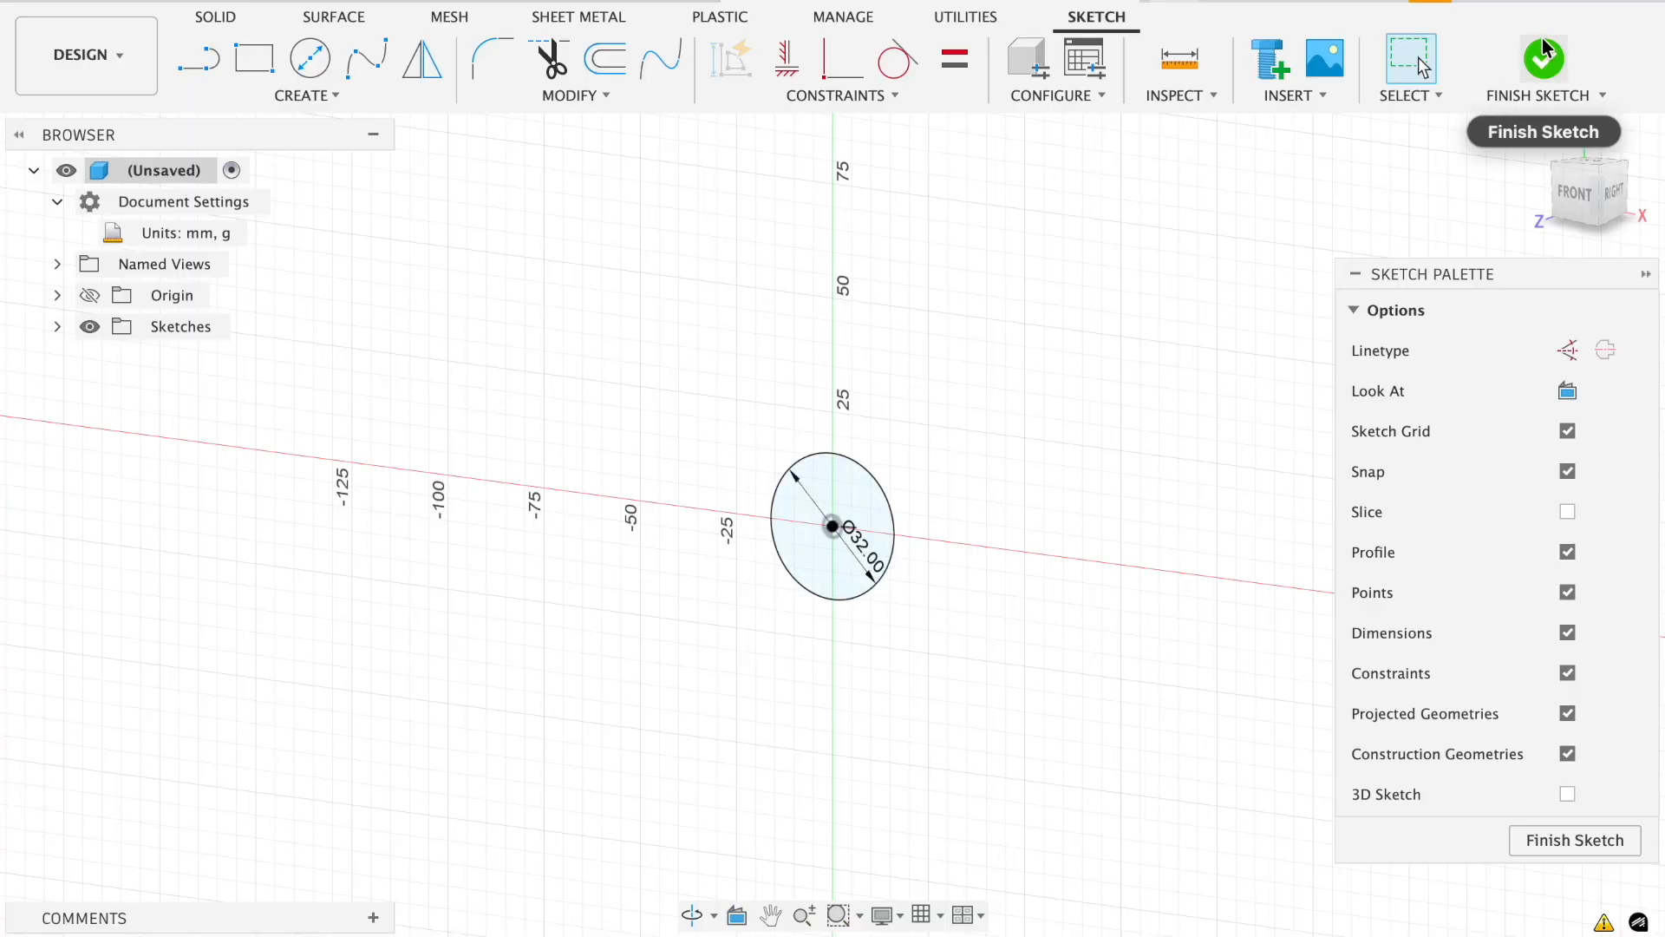
{"action": "left_click", "coordinate": [1543, 61]}
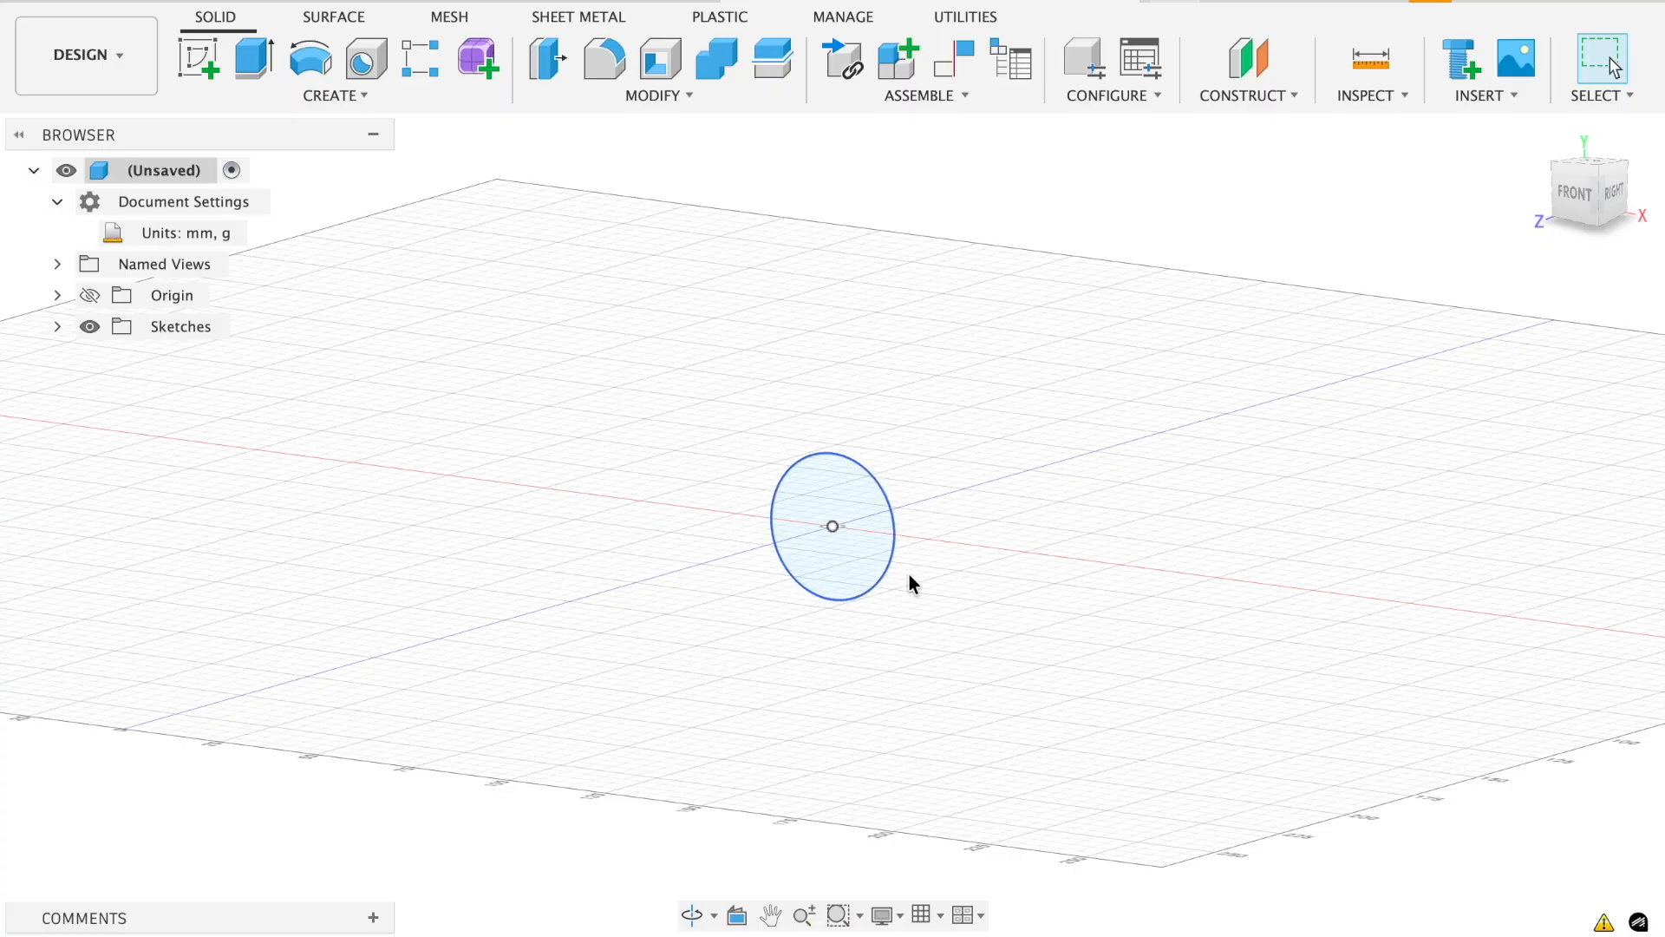
Extrude the circle 150 mm to one side as a new body.
{"action": "key", "text": "e"}
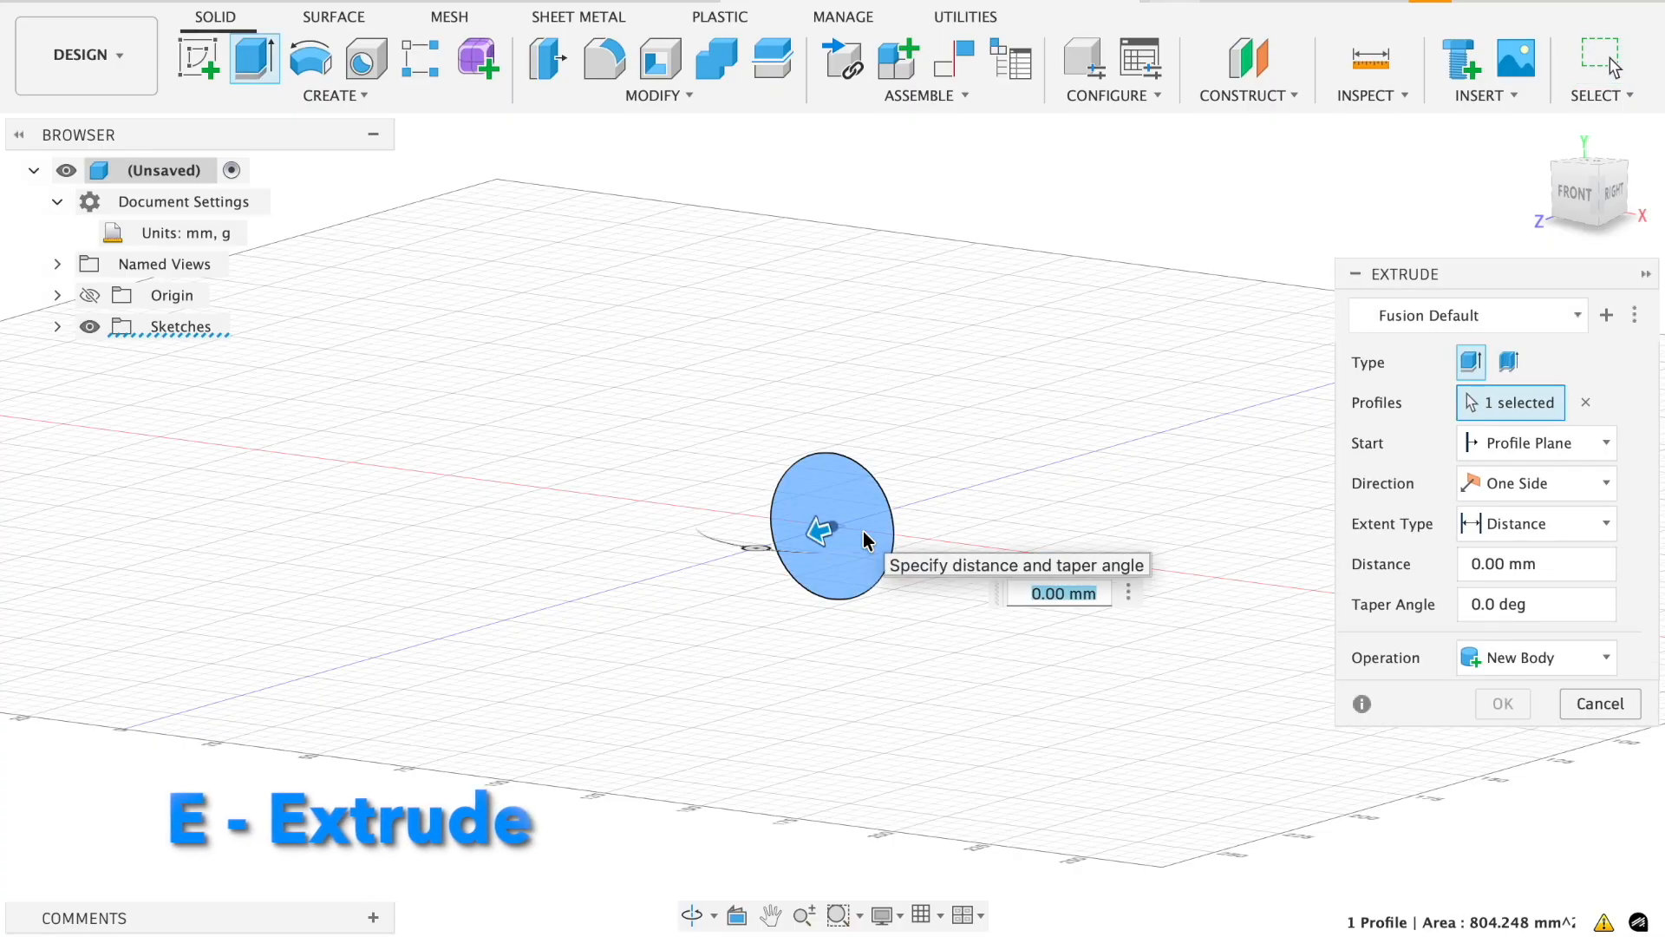
{"action": "left_click_drag", "start_coordinate": [815, 532], "coordinate": [1008, 510]}
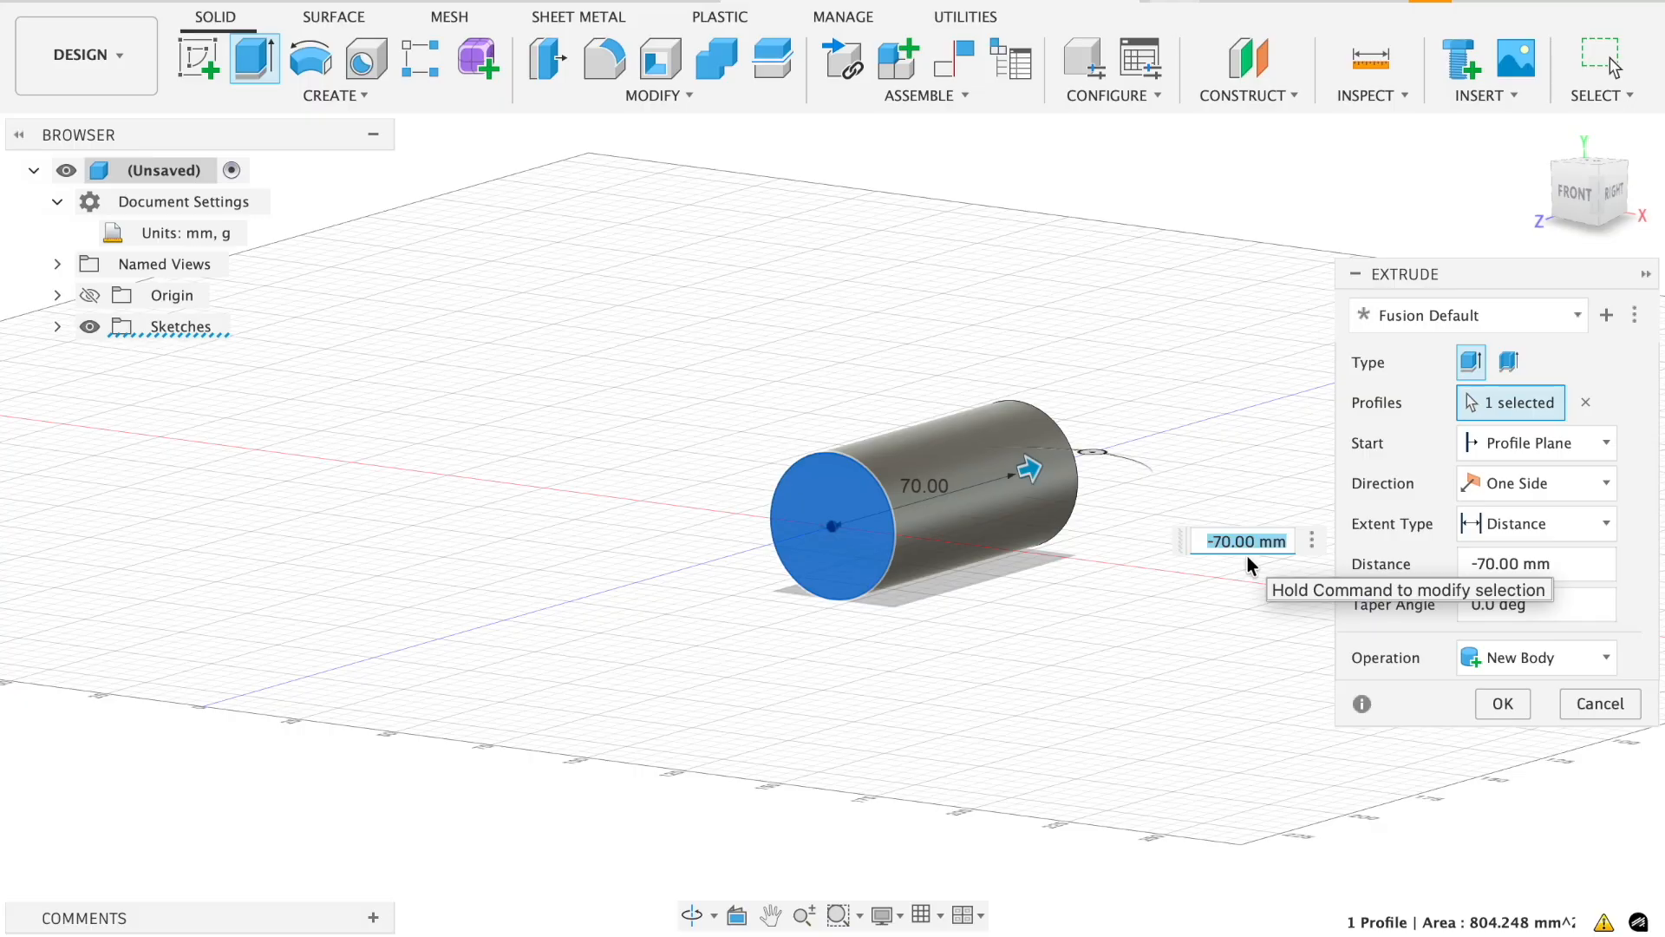
{"action": "type", "text": "150"}
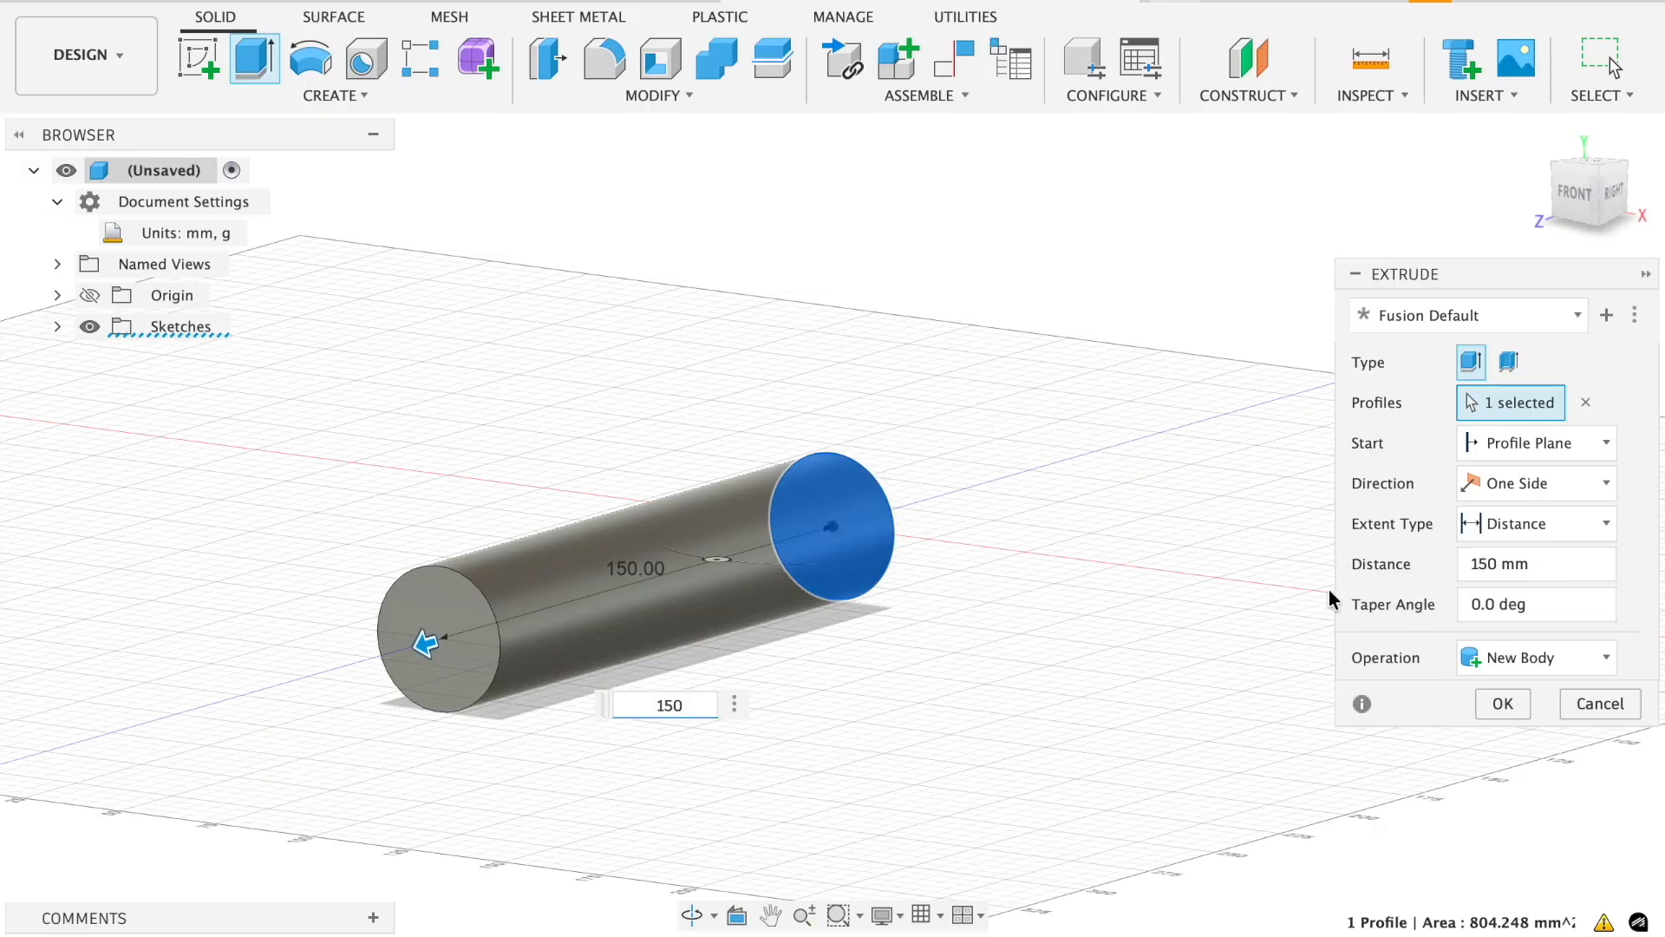
{"action": "left_click", "coordinate": [1495, 707]}
{"action": "middle_click_drag", "start_coordinate": [808, 694], "coordinate": [725, 673], "text": "shift"}
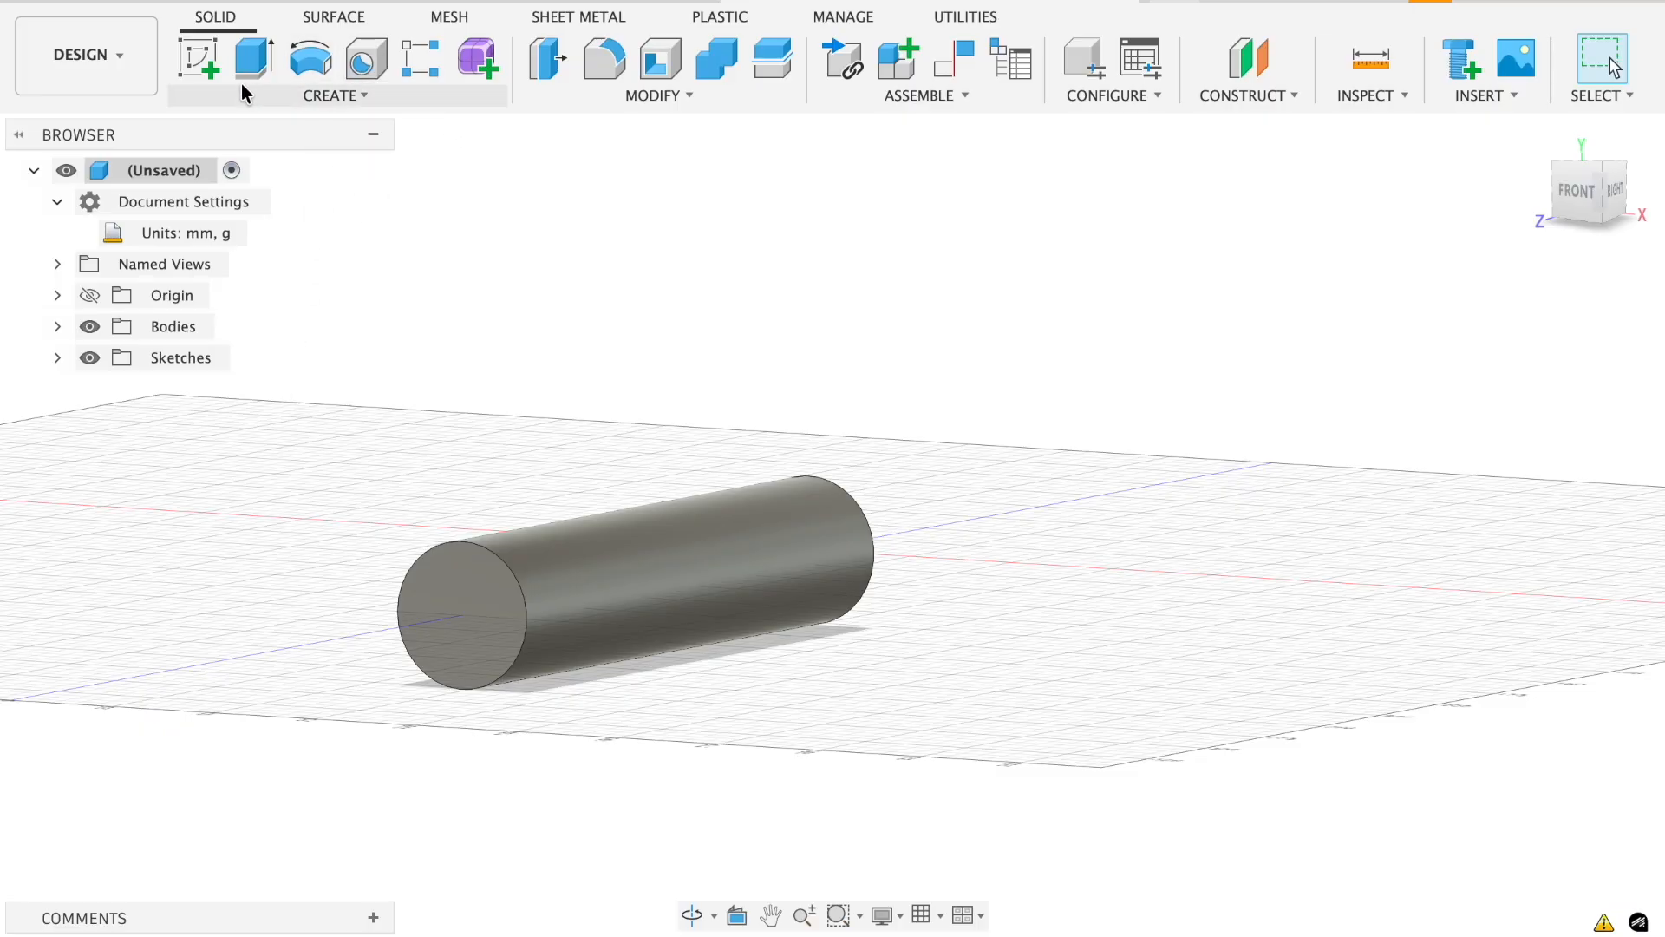
Sketch a concentric 22.2 mm diameter circle on the cylinder's front end face and finish the sketch.
{"action": "left_click", "coordinate": [205, 58]}
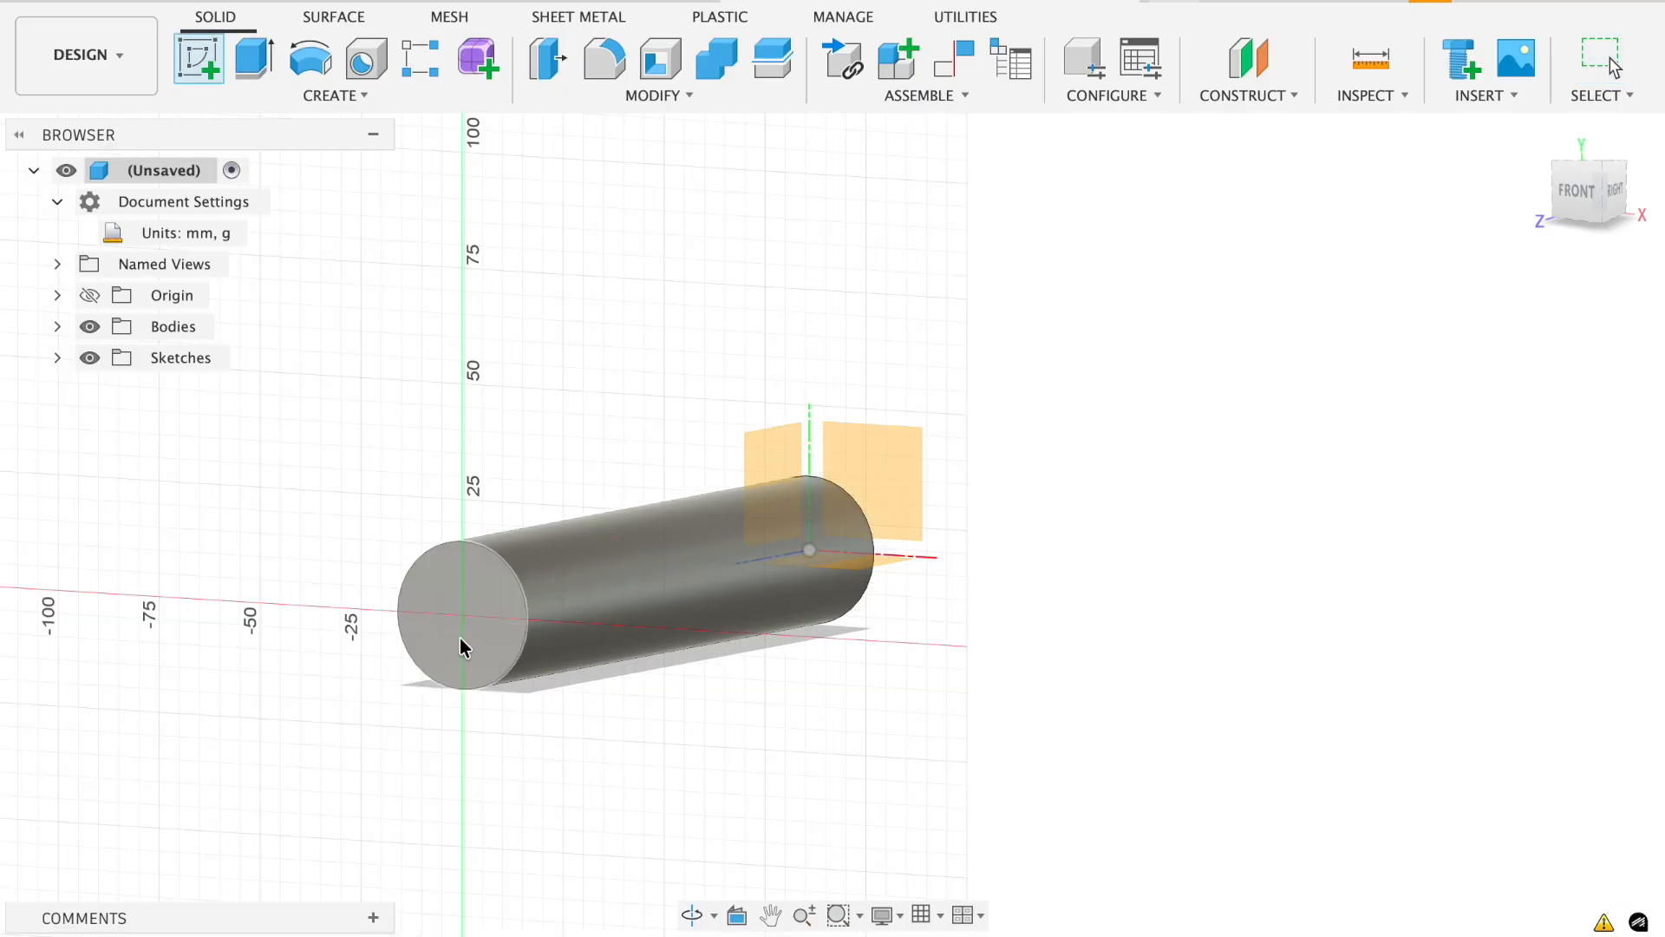
{"action": "left_click", "coordinate": [477, 605]}
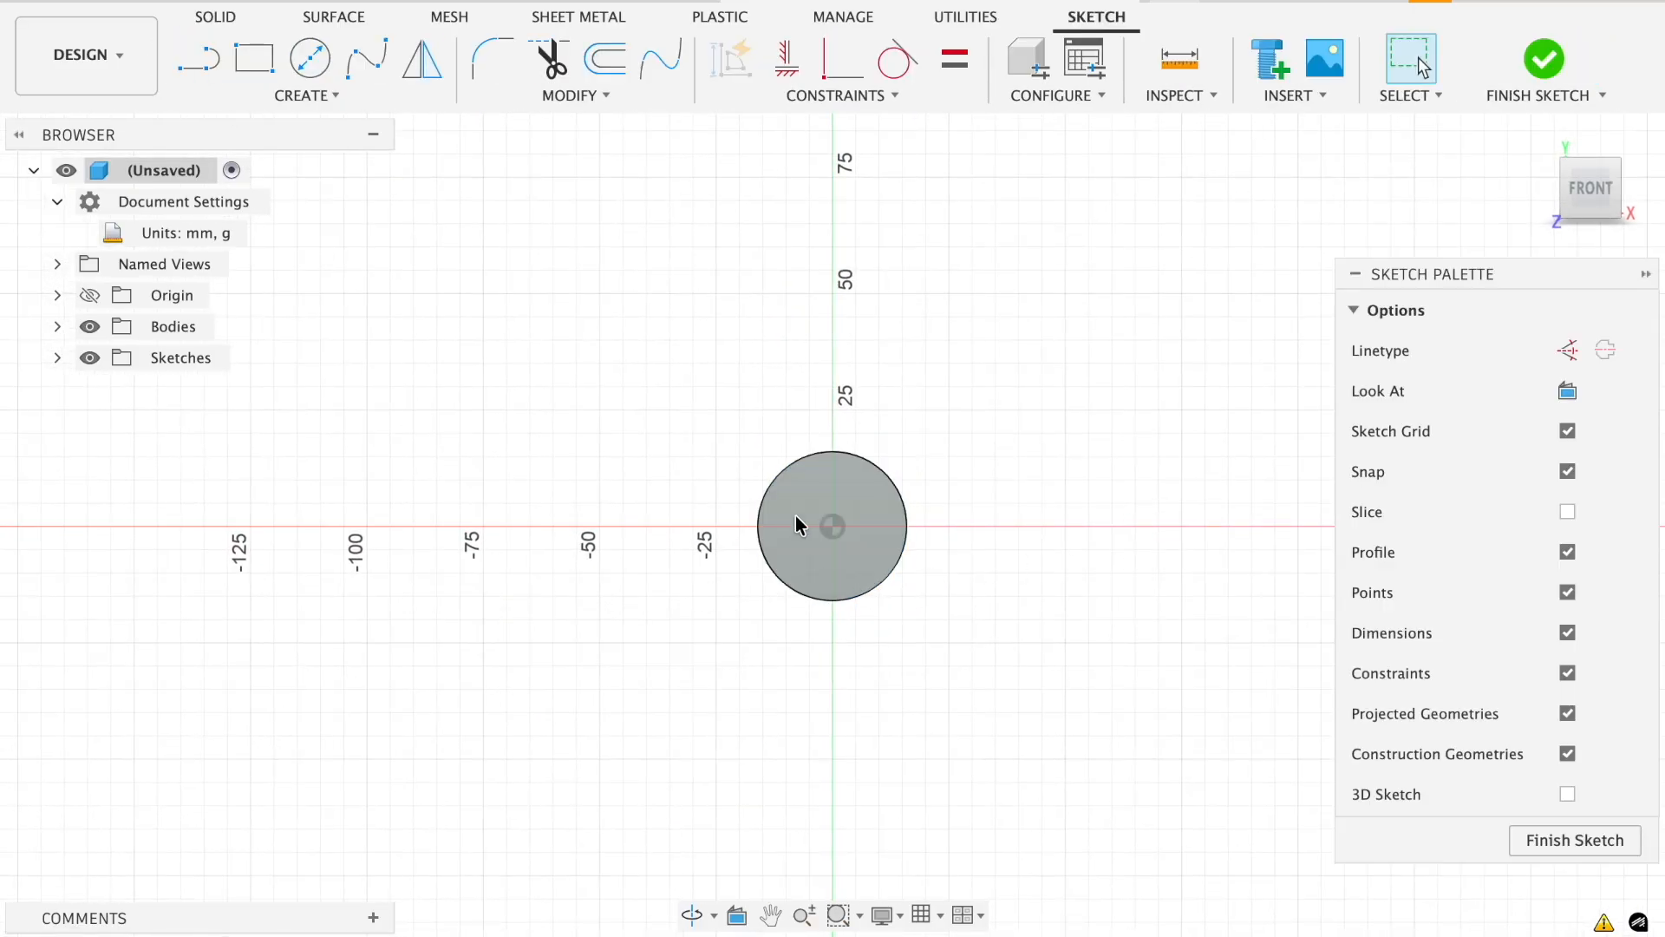
{"action": "scroll", "coordinate": [853, 531], "scroll_direction": "up", "scroll_amount": 3}
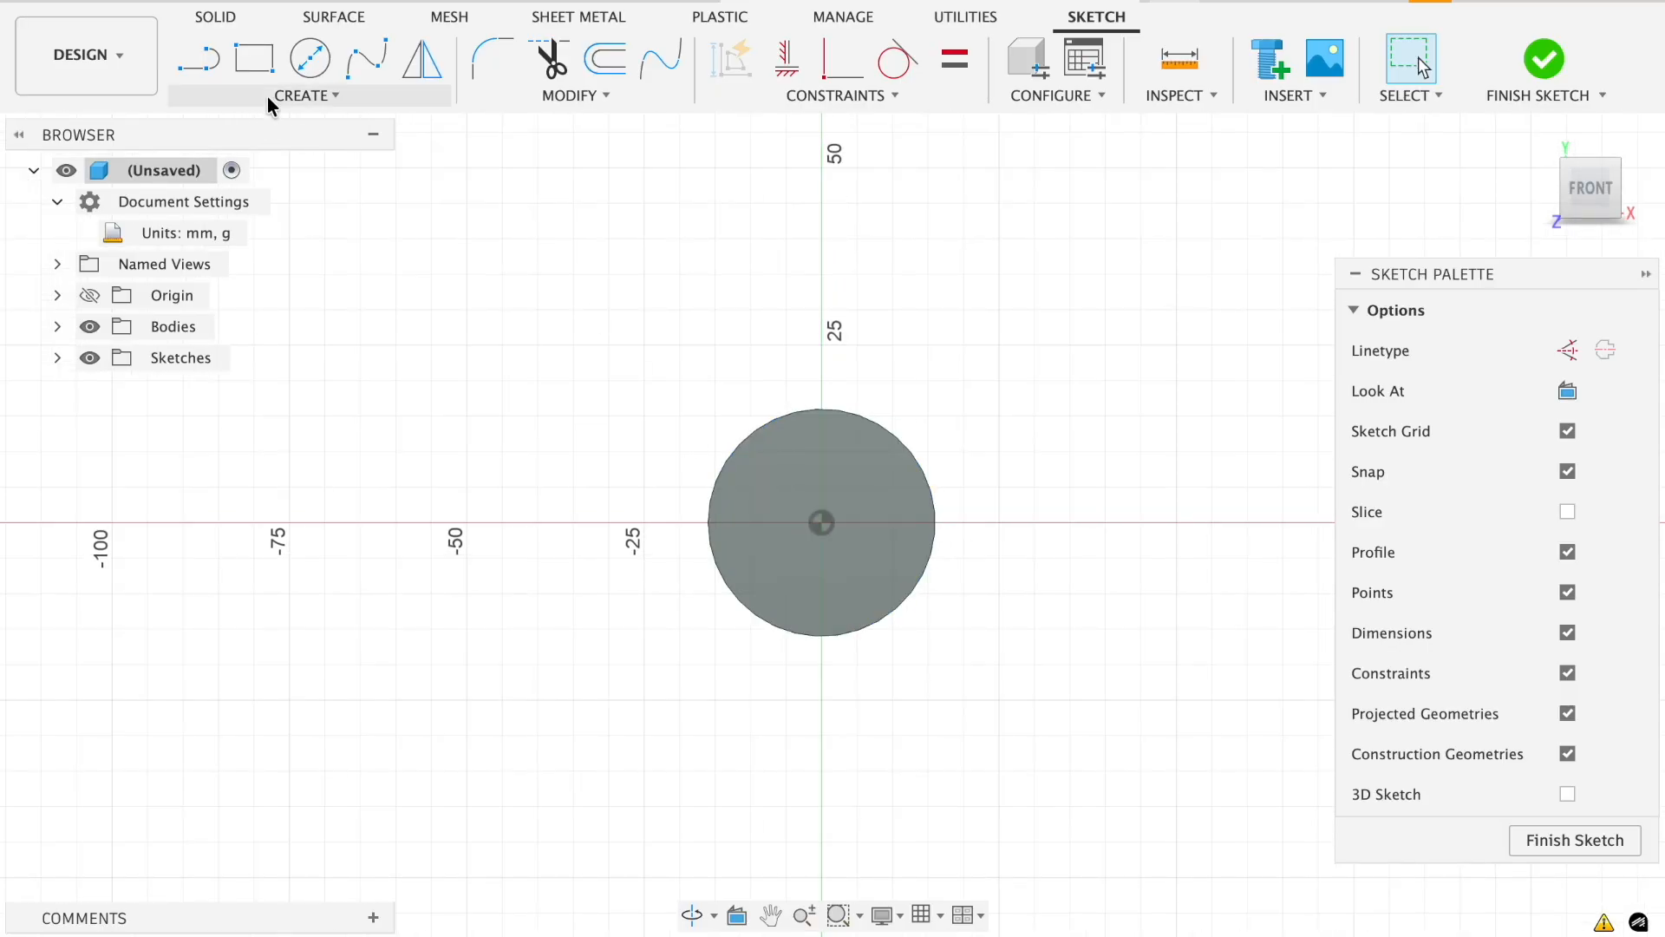
{"action": "left_click", "coordinate": [318, 66]}
{"action": "left_click", "coordinate": [820, 522]}
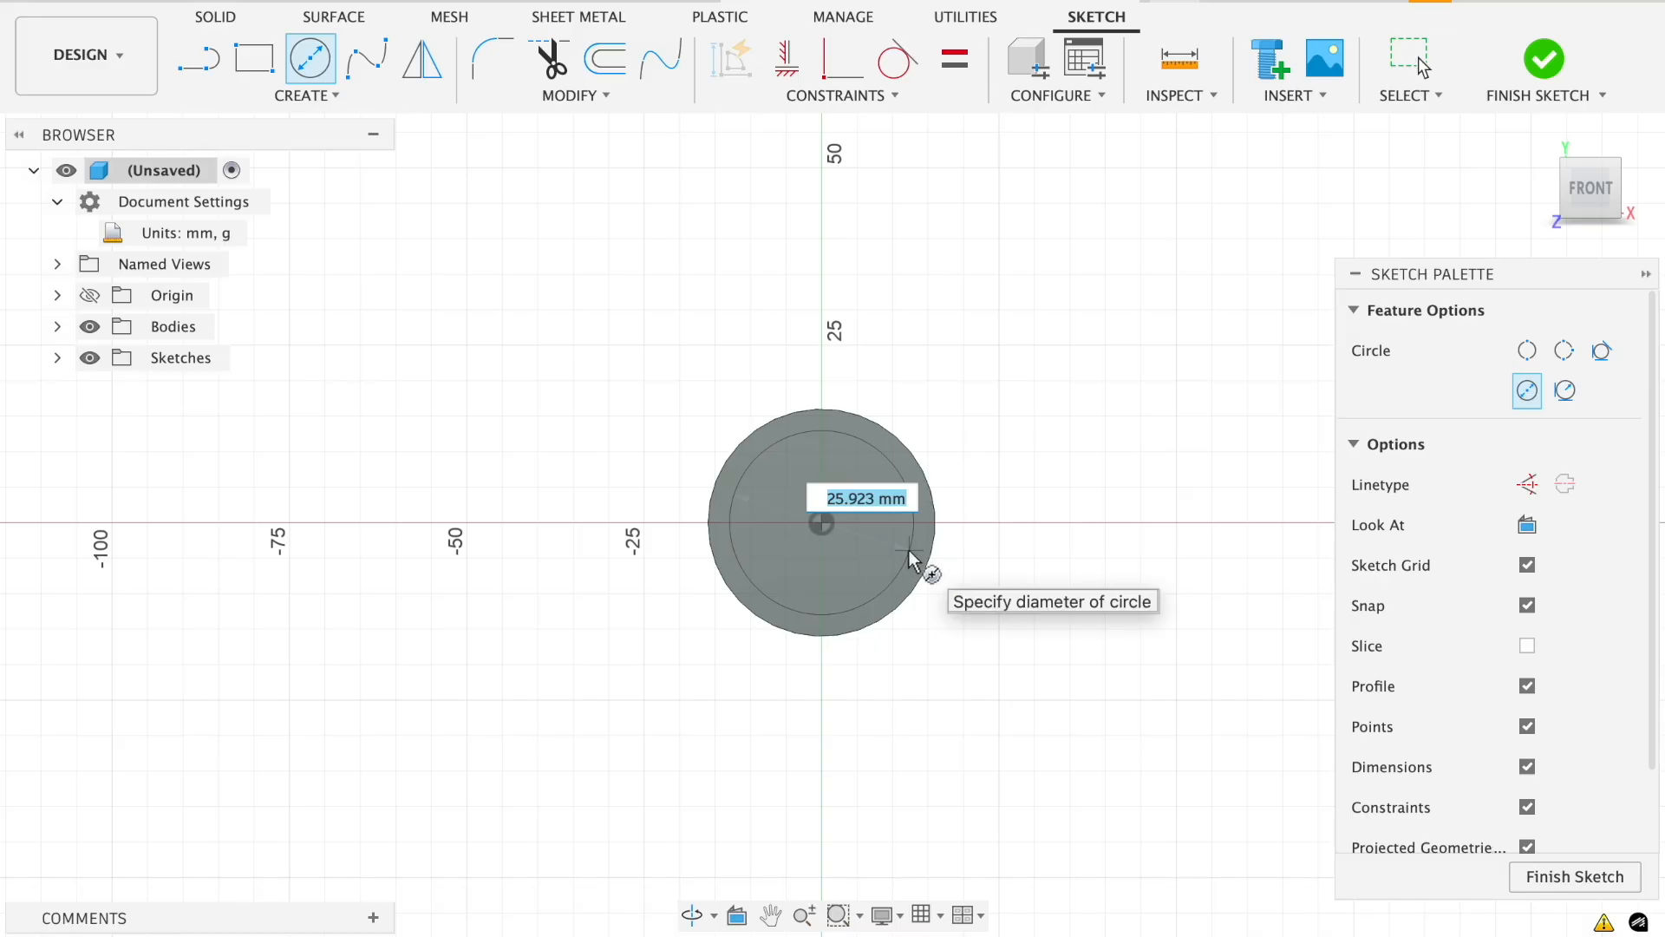
{"action": "type", "text": "22.2"}
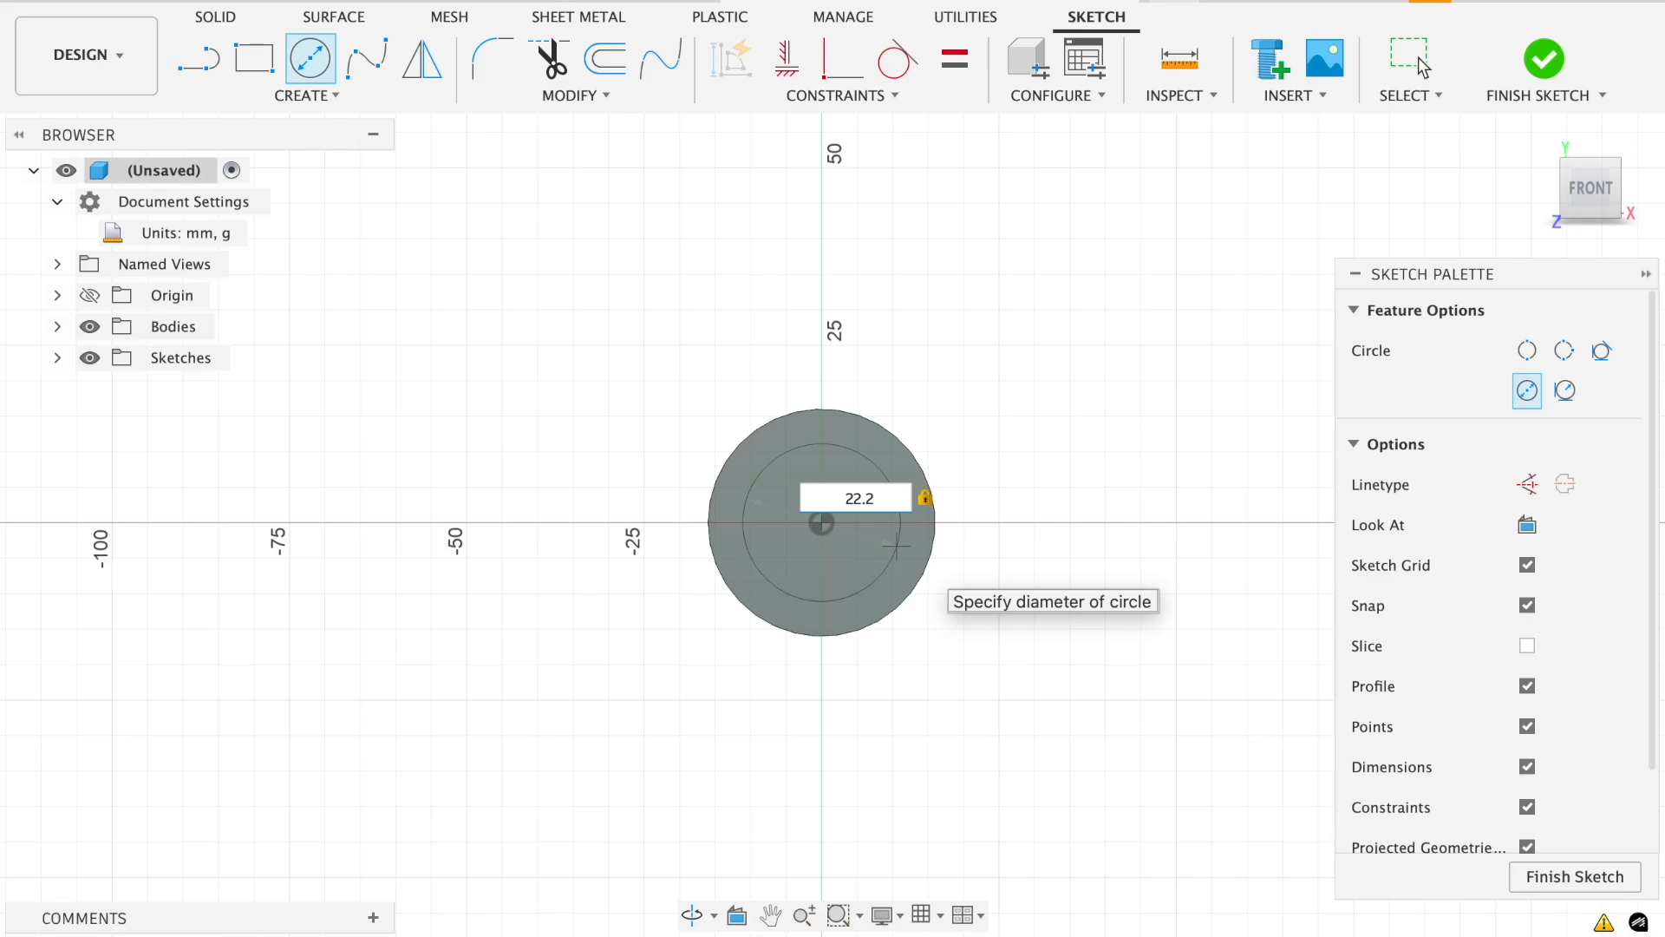
{"action": "key", "text": "Return"}
{"action": "left_click", "coordinate": [1422, 65]}
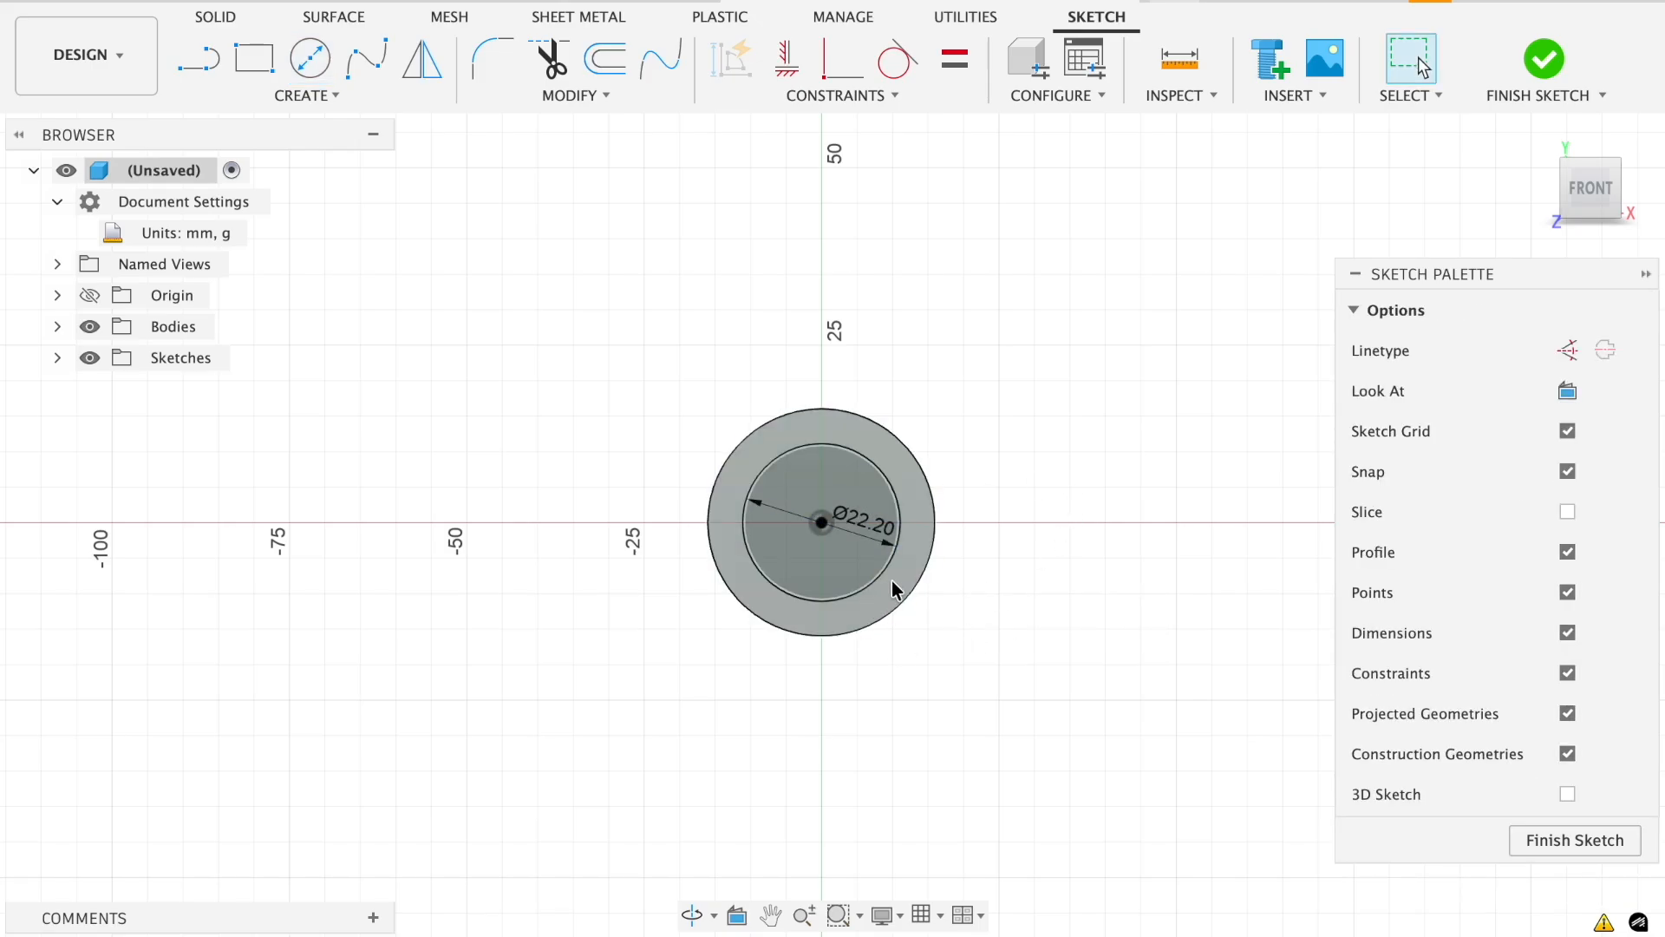
{"action": "left_click", "coordinate": [1542, 61]}
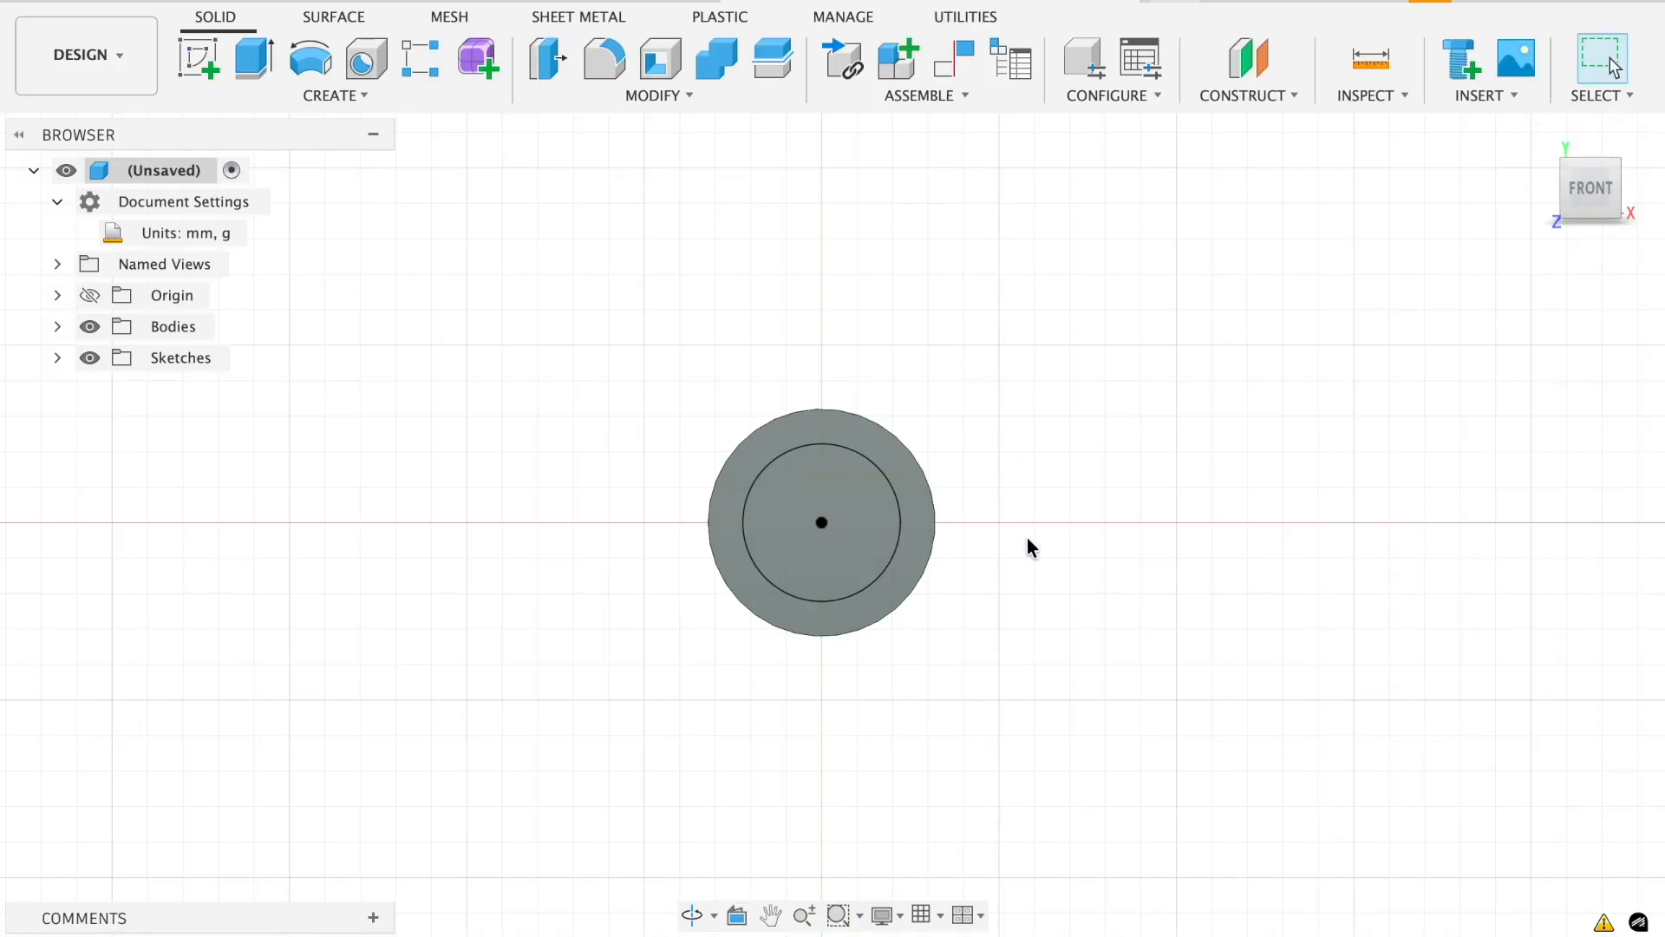
Set up an extrusion of the inner 22.2 mm circle with a distance of 140 mm and the Cut operation.
{"action": "key", "text": "e"}
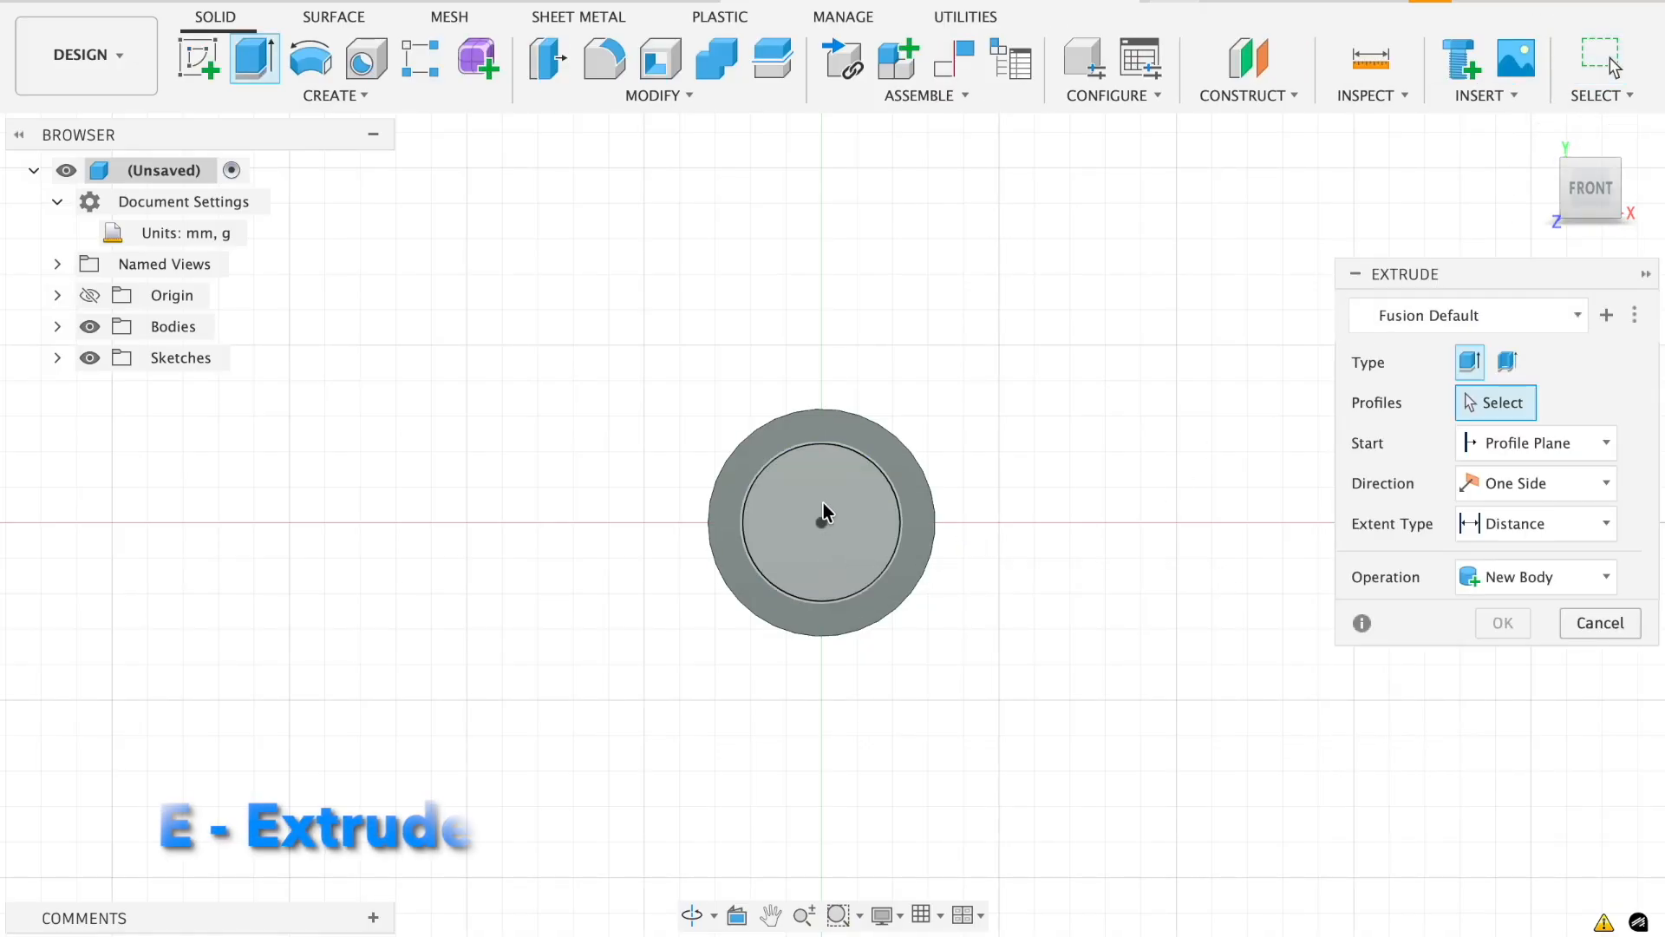
{"action": "left_click", "coordinate": [820, 498]}
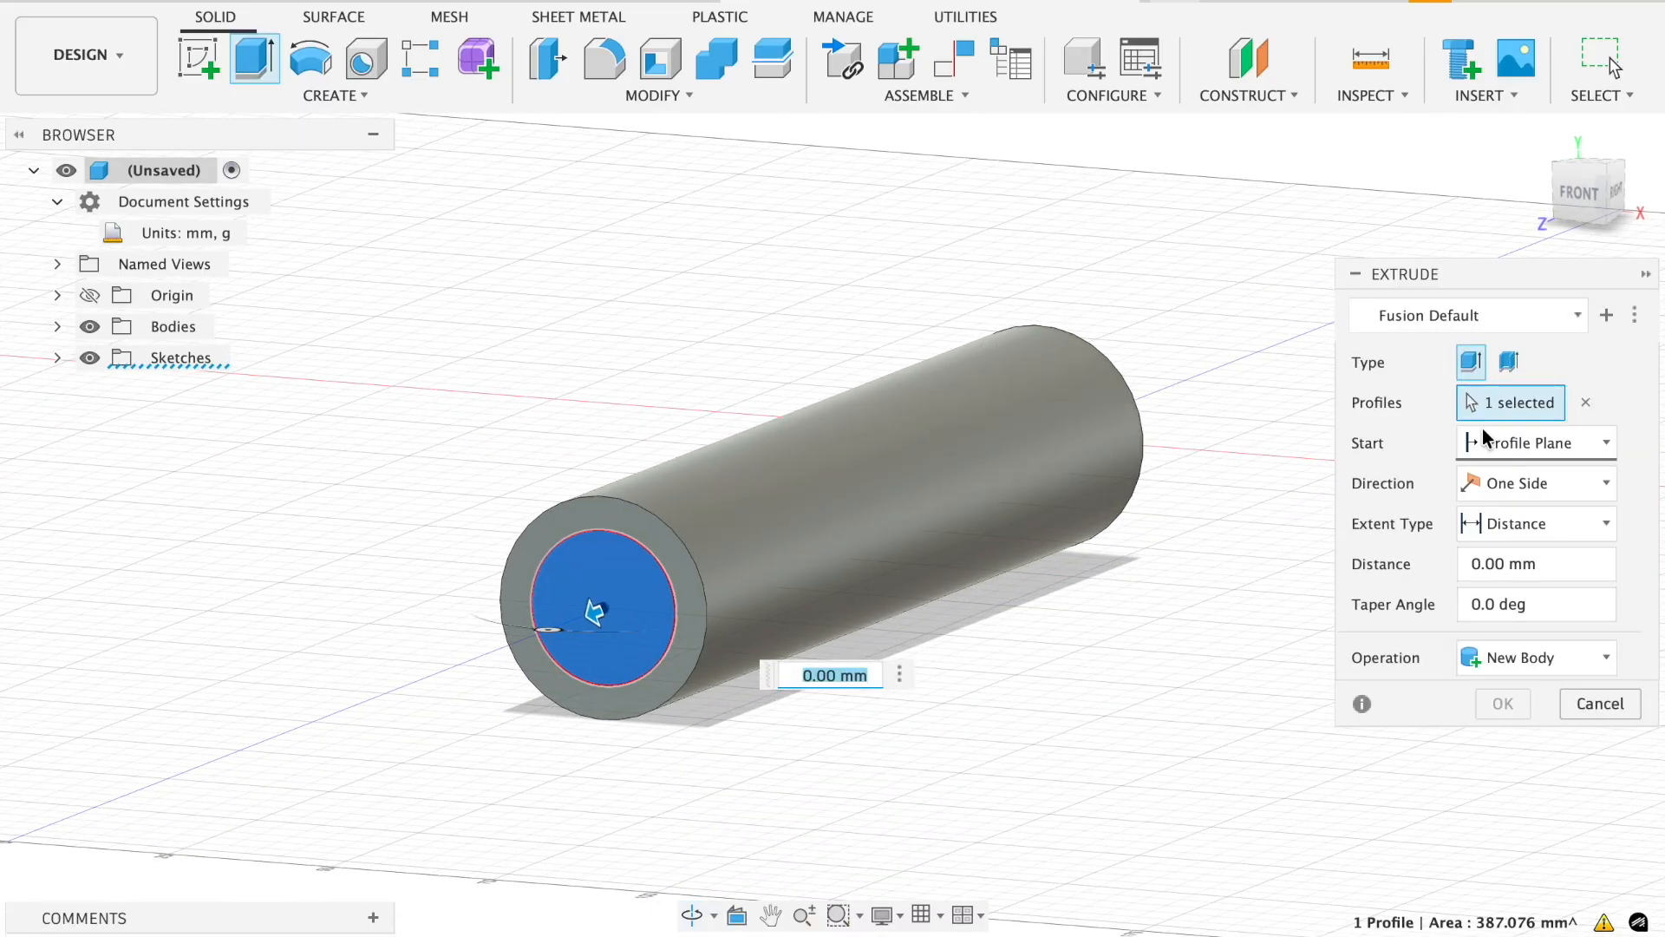
{"action": "left_click", "coordinate": [1480, 564]}
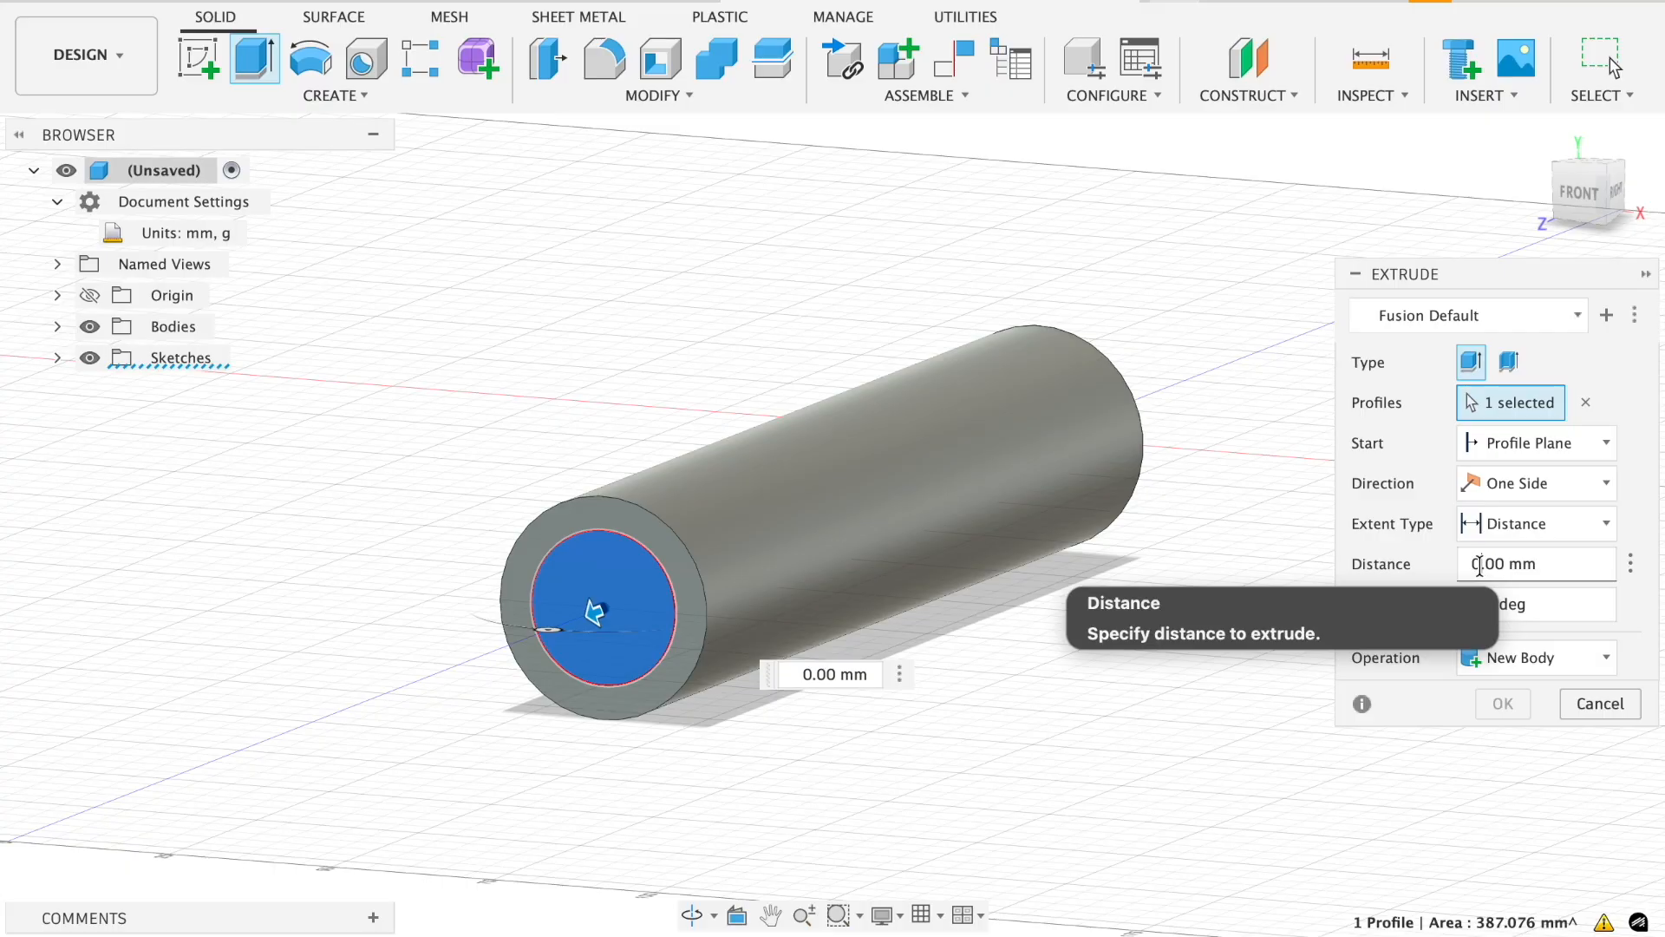
{"action": "type", "text": "140"}
{"action": "key", "text": "BackSpace"}
{"action": "key", "text": "BackSpace"}
{"action": "key", "text": "BackSpace"}
{"action": "key", "text": "BackSpace"}
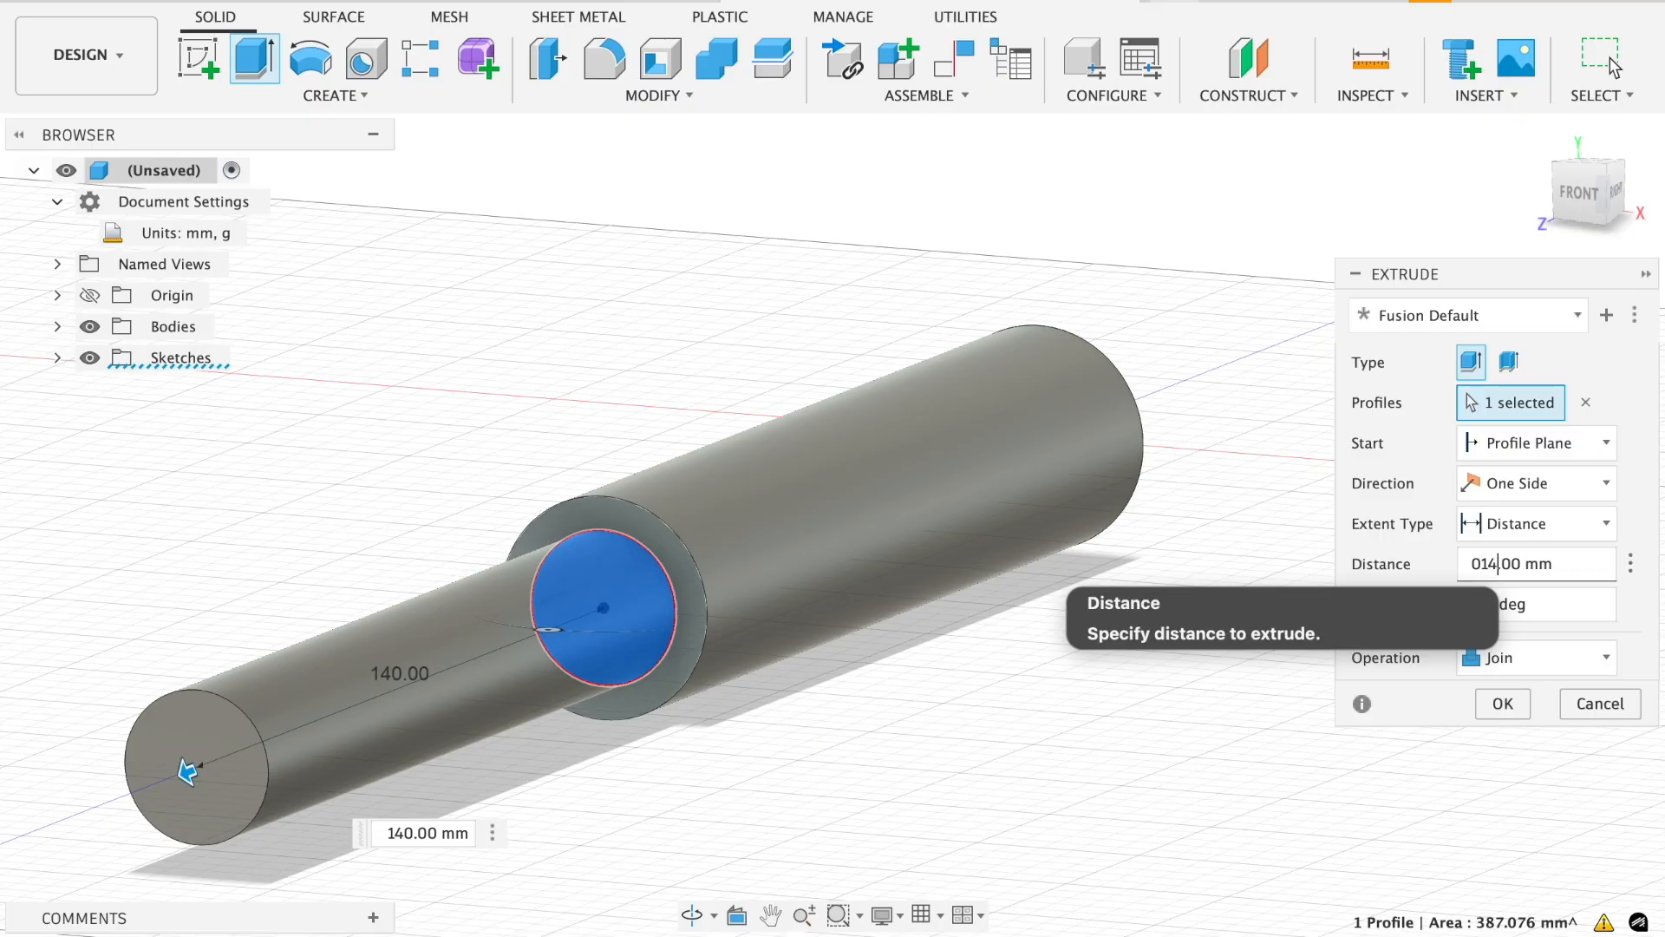
{"action": "type", "text": "140"}
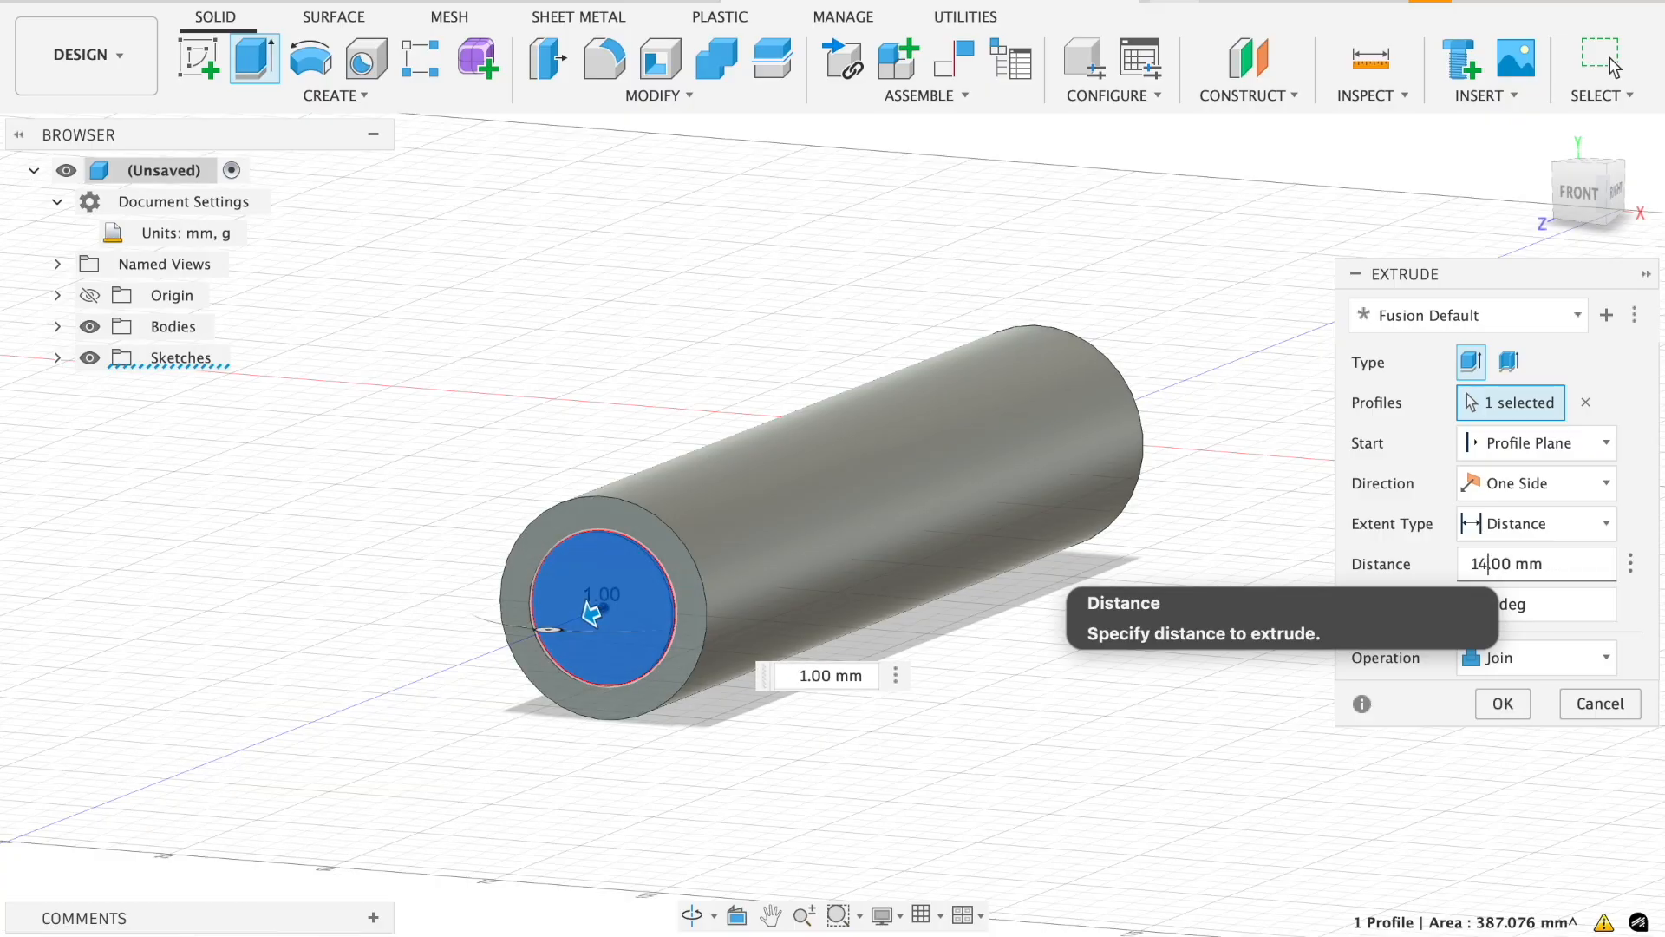
{"action": "left_click", "coordinate": [1523, 663]}
{"action": "left_click", "coordinate": [1442, 725]}
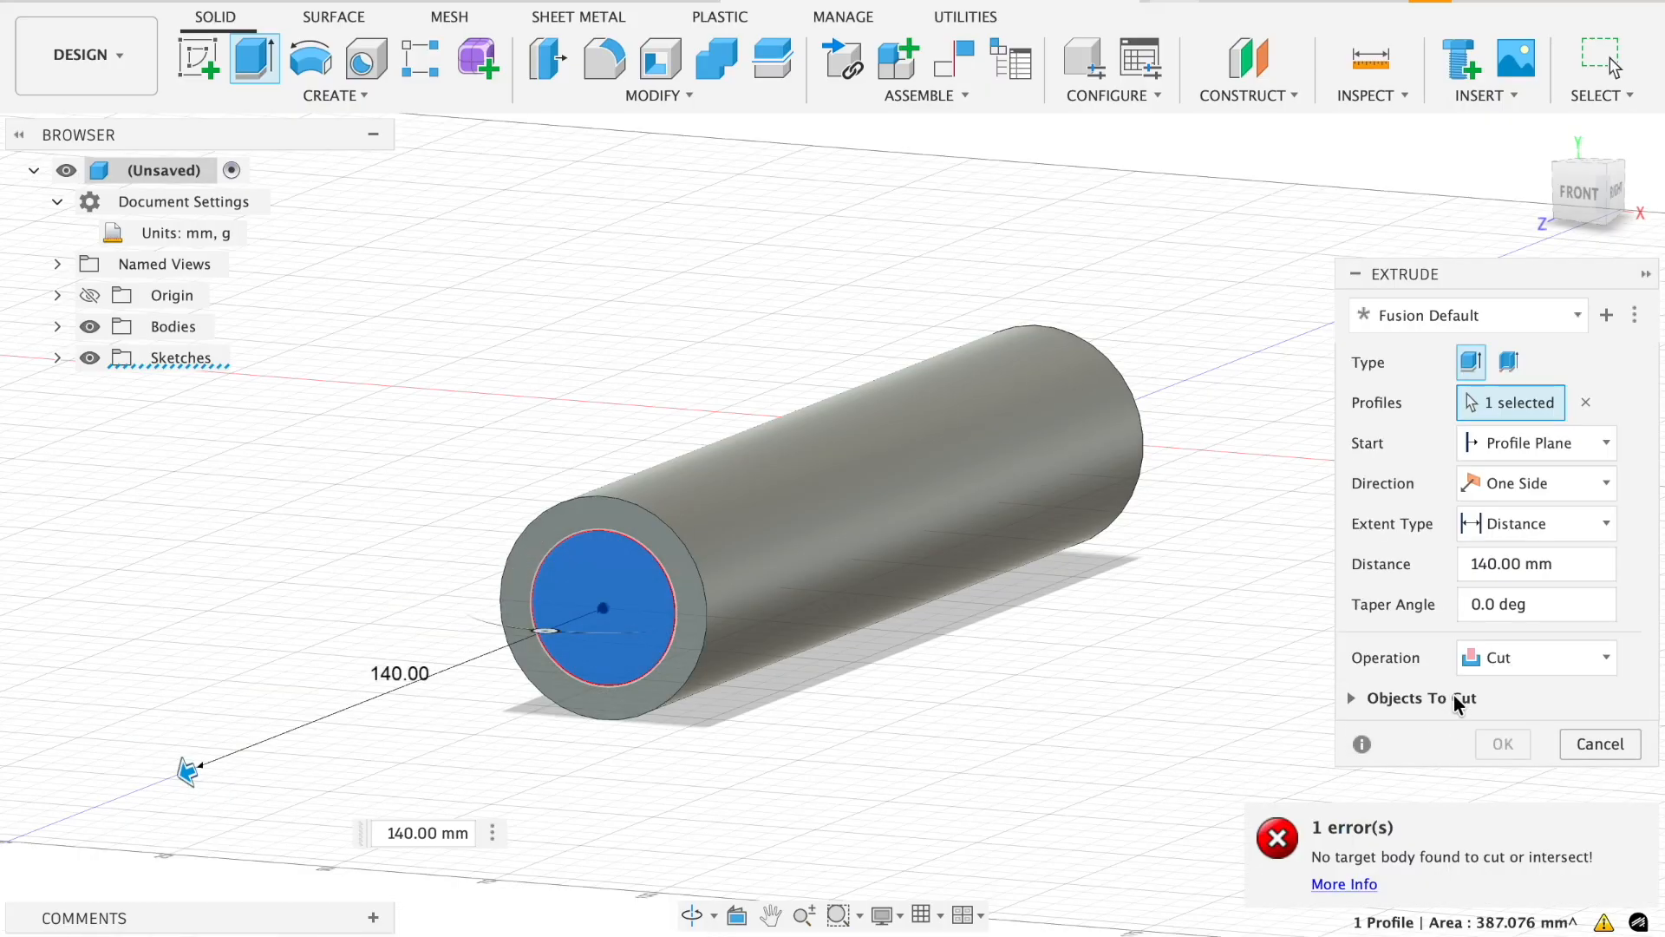
Reverse the cut into the cylinder by setting its distance to -140 mm.
{"action": "middle_click_drag", "start_coordinate": [1048, 652], "coordinate": [1006, 633], "text": "shift"}
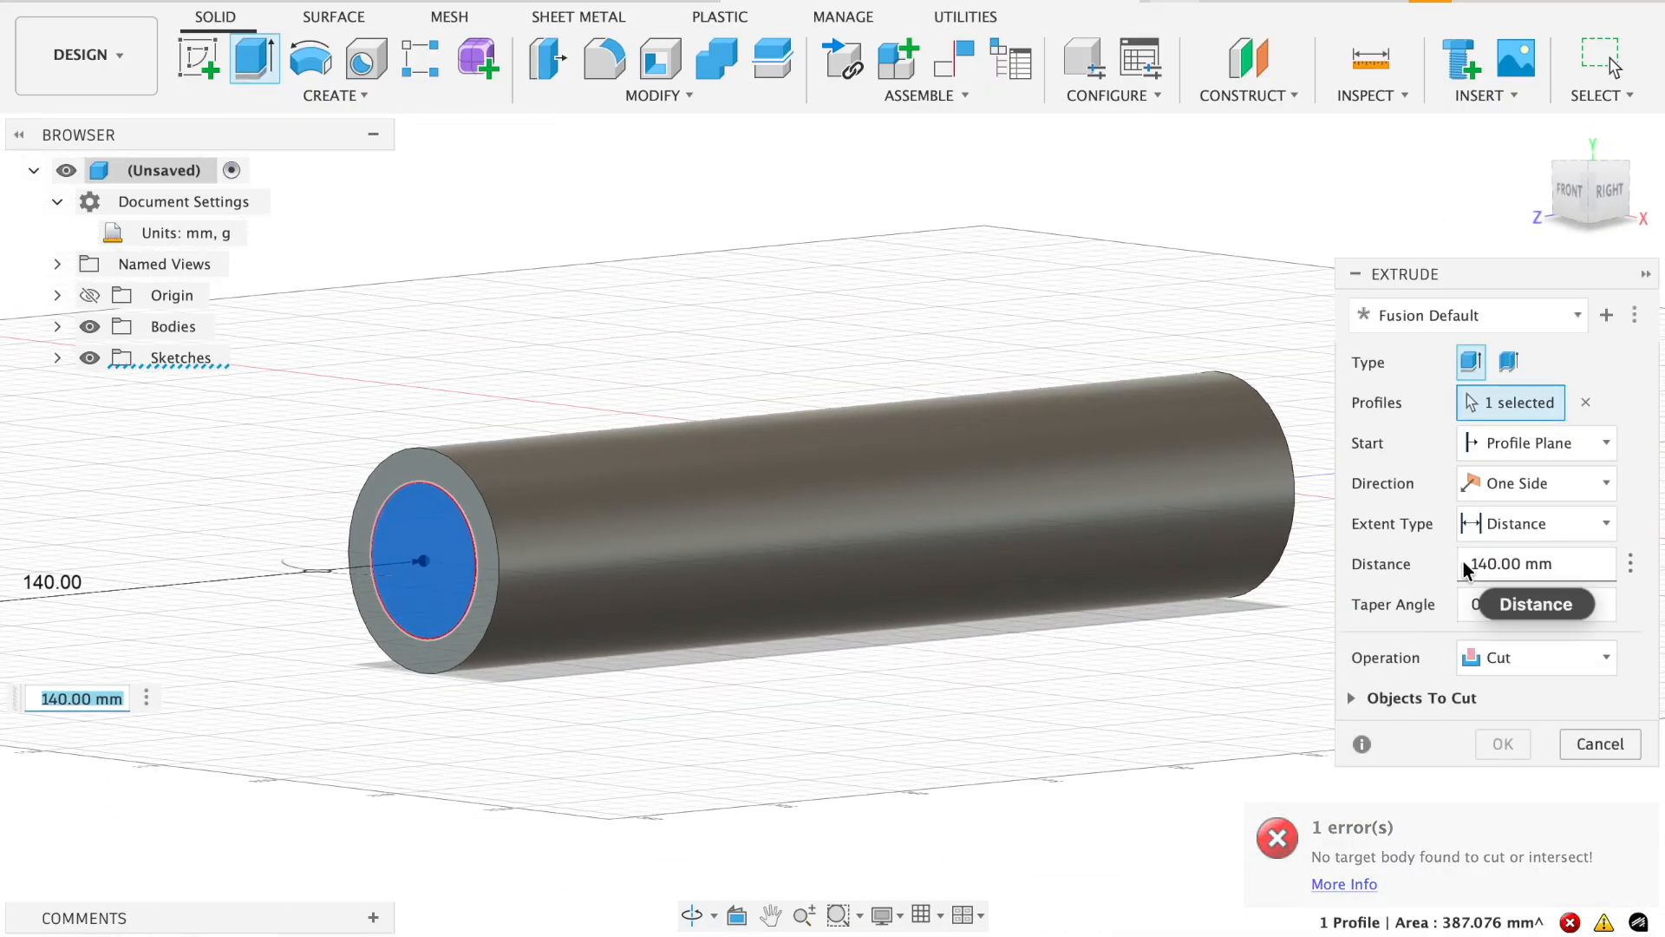
{"action": "left_click", "coordinate": [1469, 566]}
{"action": "type", "text": "-"}
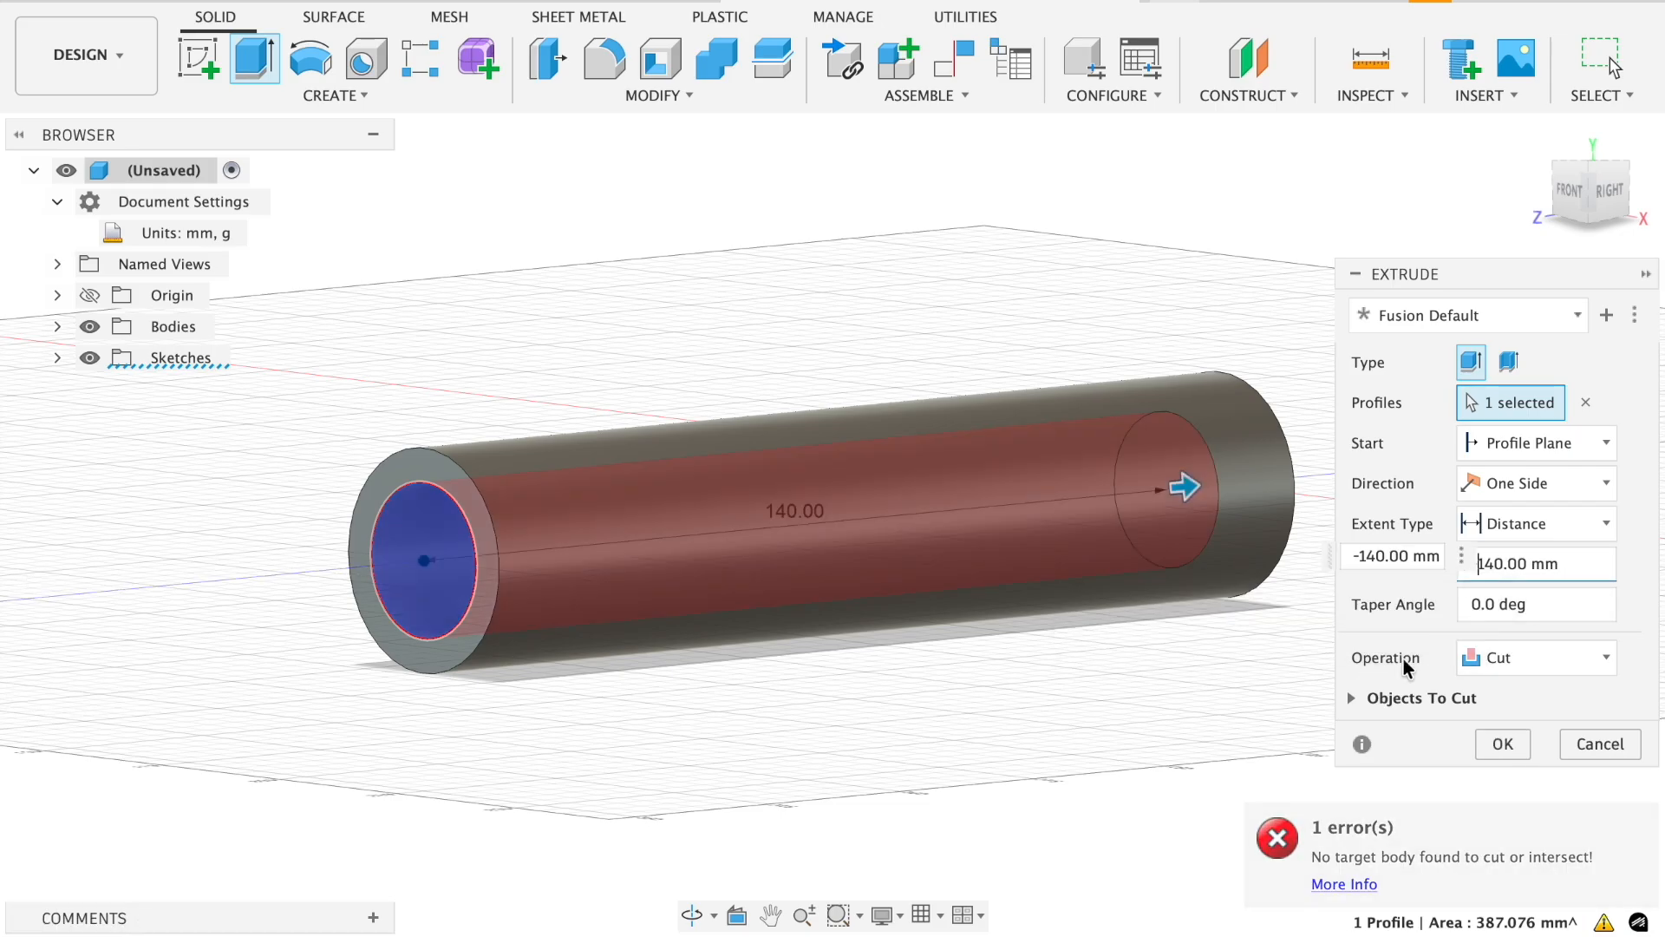
Set the cut distance to -145 mm and apply the extrusion to hollow out the cylinder.
{"action": "mouse_move", "coordinate": [865, 664]}
{"action": "middle_mouse_down", "text": "shift"}
{"action": "mouse_move", "coordinate": [766, 662]}
{"action": "mouse_move", "coordinate": [855, 666]}
{"action": "middle_mouse_up", "text": "shift"}
{"action": "left_click", "coordinate": [1443, 550]}
{"action": "key", "text": "BackSpace"}
{"action": "type", "text": "5"}
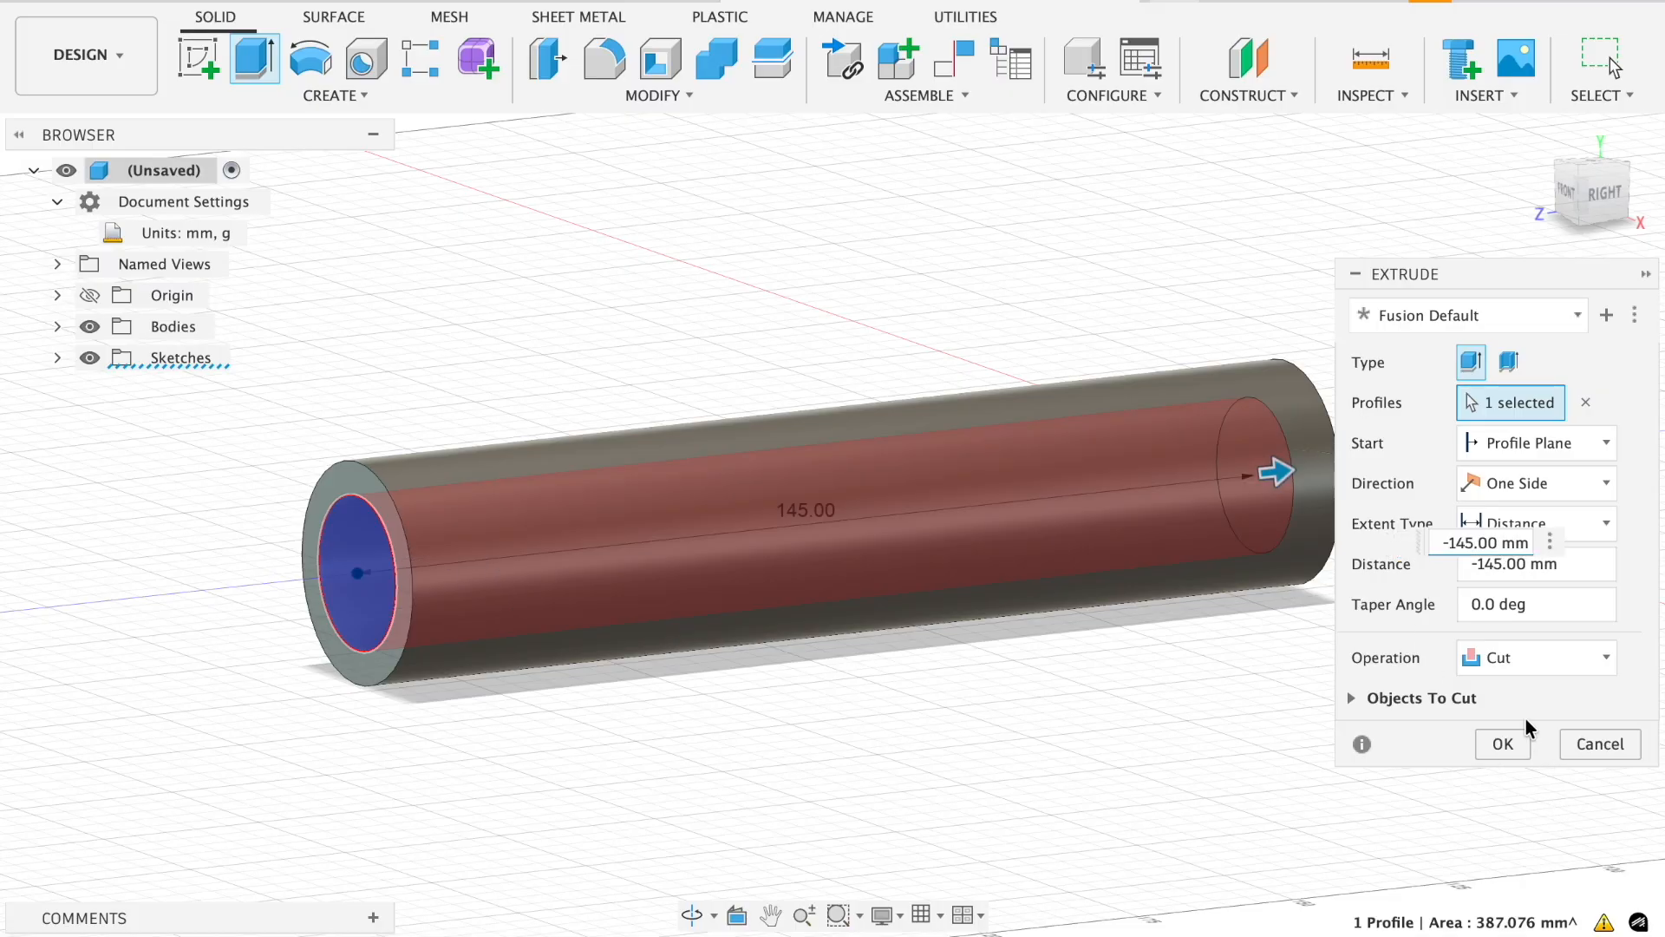
{"action": "left_click", "coordinate": [1505, 743]}
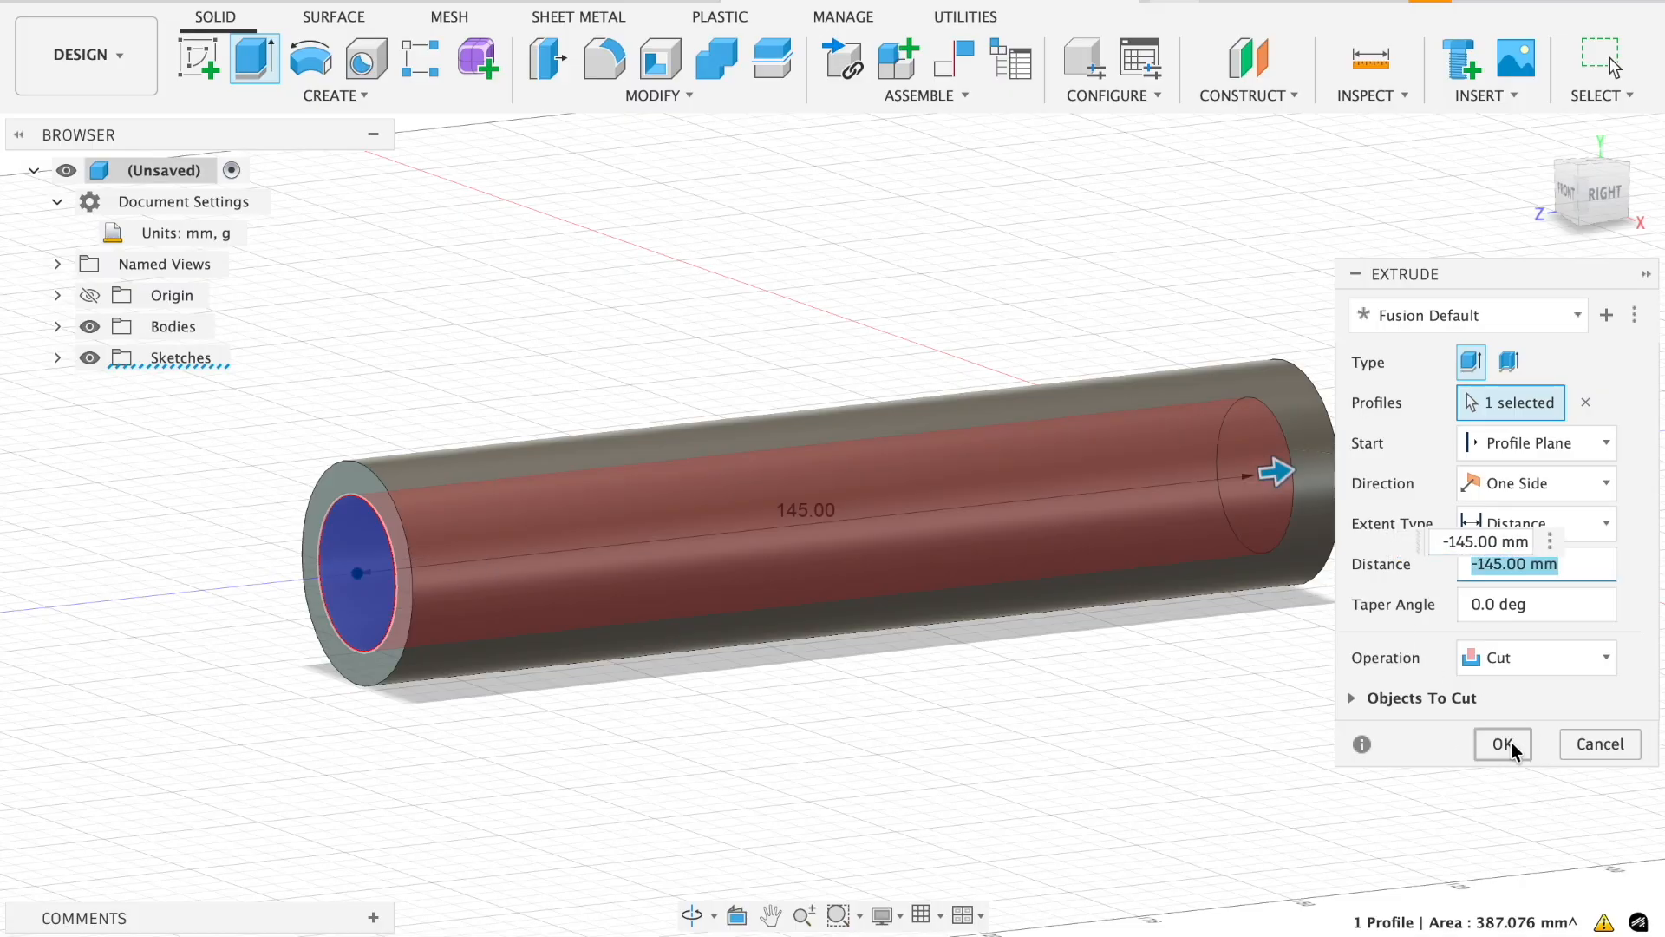
{"action": "middle_click_drag", "start_coordinate": [751, 737], "coordinate": [848, 717], "text": "shift"}
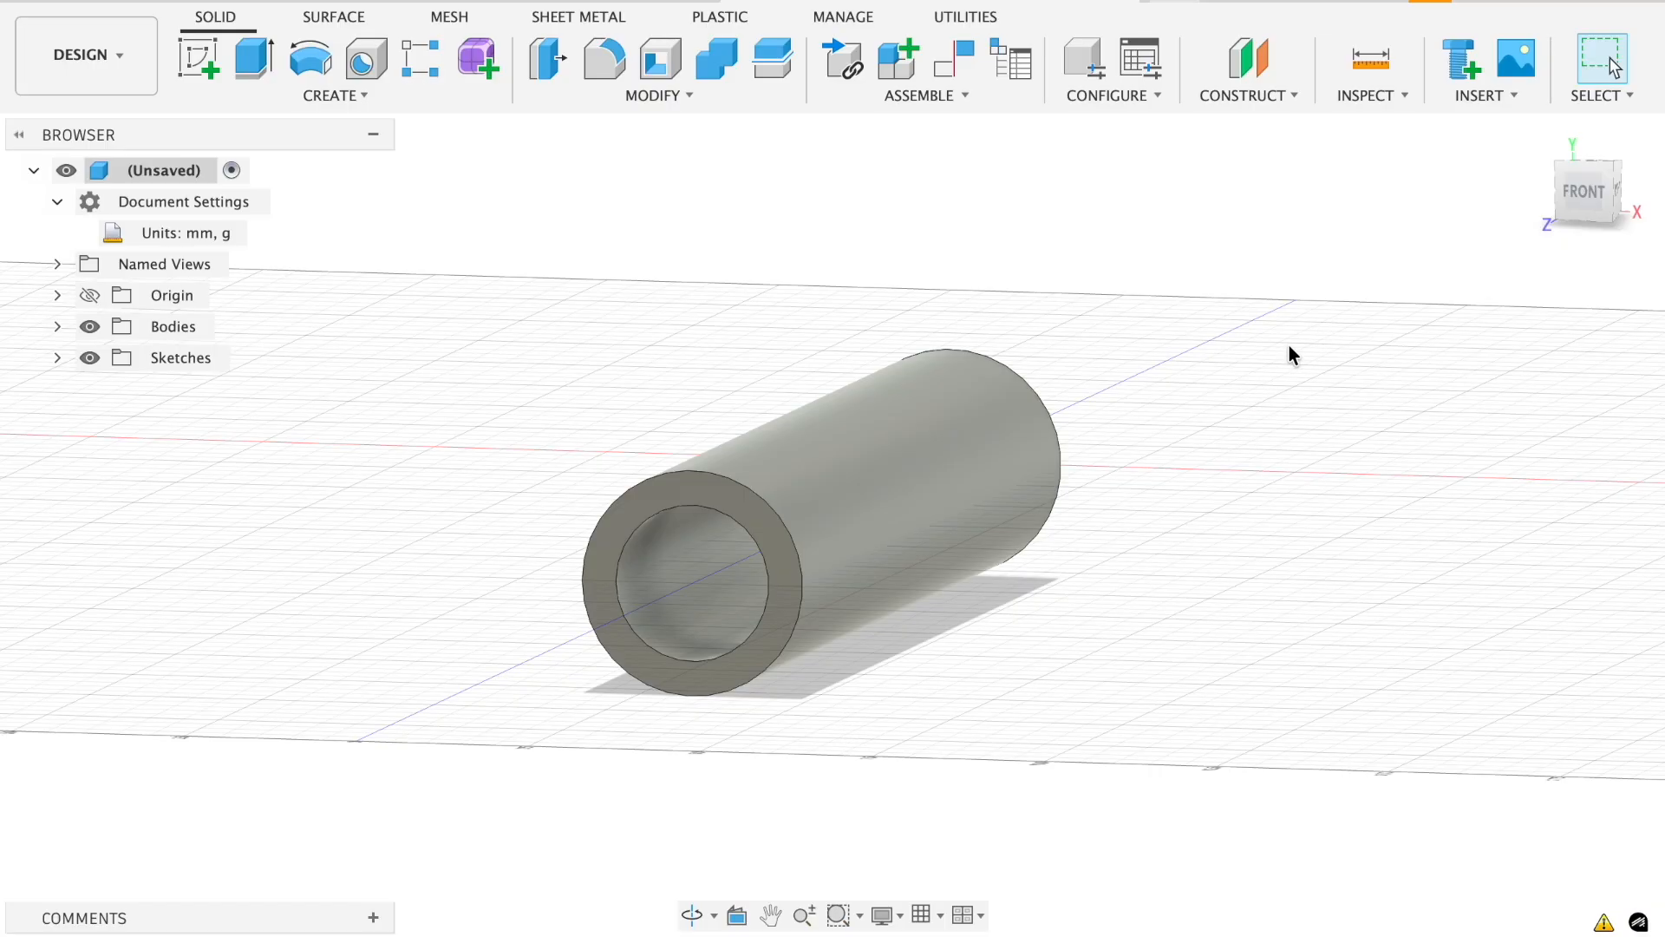
{"action": "mouse_move", "coordinate": [977, 611]}
{"action": "middle_mouse_down", "text": "shift"}
{"action": "mouse_move", "coordinate": [947, 551]}
{"action": "mouse_move", "coordinate": [974, 635]}
{"action": "mouse_move", "coordinate": [995, 637]}
{"action": "middle_mouse_up", "text": "shift"}
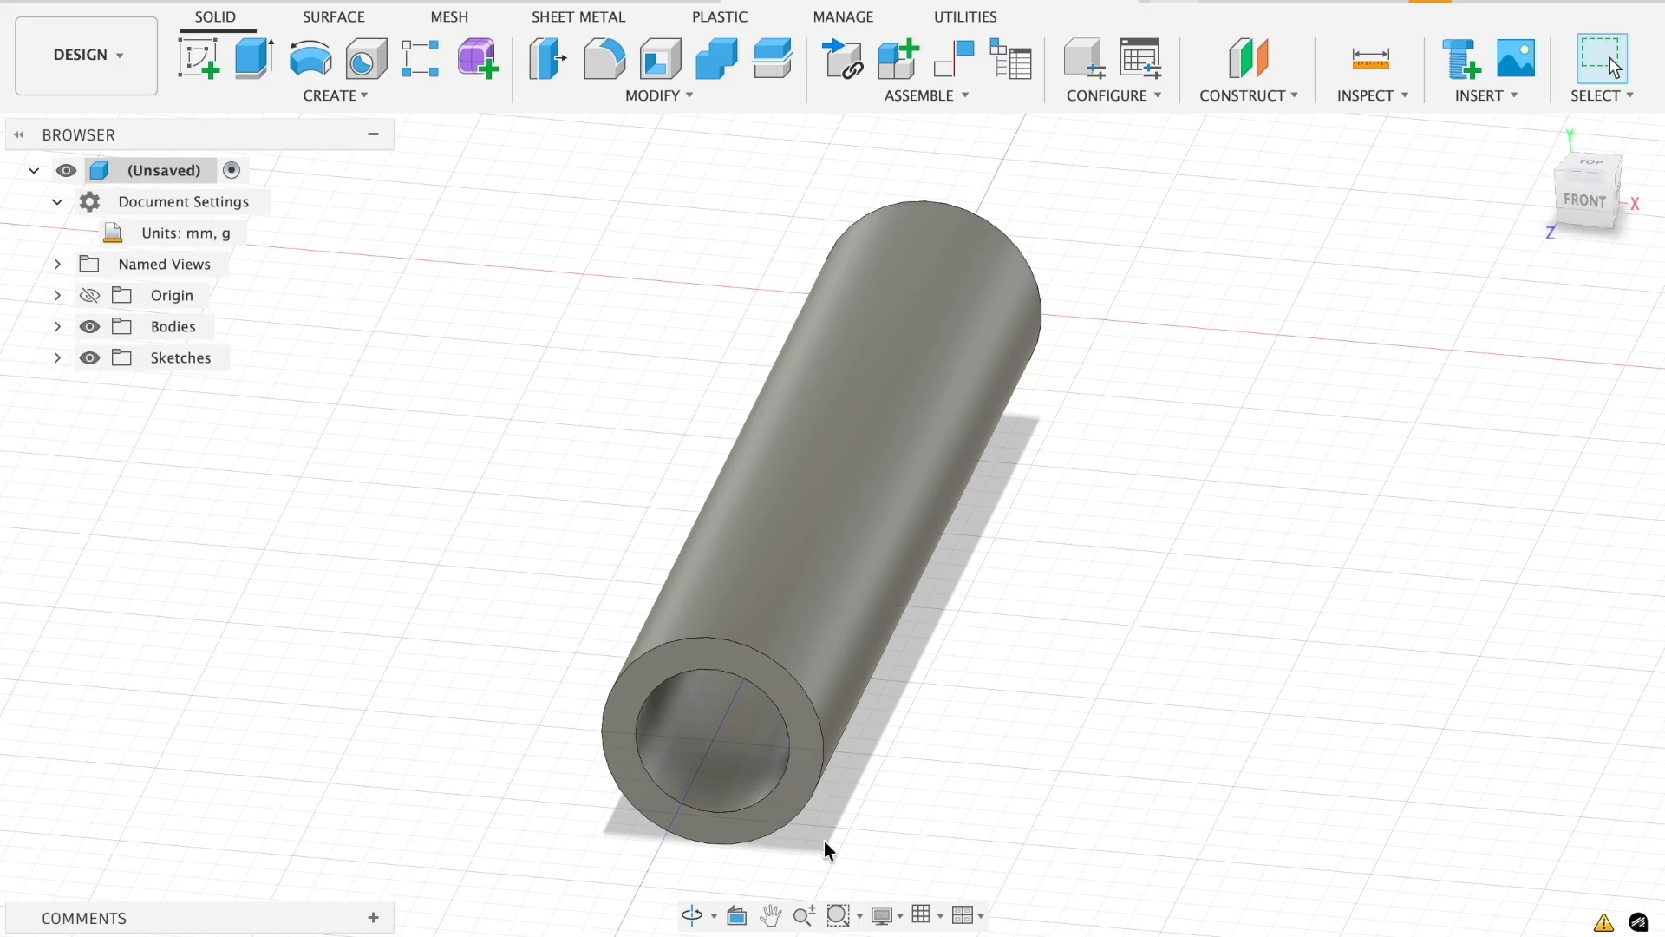
Hide the bodies and start a new sketch on the horizontal origin plane, viewed from above.
{"action": "left_click", "coordinate": [1592, 167]}
{"action": "middle_click_drag", "start_coordinate": [1171, 239], "coordinate": [1158, 444]}
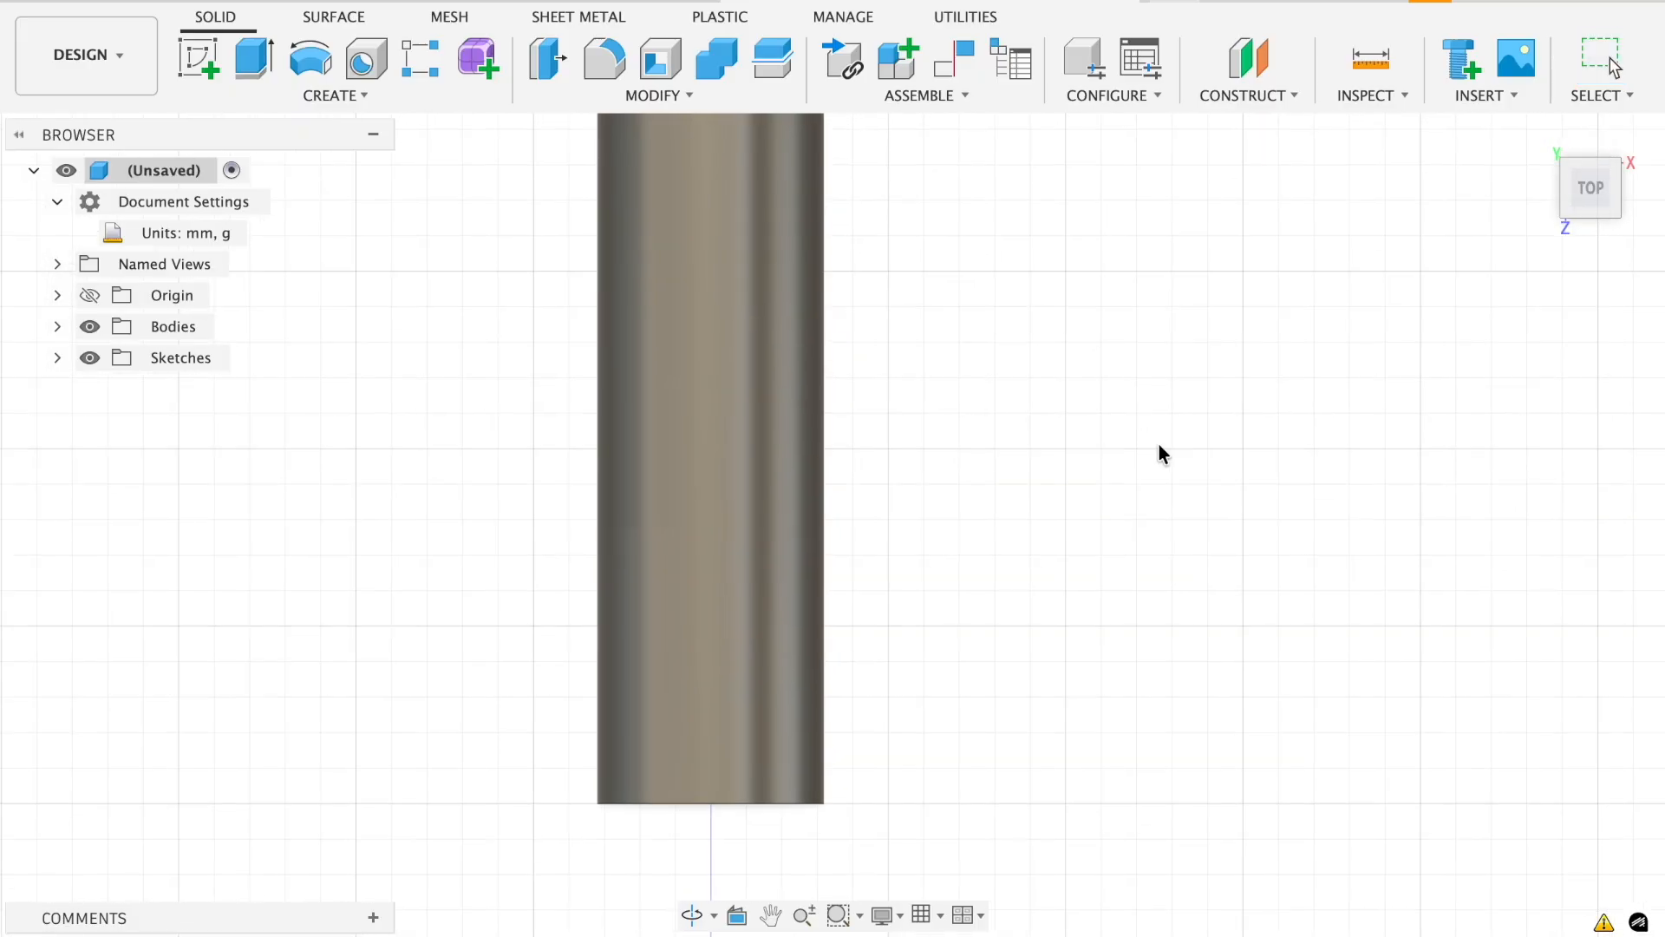
{"action": "scroll", "coordinate": [1162, 441], "scroll_direction": "down", "scroll_amount": 5}
{"action": "middle_click_drag", "start_coordinate": [1092, 286], "coordinate": [940, 420]}
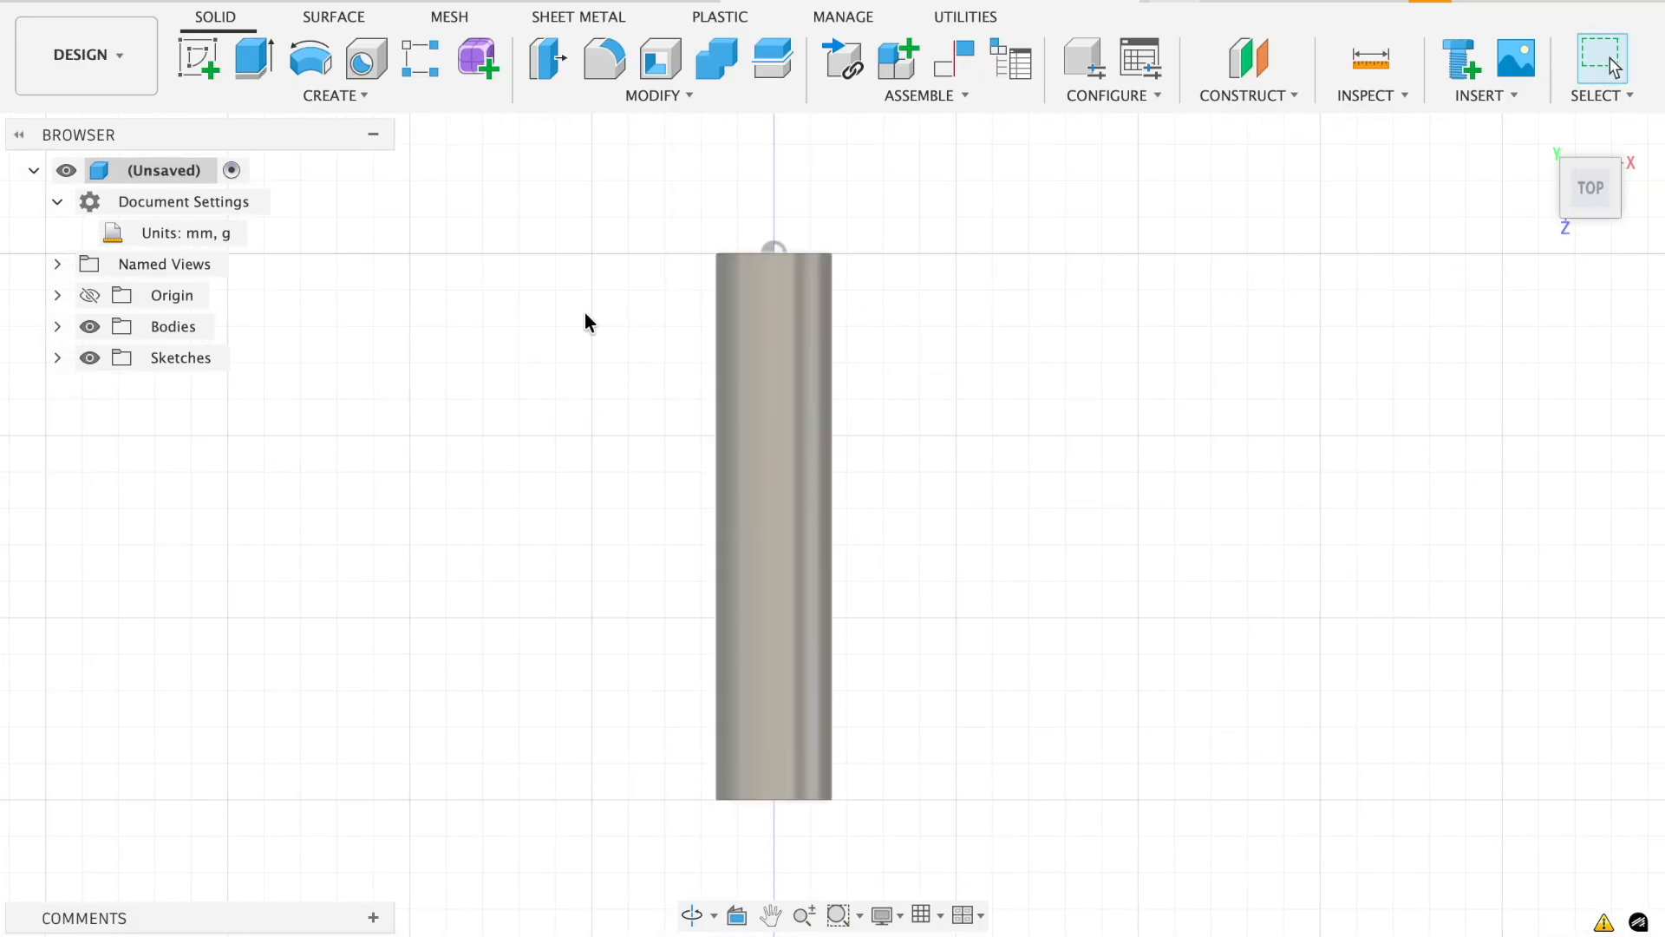
{"action": "left_click", "coordinate": [111, 327]}
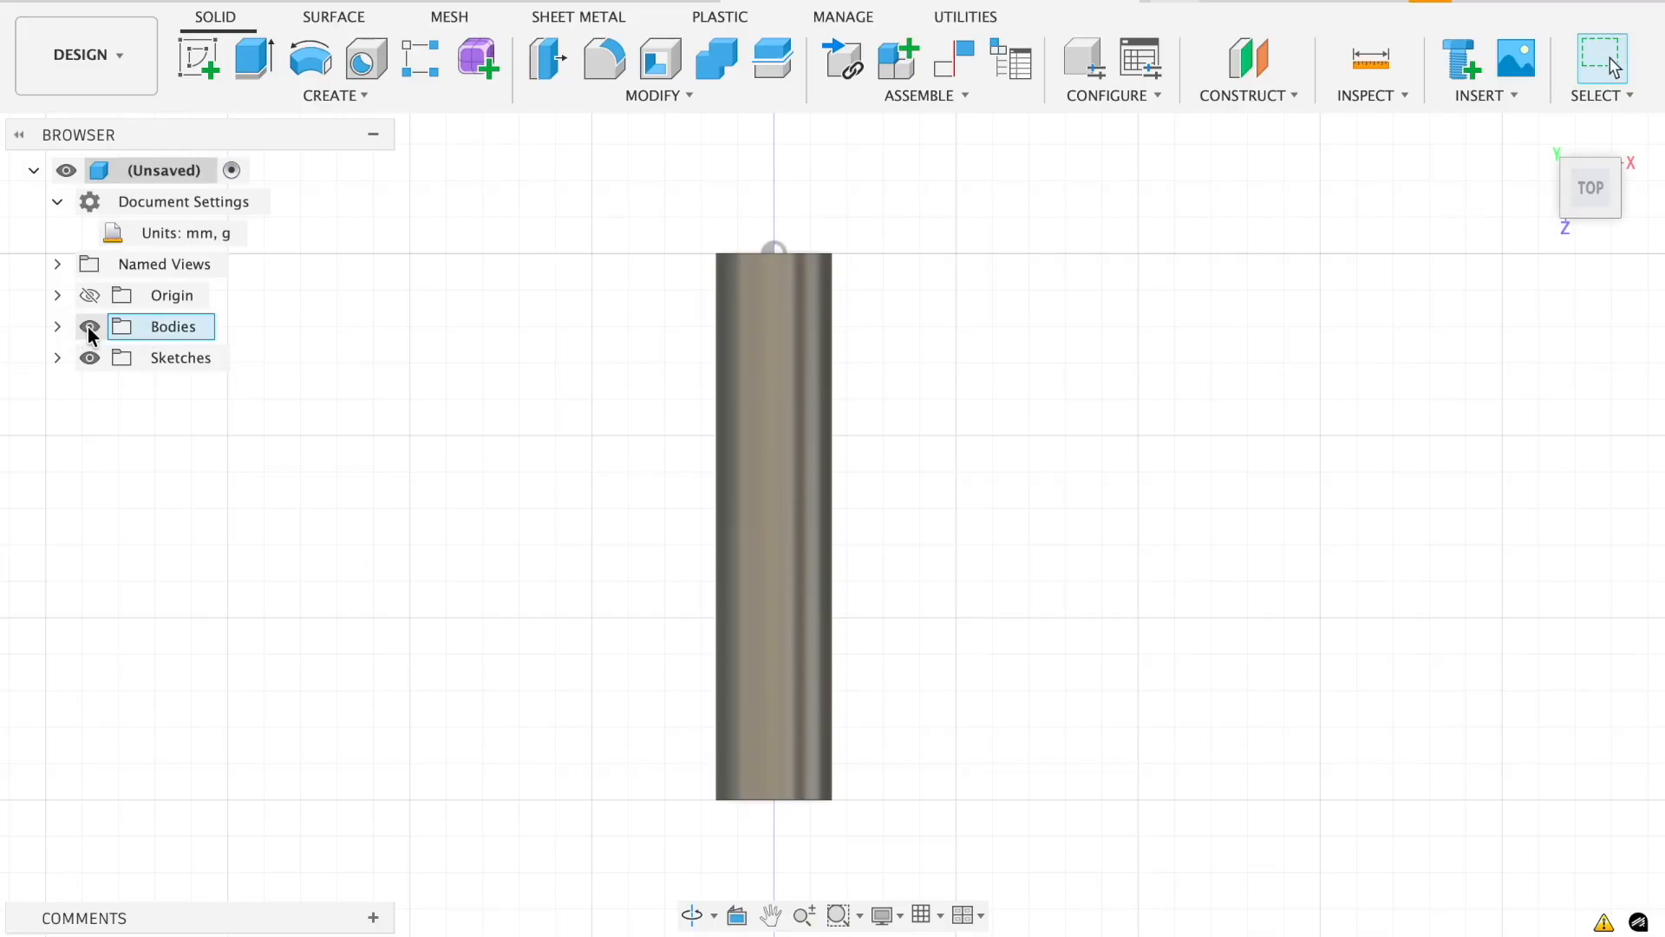
{"action": "left_click", "coordinate": [89, 327]}
{"action": "left_click", "coordinate": [216, 59]}
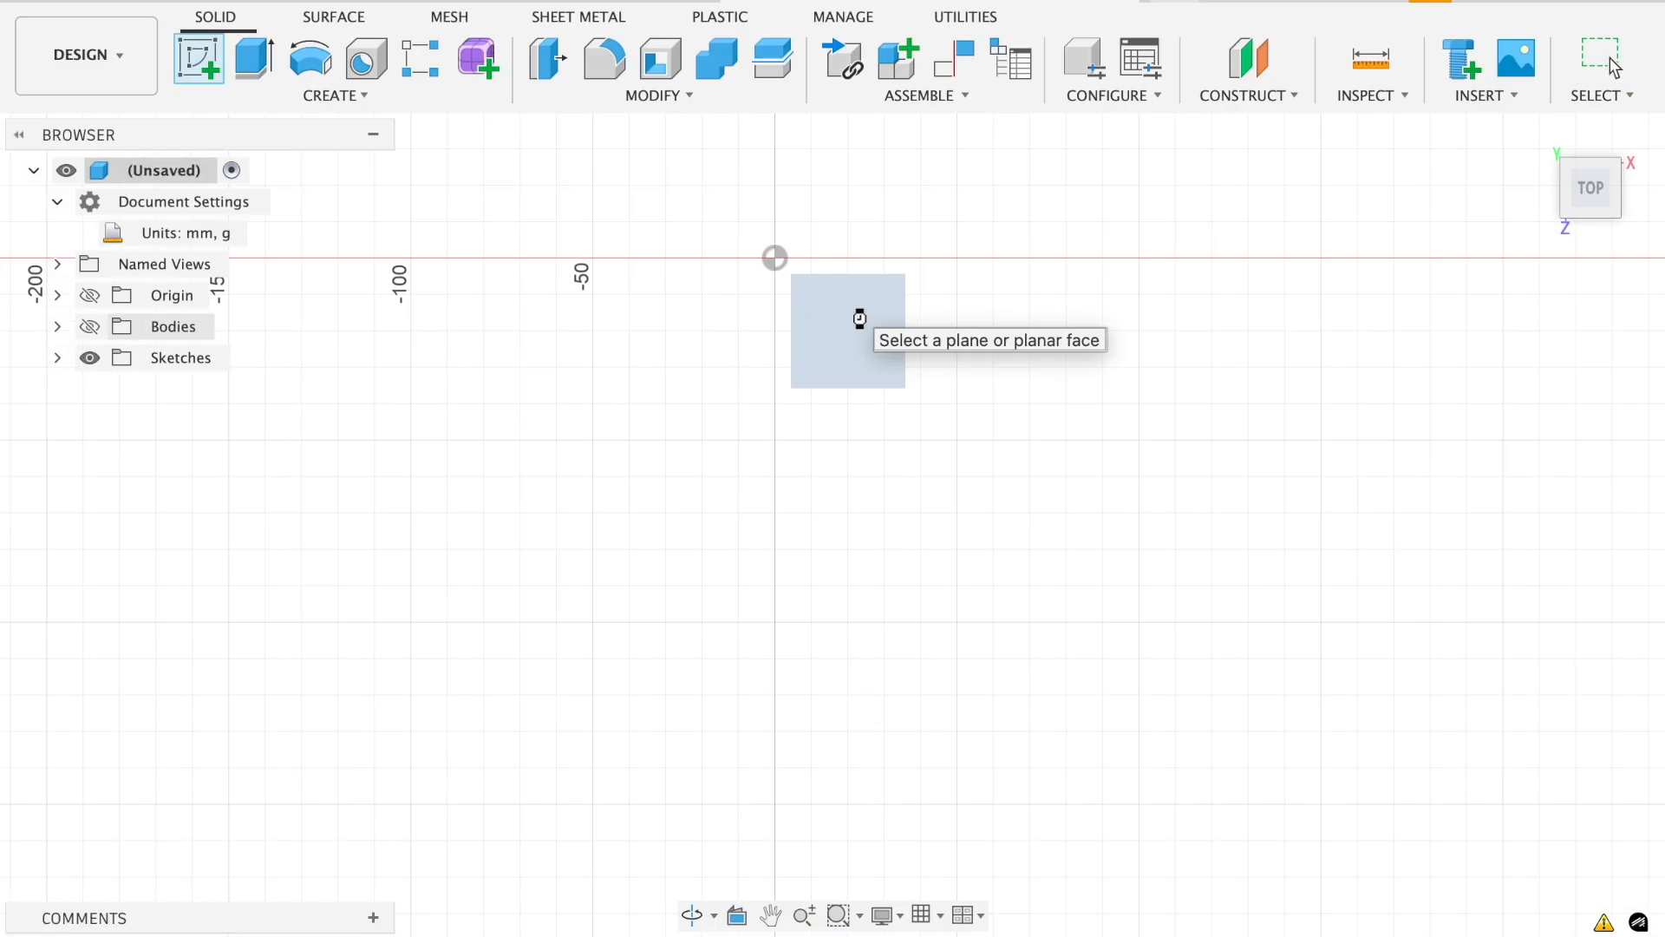
{"action": "left_click", "coordinate": [860, 319]}
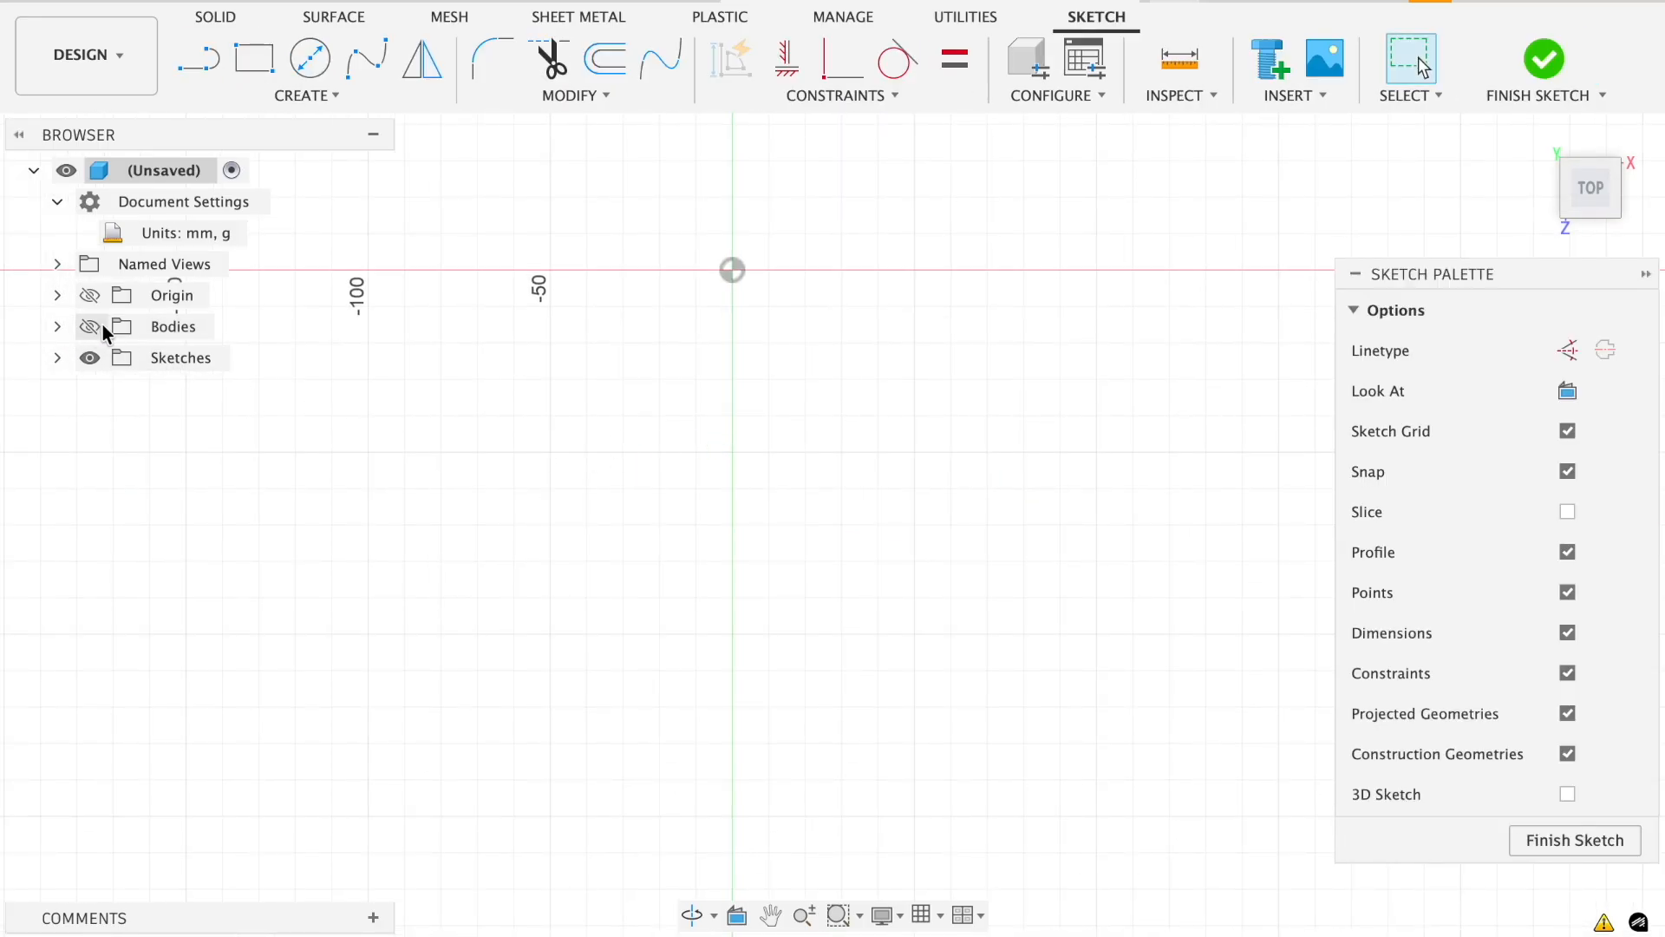
Show the bodies, project the cylinder body's outline into the sketch, and hide the bodies again.
{"action": "left_click", "coordinate": [90, 327]}
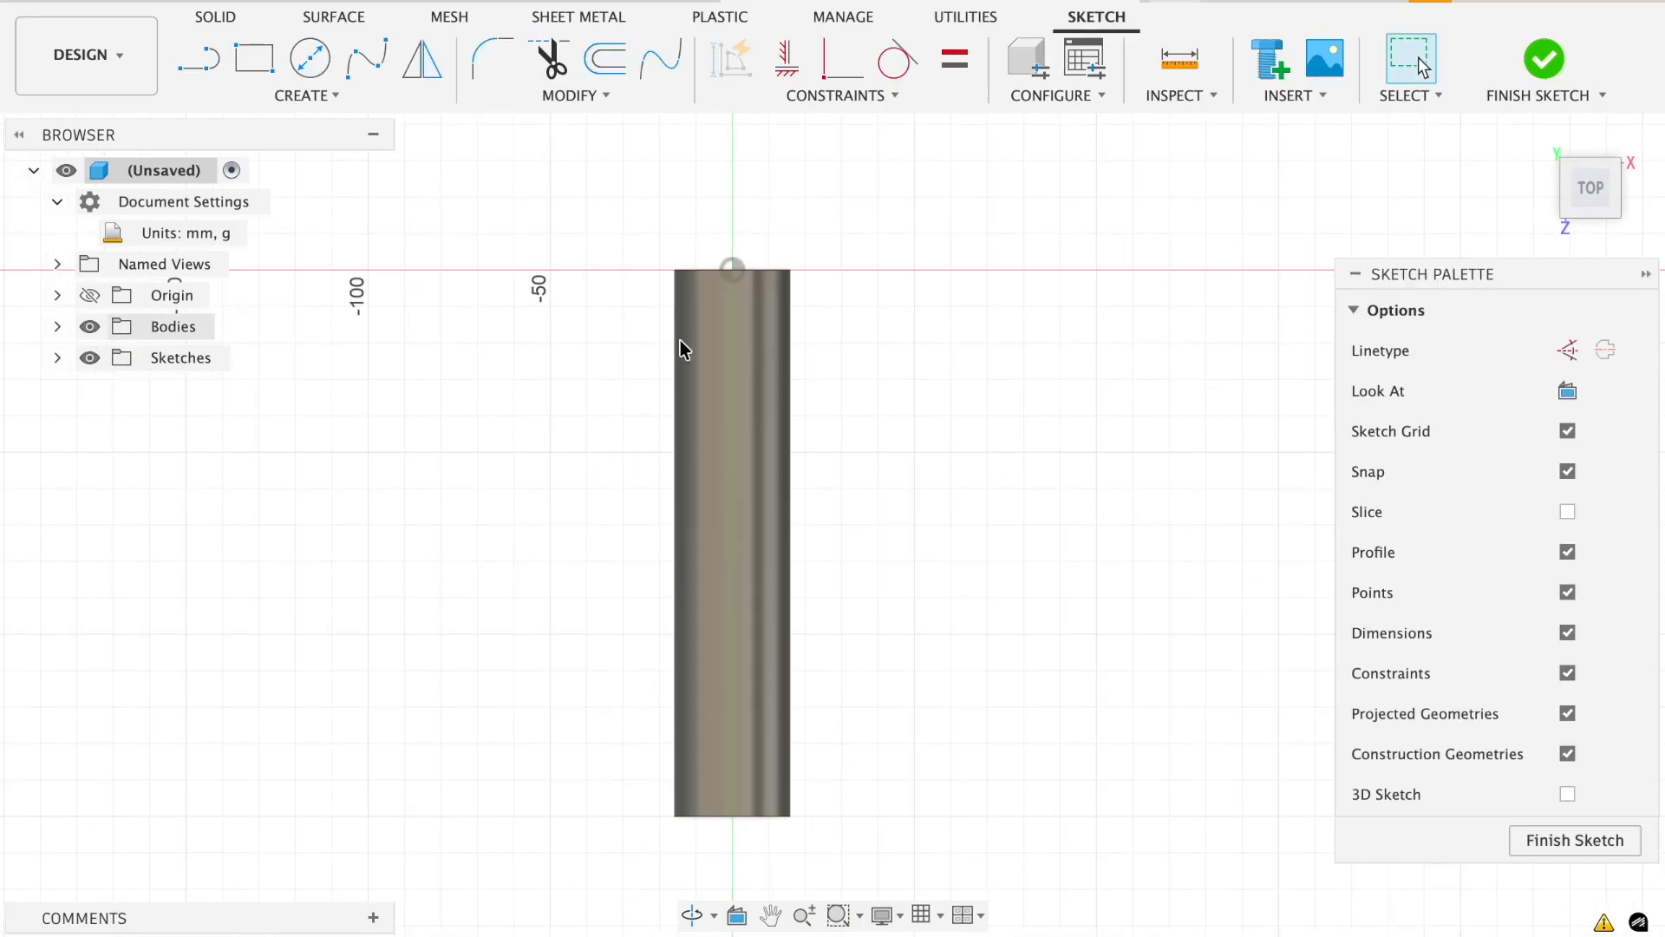
{"action": "key", "text": "p"}
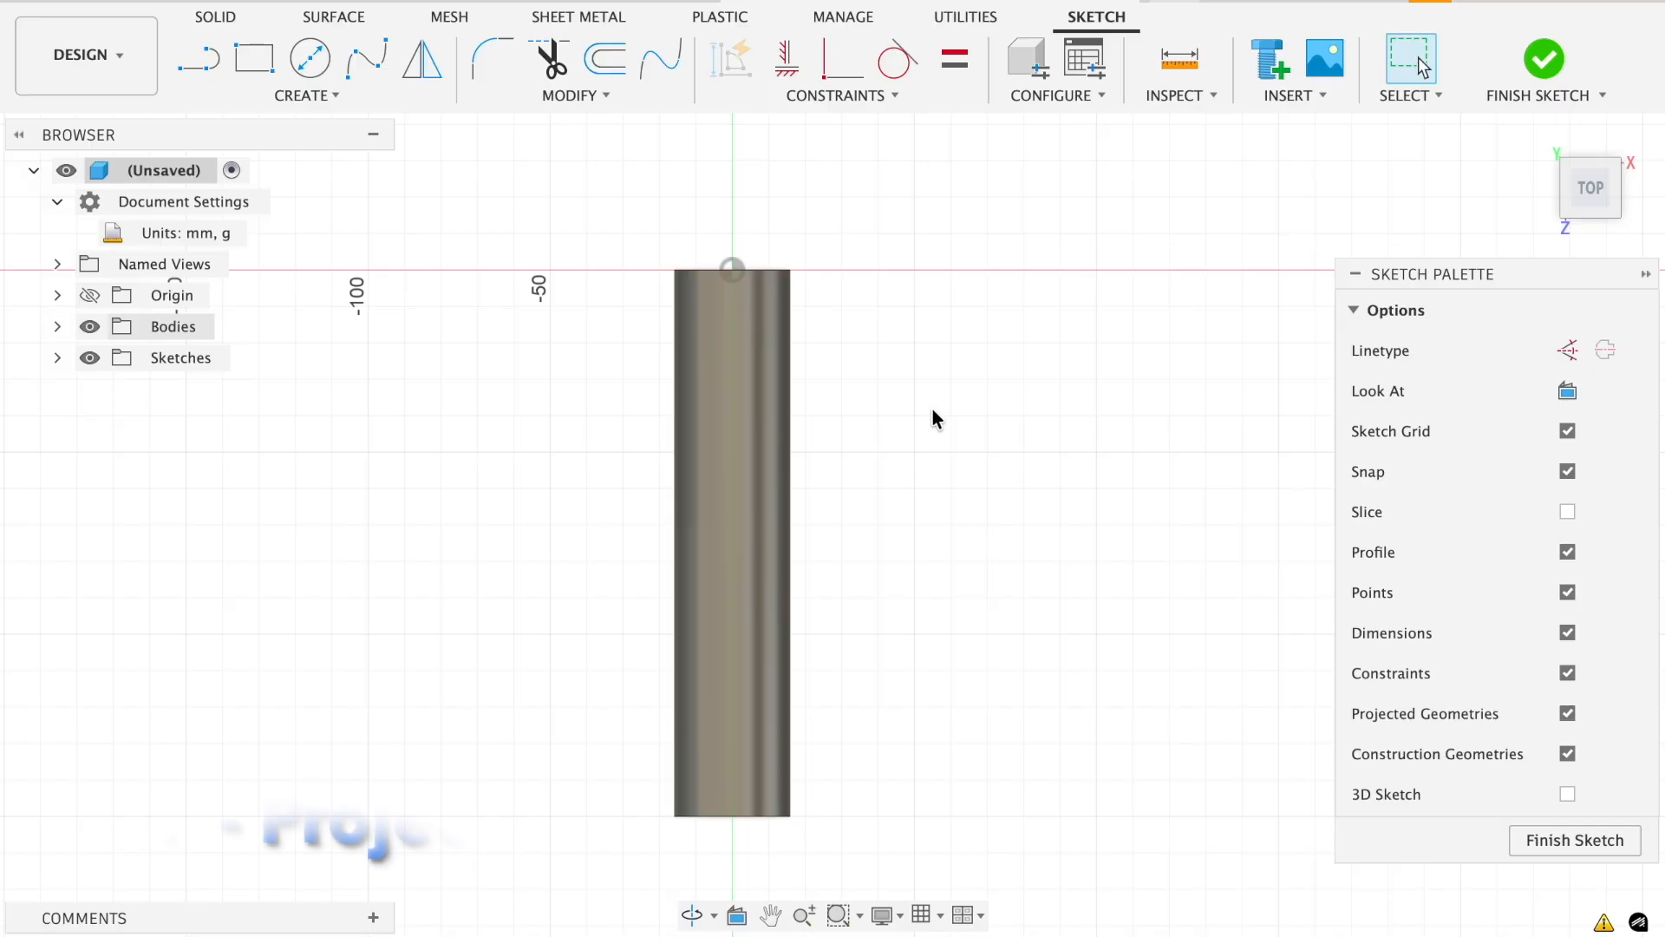
{"action": "scroll", "coordinate": [729, 407], "scroll_direction": "up", "scroll_amount": 1}
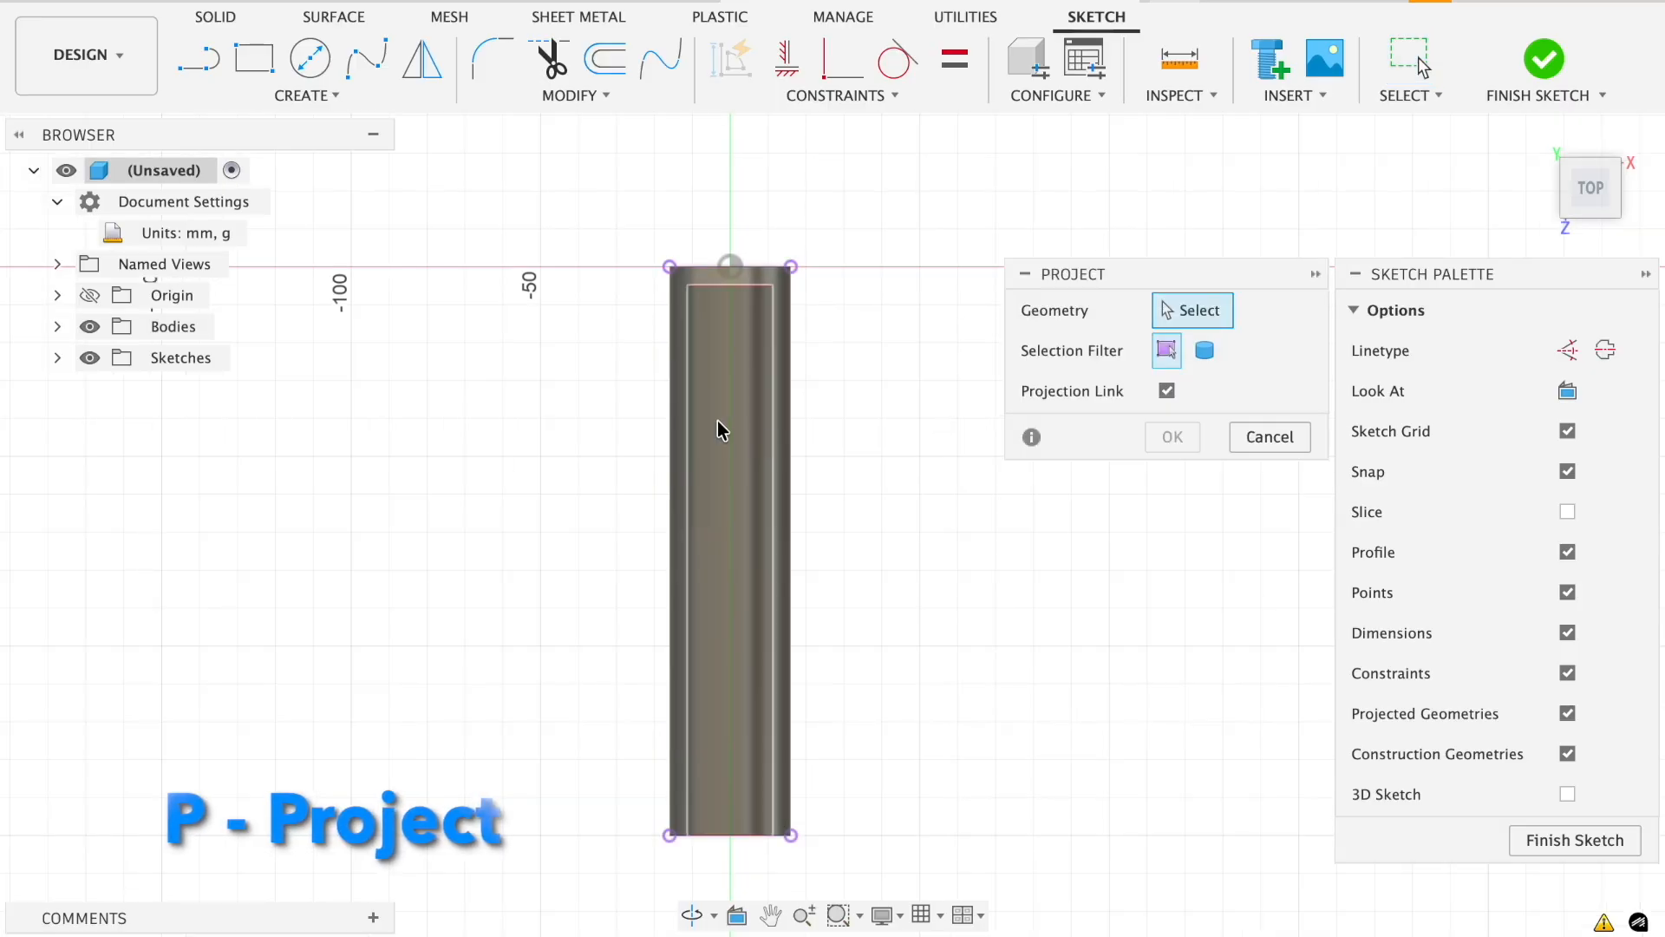
{"action": "left_click", "coordinate": [1204, 350]}
{"action": "left_click", "coordinate": [789, 406]}
{"action": "key", "text": "Return"}
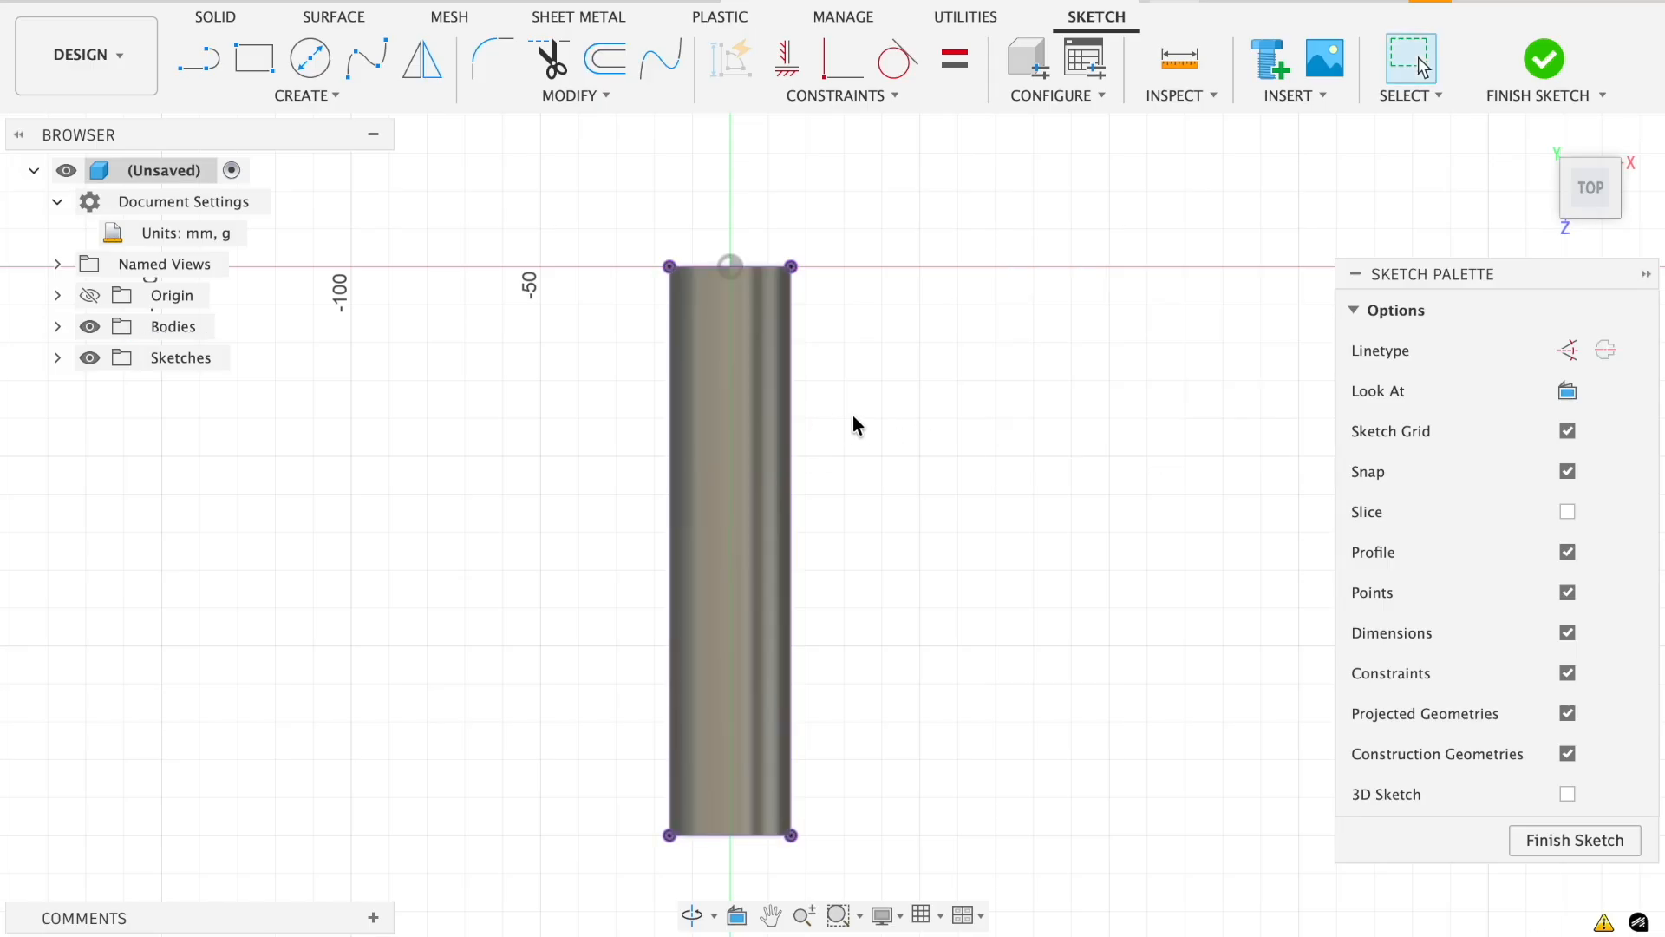
{"action": "left_click", "coordinate": [90, 326]}
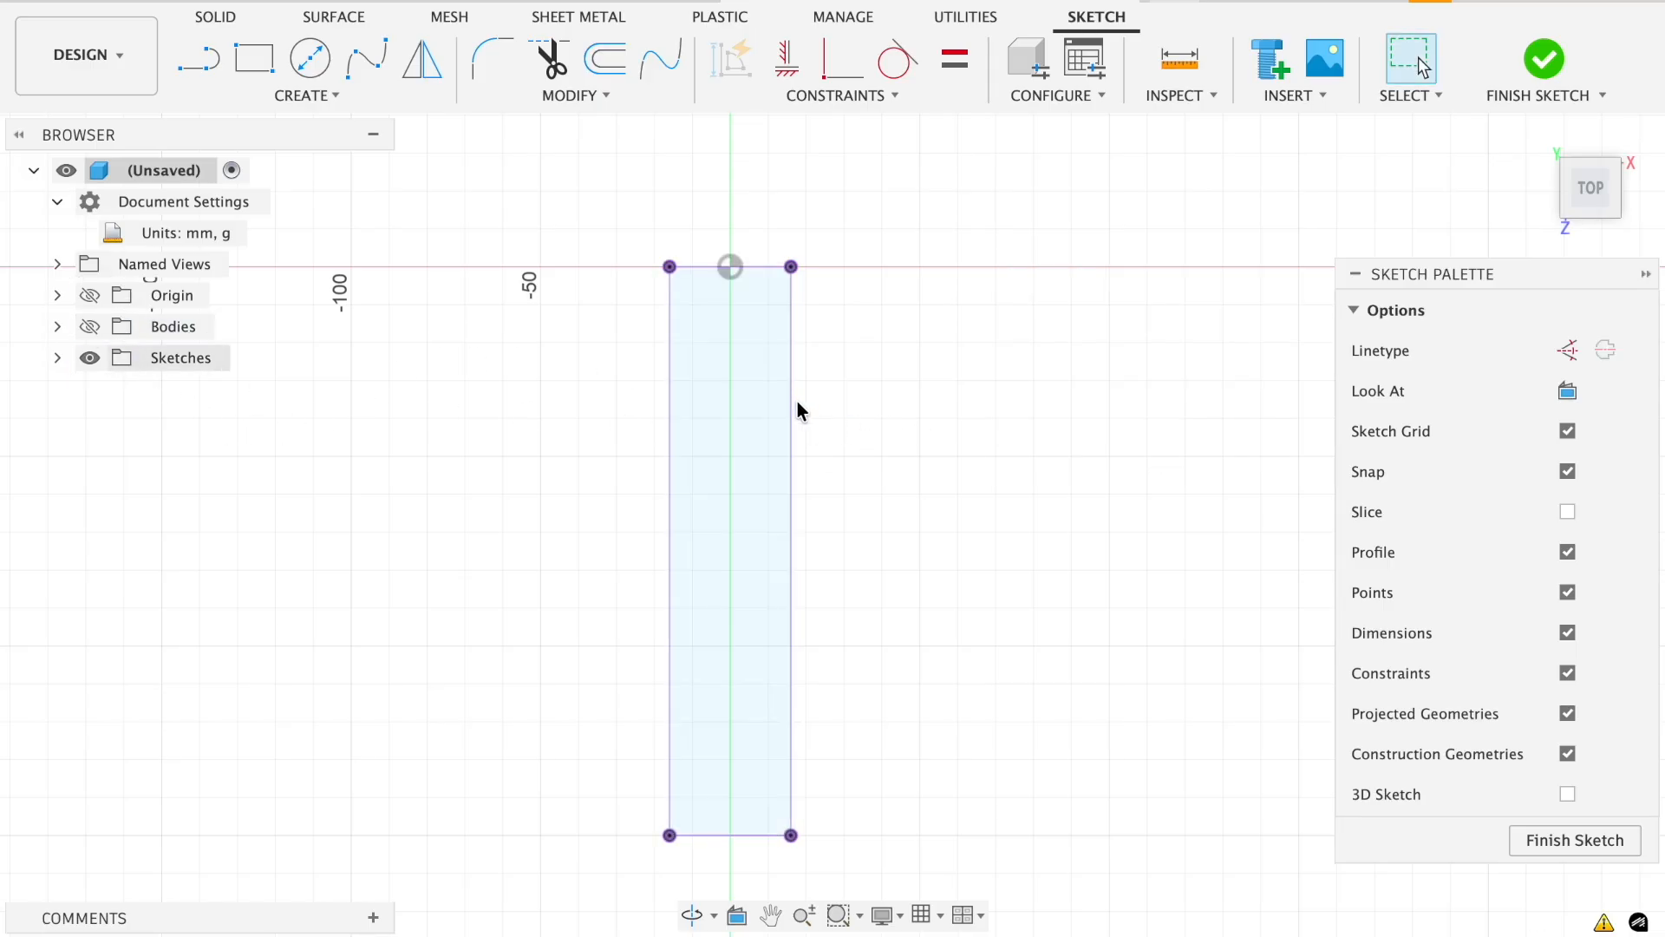
Sketch a rectangle about 3.4 mm wide and 7.6 mm long inward from the outline's right edge, near its upper end.
{"action": "scroll", "coordinate": [768, 662], "scroll_direction": "right", "scroll_amount": 2}
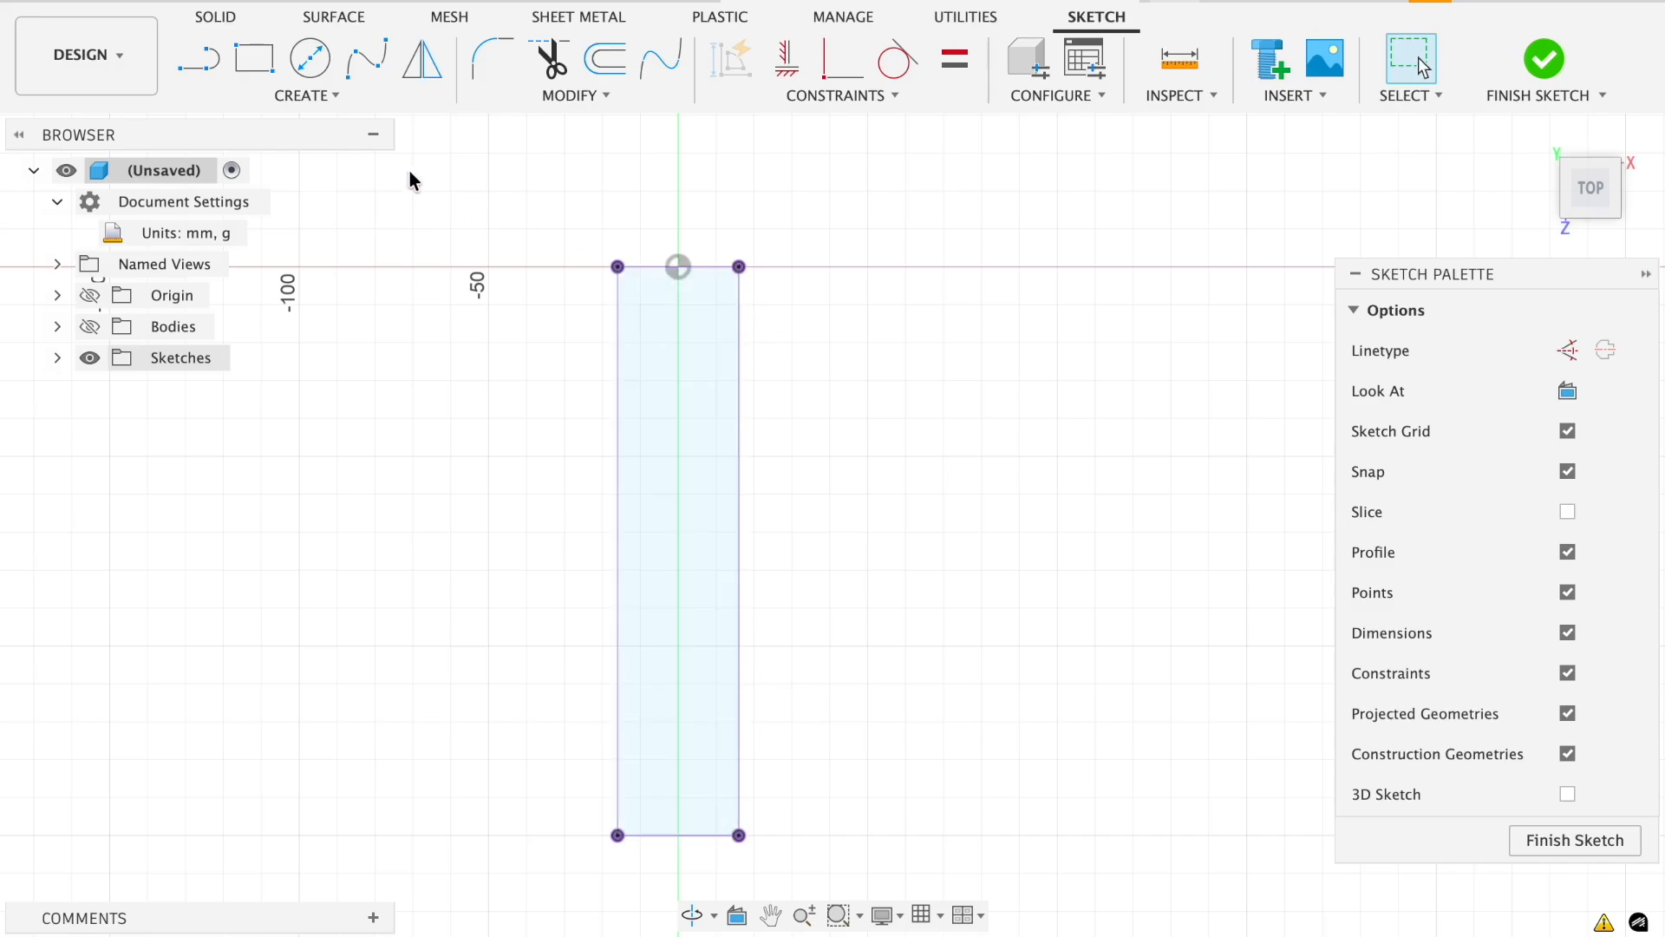
{"action": "left_click", "coordinate": [254, 59]}
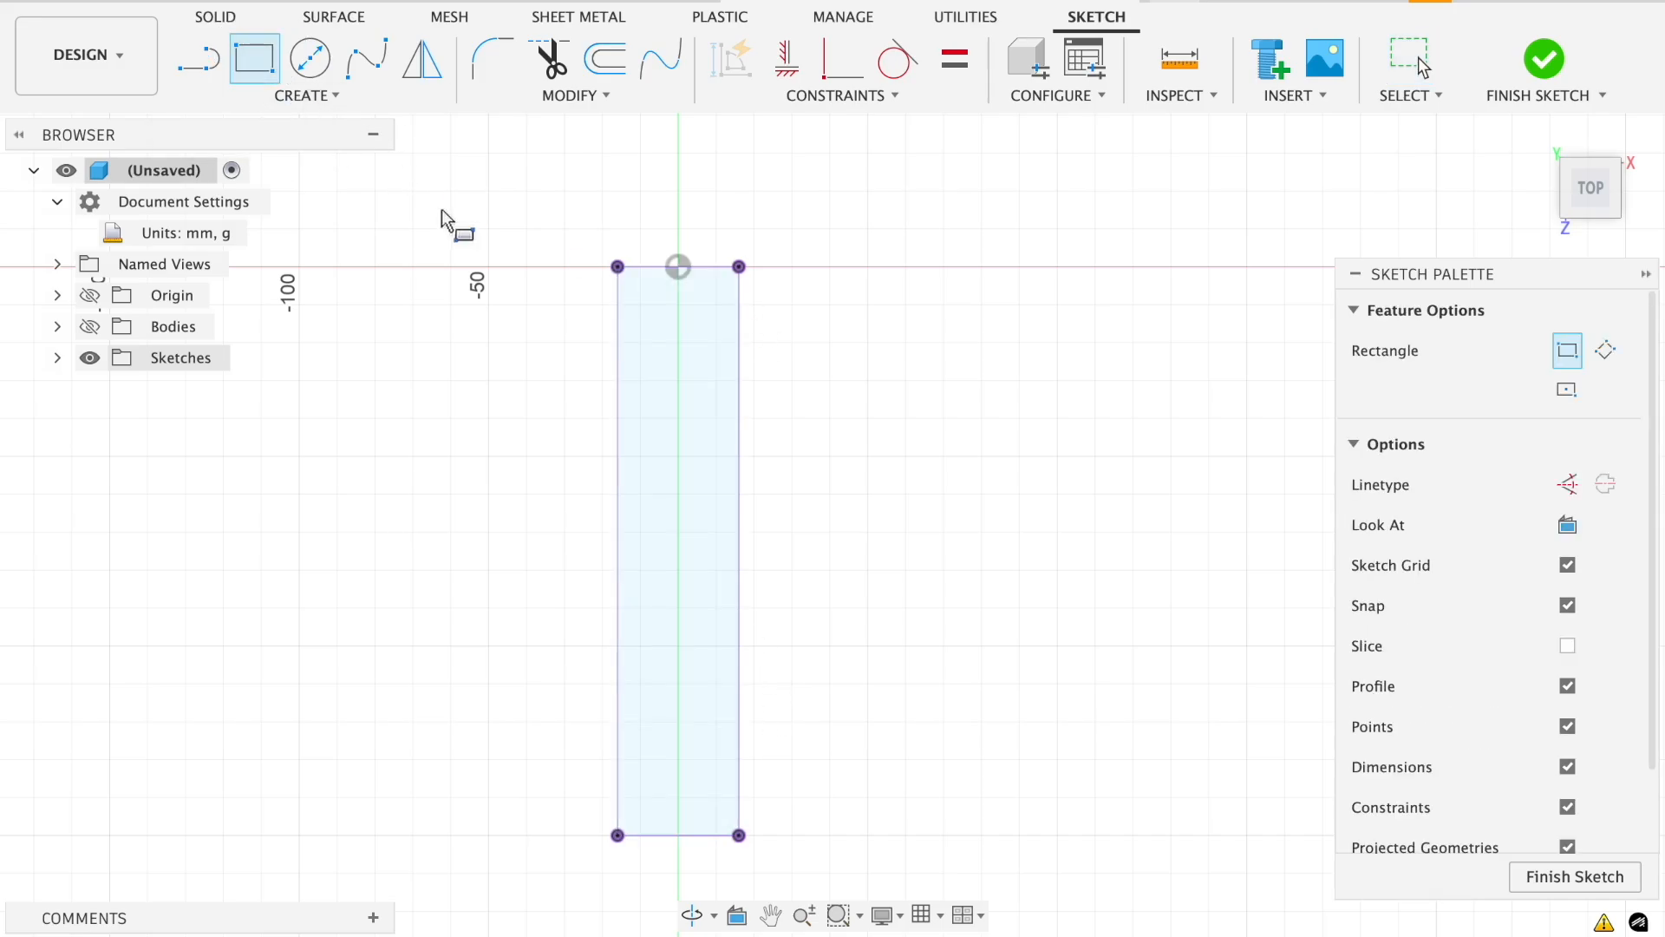
{"action": "left_click", "coordinate": [739, 328]}
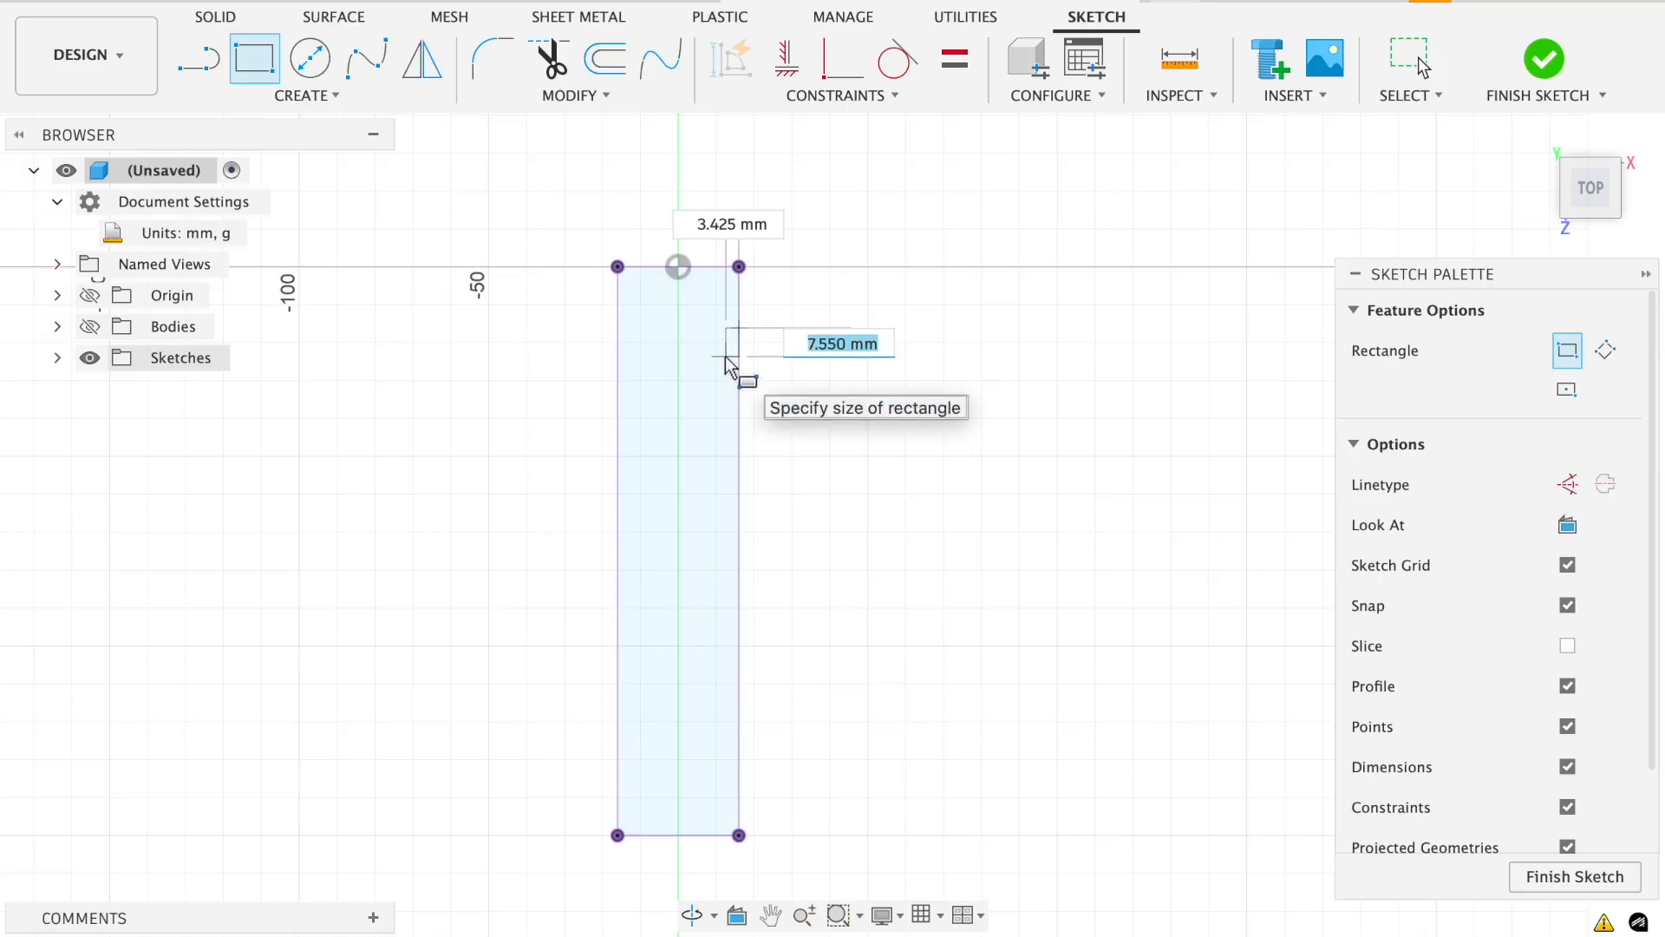
{"action": "key", "text": "Return"}
{"action": "scroll", "coordinate": [705, 350], "scroll_direction": "up", "scroll_amount": 5}
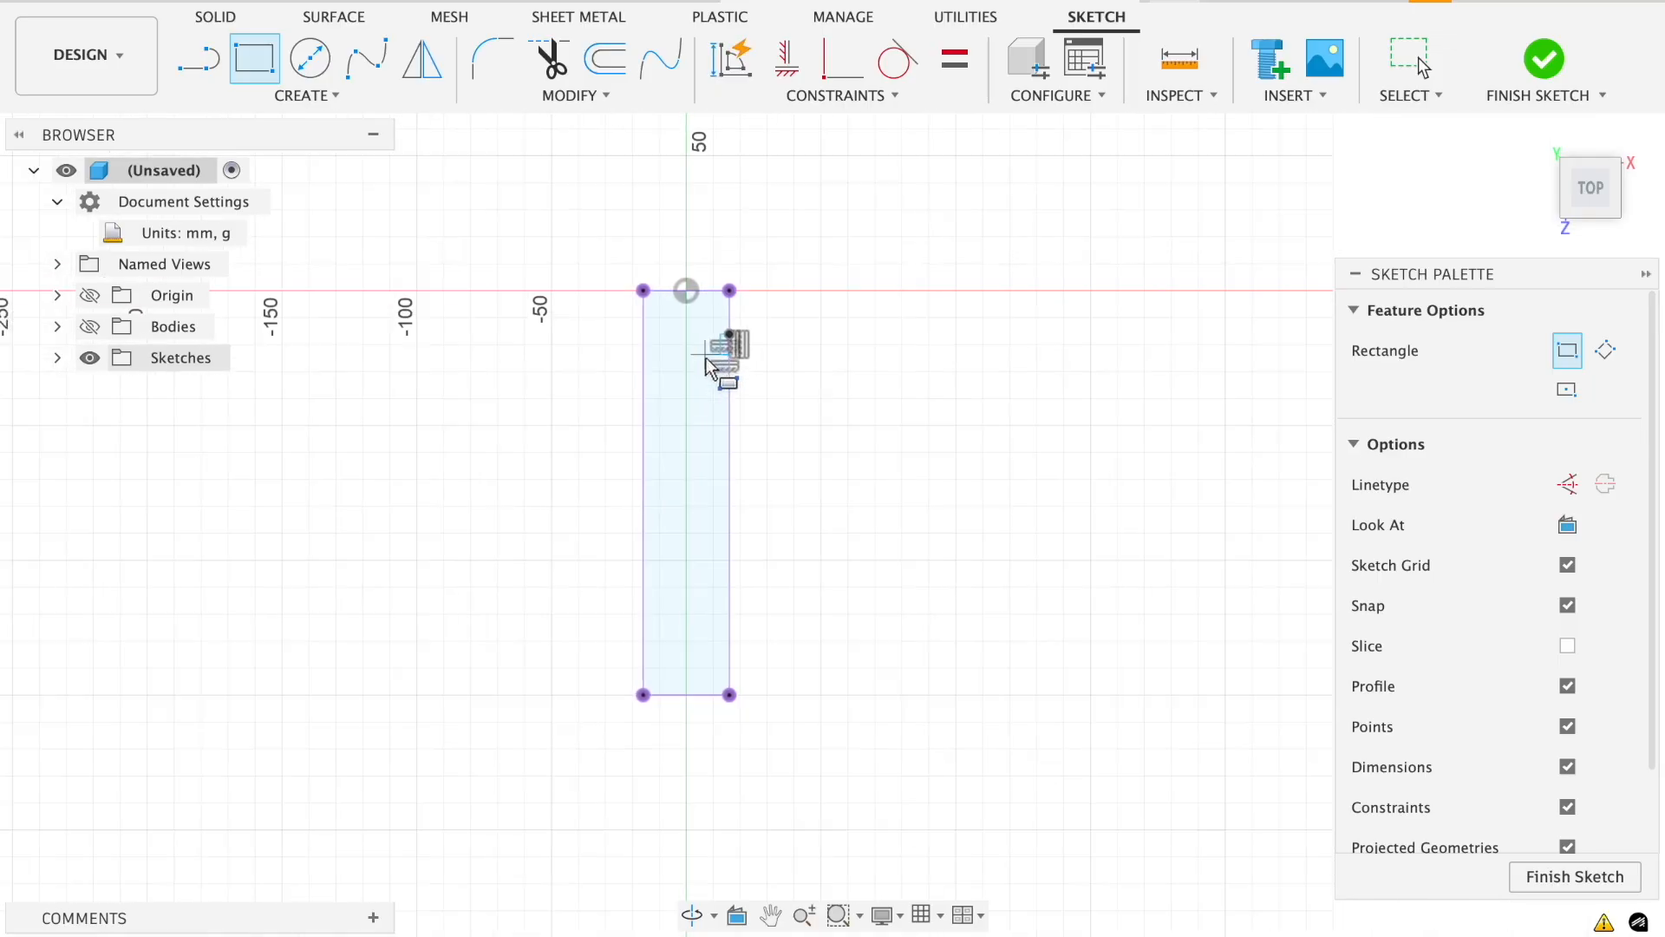
{"action": "key", "text": "Escape"}
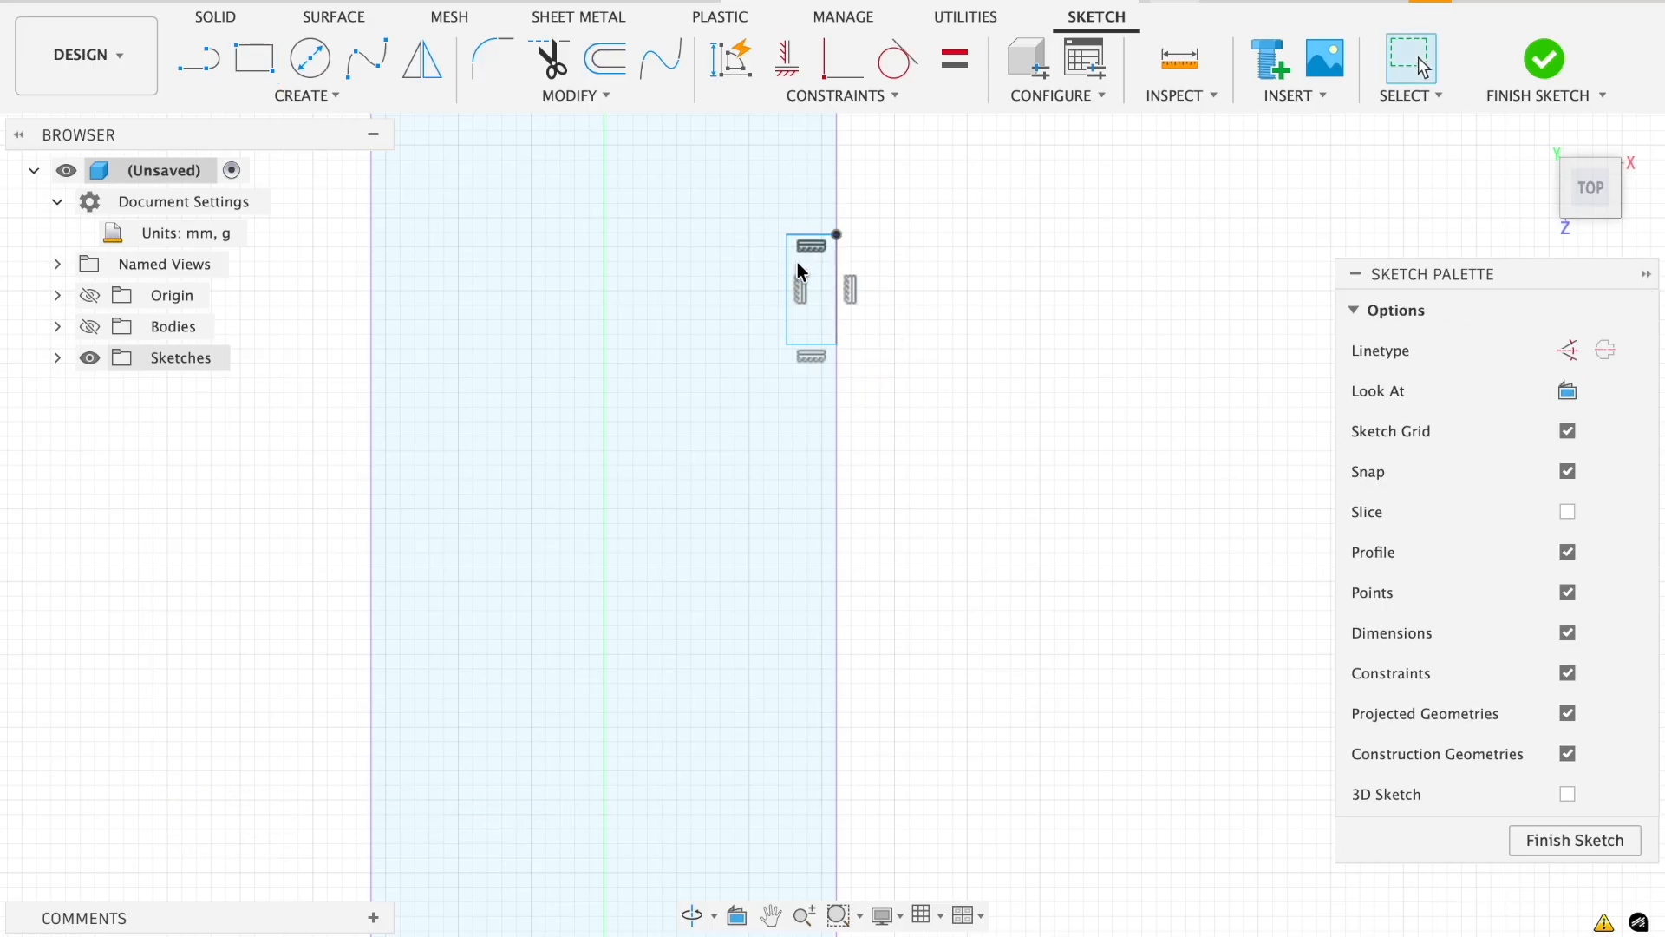
Dimension the small rectangle's width as 1 mm.
{"action": "key", "text": "d"}
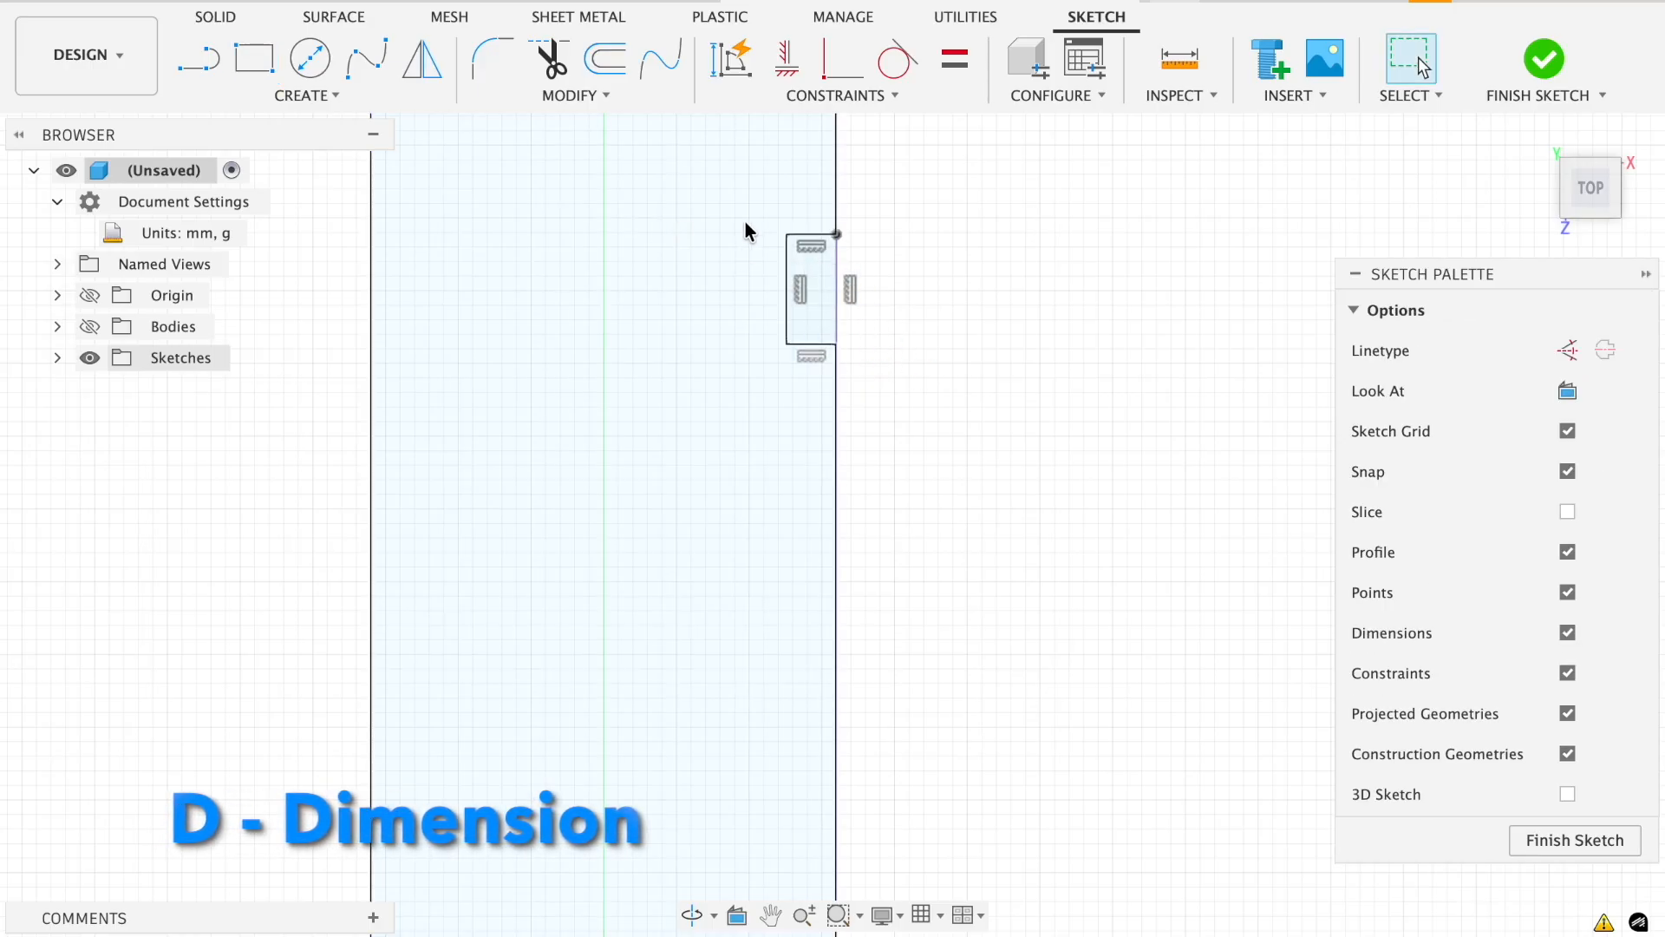
{"action": "left_click", "coordinate": [819, 234]}
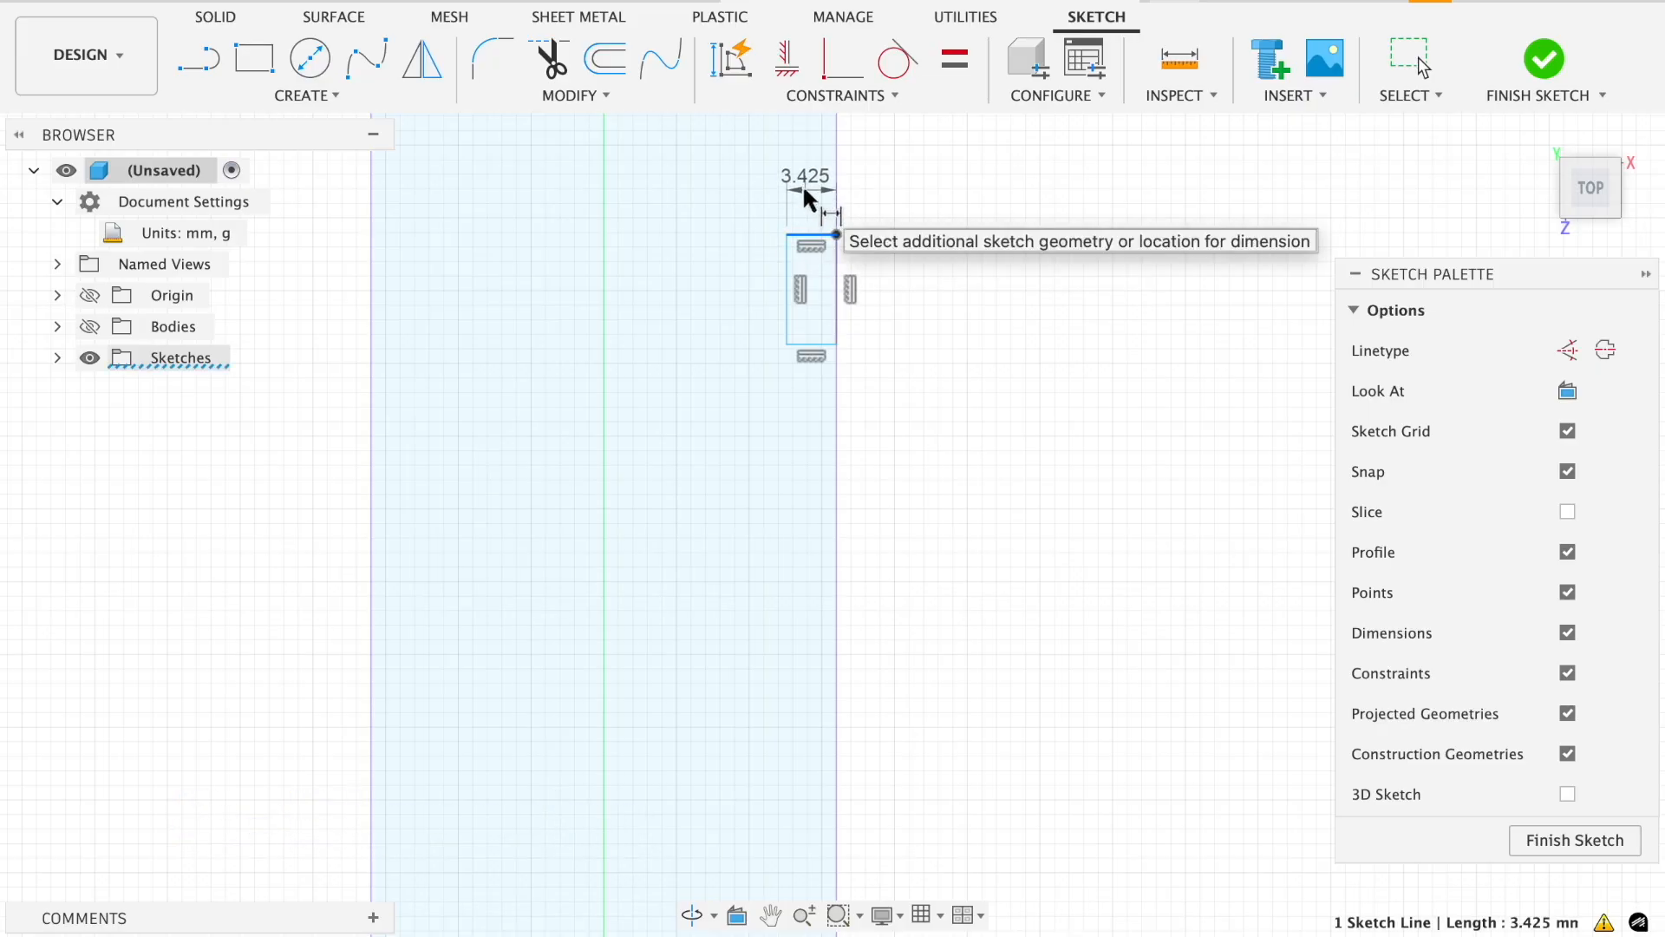
{"action": "left_click", "coordinate": [891, 189]}
{"action": "type", "text": "1"}
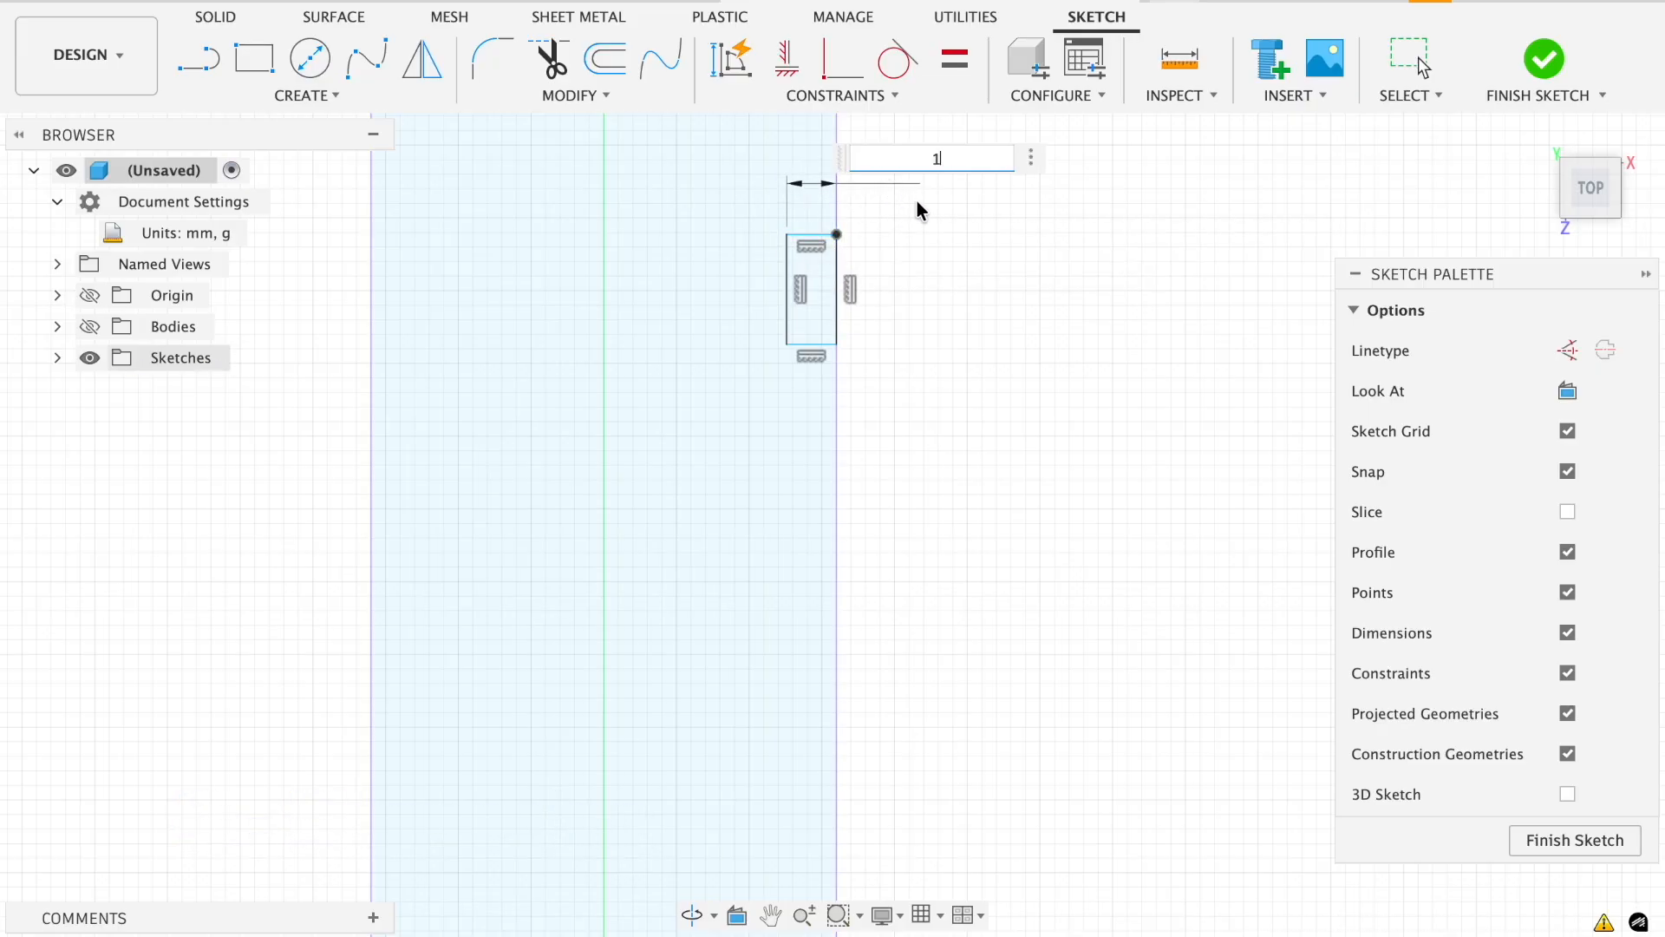
{"action": "key", "text": "Return"}
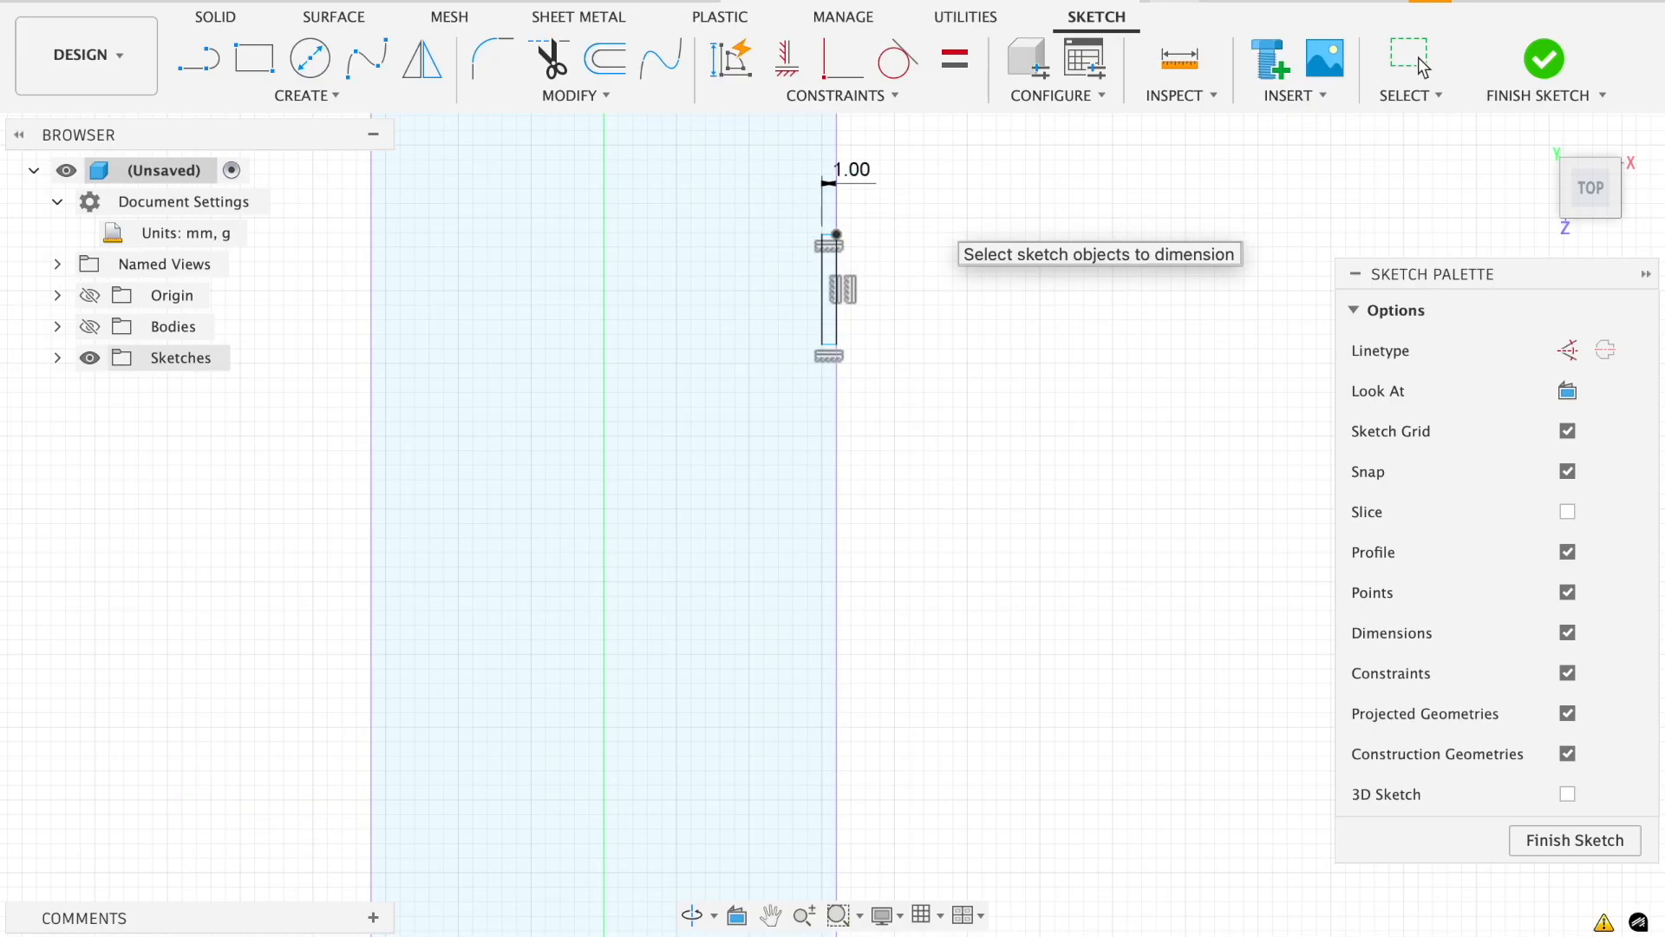
Dimension the small rectangle's length along the cylinder edge as 3 mm.
{"action": "scroll", "coordinate": [842, 282], "scroll_direction": "up", "scroll_amount": 4}
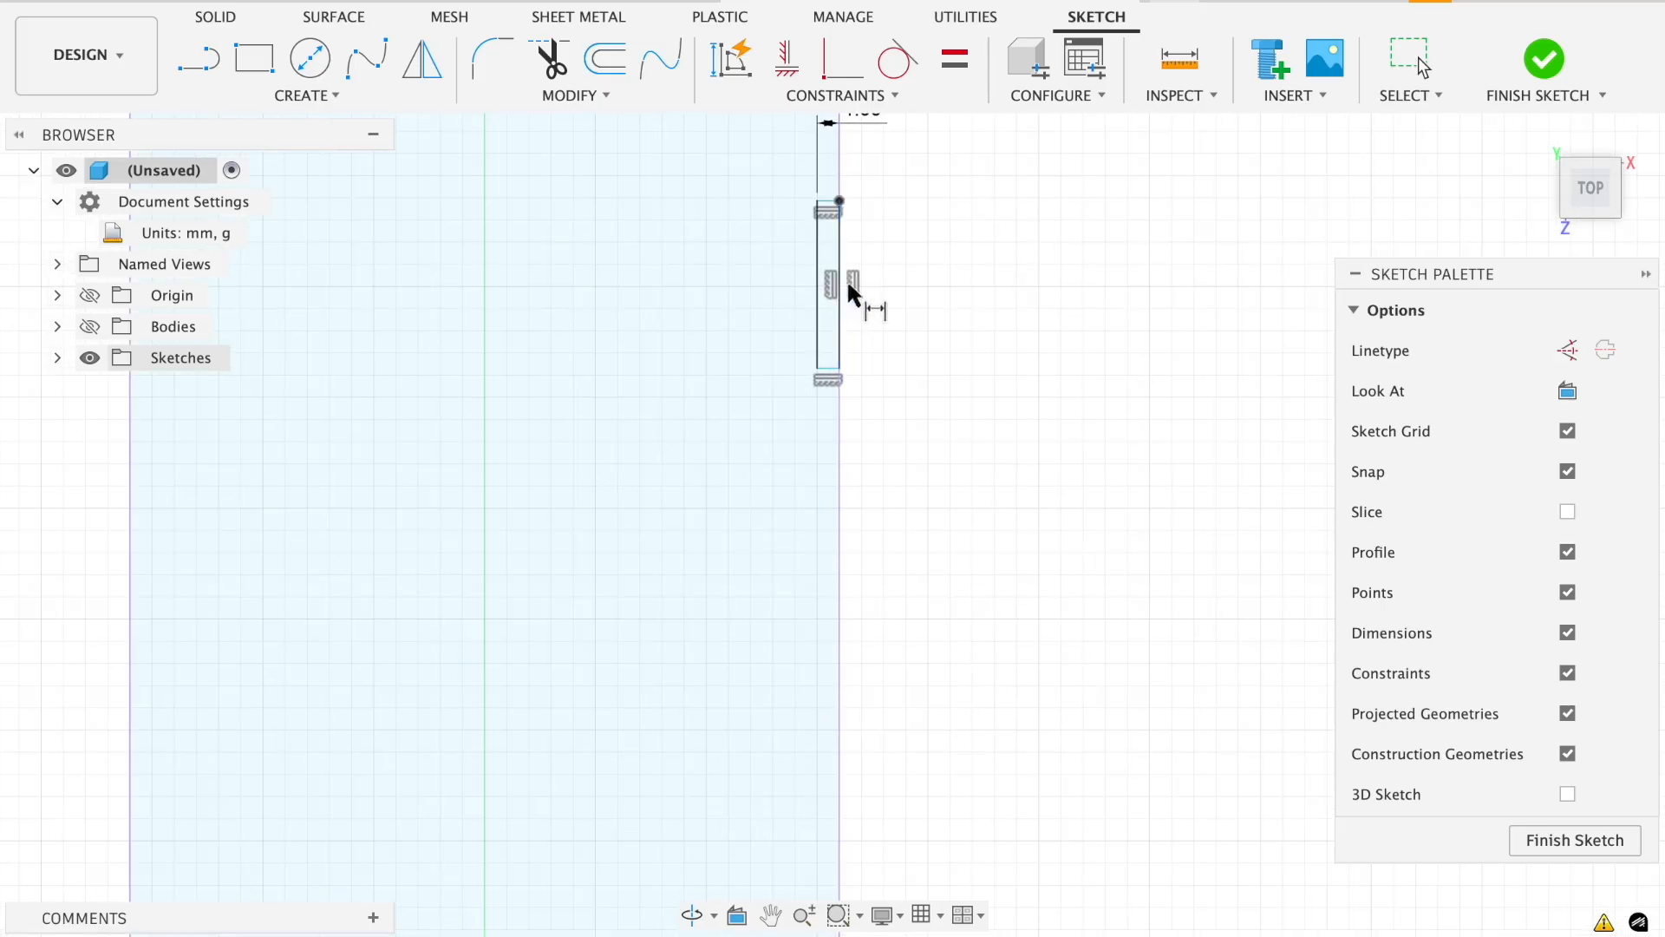
{"action": "left_click", "coordinate": [832, 226]}
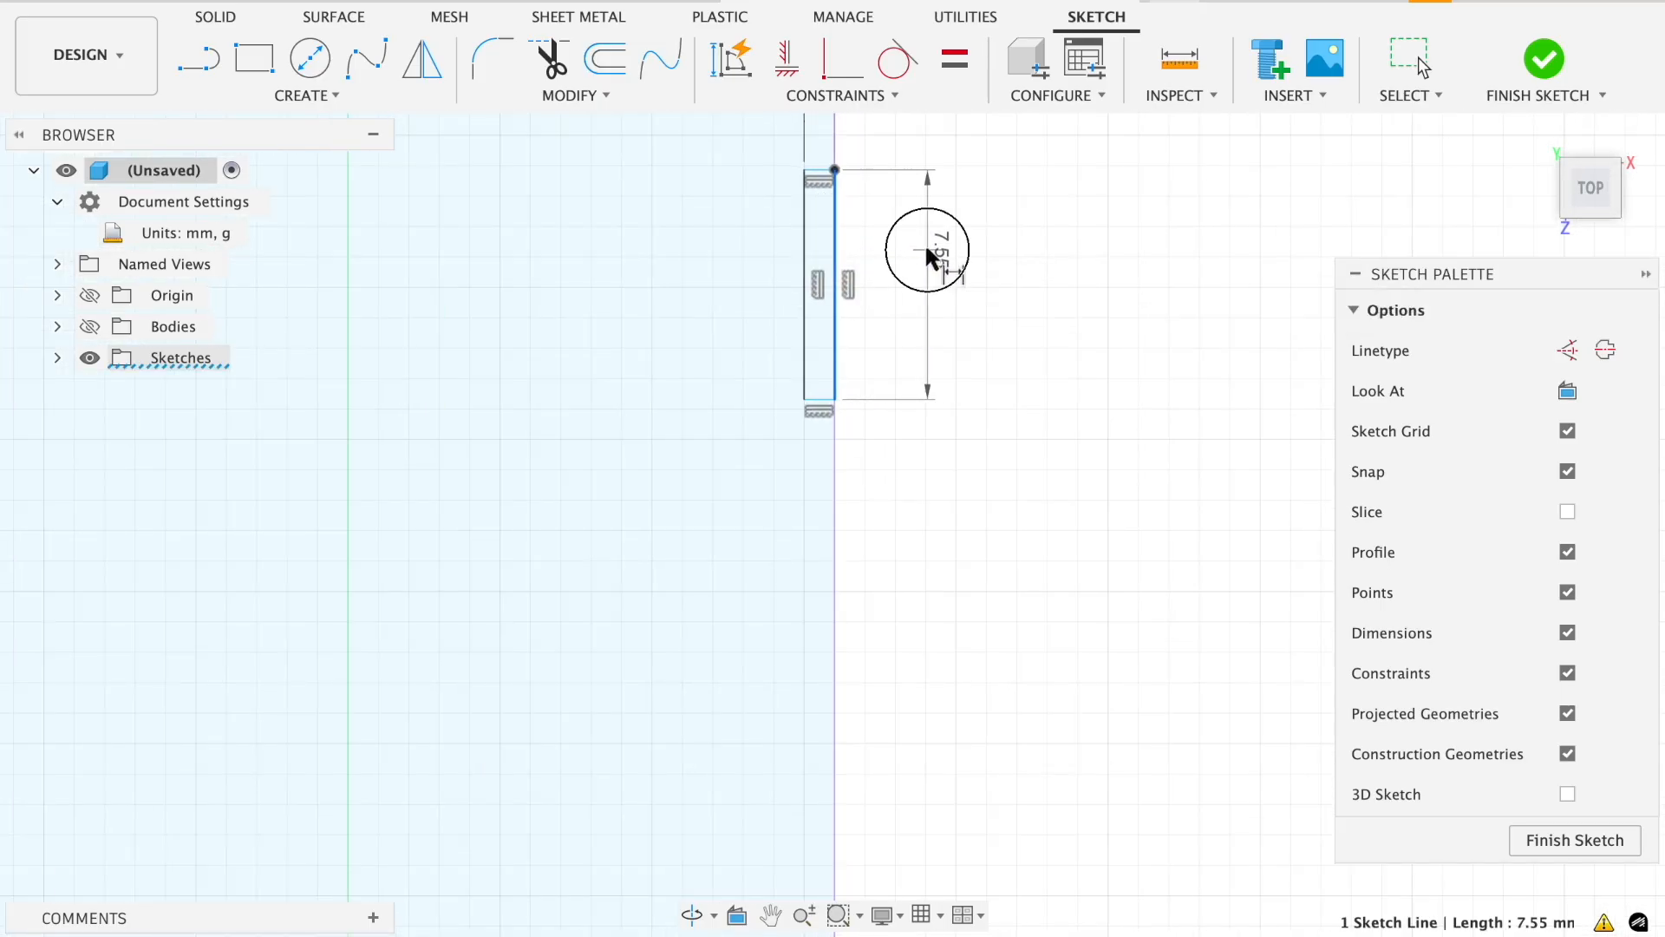
{"action": "left_click", "coordinate": [925, 243]}
{"action": "type", "text": "3"}
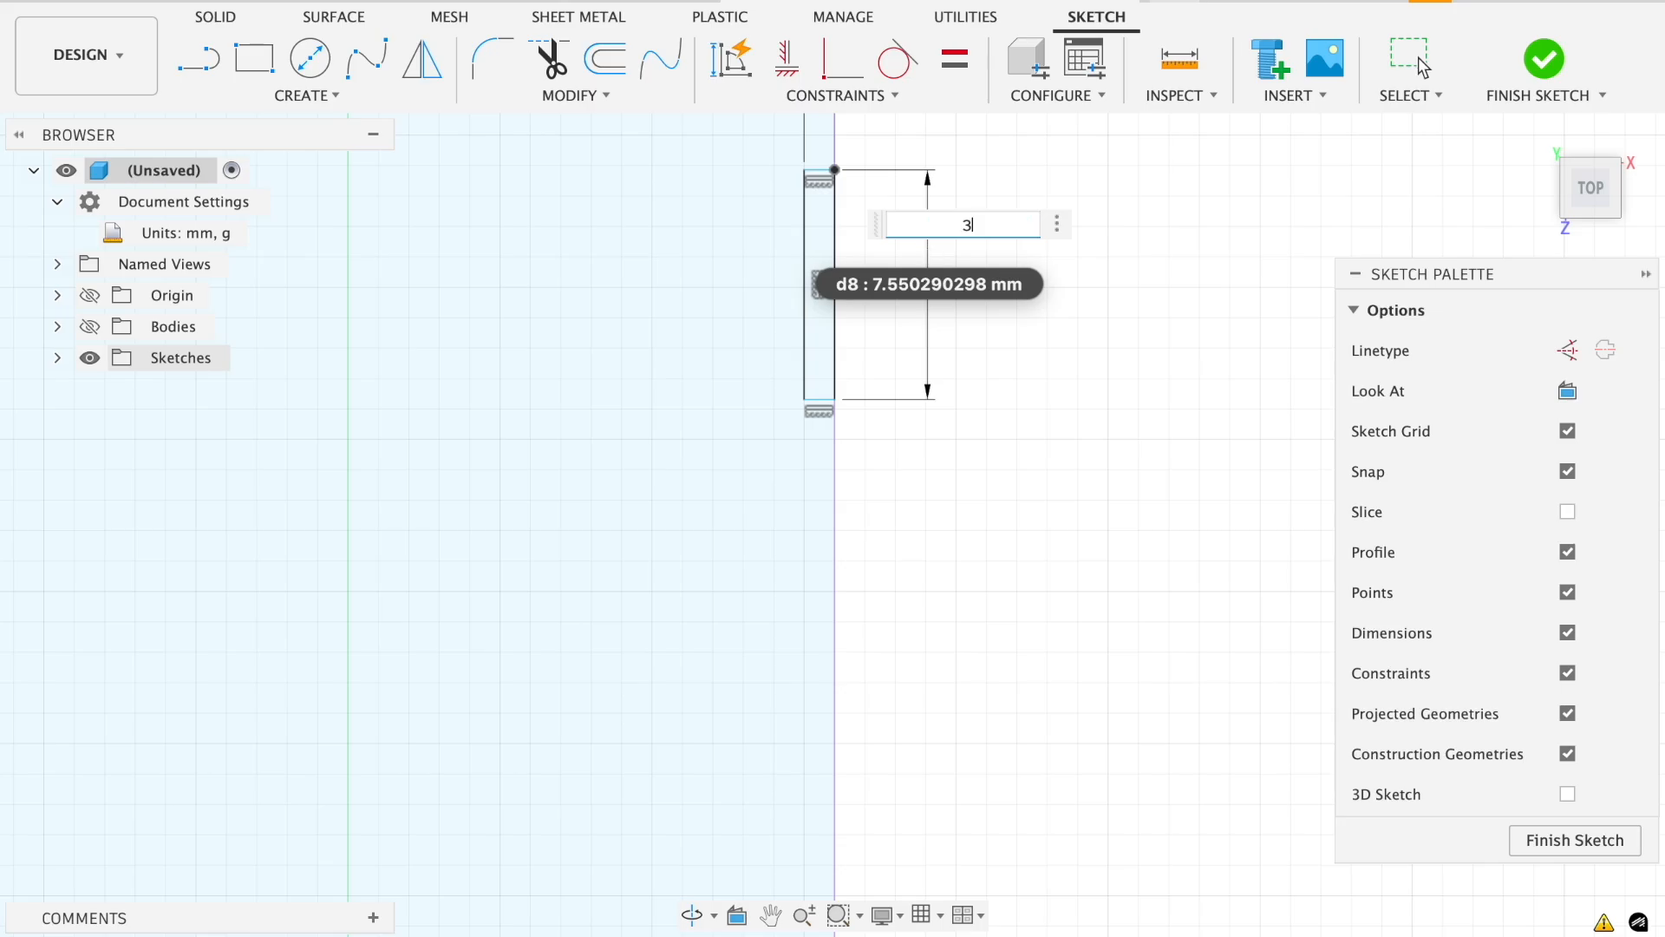
{"action": "key", "text": "Return"}
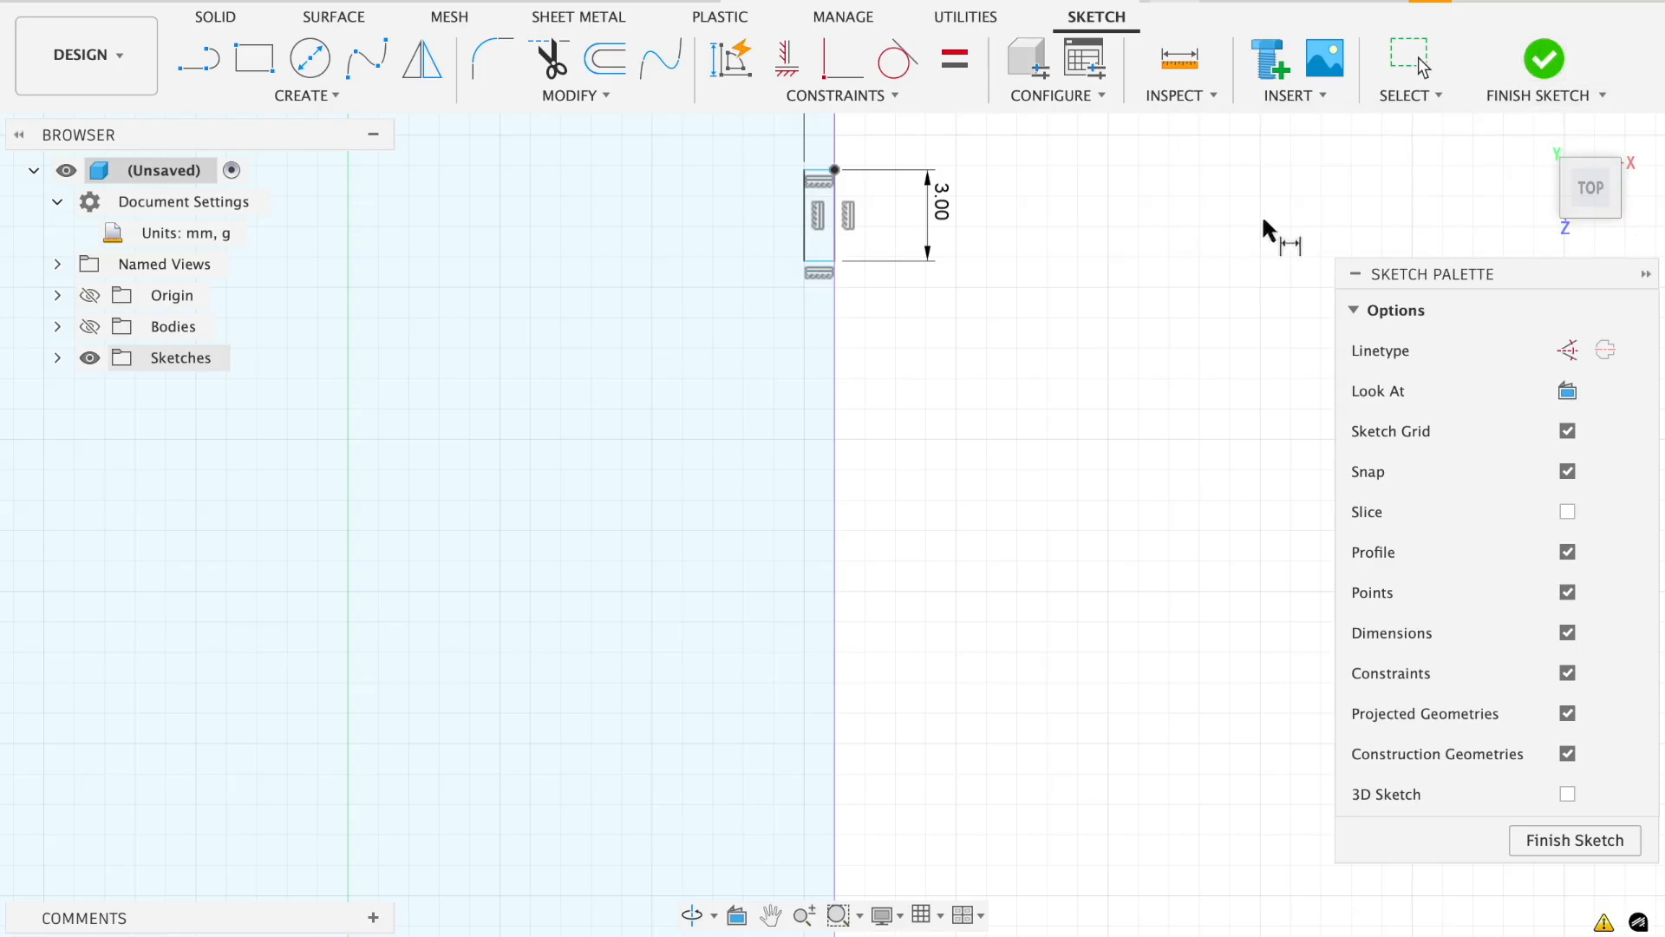
{"action": "right_click", "coordinate": [875, 287]}
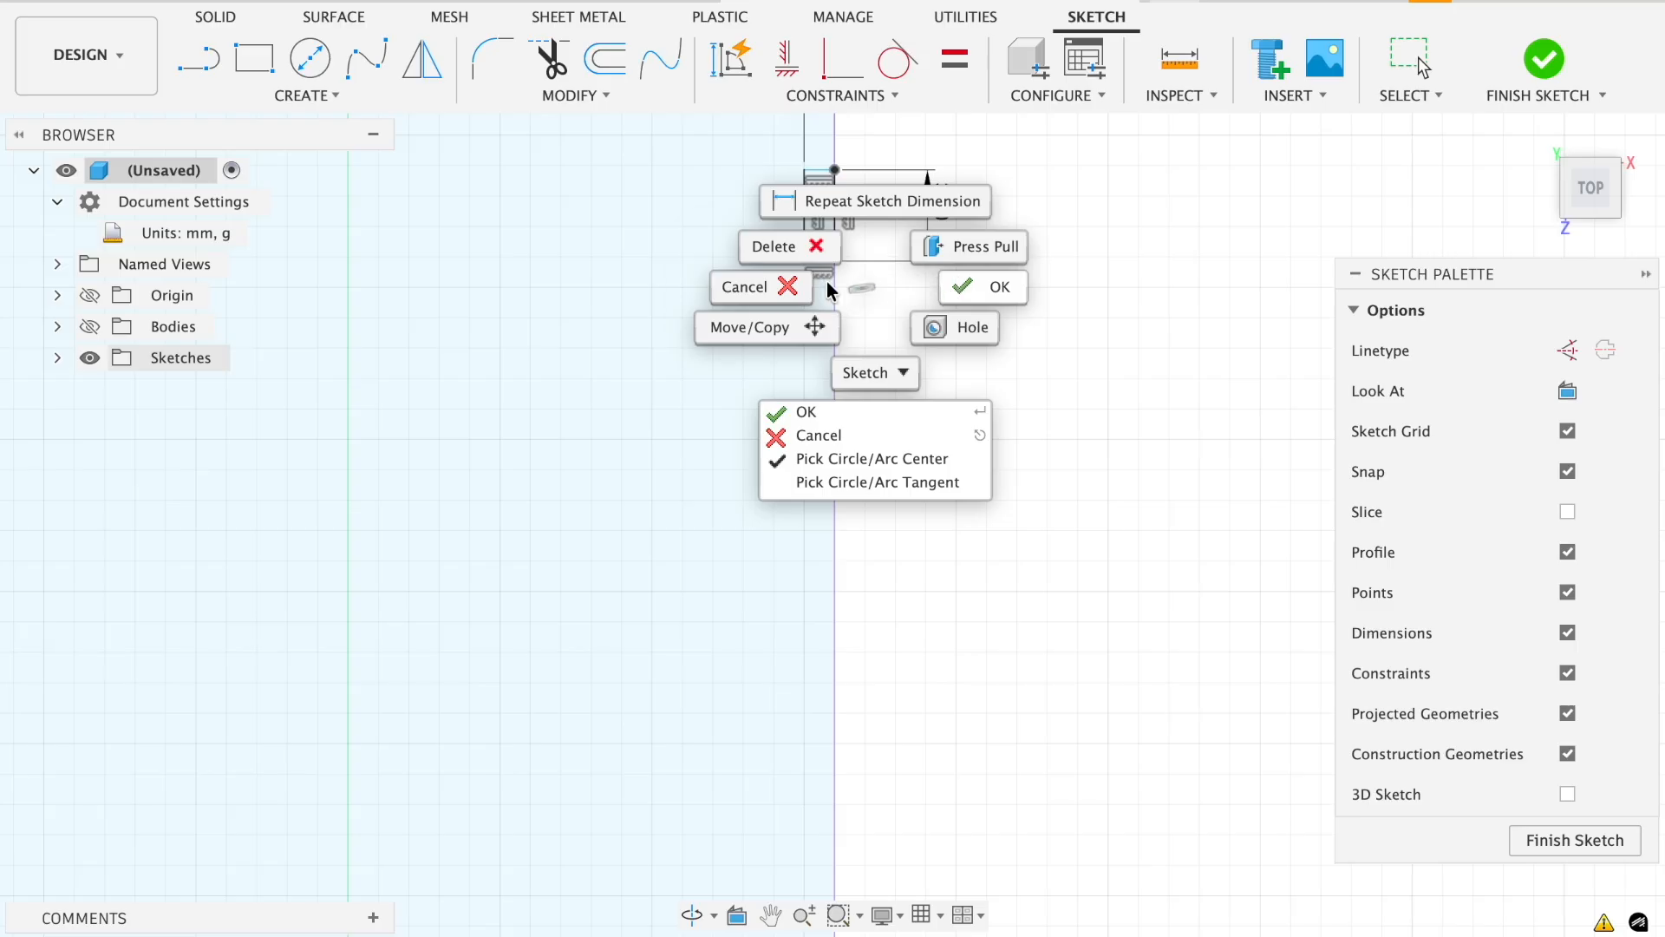
{"action": "key", "text": "Escape"}
{"action": "key", "text": "Escape"}
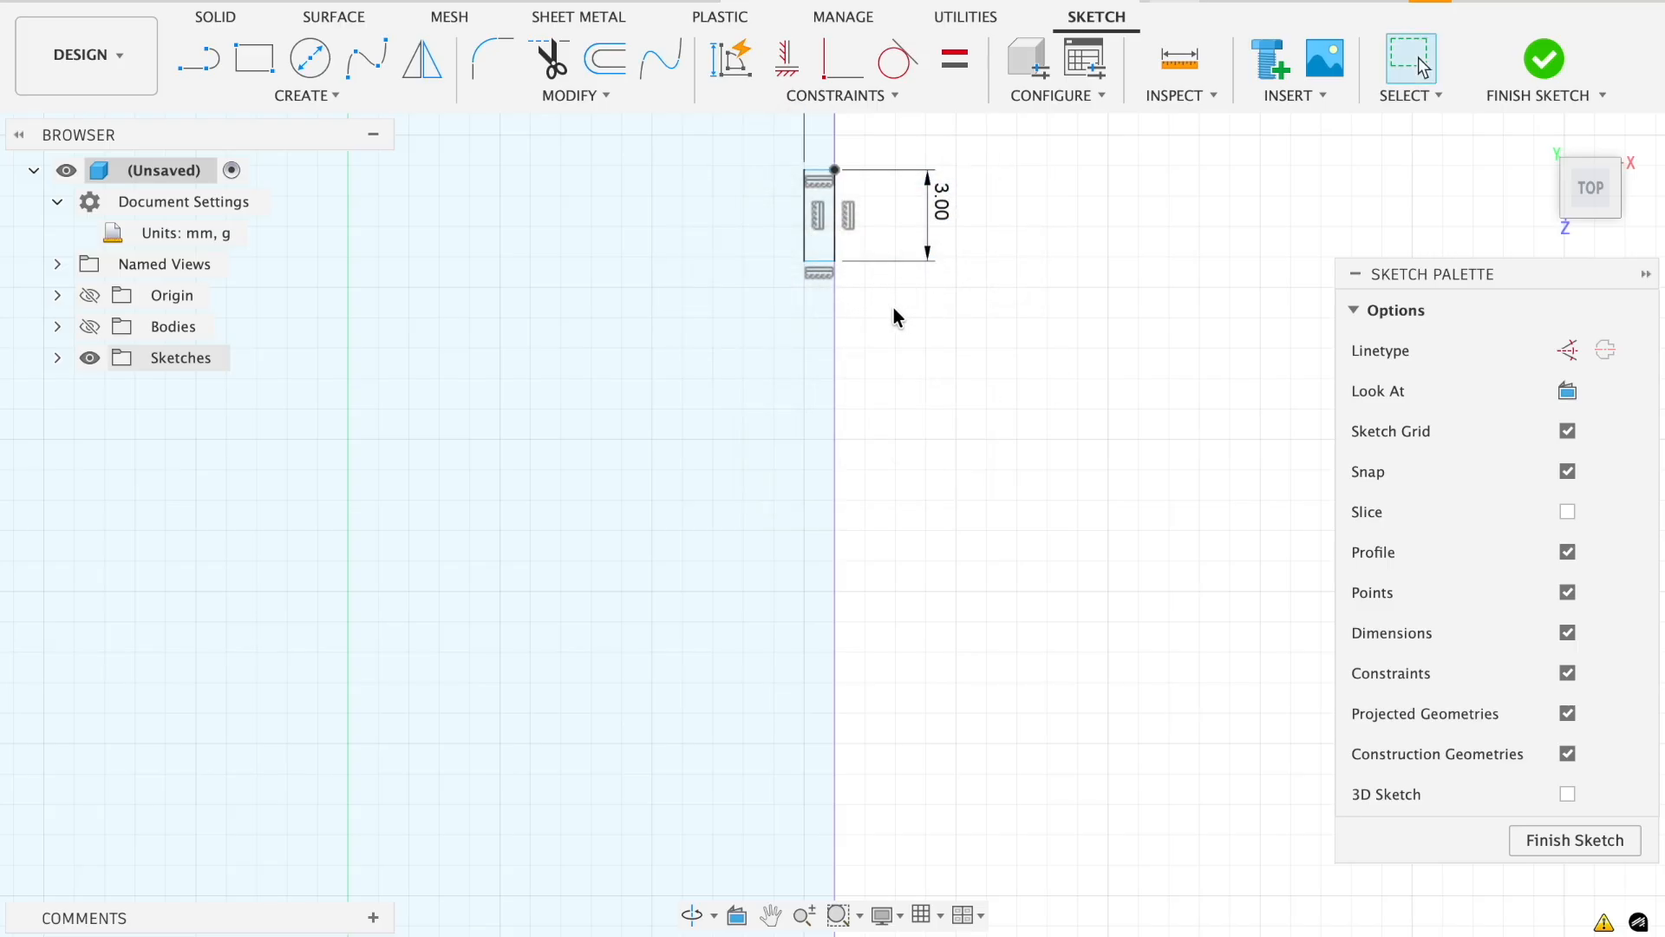
Finish the groove profile sketch and show the bodies again.
{"action": "right_click", "coordinate": [895, 311]}
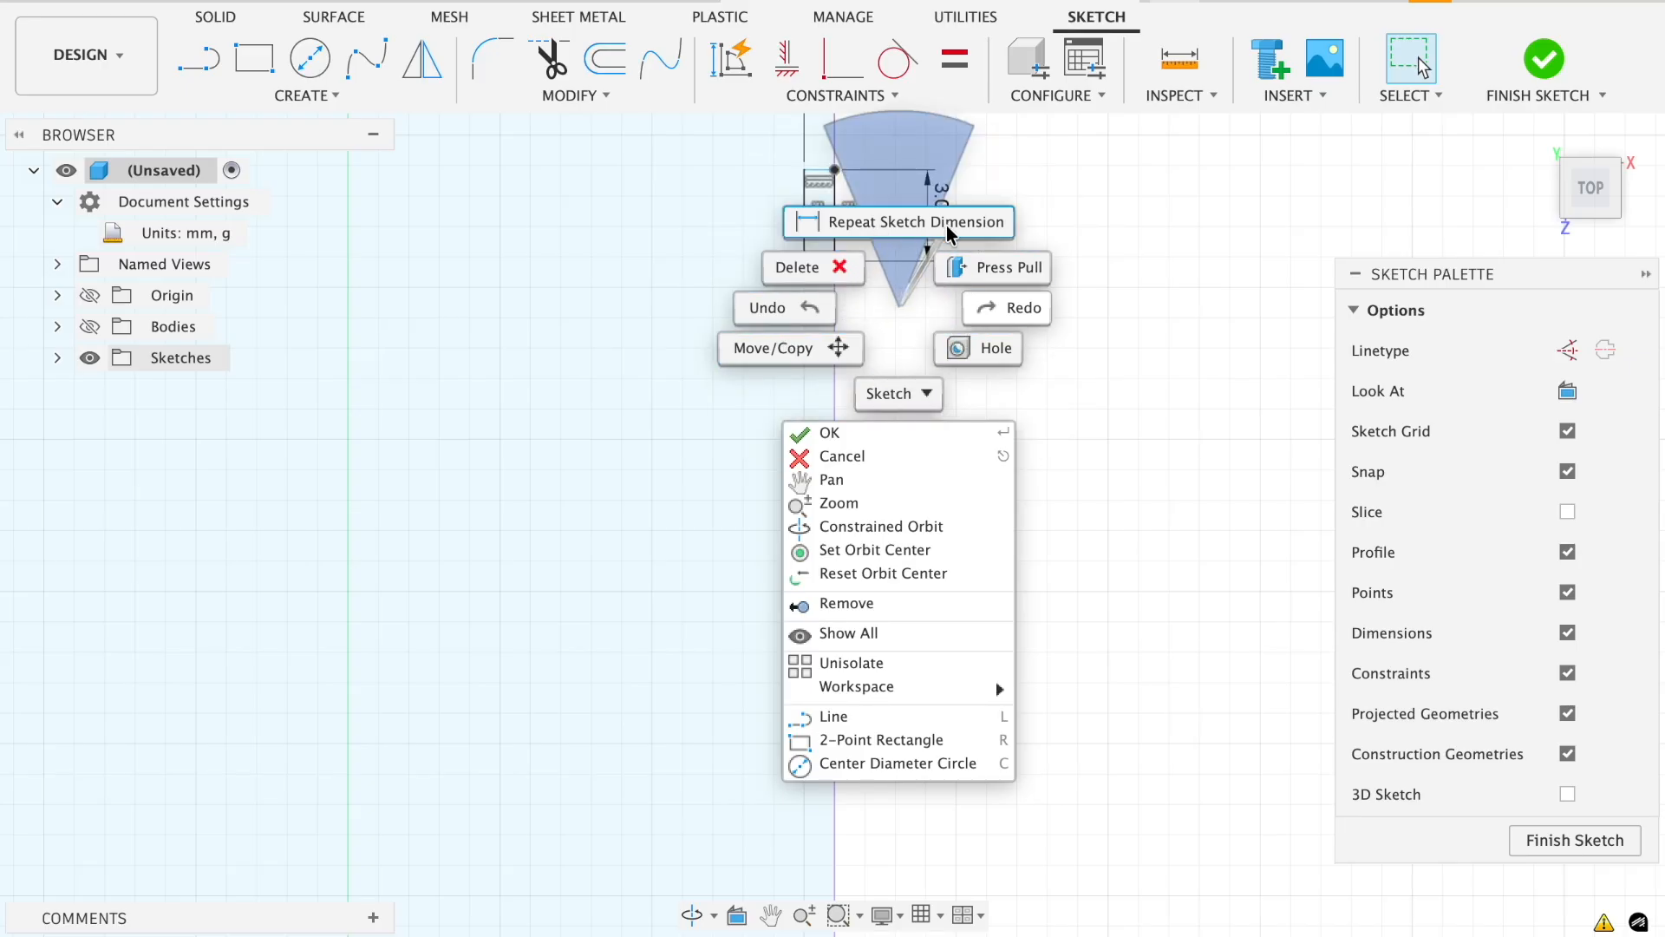
{"action": "key", "text": "Escape"}
{"action": "left_click", "coordinate": [1543, 58]}
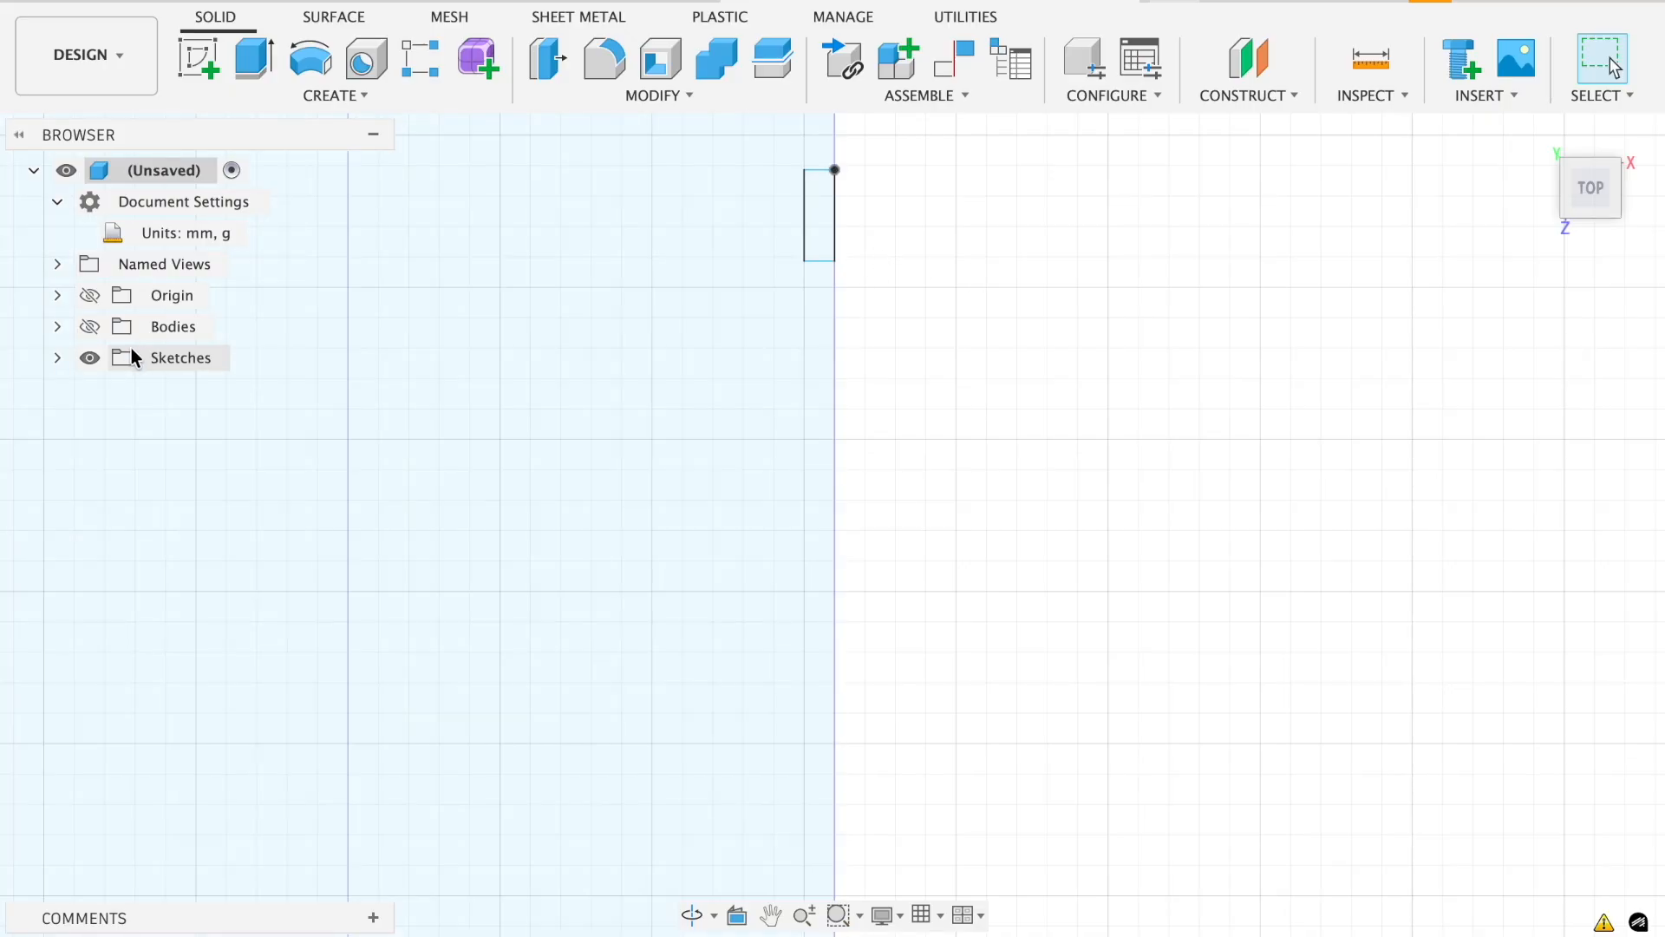
{"action": "left_click", "coordinate": [90, 326]}
Set up a Revolve of the small rectangle profile with the Cut operation.
{"action": "middle_click_drag", "start_coordinate": [903, 297], "coordinate": [799, 278], "text": "shift"}
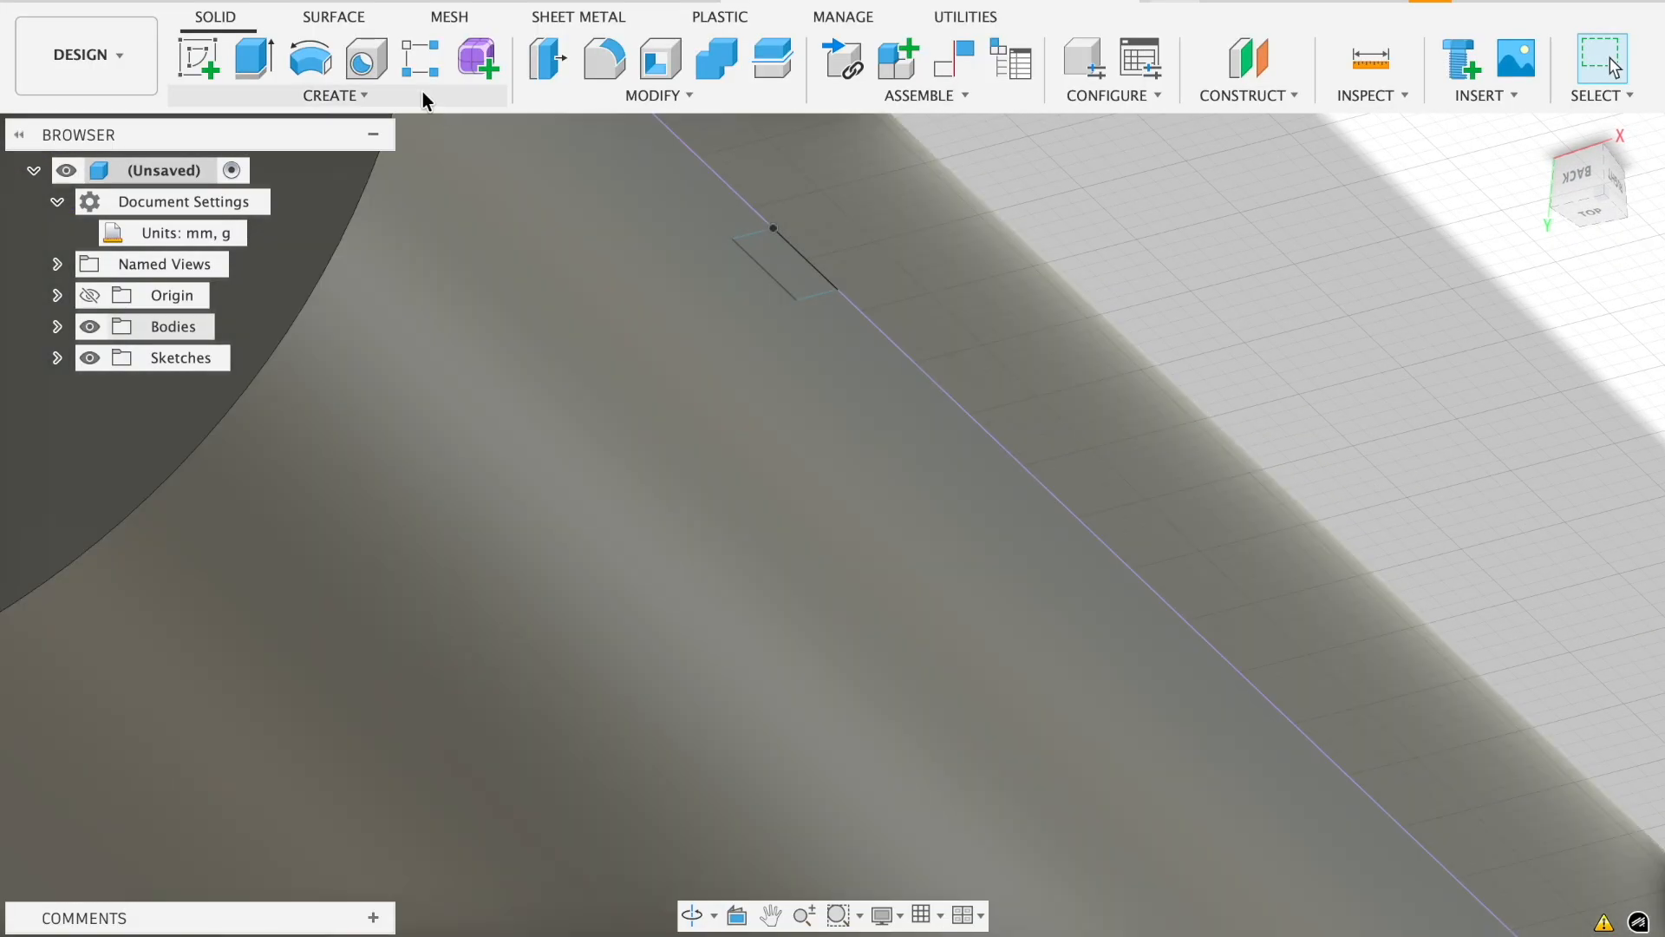
{"action": "left_click", "coordinate": [329, 63]}
{"action": "left_click", "coordinate": [789, 279]}
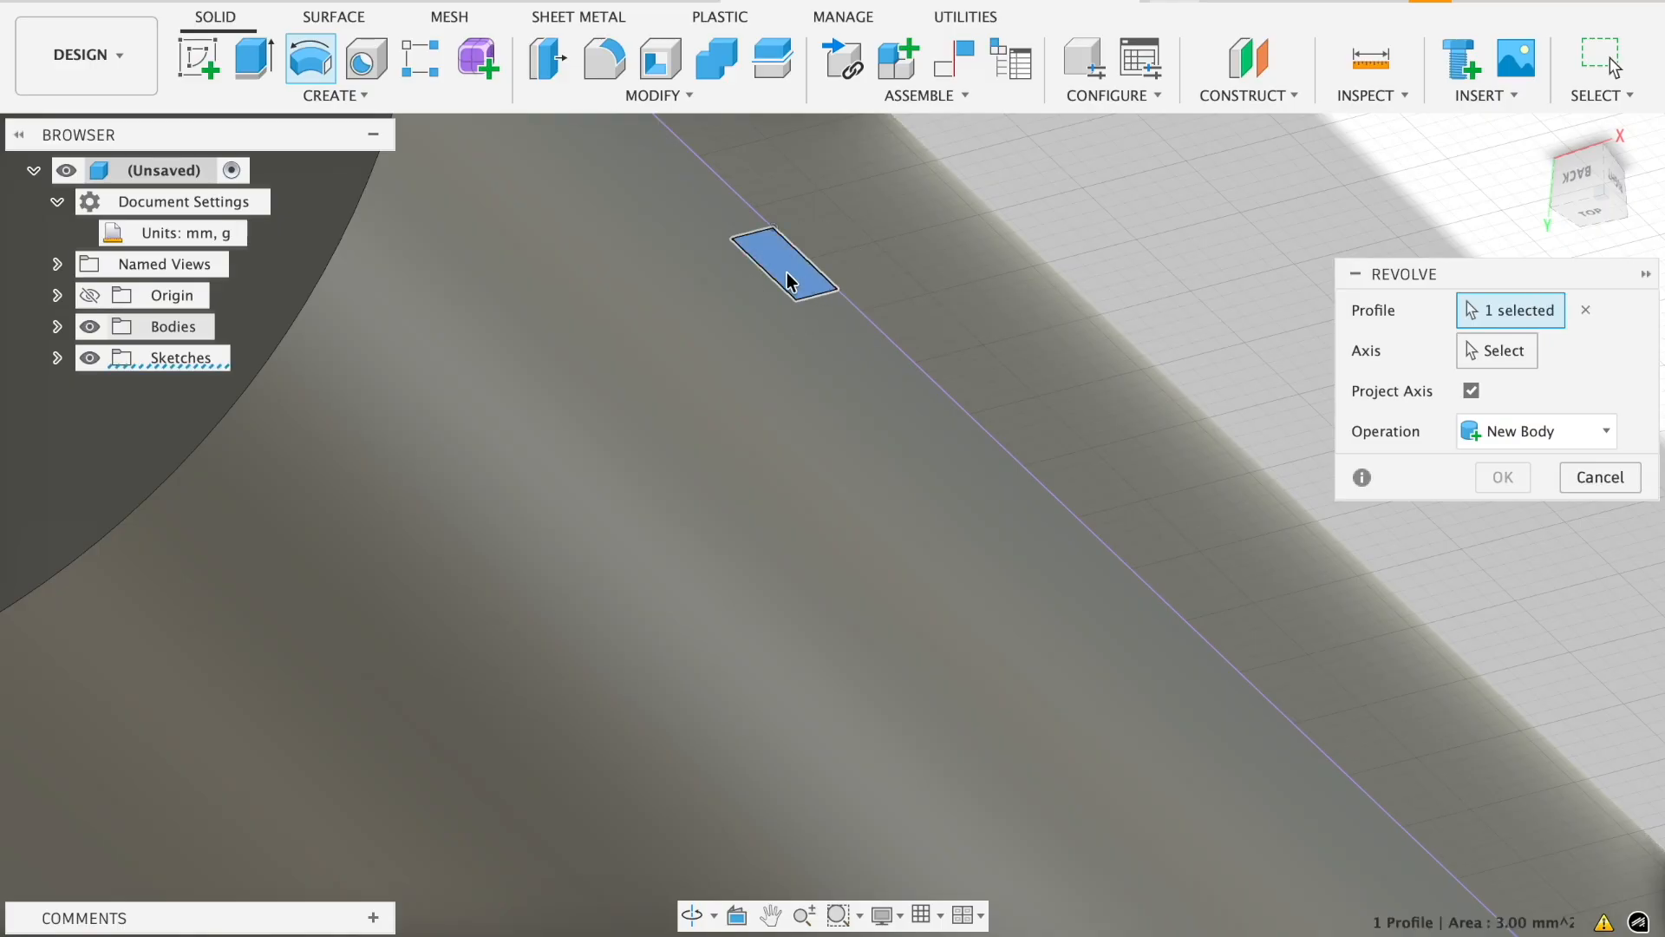
{"action": "left_click", "coordinate": [1553, 434]}
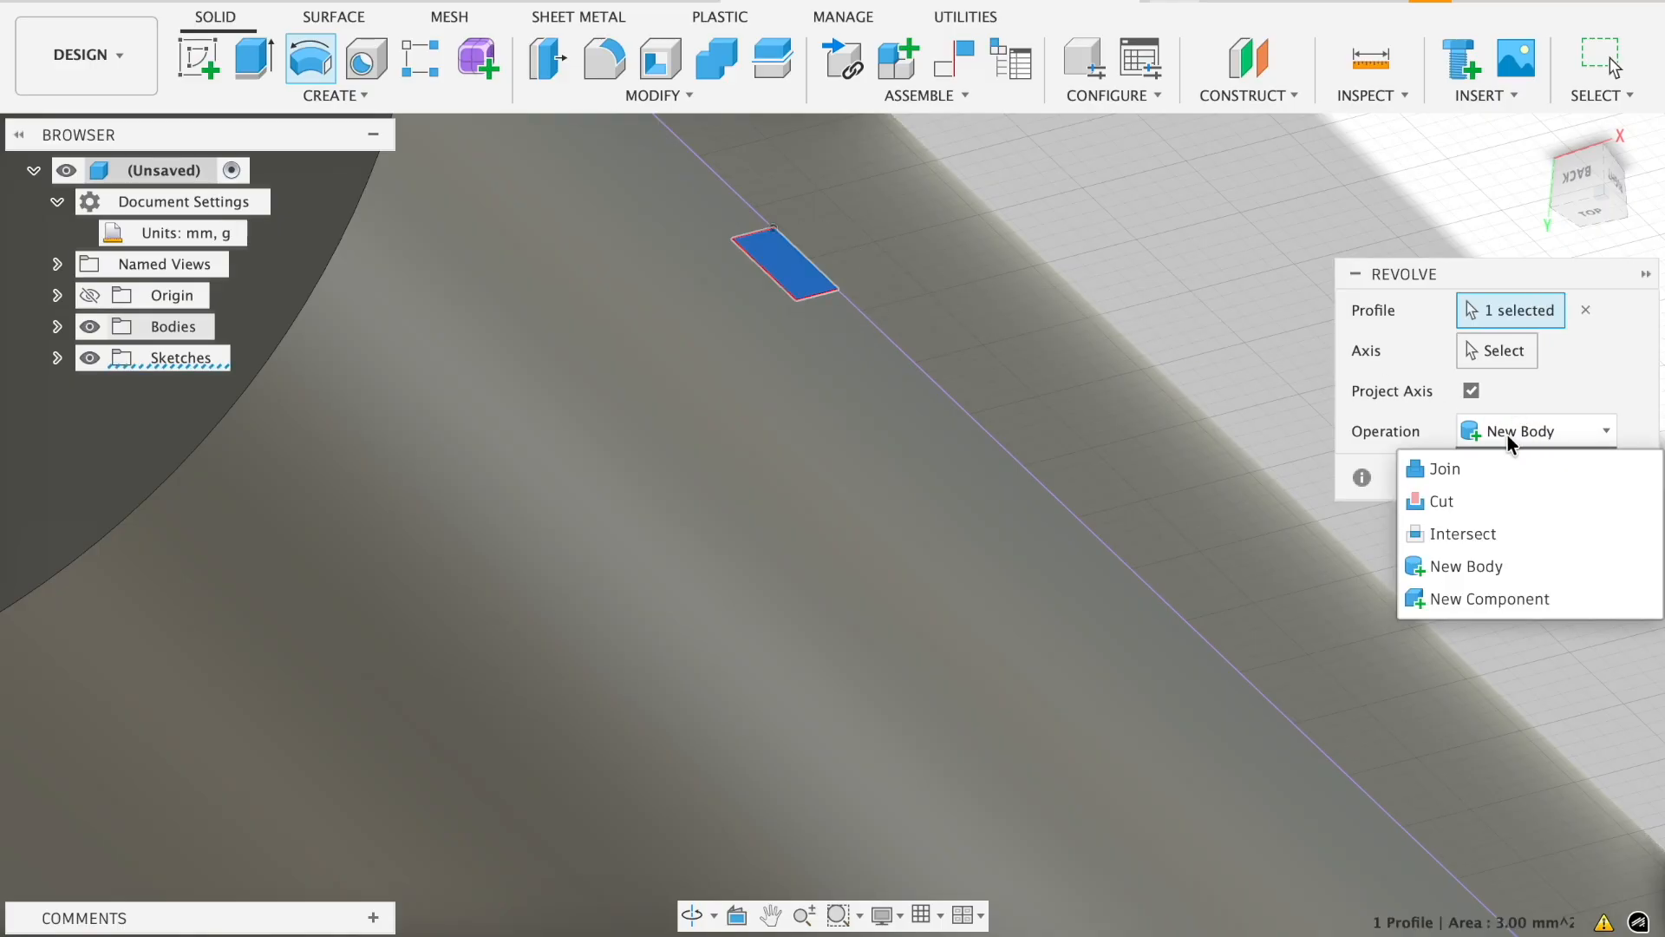
{"action": "left_click", "coordinate": [1449, 501]}
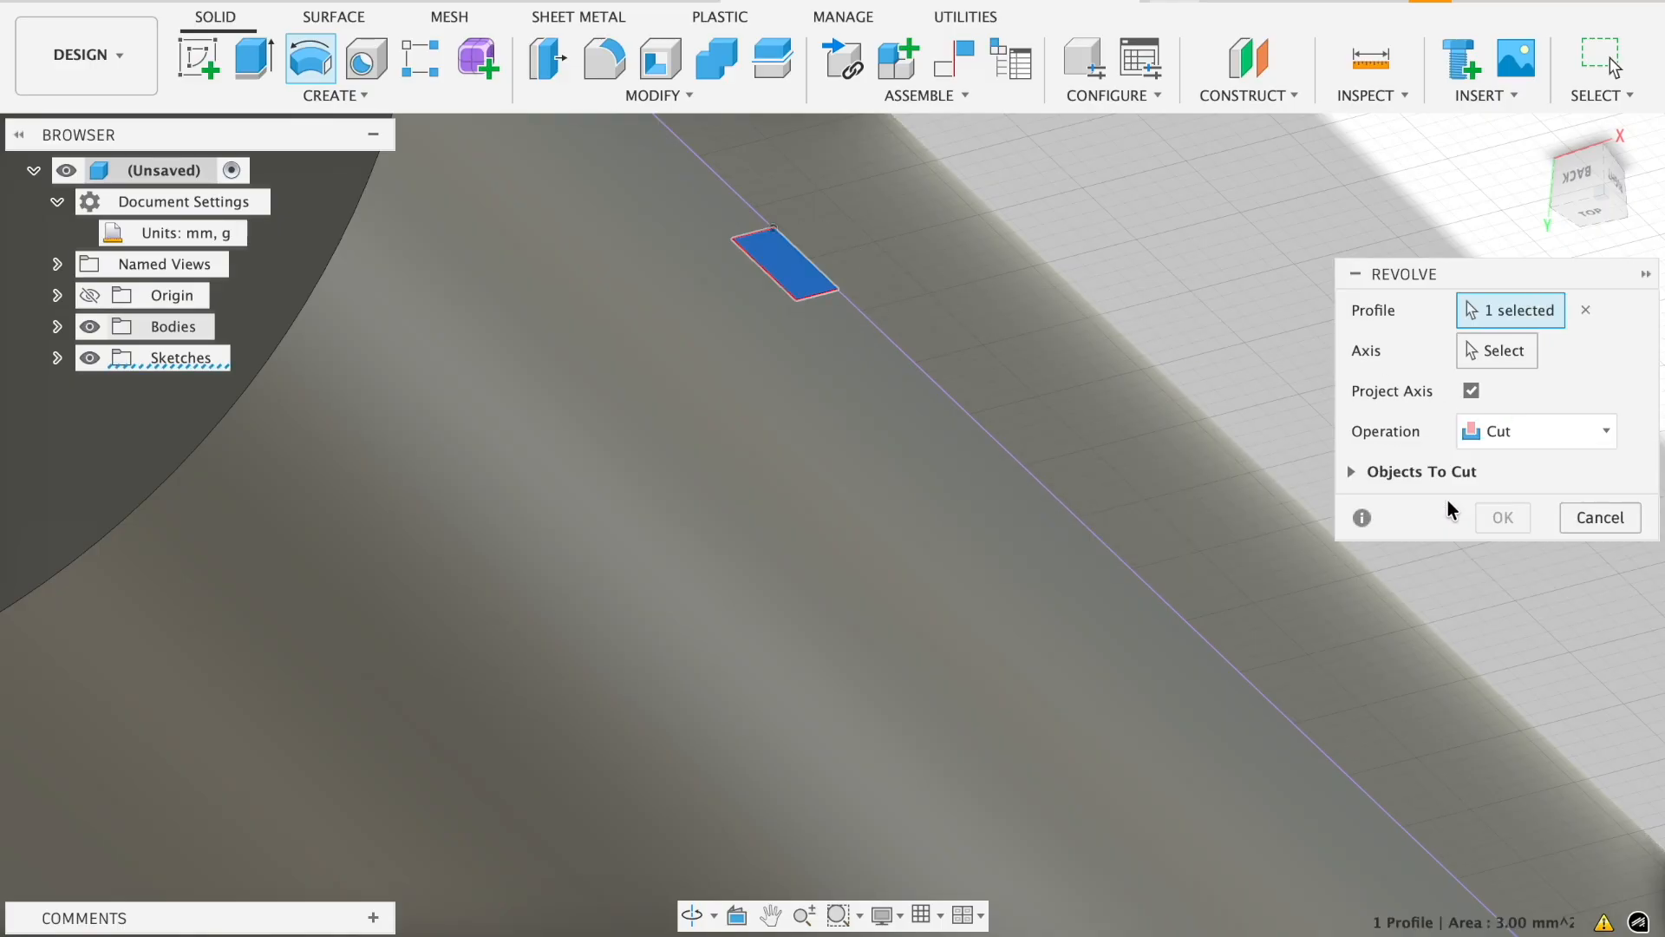
Use the cylinder's central Z axis as the revolve axis and apply the 360° cut around the outer wall.
{"action": "left_click", "coordinate": [1476, 352]}
{"action": "scroll", "coordinate": [1197, 444], "scroll_direction": "down", "scroll_amount": 4}
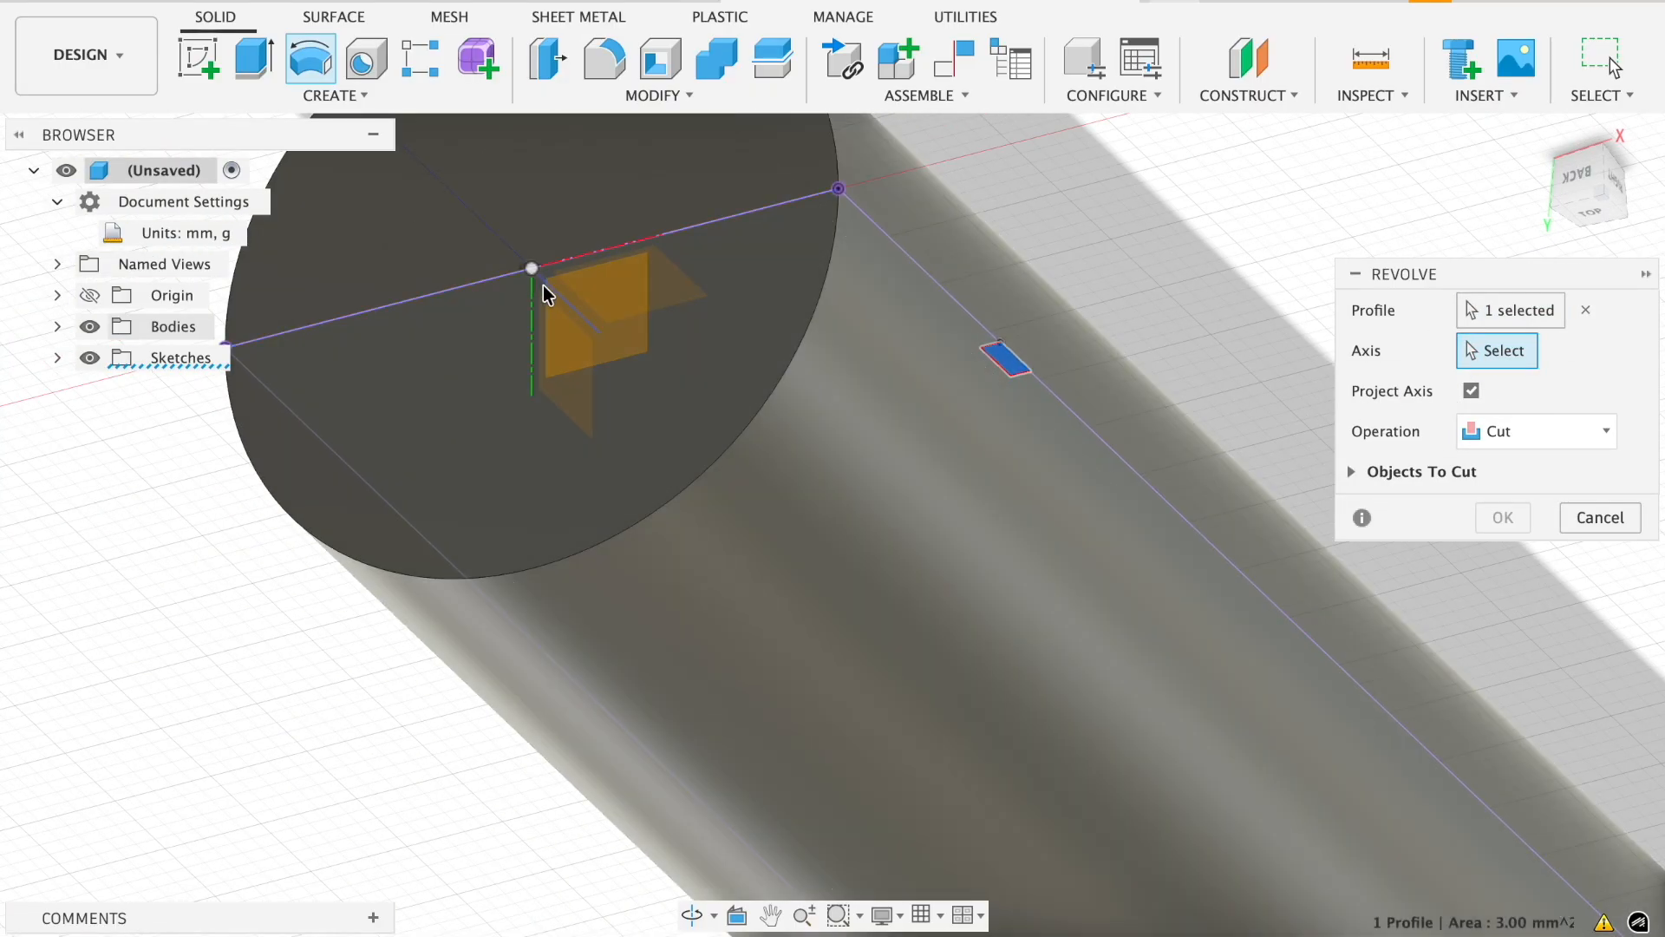
{"action": "left_click", "coordinate": [543, 284]}
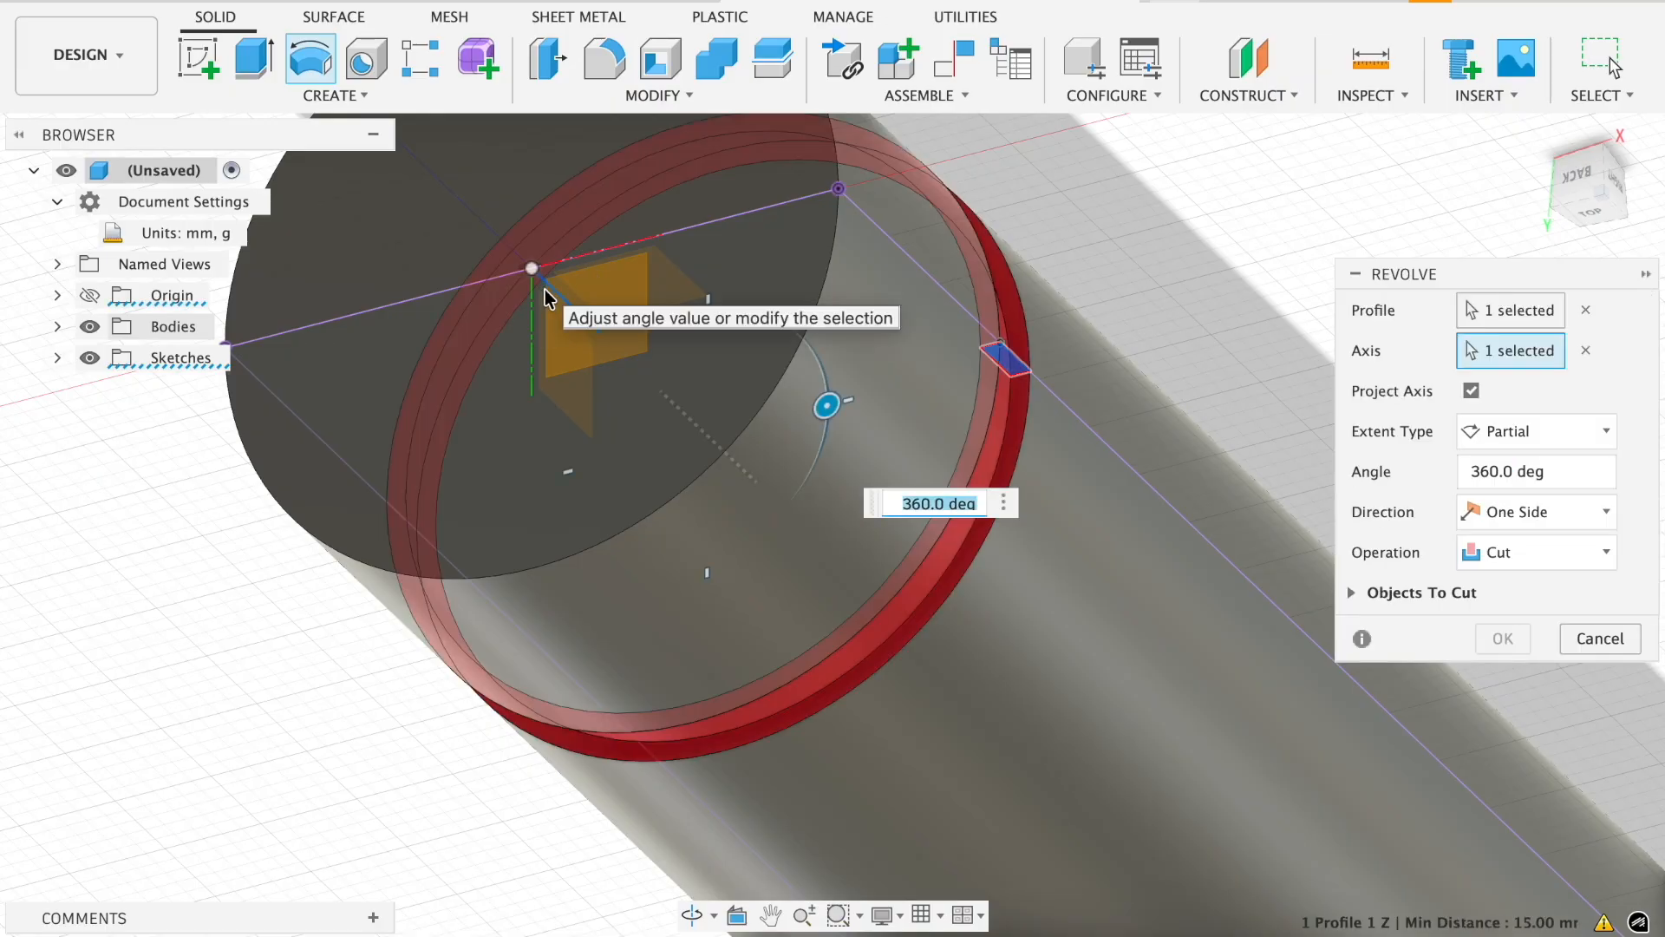
{"action": "middle_click_drag", "start_coordinate": [1013, 590], "coordinate": [1127, 513], "text": "shift"}
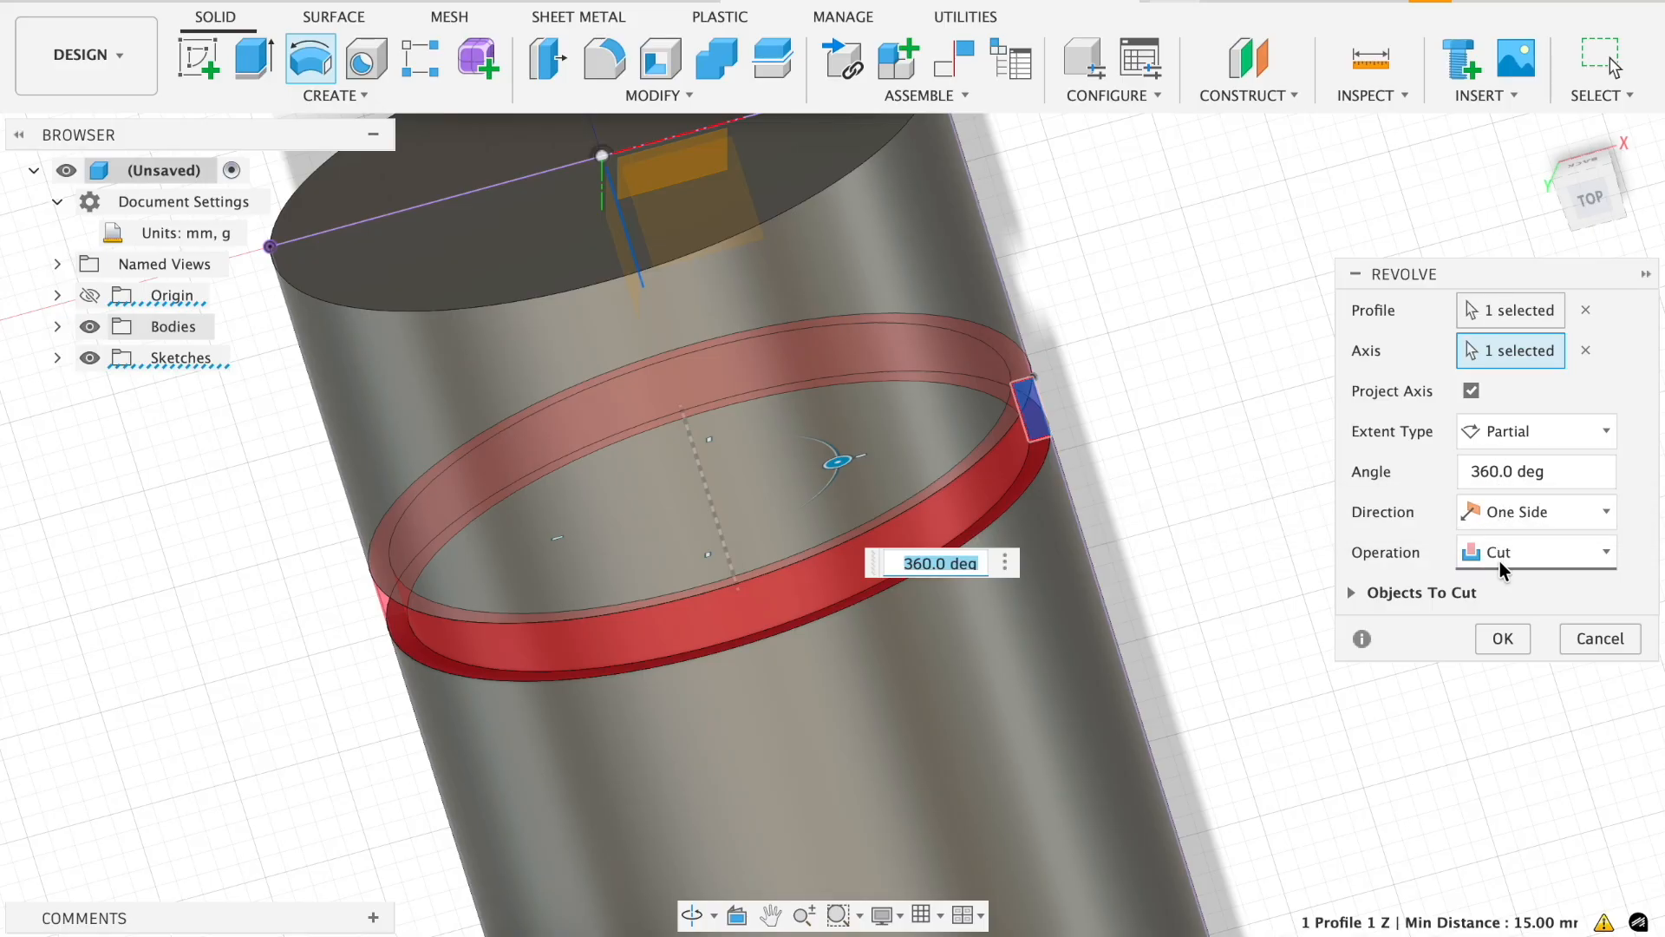
{"action": "left_click", "coordinate": [1509, 644]}
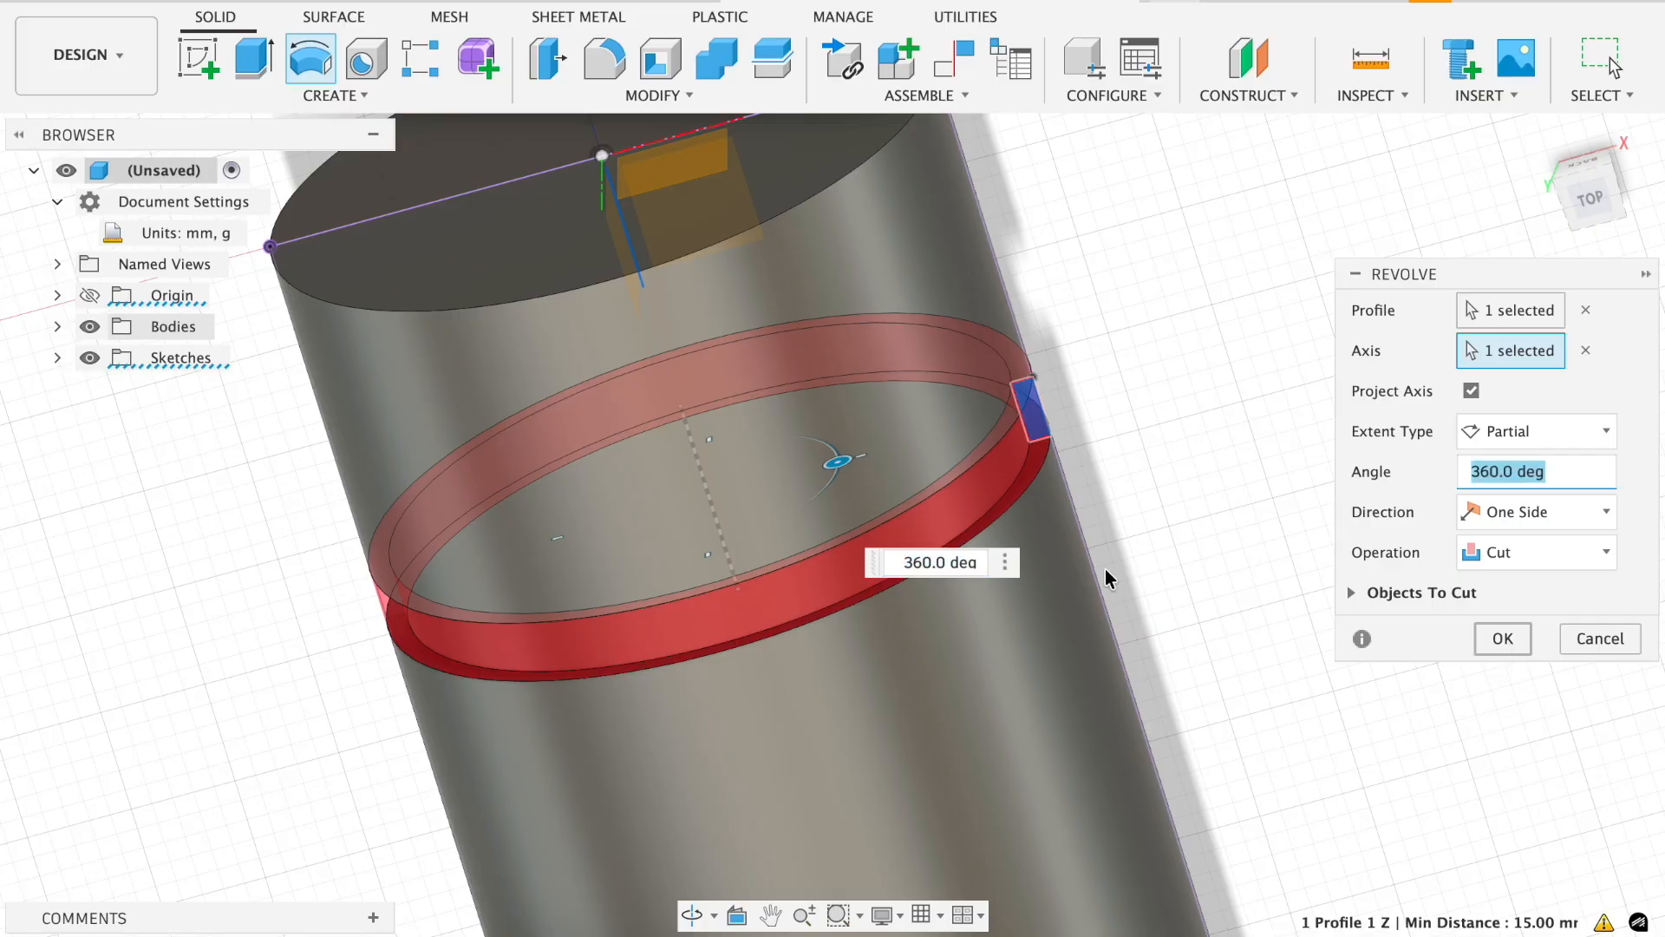
Examine the finished groove cut around the cylinder's outer wall from several angles.
{"action": "middle_click_drag", "start_coordinate": [986, 622], "coordinate": [1086, 589], "text": "shift"}
{"action": "scroll", "coordinate": [1084, 585], "scroll_direction": "up", "scroll_amount": 4}
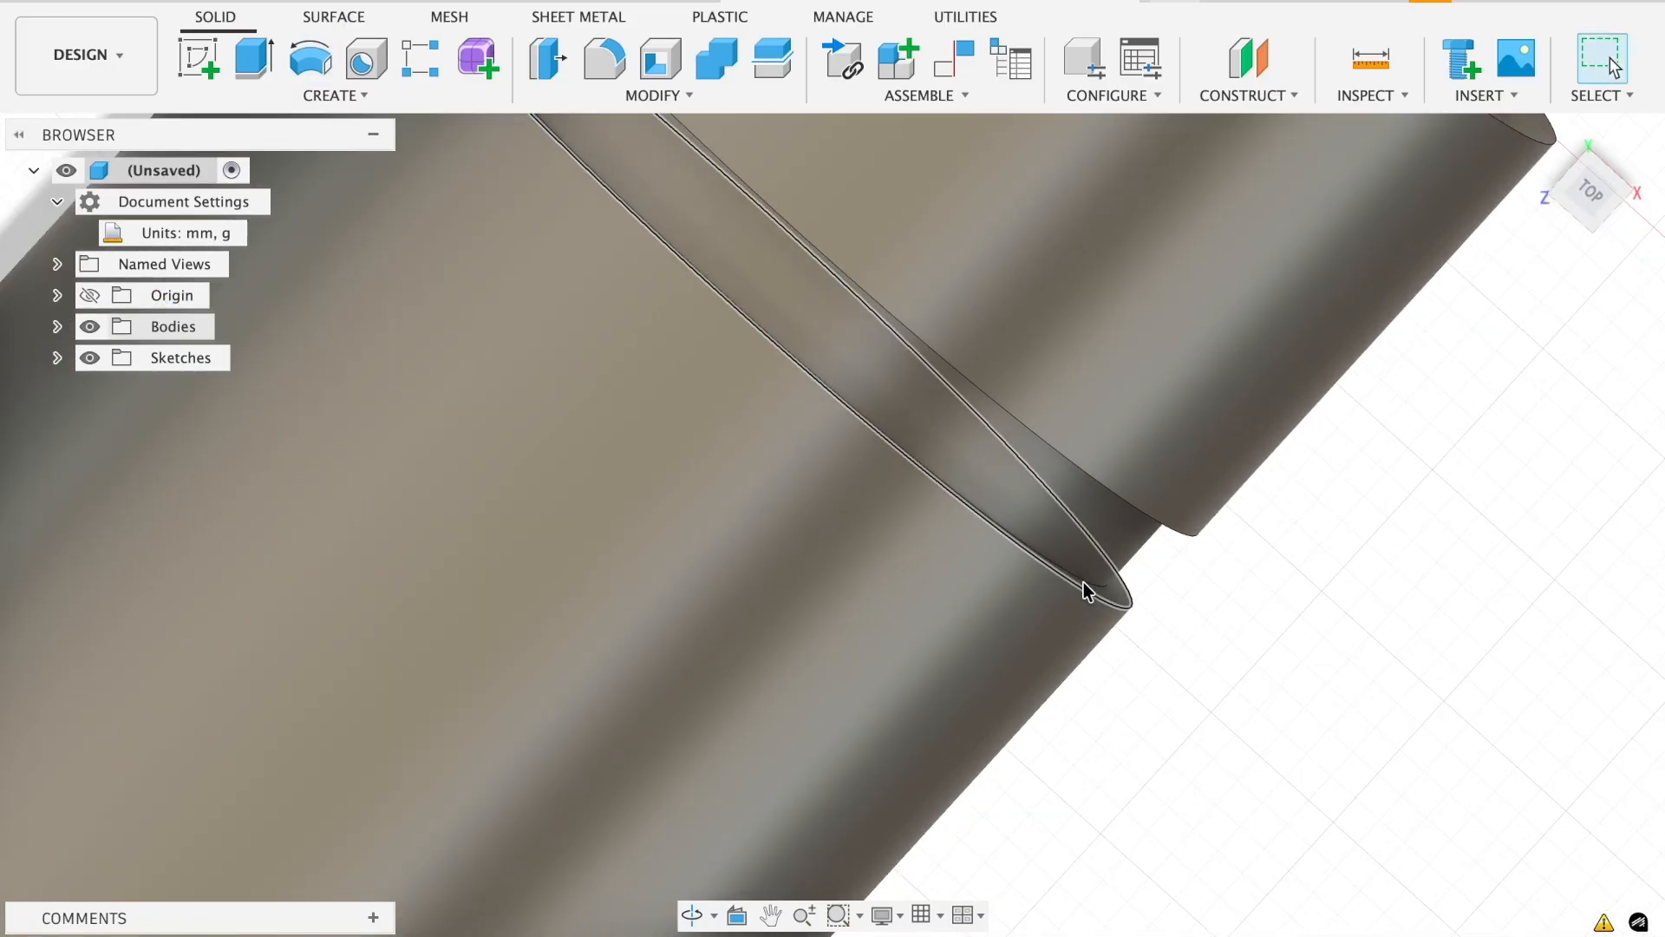
{"action": "scroll", "coordinate": [1081, 584], "scroll_direction": "down", "scroll_amount": 7}
{"action": "scroll", "coordinate": [1086, 590], "scroll_direction": "down", "scroll_amount": 3}
{"action": "middle_click_drag", "start_coordinate": [1104, 613], "coordinate": [1016, 438], "text": "shift"}
{"action": "scroll", "coordinate": [1017, 438], "scroll_direction": "up", "scroll_amount": 2}
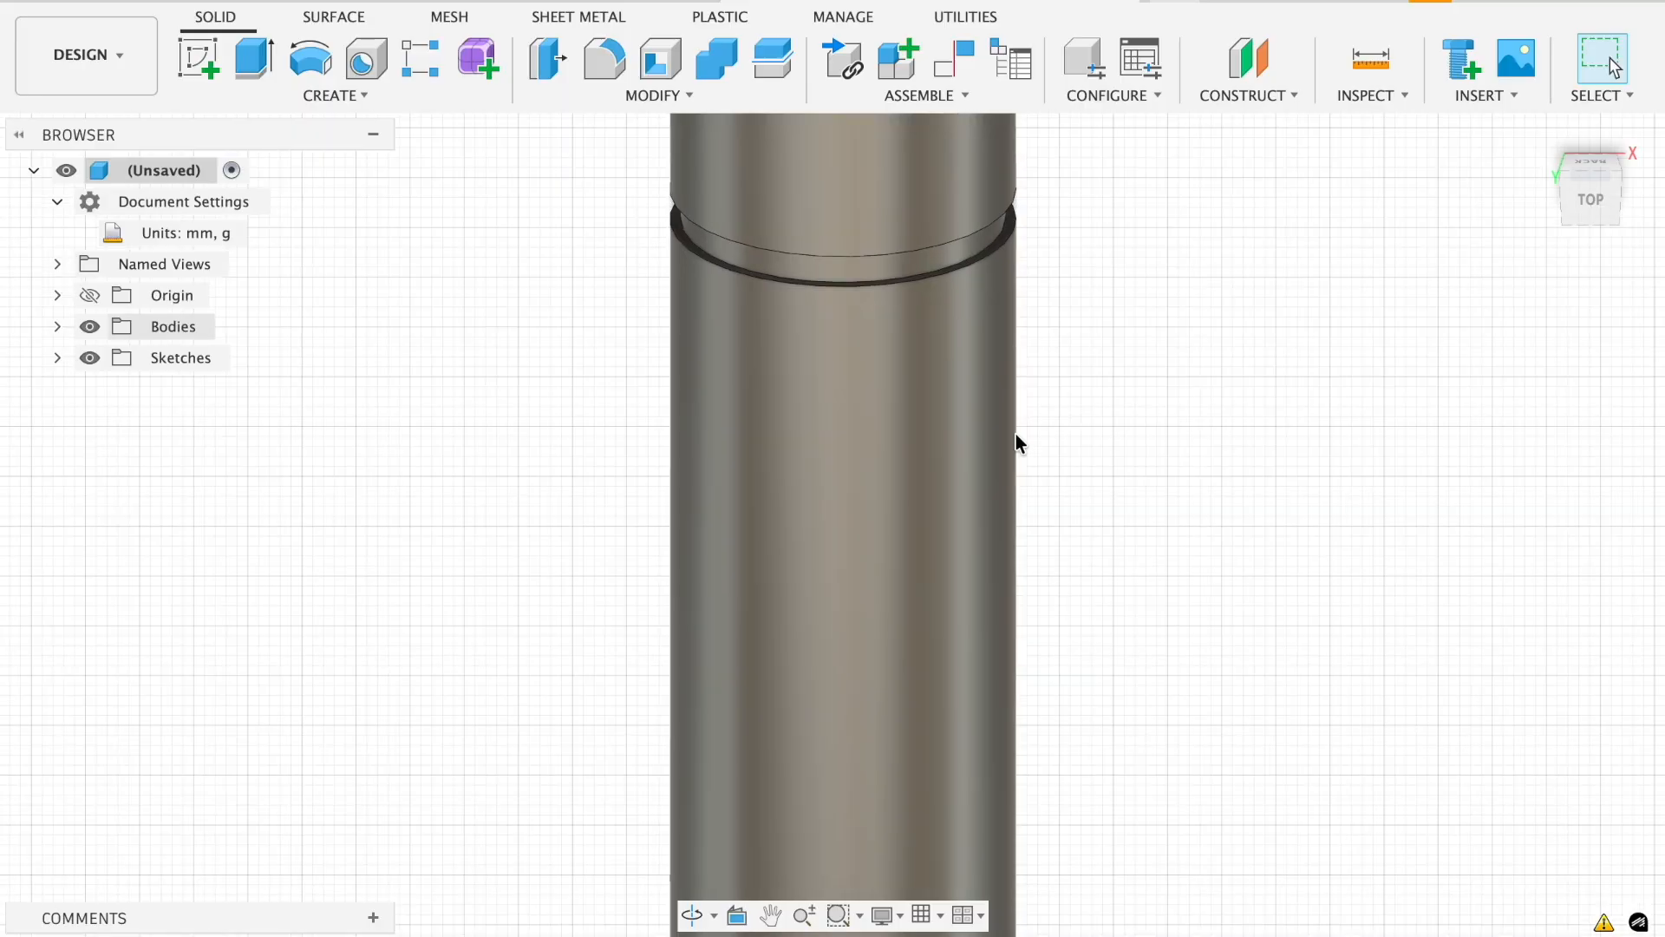
{"action": "scroll", "coordinate": [1016, 438], "scroll_direction": "down", "scroll_amount": 4}
{"action": "middle_click_drag", "start_coordinate": [1108, 562], "coordinate": [1039, 465]}
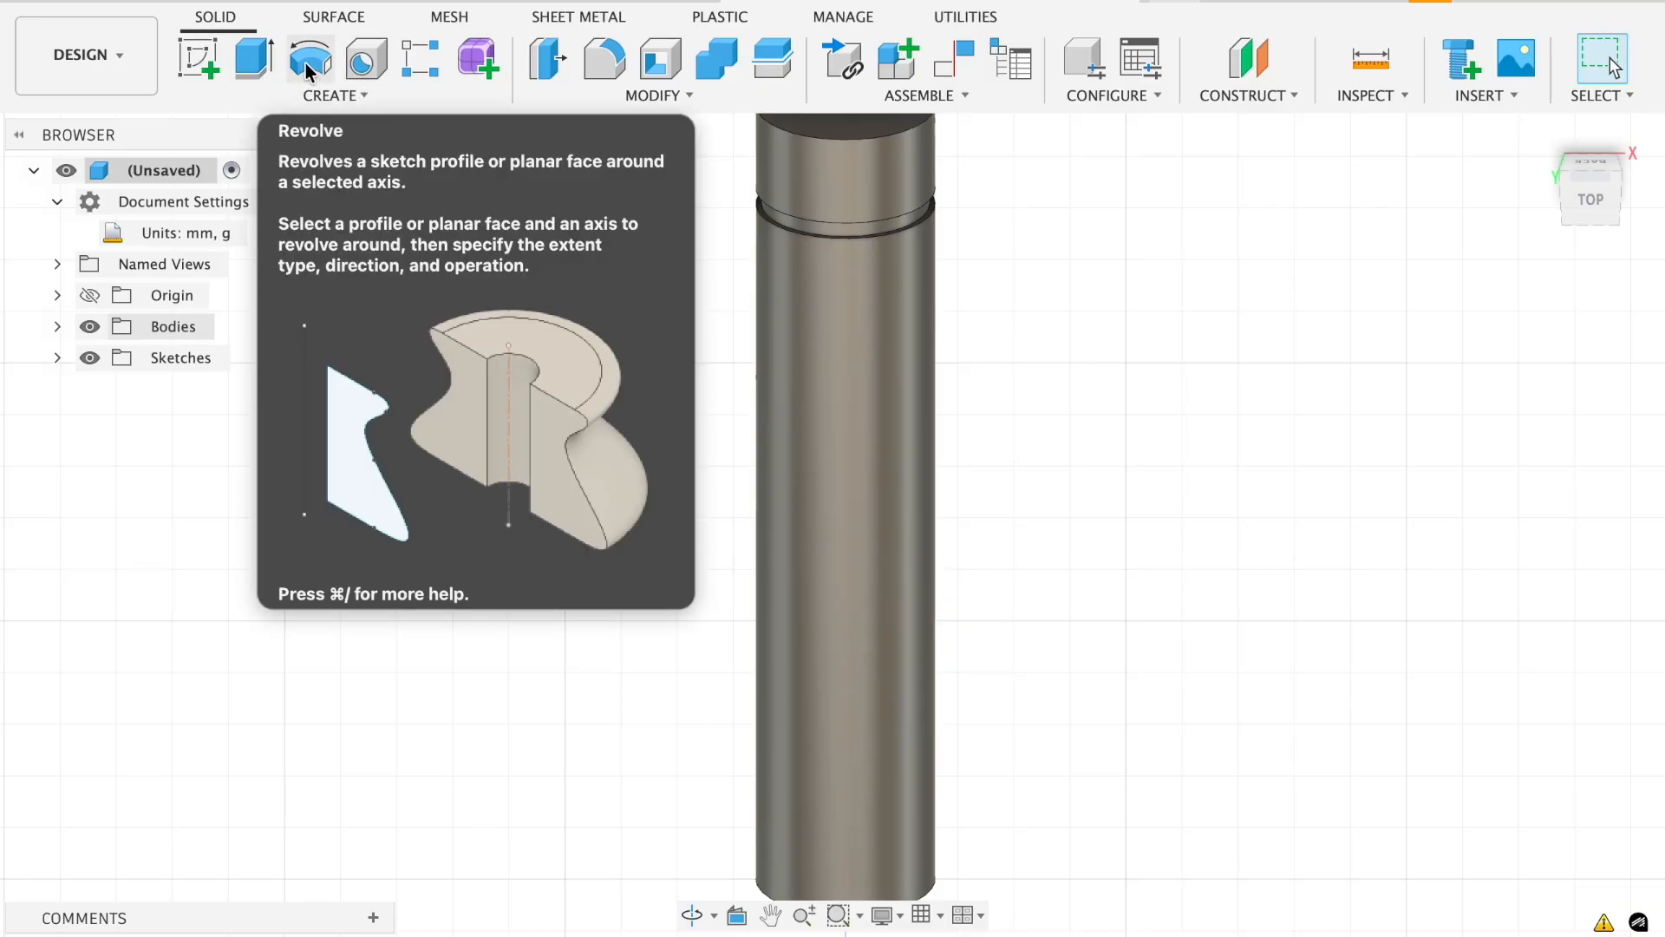
Start a new sketch on the origin plane that runs lengthwise through the cylinder's axis.
{"action": "left_click", "coordinate": [194, 57]}
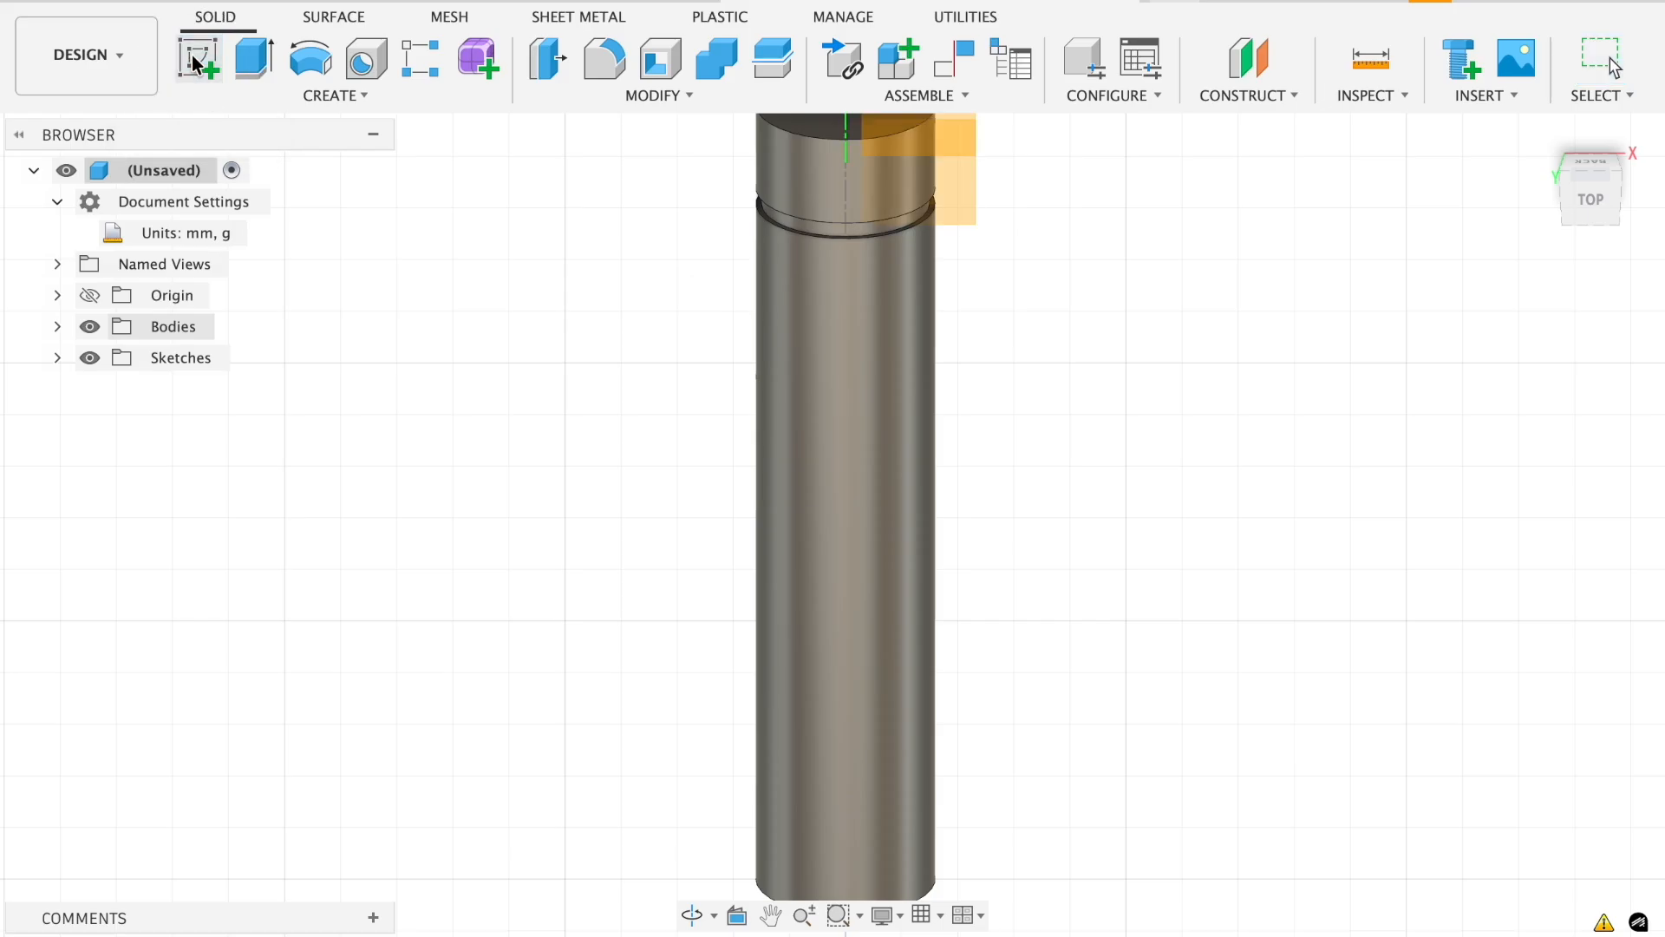
{"action": "middle_click_drag", "start_coordinate": [578, 287], "coordinate": [496, 354]}
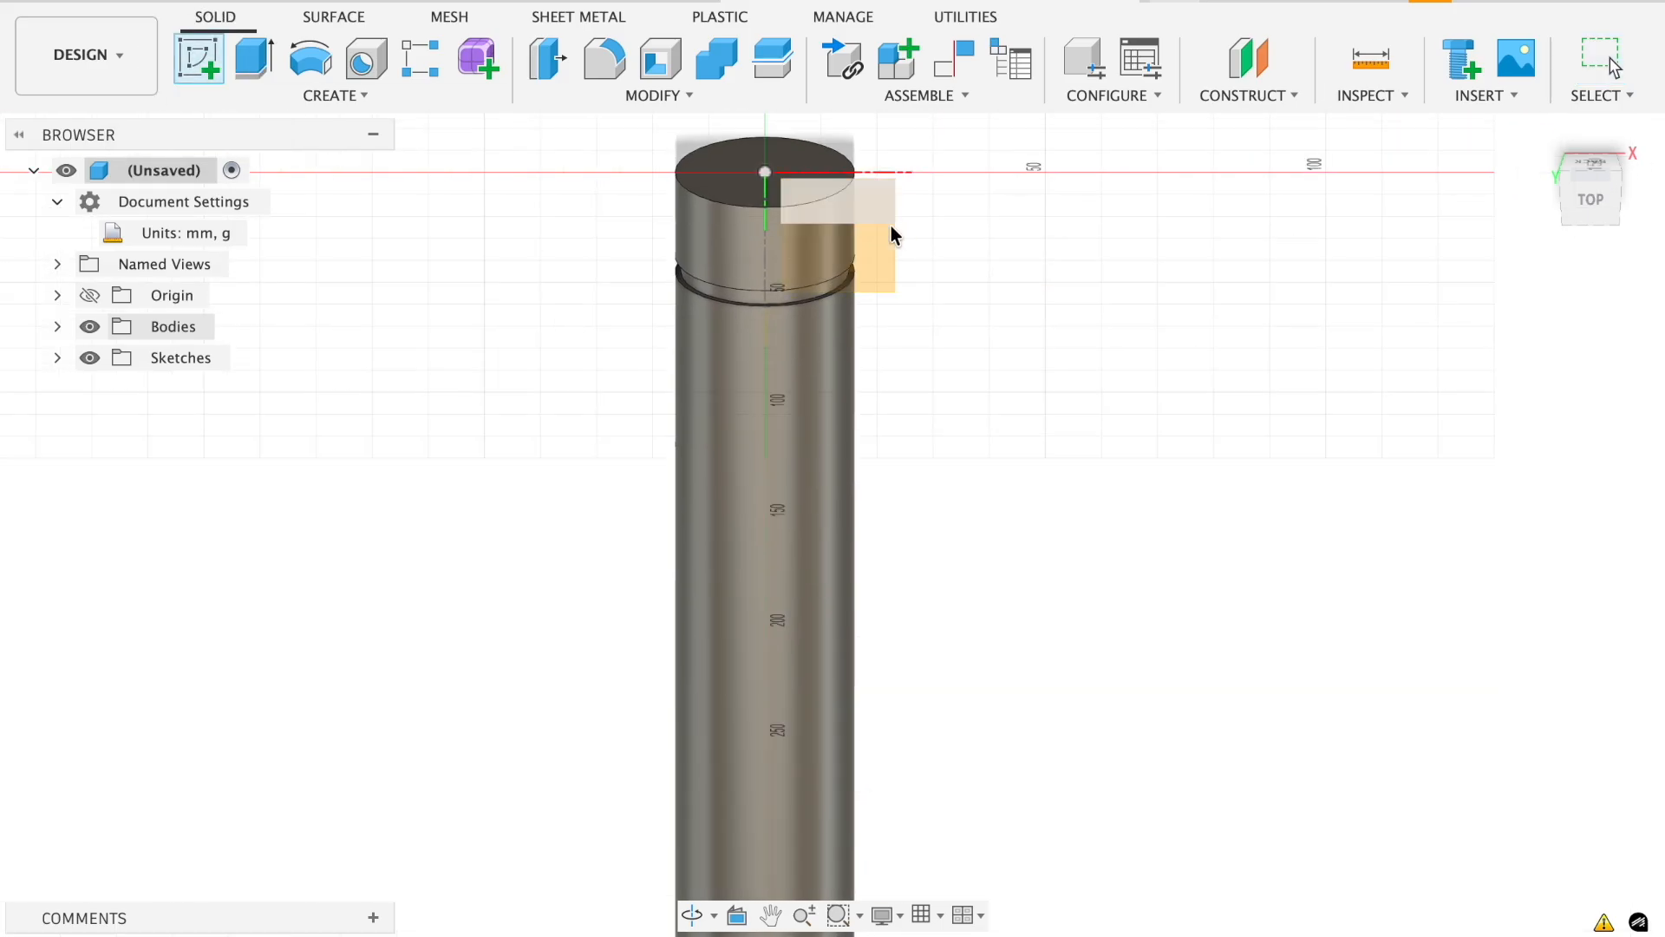
{"action": "left_click", "coordinate": [876, 271]}
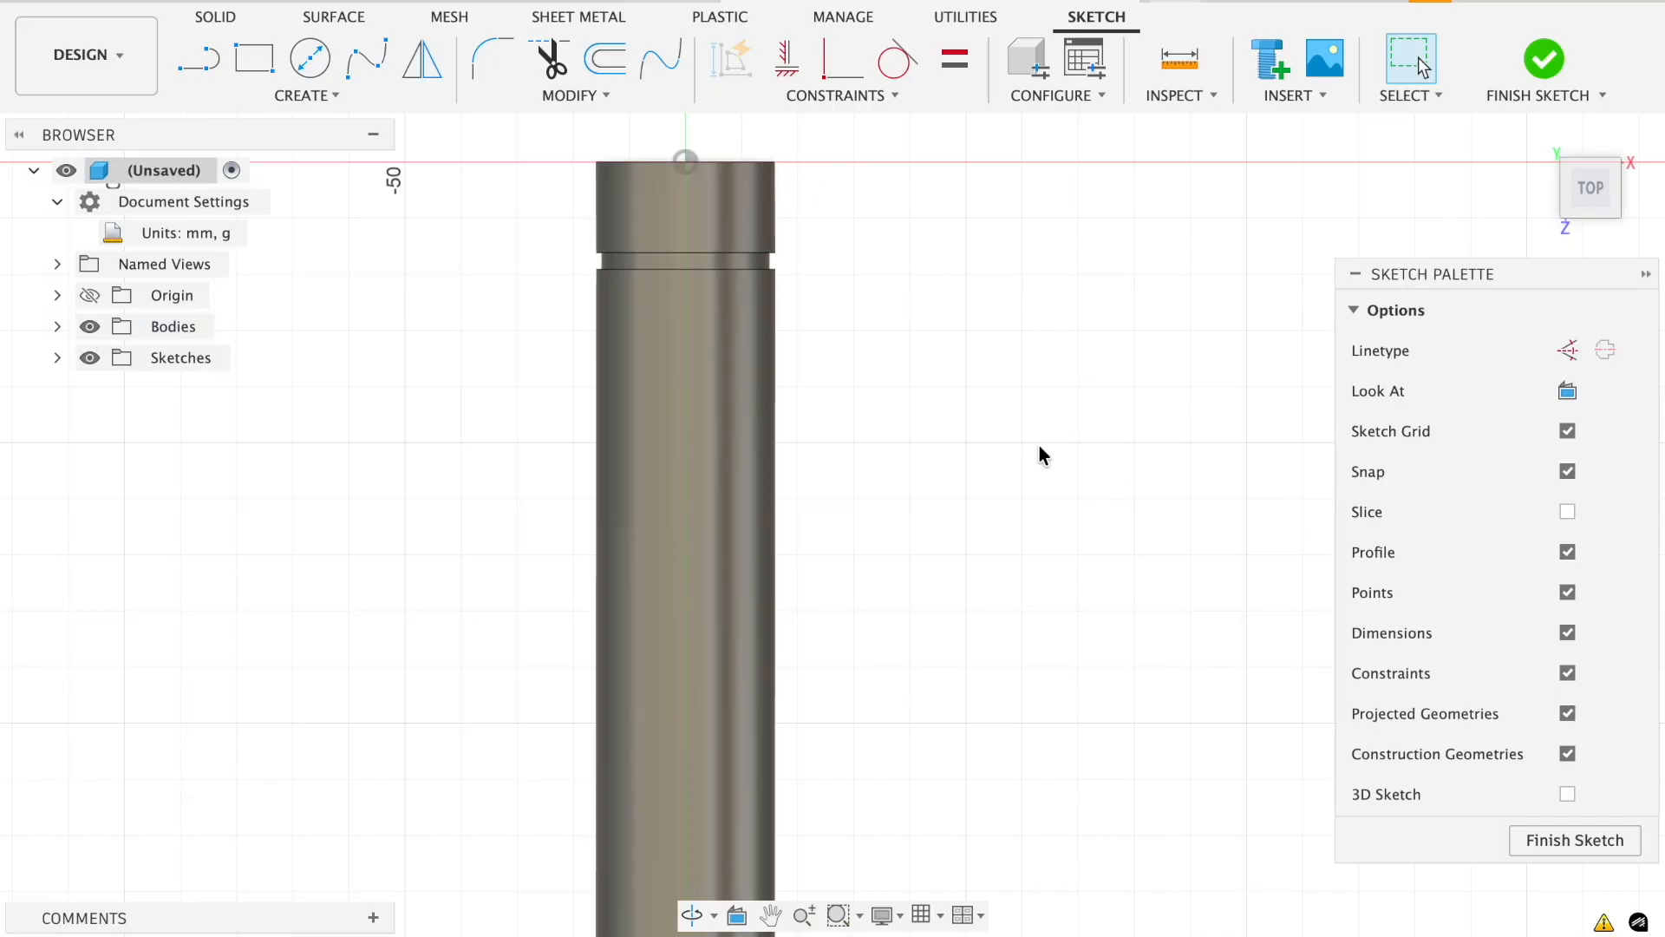
Project the whole cylinder body into the sketch as a body selection and hide the bodies.
{"action": "key", "text": "p"}
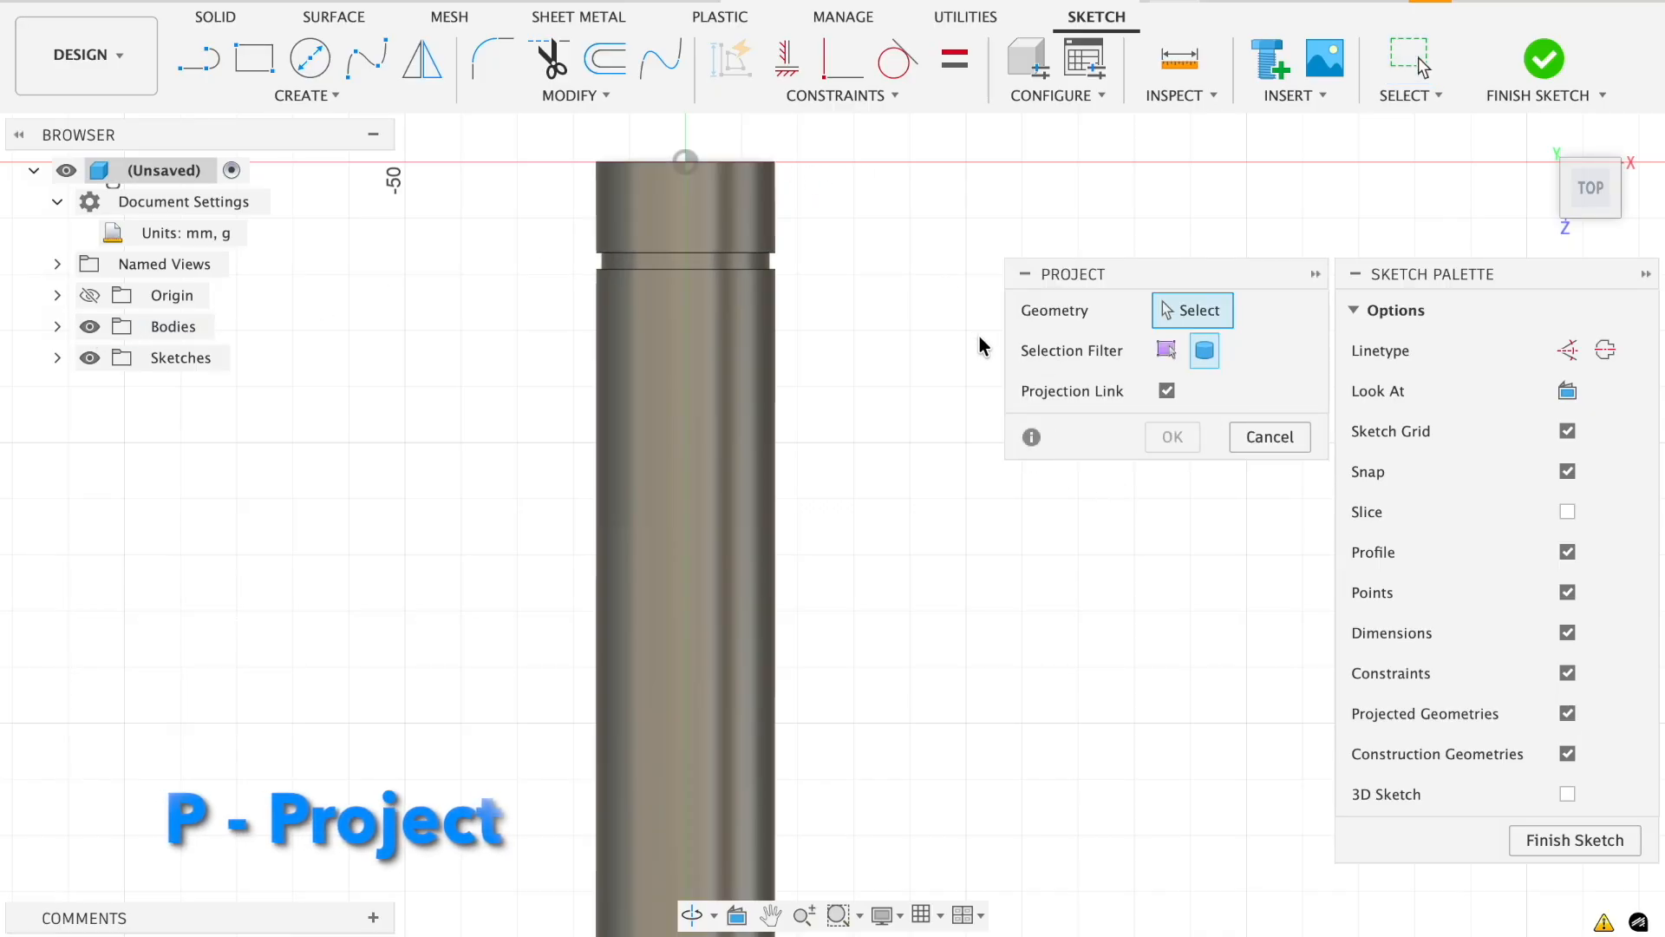
{"action": "left_click", "coordinate": [1205, 351]}
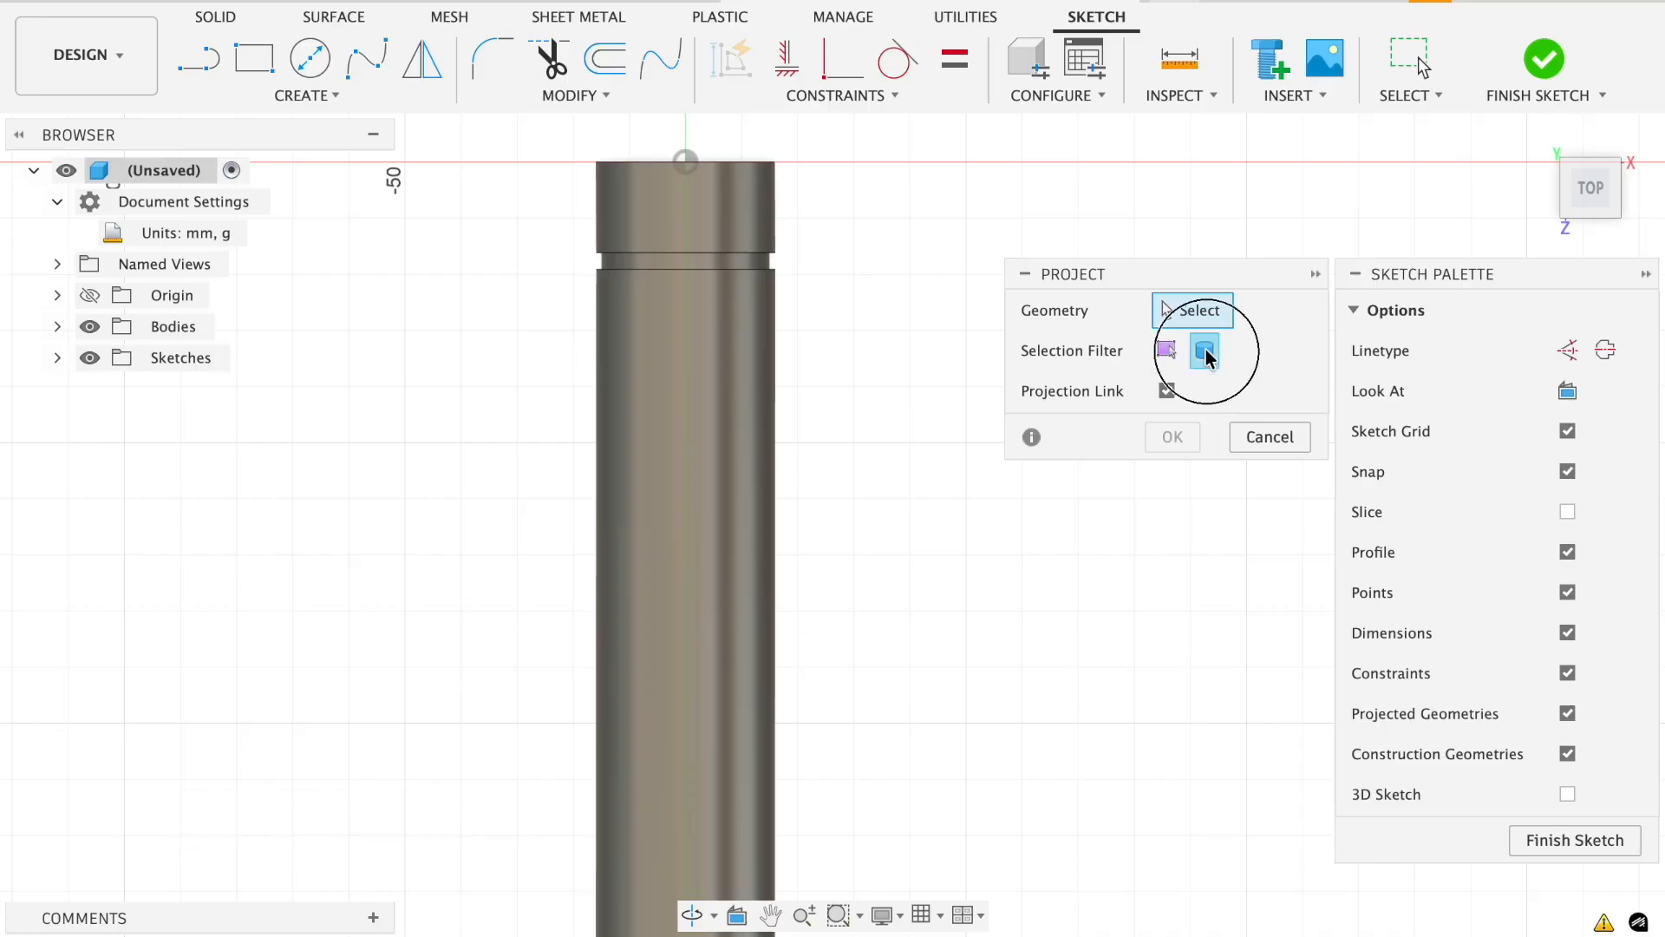
{"action": "left_click", "coordinate": [729, 445]}
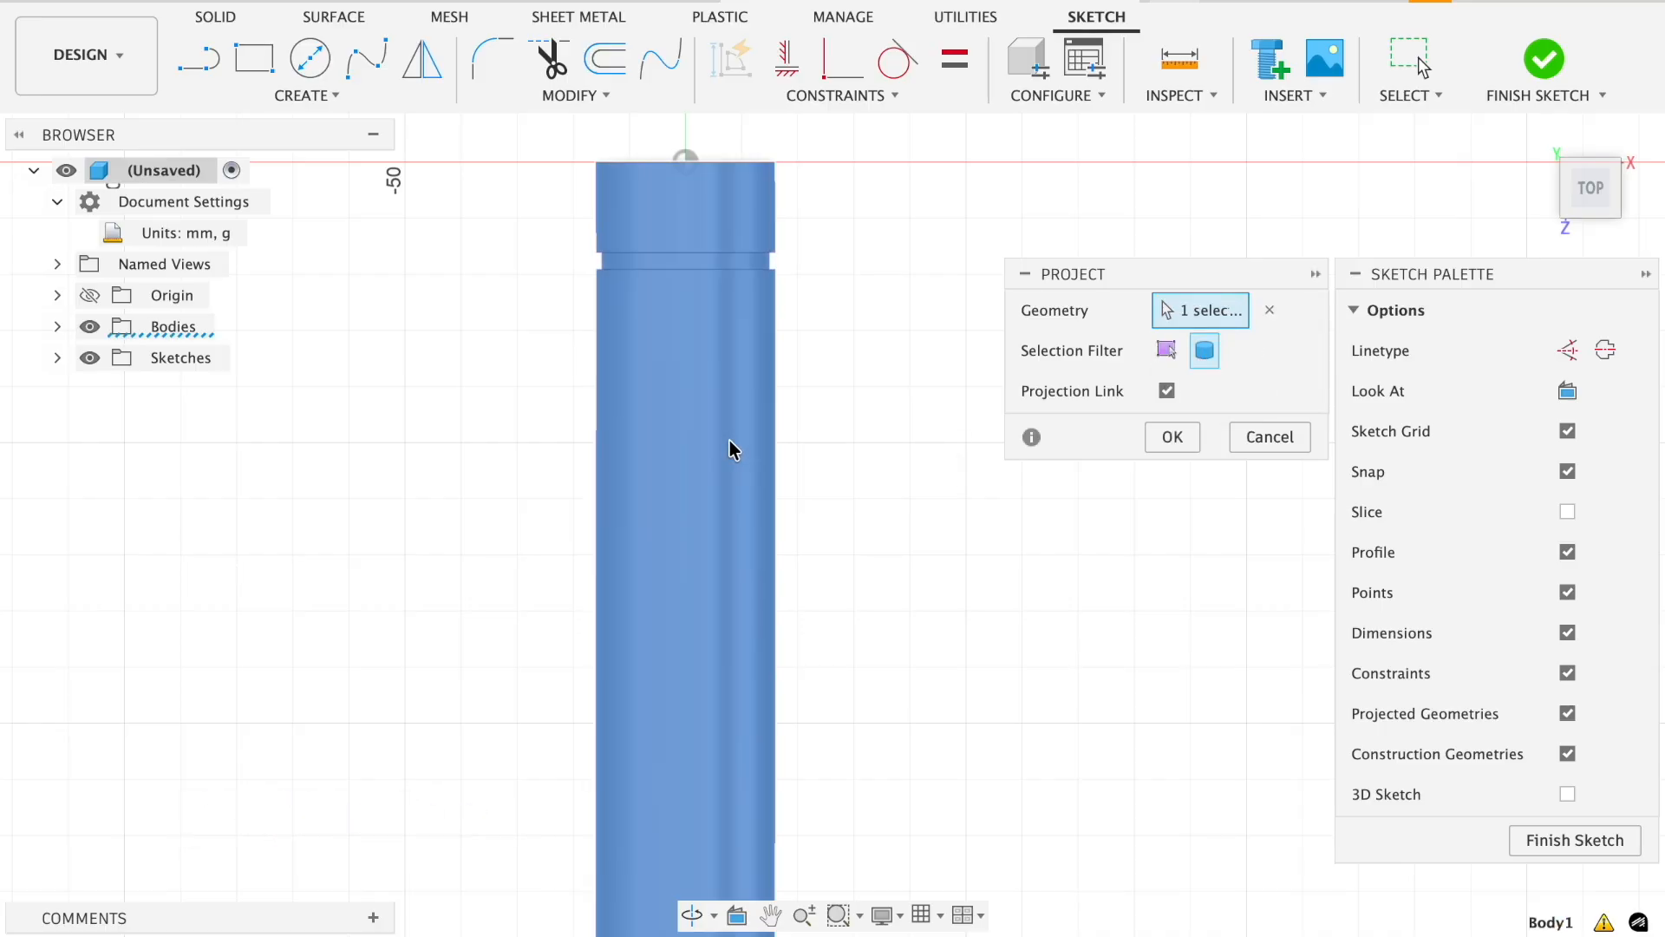
{"action": "left_click", "coordinate": [1158, 436]}
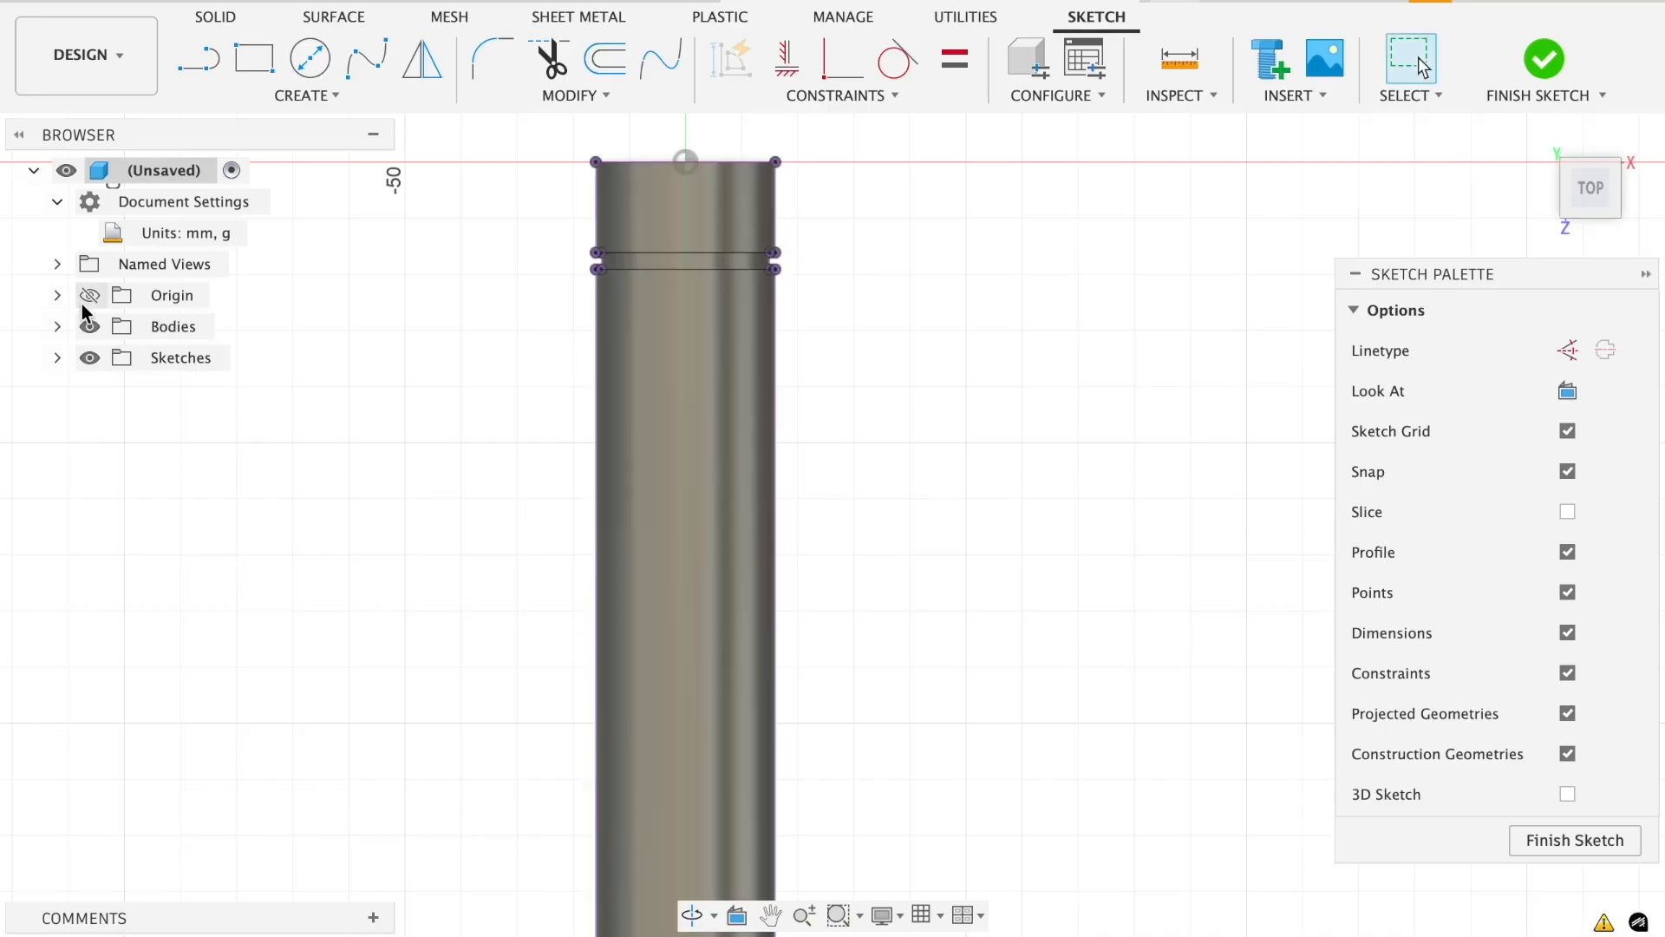
{"action": "left_click", "coordinate": [97, 326]}
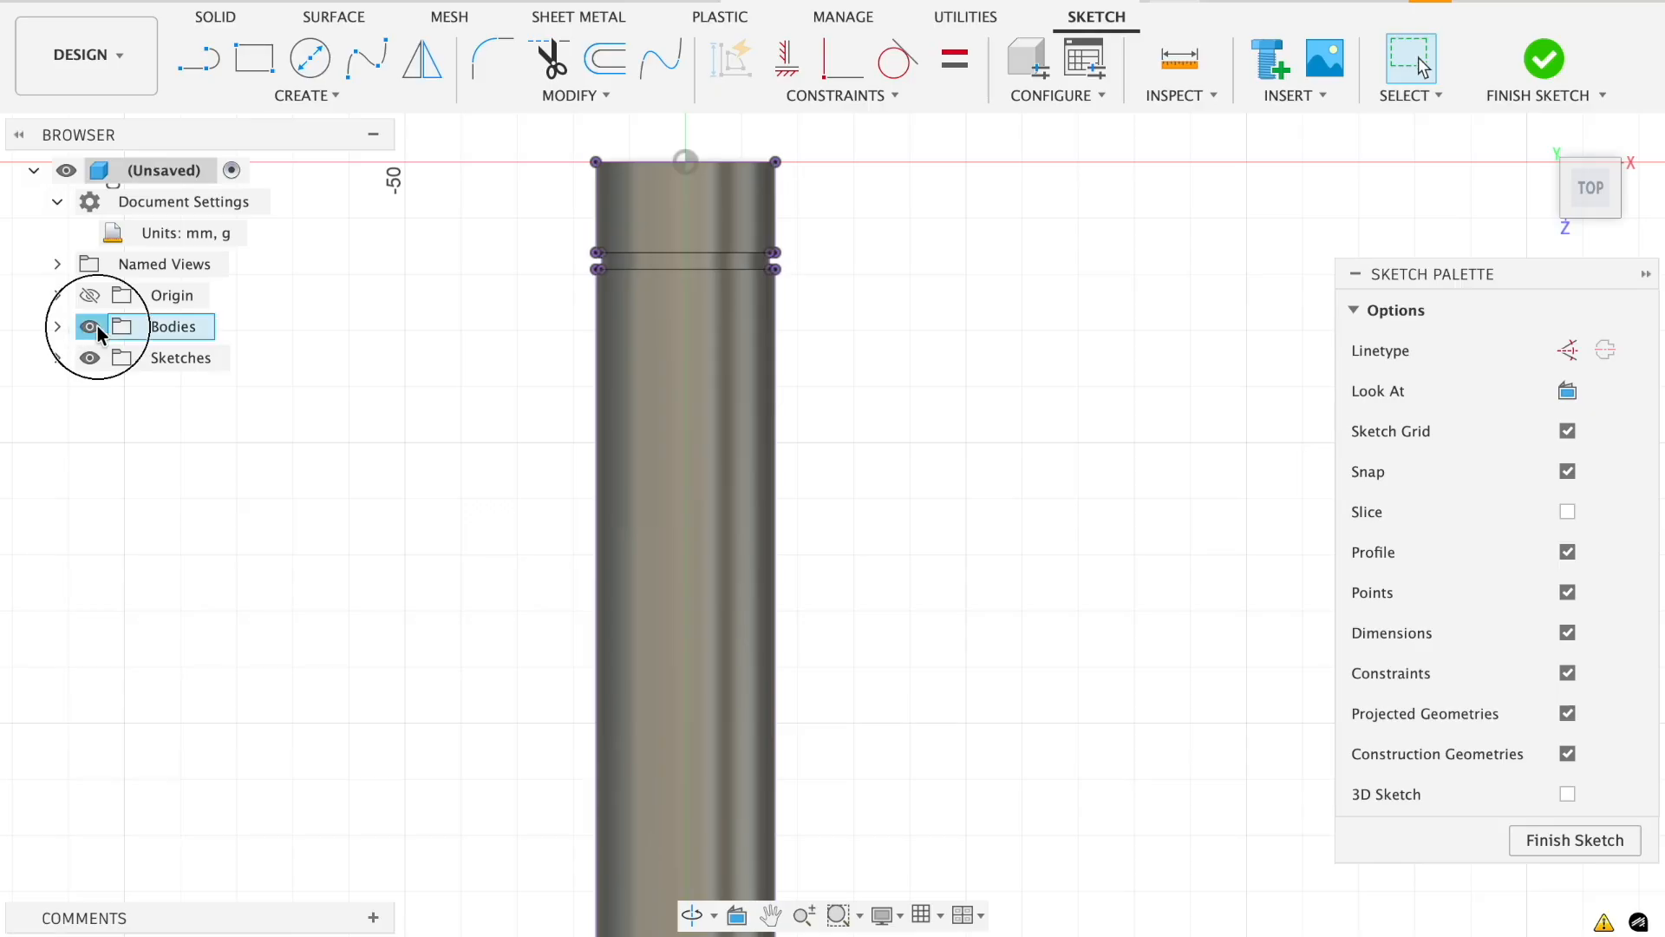
Draw three circles centred on the cylinder's projected long edge below the groove, the first about 4.5 mm and the last about 12.6 mm in diameter.
{"action": "scroll", "coordinate": [831, 361], "scroll_direction": "up", "scroll_amount": 3}
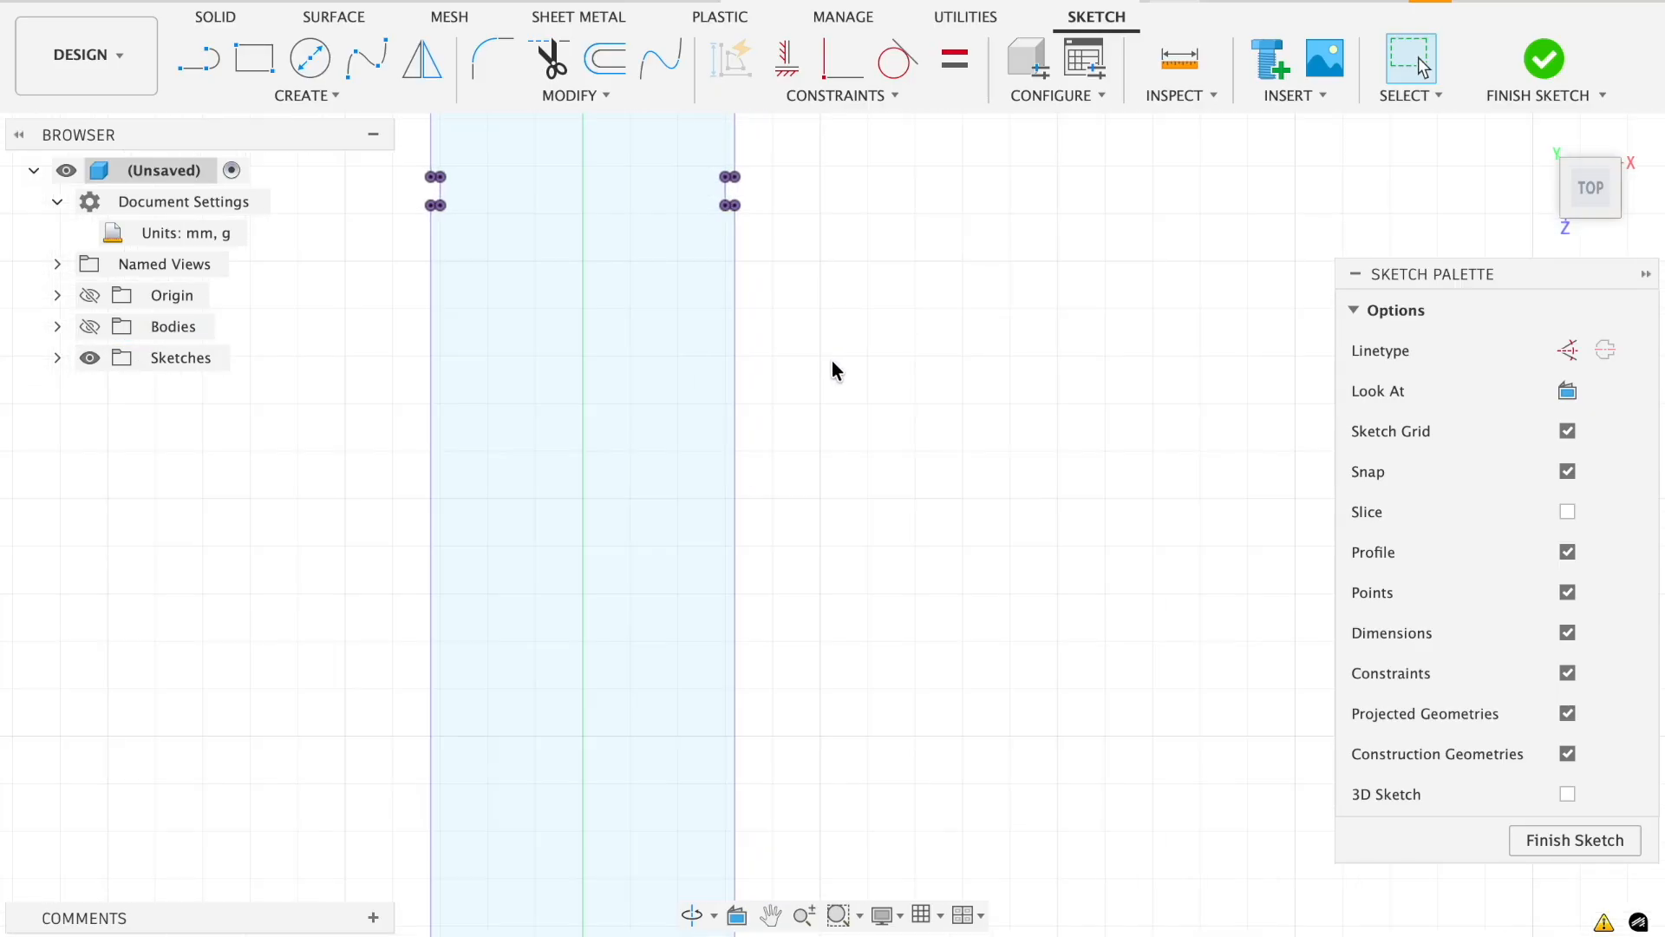
{"action": "scroll", "coordinate": [737, 364], "scroll_direction": "up", "scroll_amount": 2}
{"action": "left_click", "coordinate": [310, 58]}
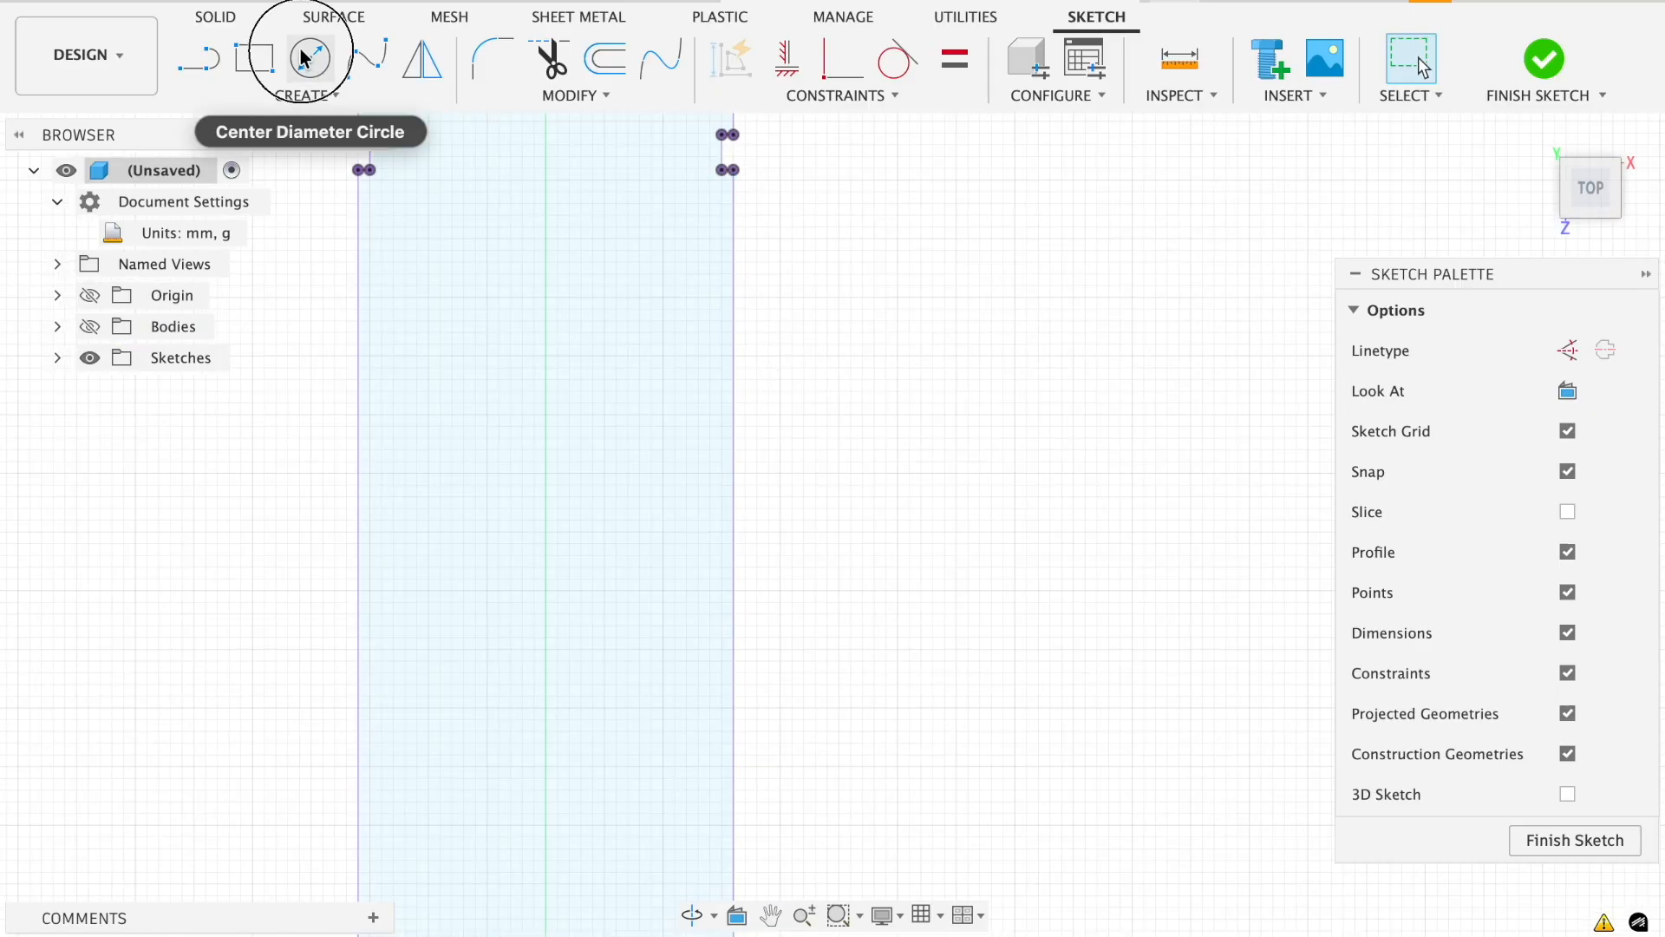
{"action": "left_click", "coordinate": [733, 380]}
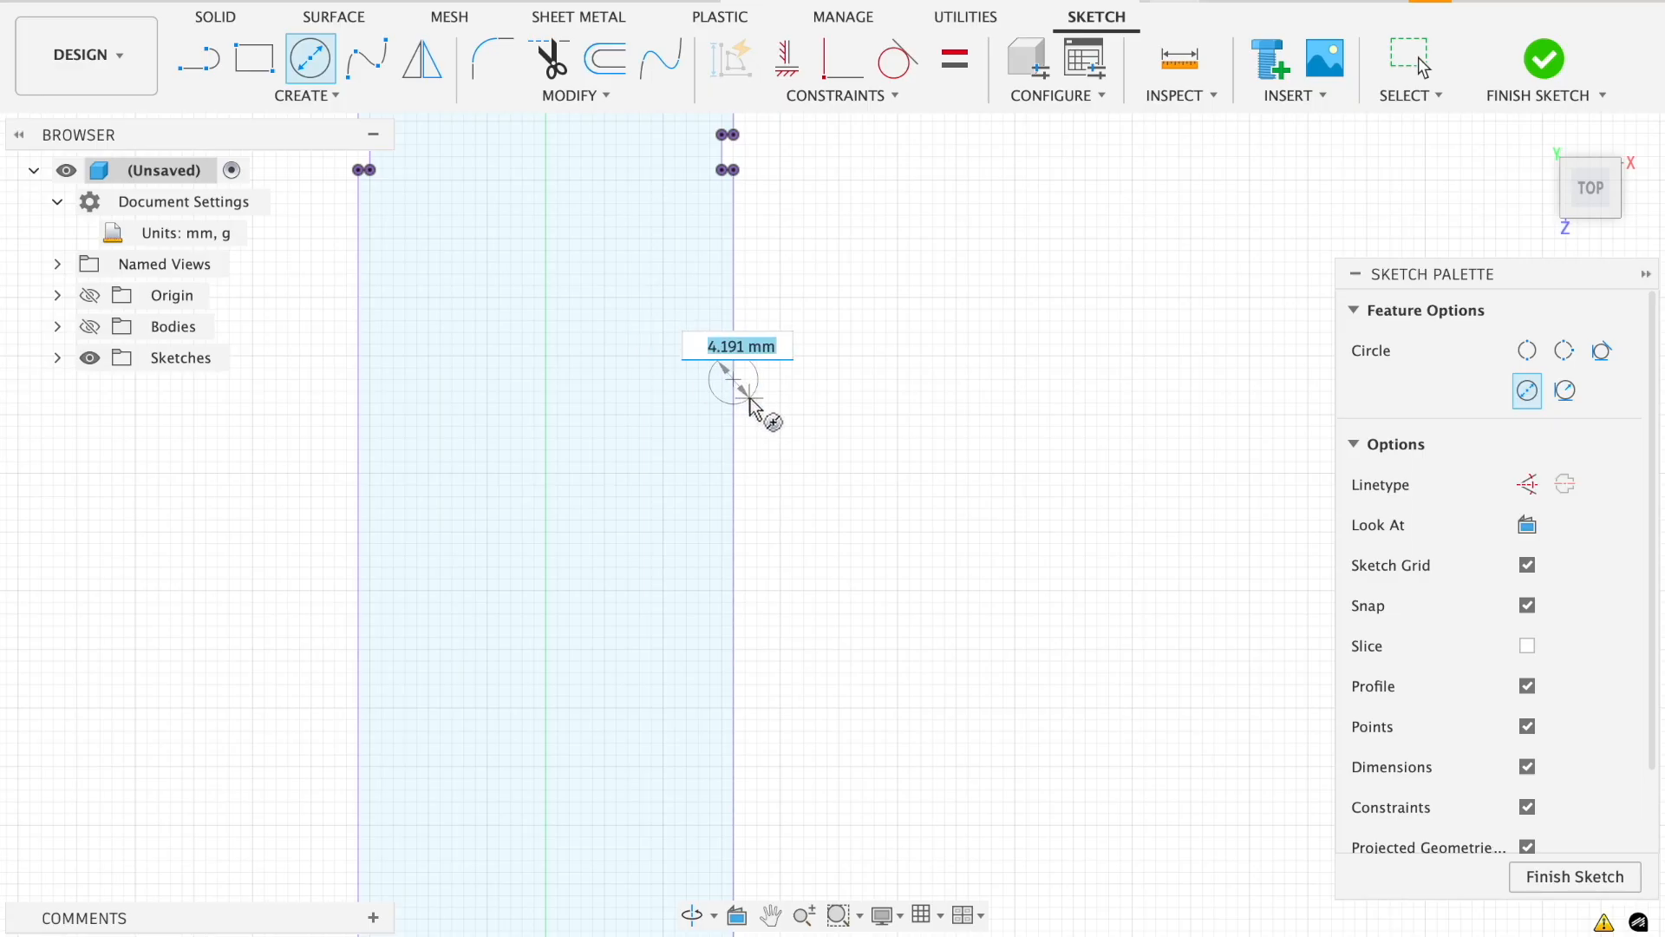
{"action": "left_click", "coordinate": [750, 400]}
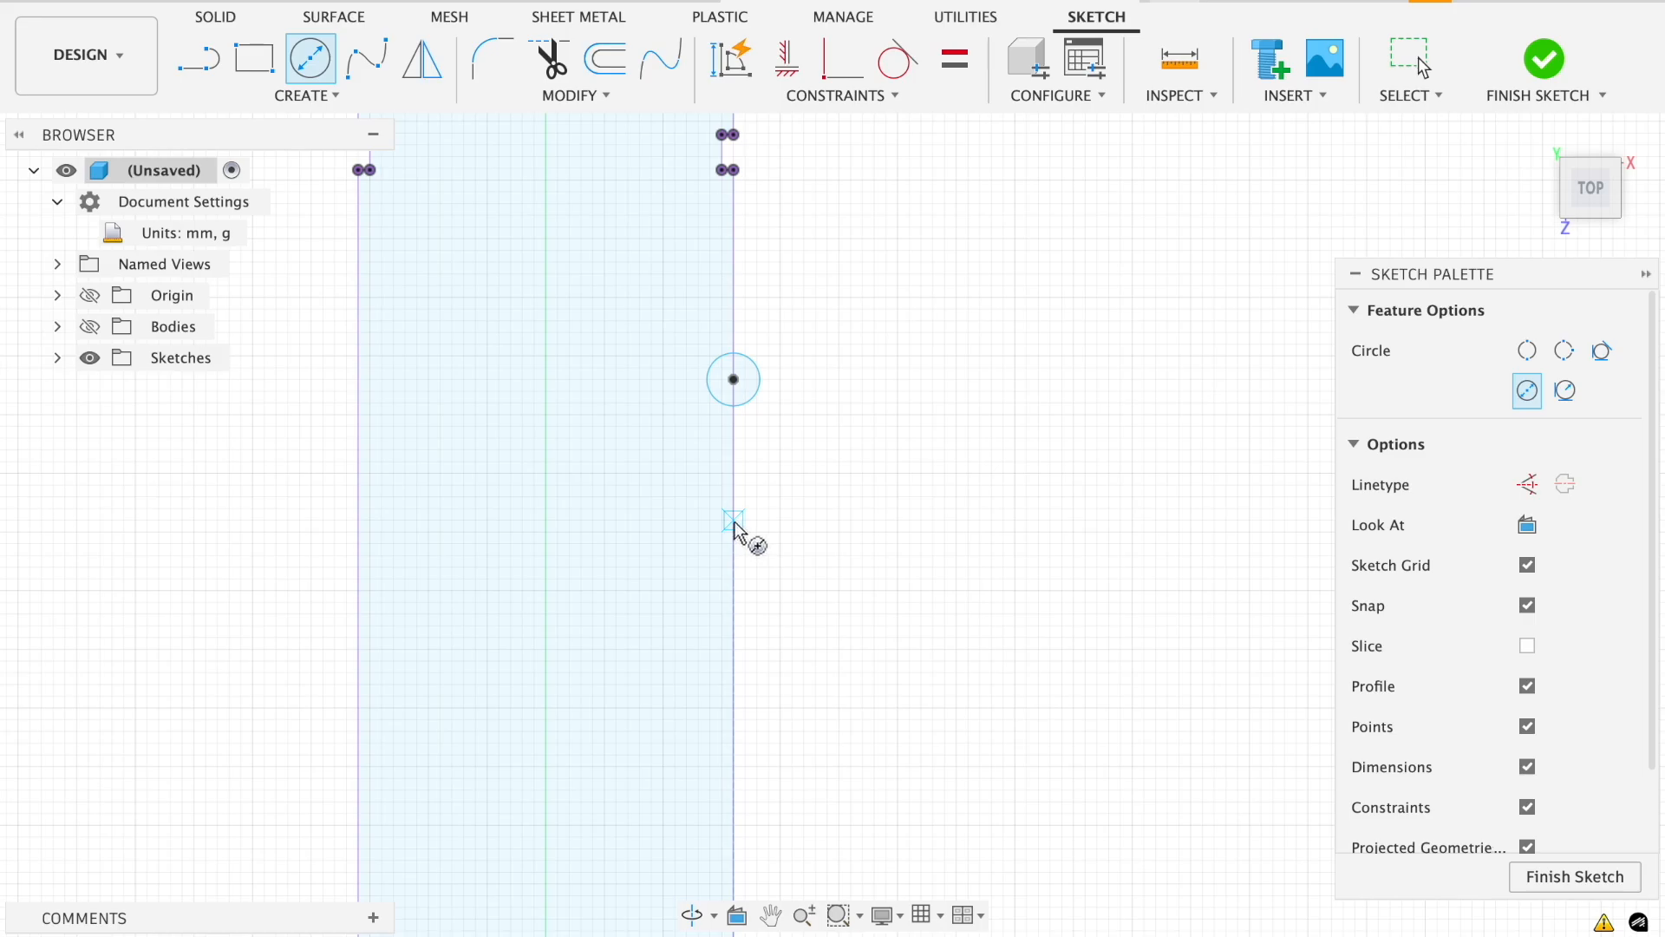
{"action": "left_click", "coordinate": [733, 520]}
{"action": "left_click", "coordinate": [758, 542]}
{"action": "left_click", "coordinate": [733, 614]}
{"action": "left_click", "coordinate": [800, 640]}
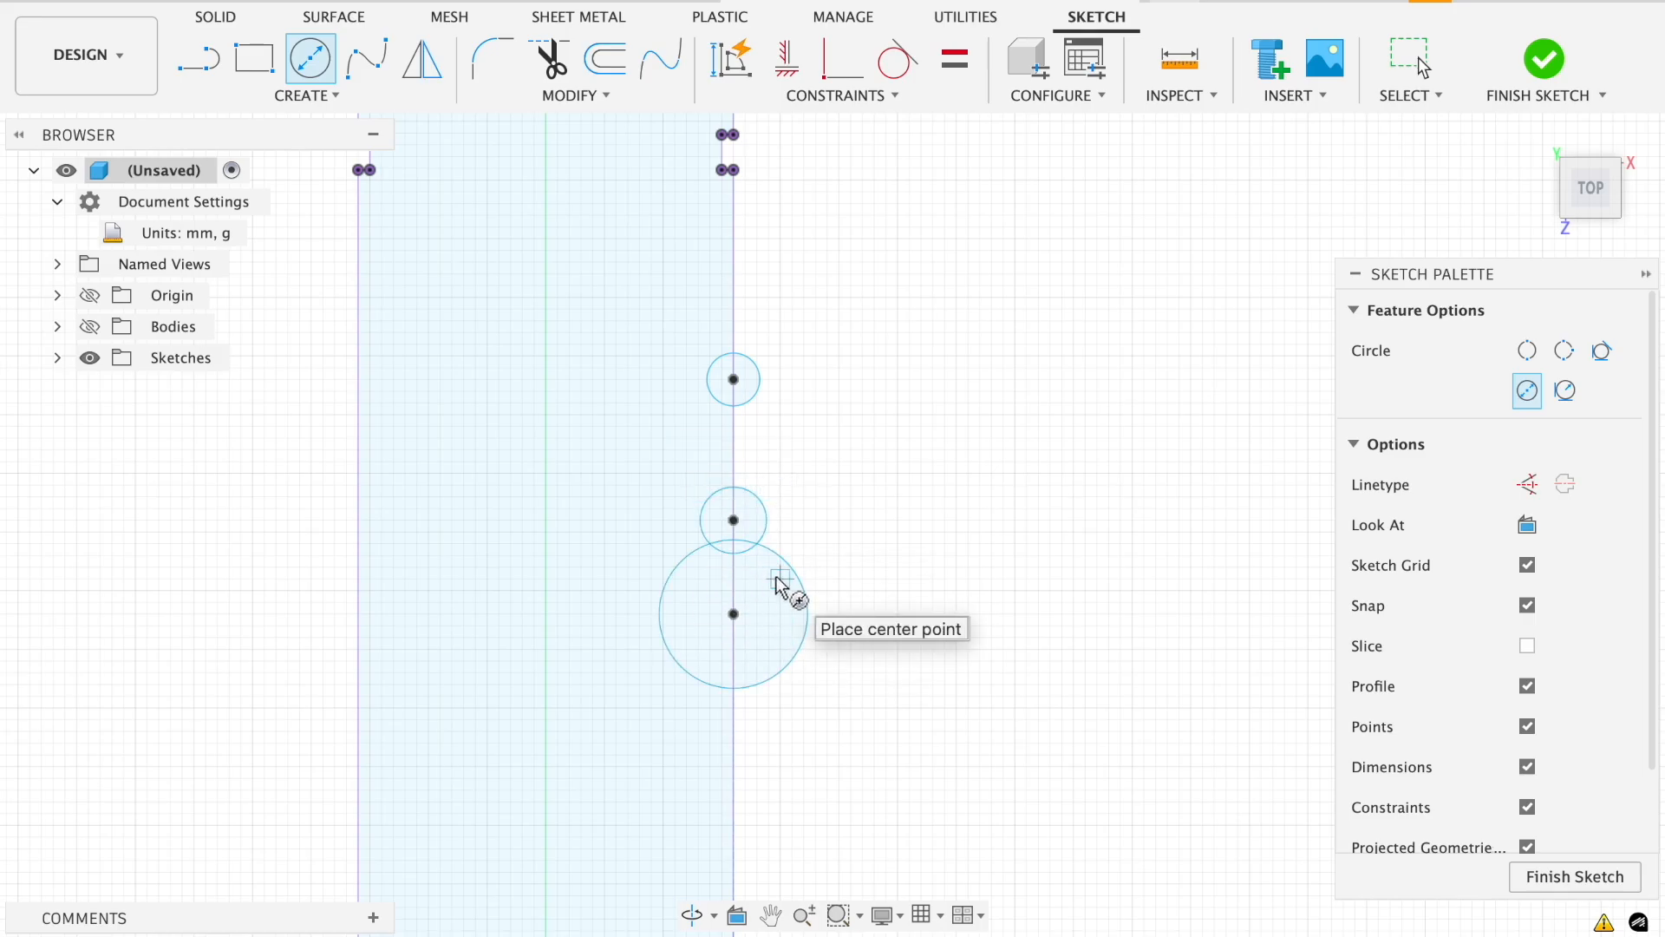
{"action": "key", "text": "Escape"}
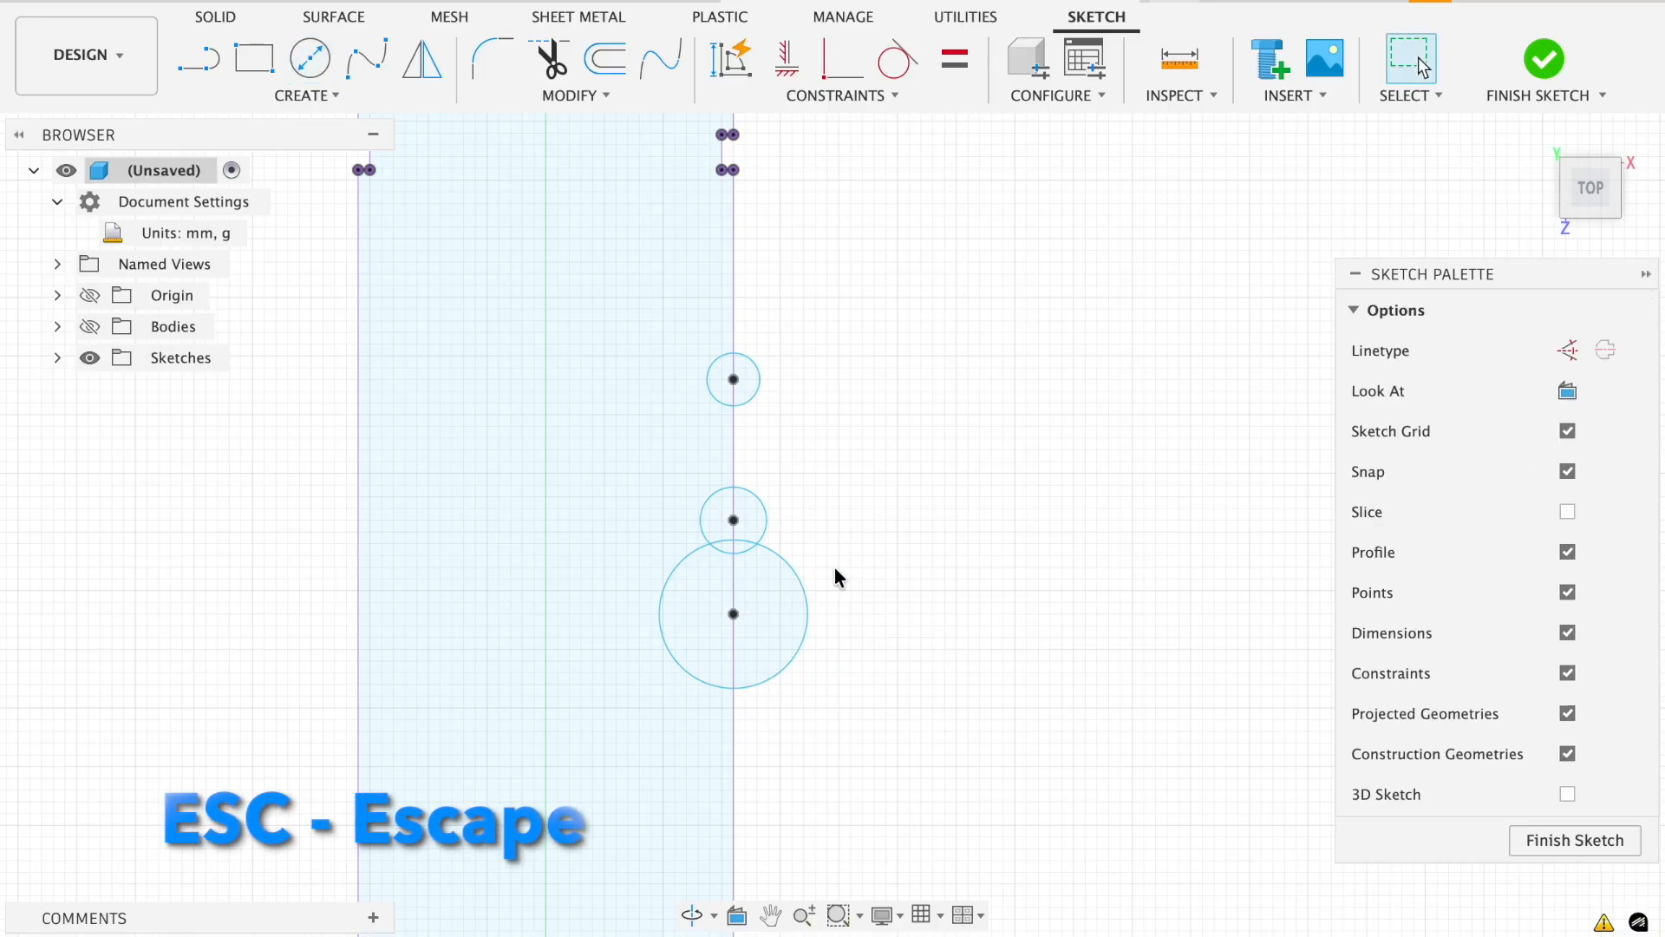
Dimension the circle nearest the groove with a diameter of 1 mm.
{"action": "key", "text": "d"}
{"action": "left_click", "coordinate": [756, 387]}
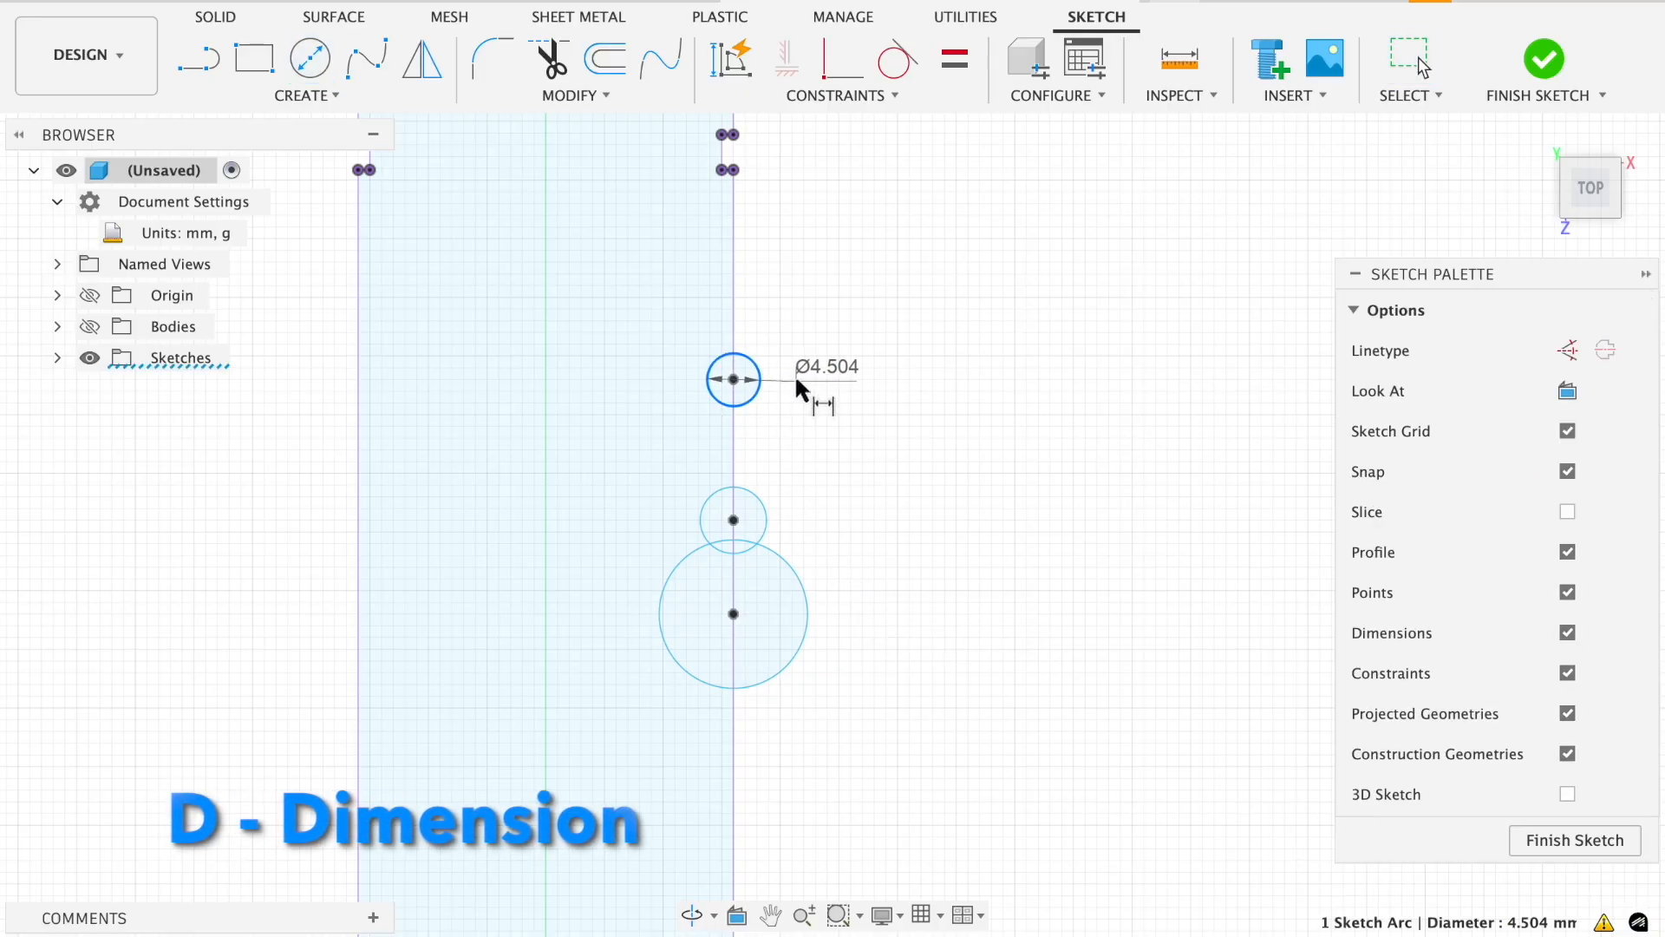
{"action": "left_click", "coordinate": [798, 382]}
{"action": "type", "text": "1"}
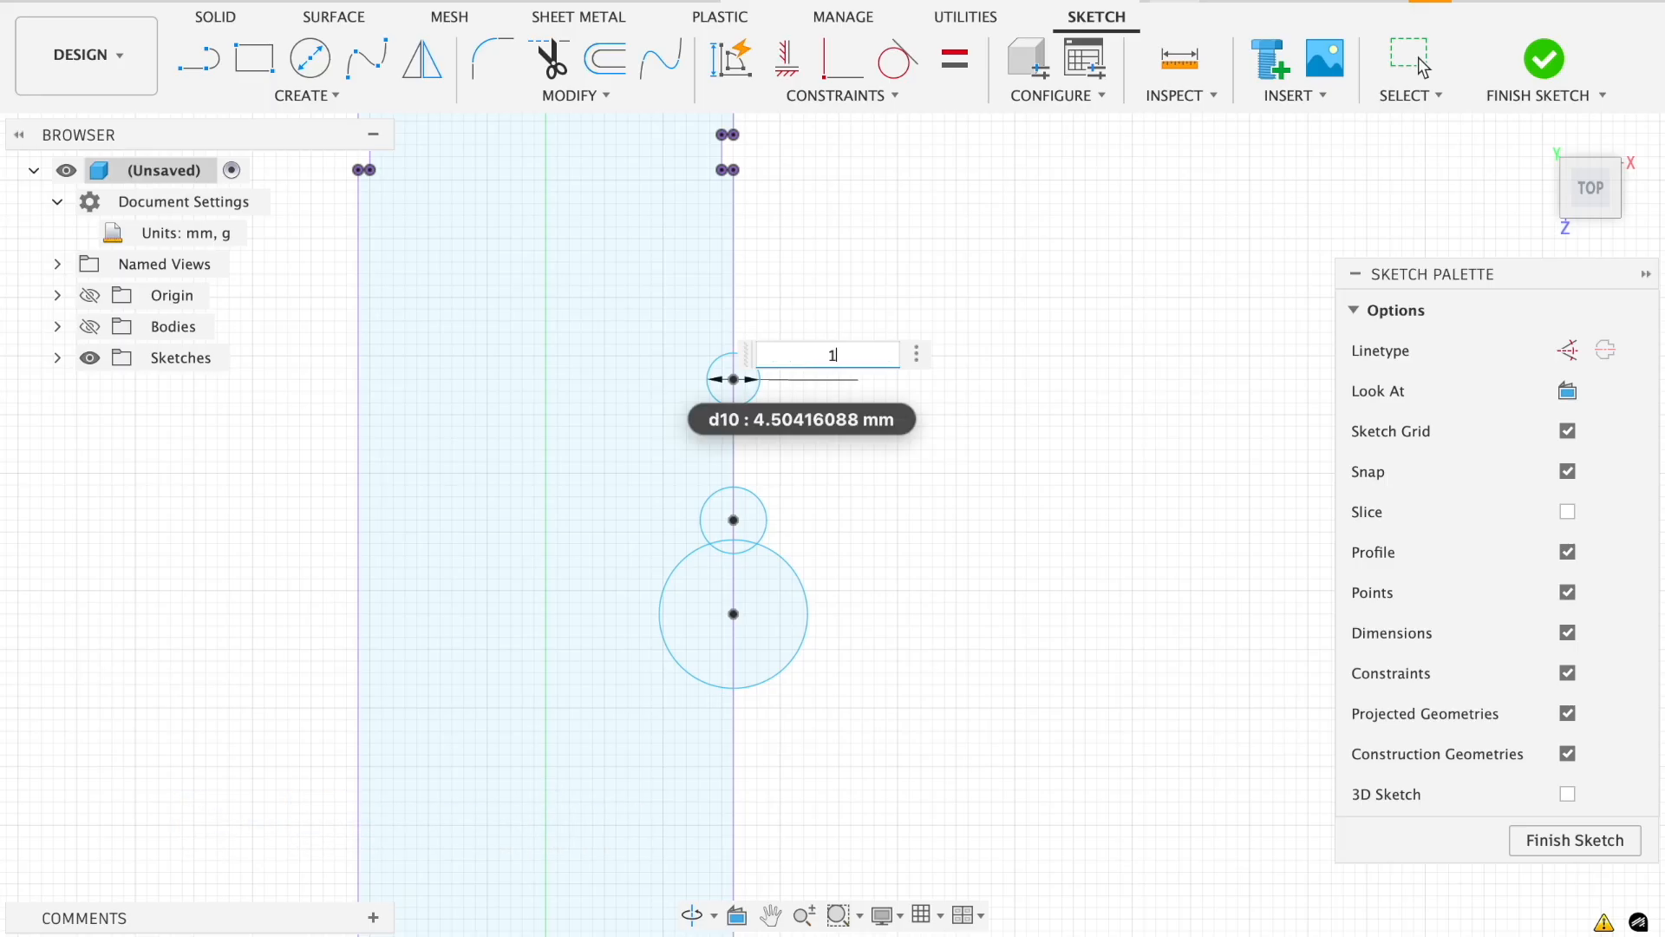
{"action": "key", "text": "Return"}
Change the diameter of the circle nearest the groove to 2 mm.
{"action": "double_click", "coordinate": [770, 369]}
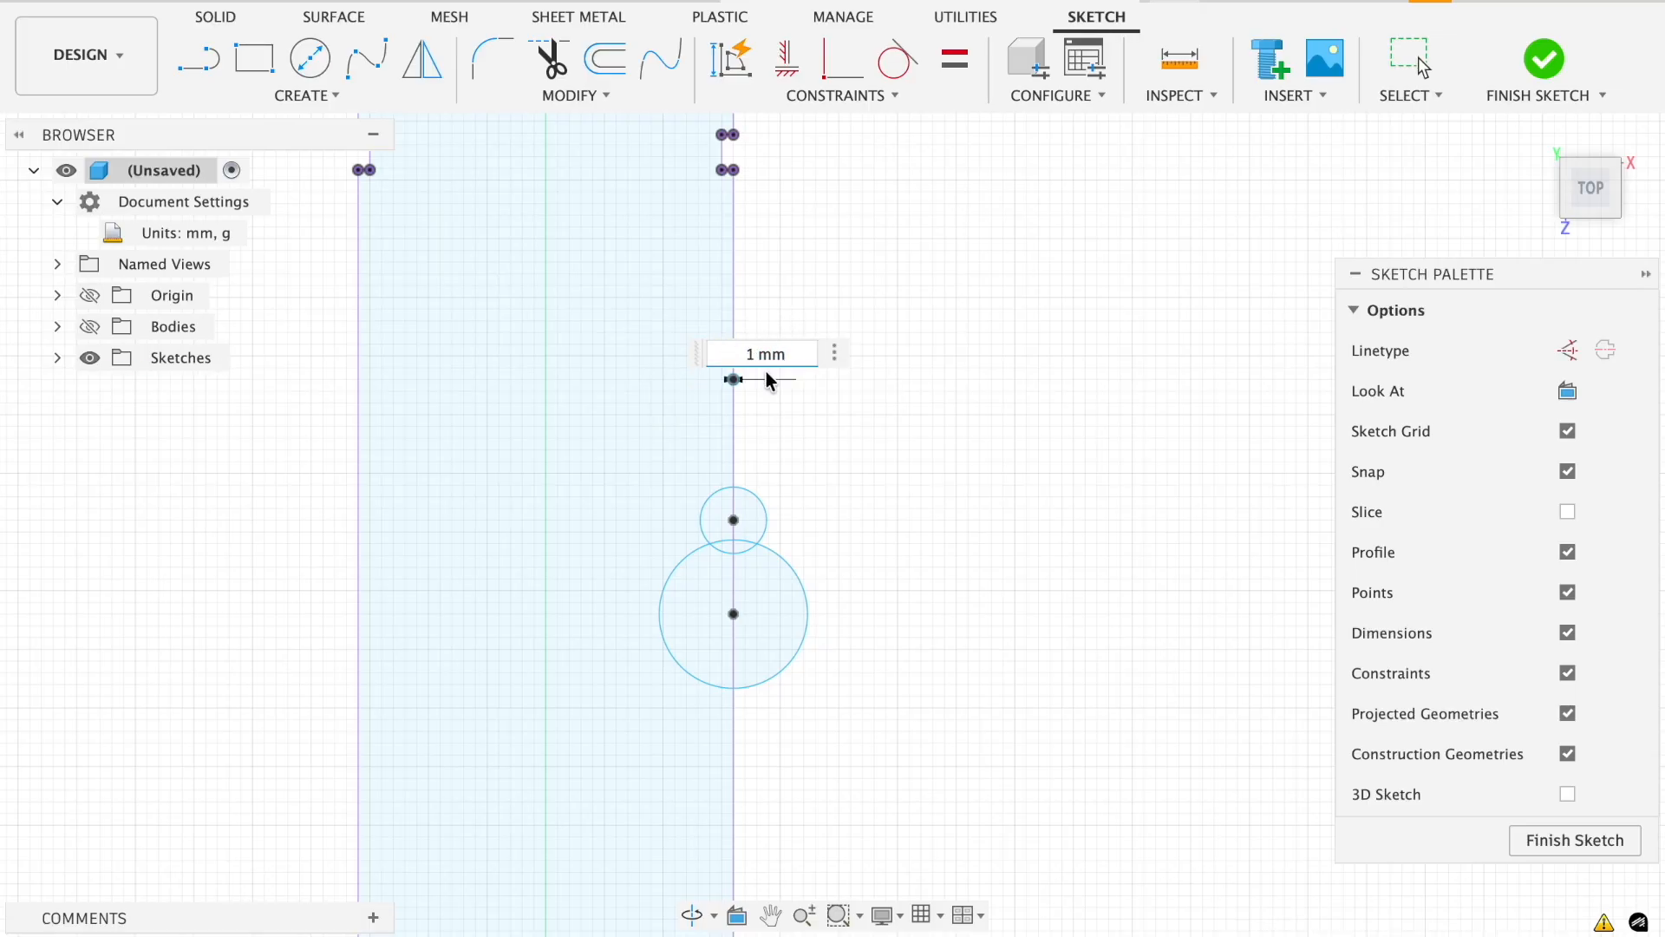
{"action": "type", "text": "2"}
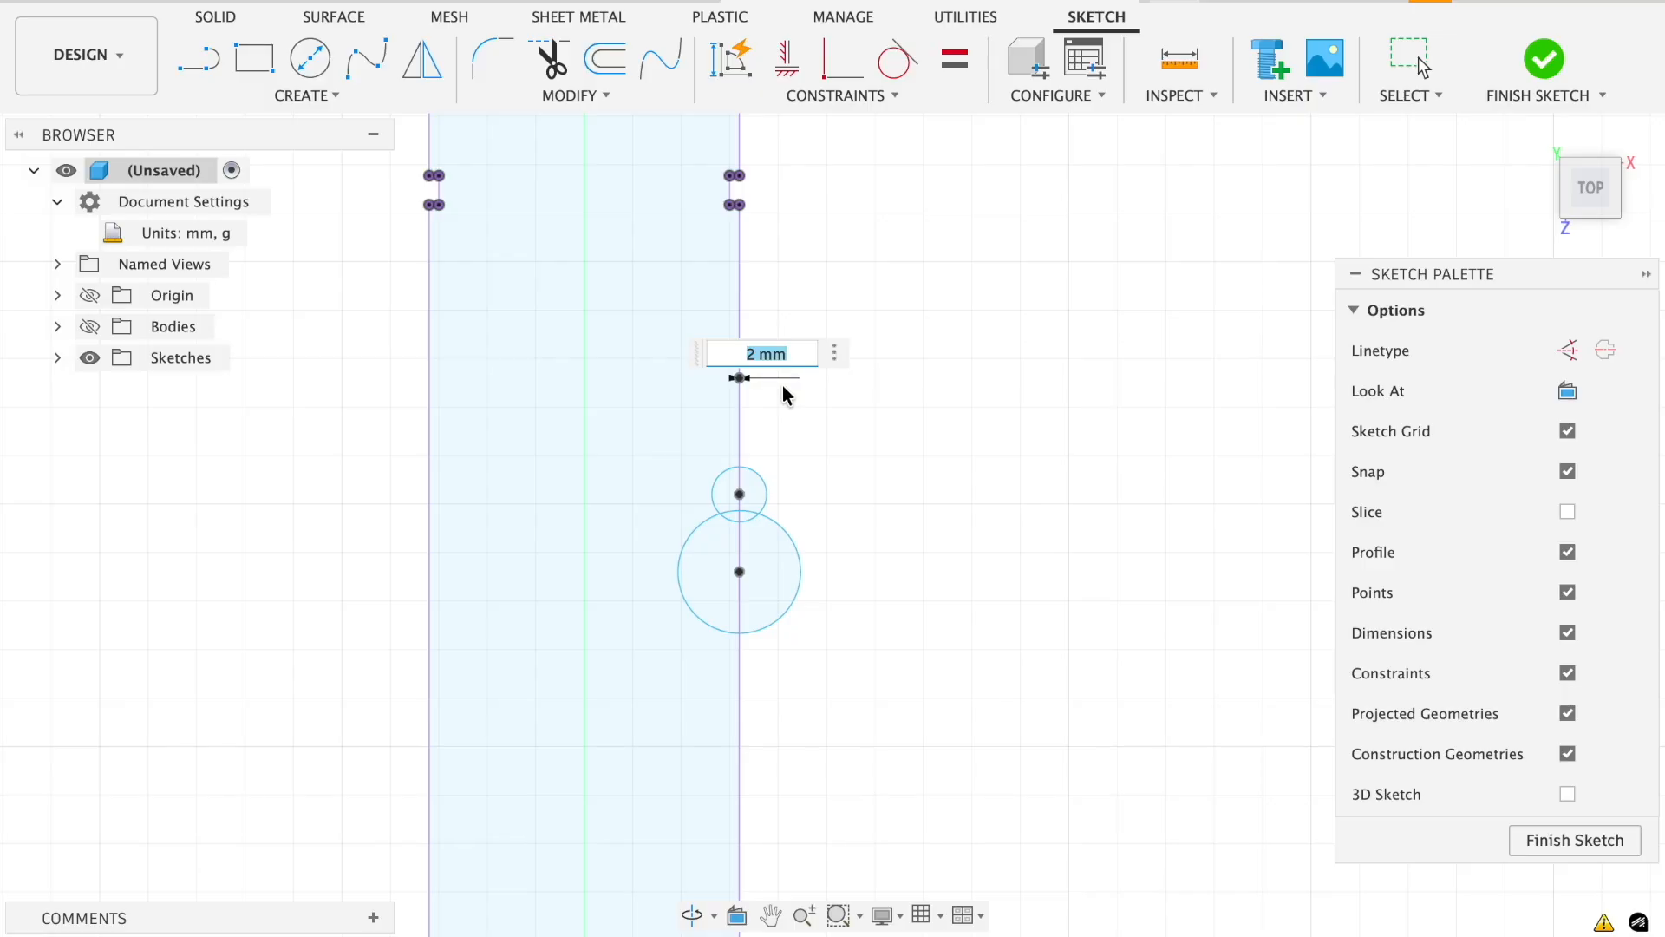
{"action": "scroll", "coordinate": [783, 387], "scroll_direction": "up", "scroll_amount": 3}
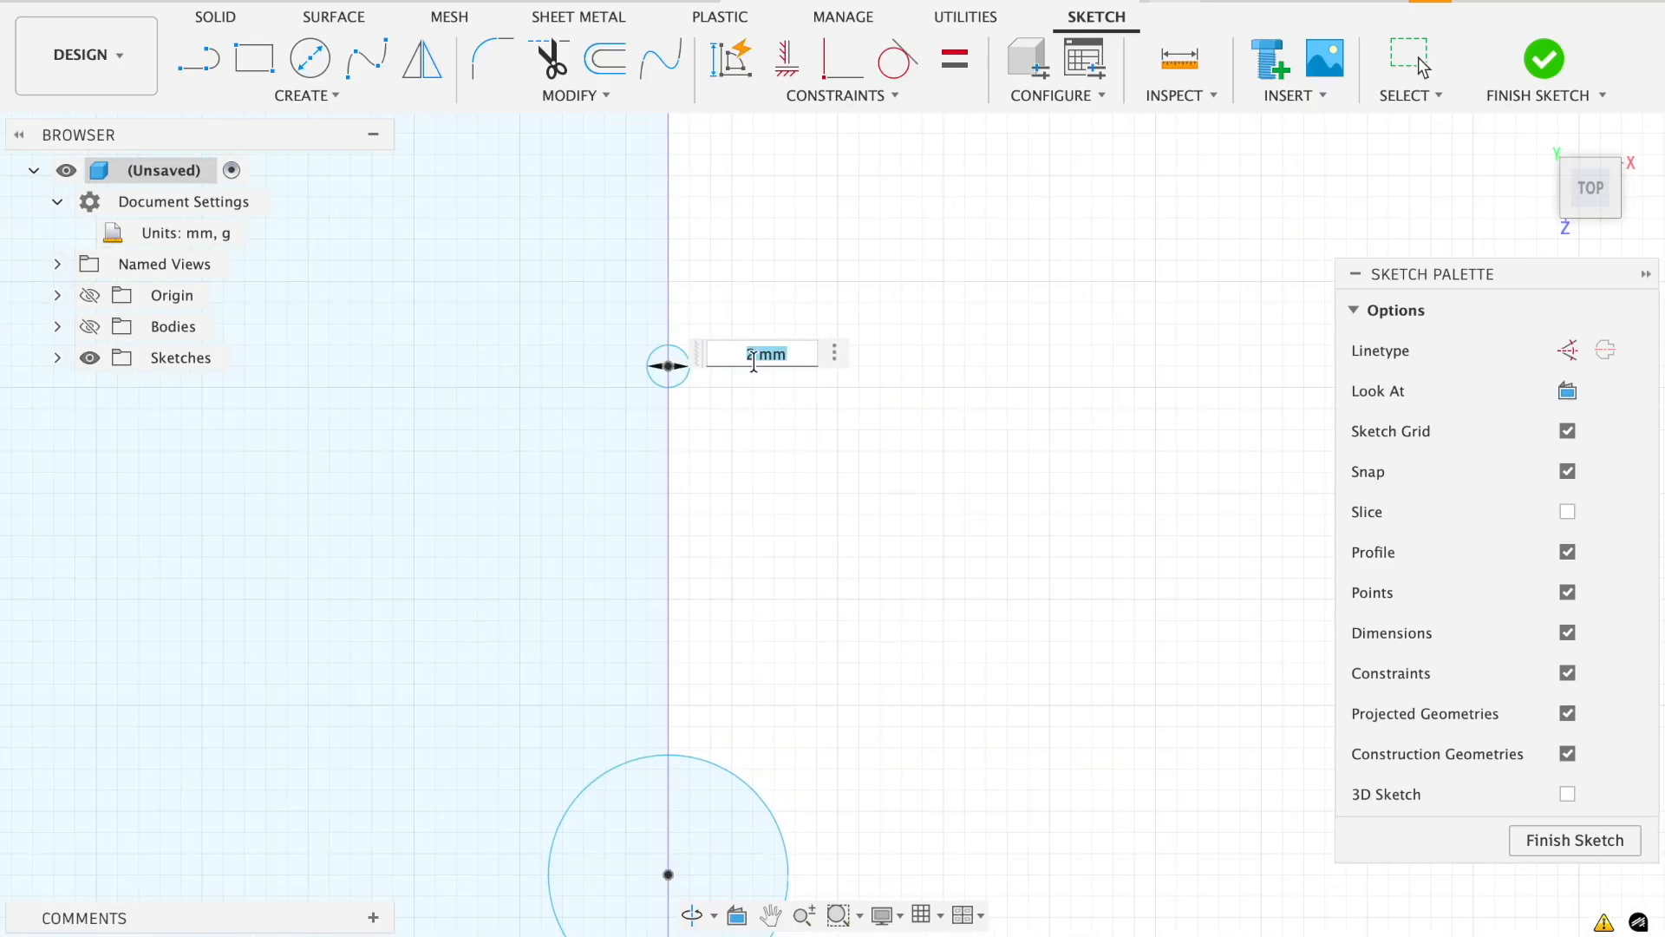
{"action": "key", "text": "Return"}
Dimension the middle circle's diameter as 2 mm.
{"action": "scroll", "coordinate": [763, 621], "scroll_direction": "down", "scroll_amount": 5}
{"action": "left_click", "coordinate": [696, 537]}
{"action": "left_click", "coordinate": [784, 477]}
{"action": "type", "text": "2"}
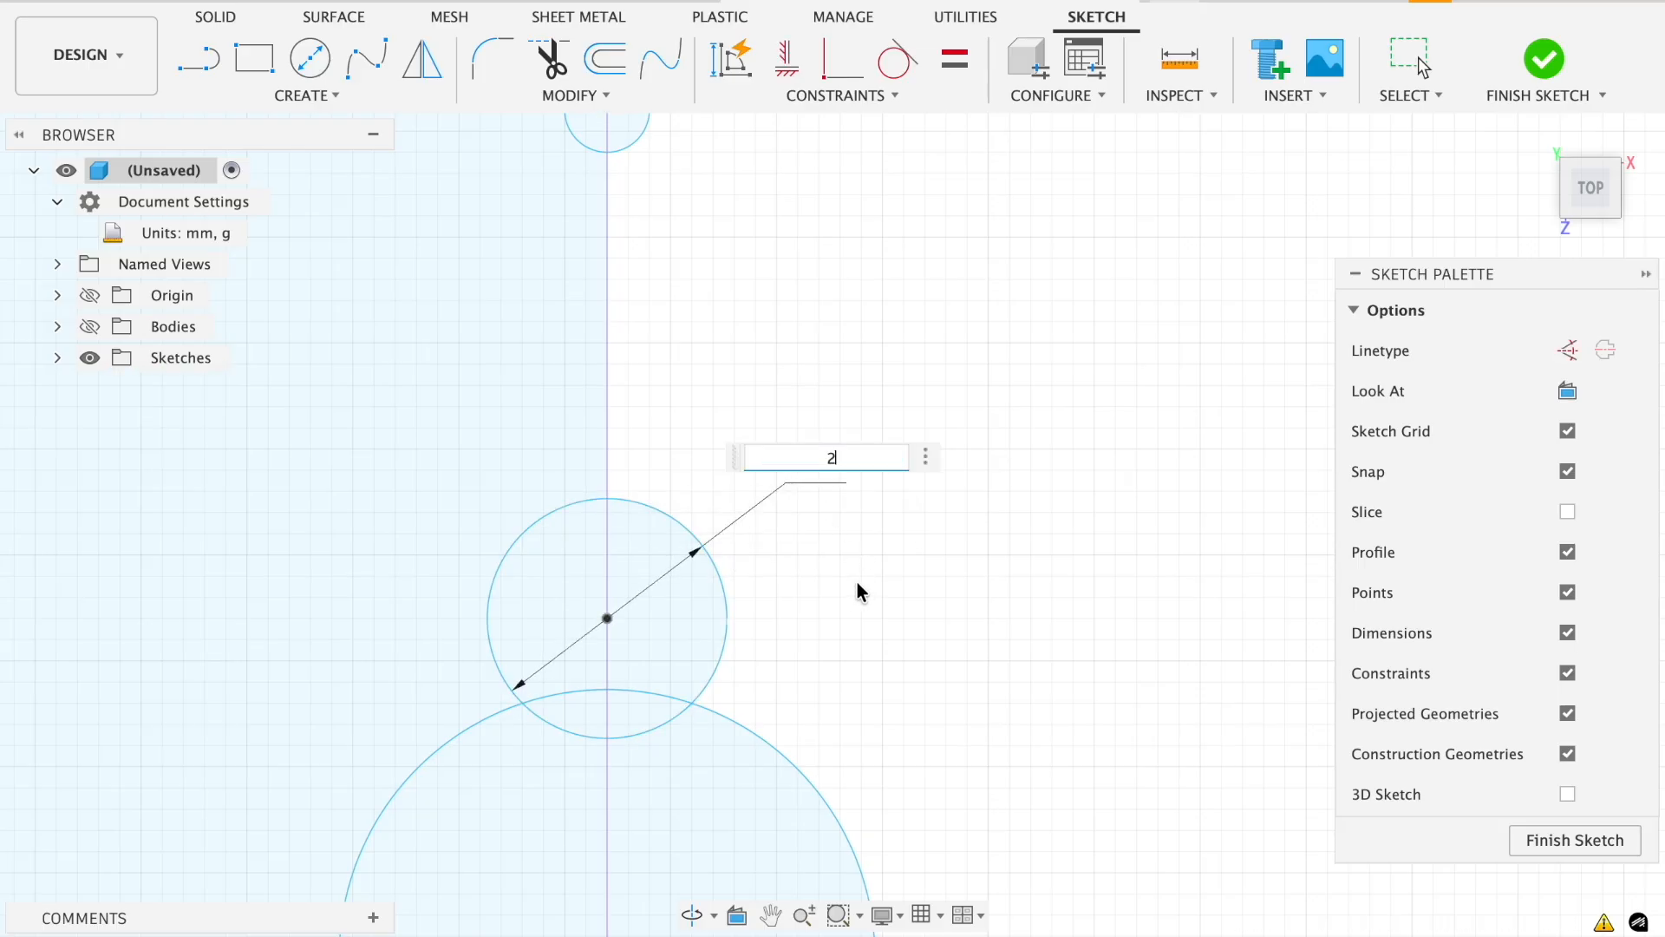
{"action": "key", "text": "Return"}
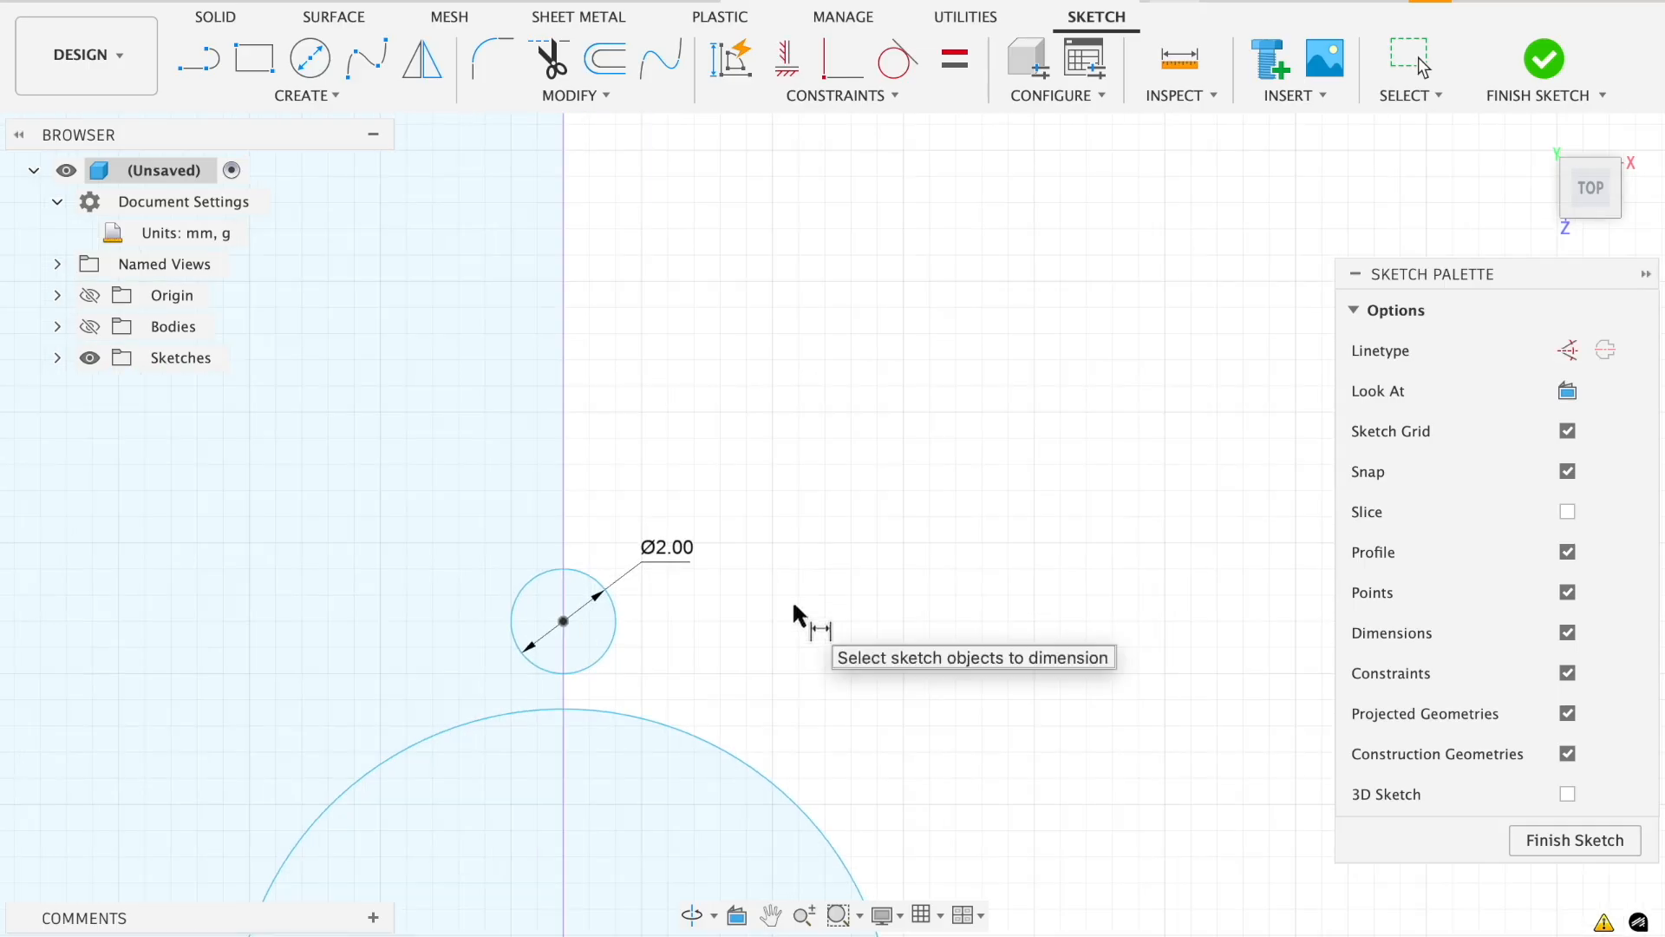
Dimension the circle farthest from the groove with a diameter of 2 mm.
{"action": "scroll", "coordinate": [792, 613], "scroll_direction": "down", "scroll_amount": 3}
{"action": "middle_click_drag", "start_coordinate": [811, 731], "coordinate": [736, 374]}
{"action": "left_click", "coordinate": [742, 396]}
{"action": "left_click", "coordinate": [803, 366]}
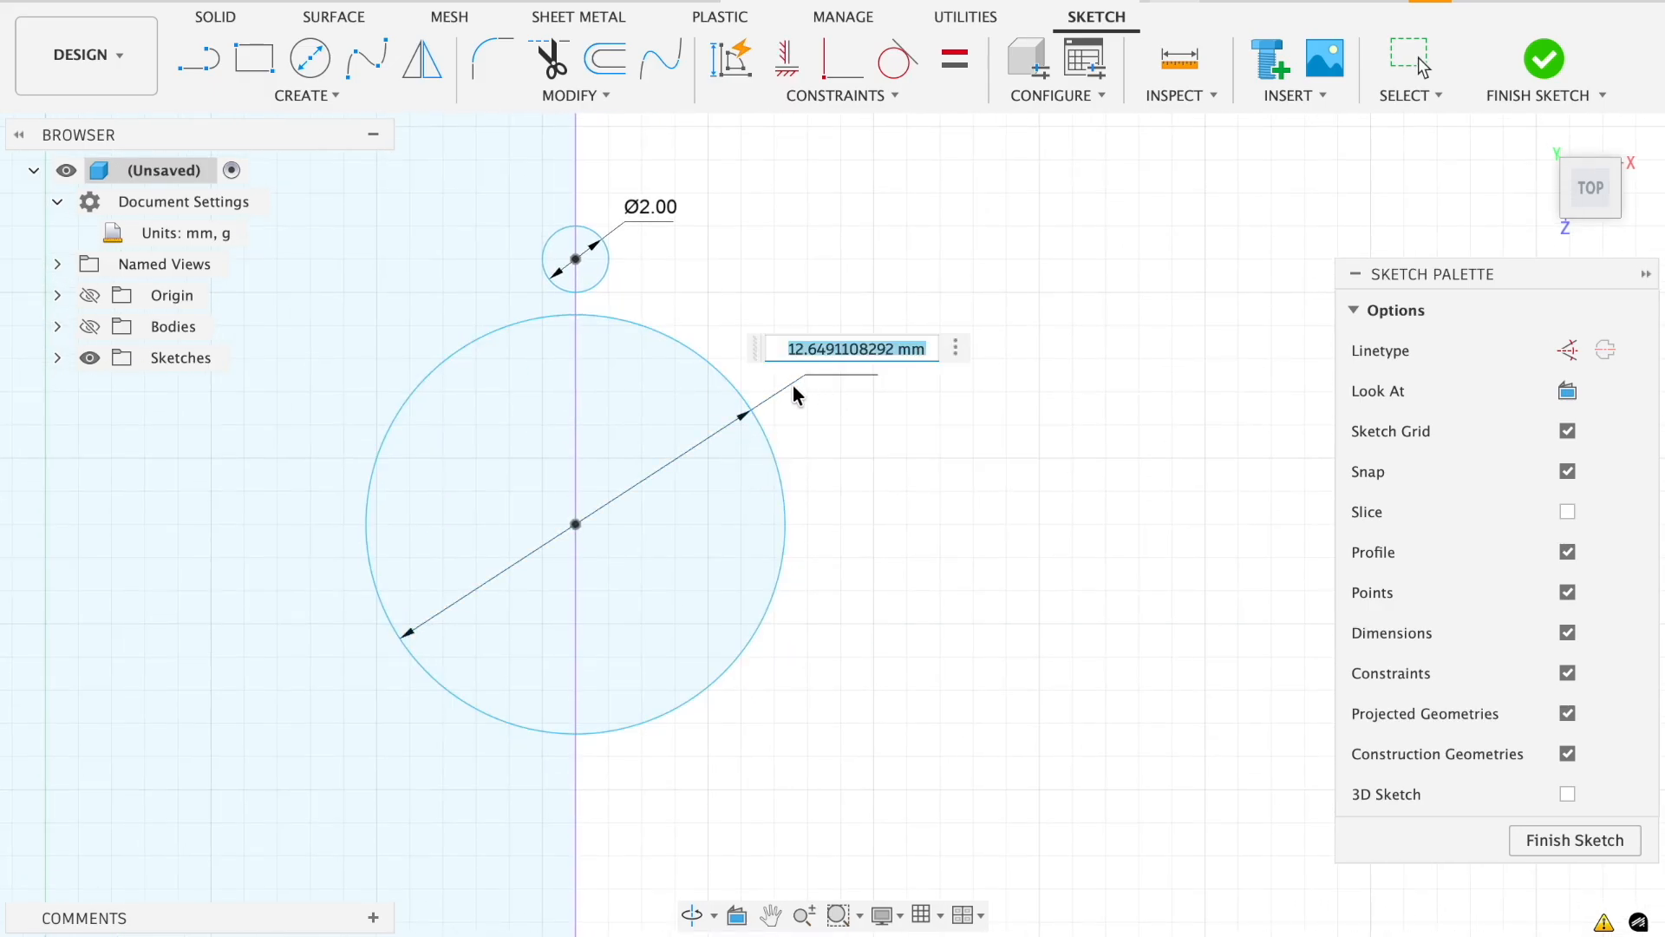
{"action": "type", "text": "2"}
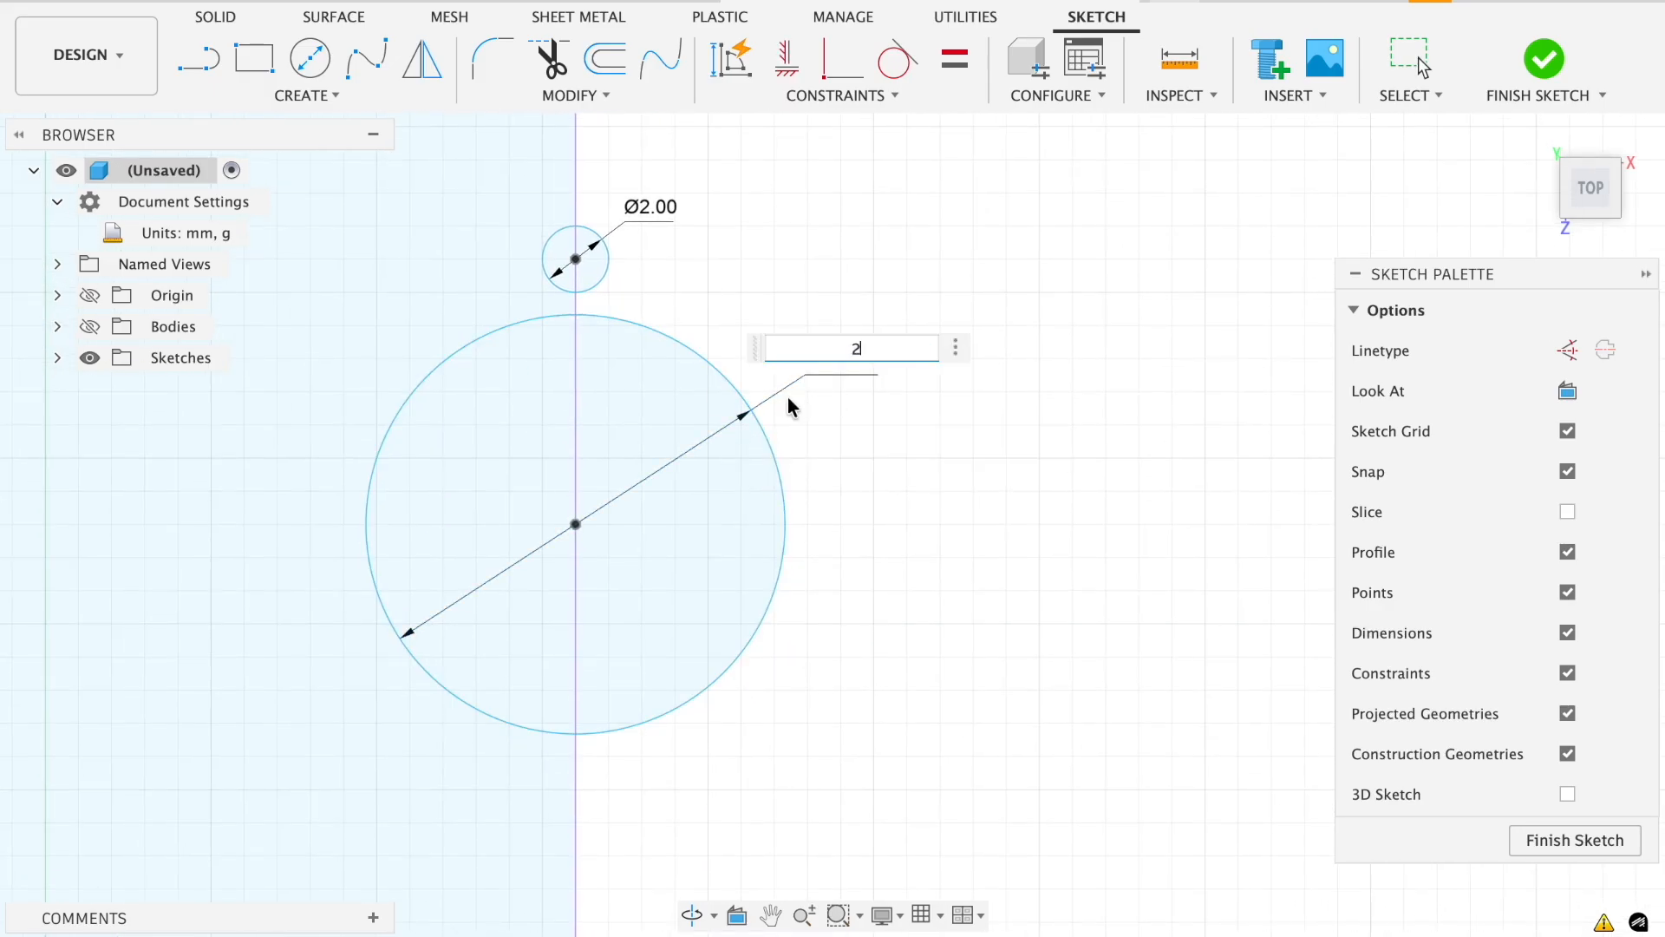
{"action": "right_click", "coordinate": [847, 424]}
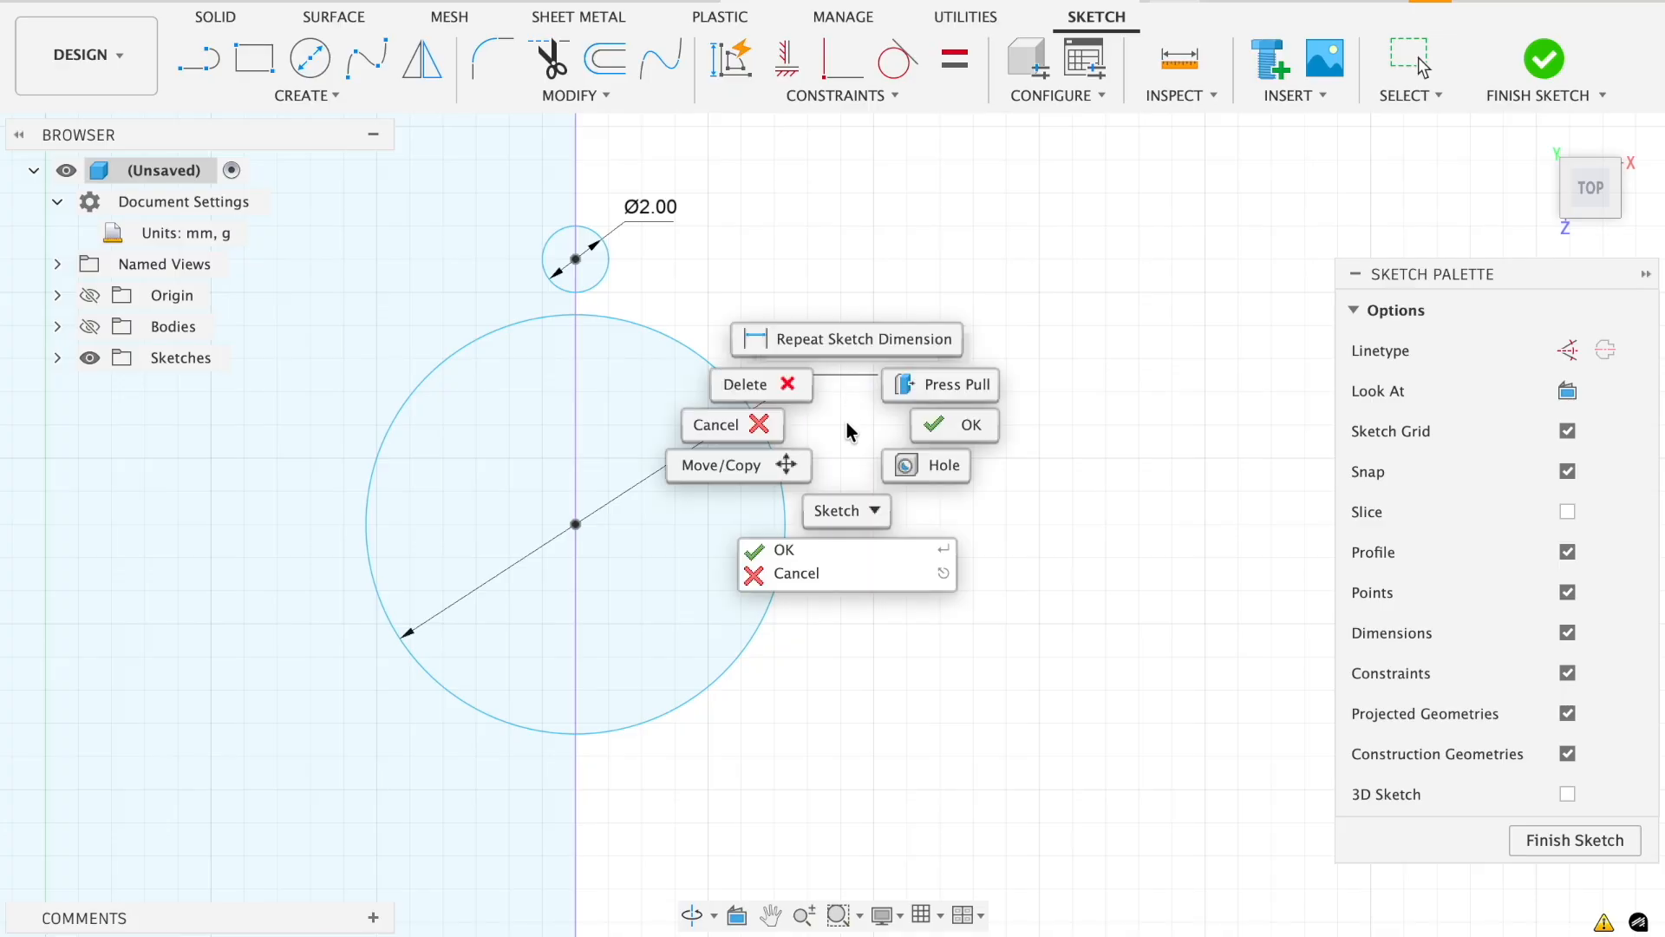
{"action": "left_click", "coordinate": [953, 429]}
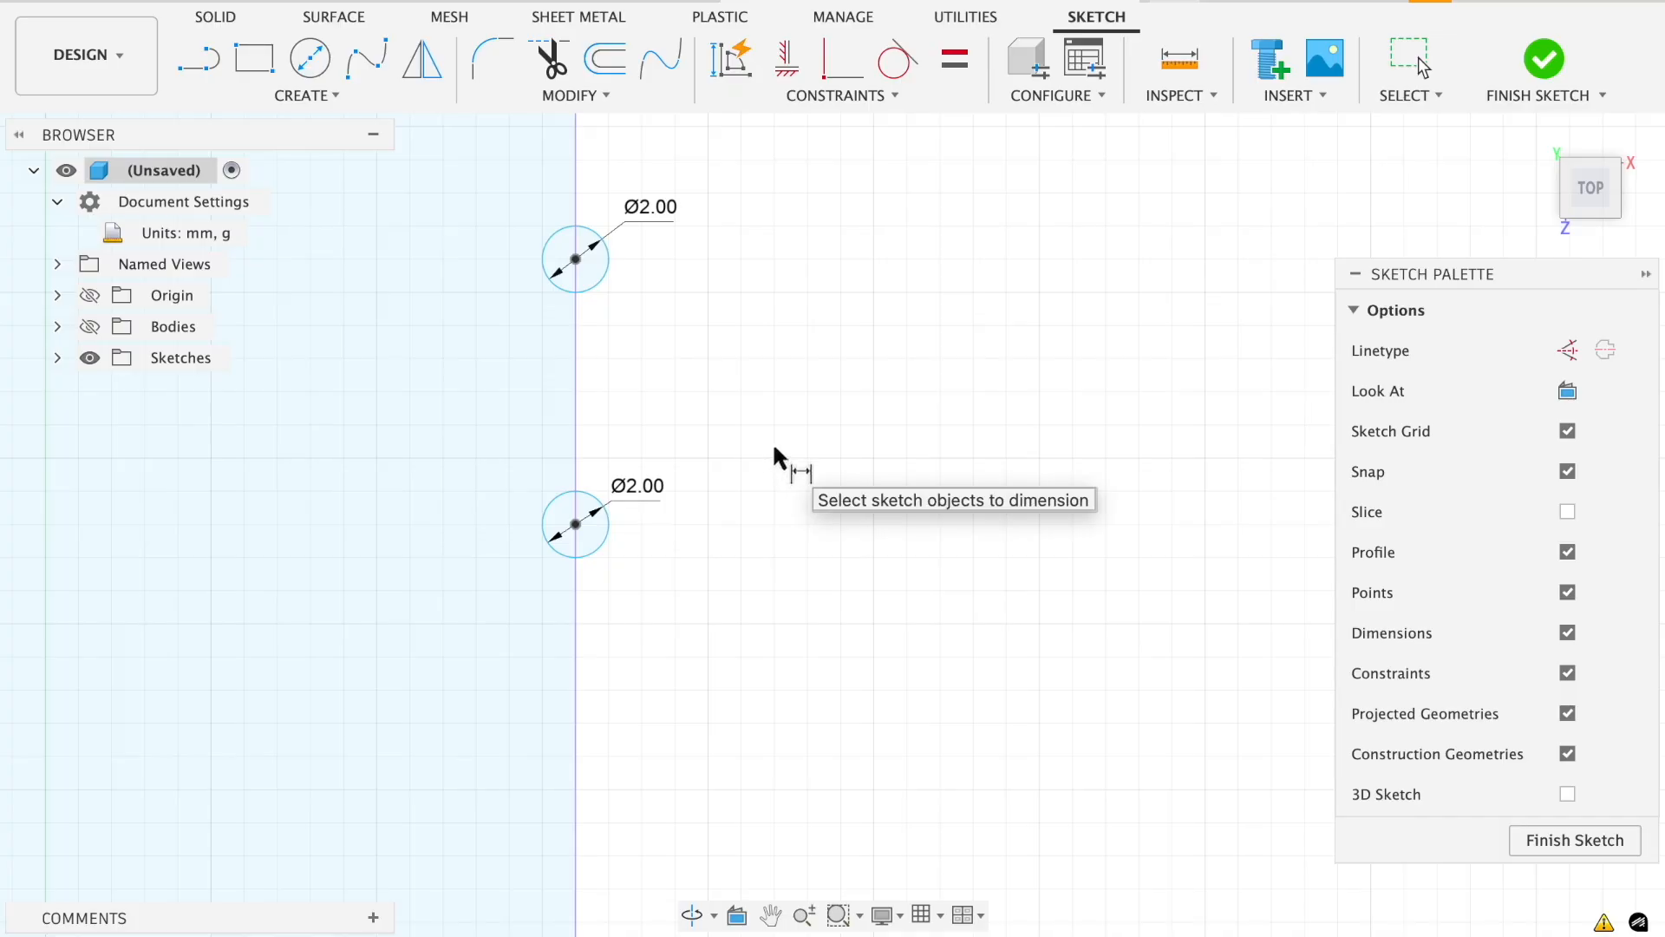
Finish the sketch with the three circles and show the bodies again.
{"action": "middle_click_drag", "start_coordinate": [741, 363], "coordinate": [727, 539]}
{"action": "scroll", "coordinate": [725, 539], "scroll_direction": "down", "scroll_amount": 4}
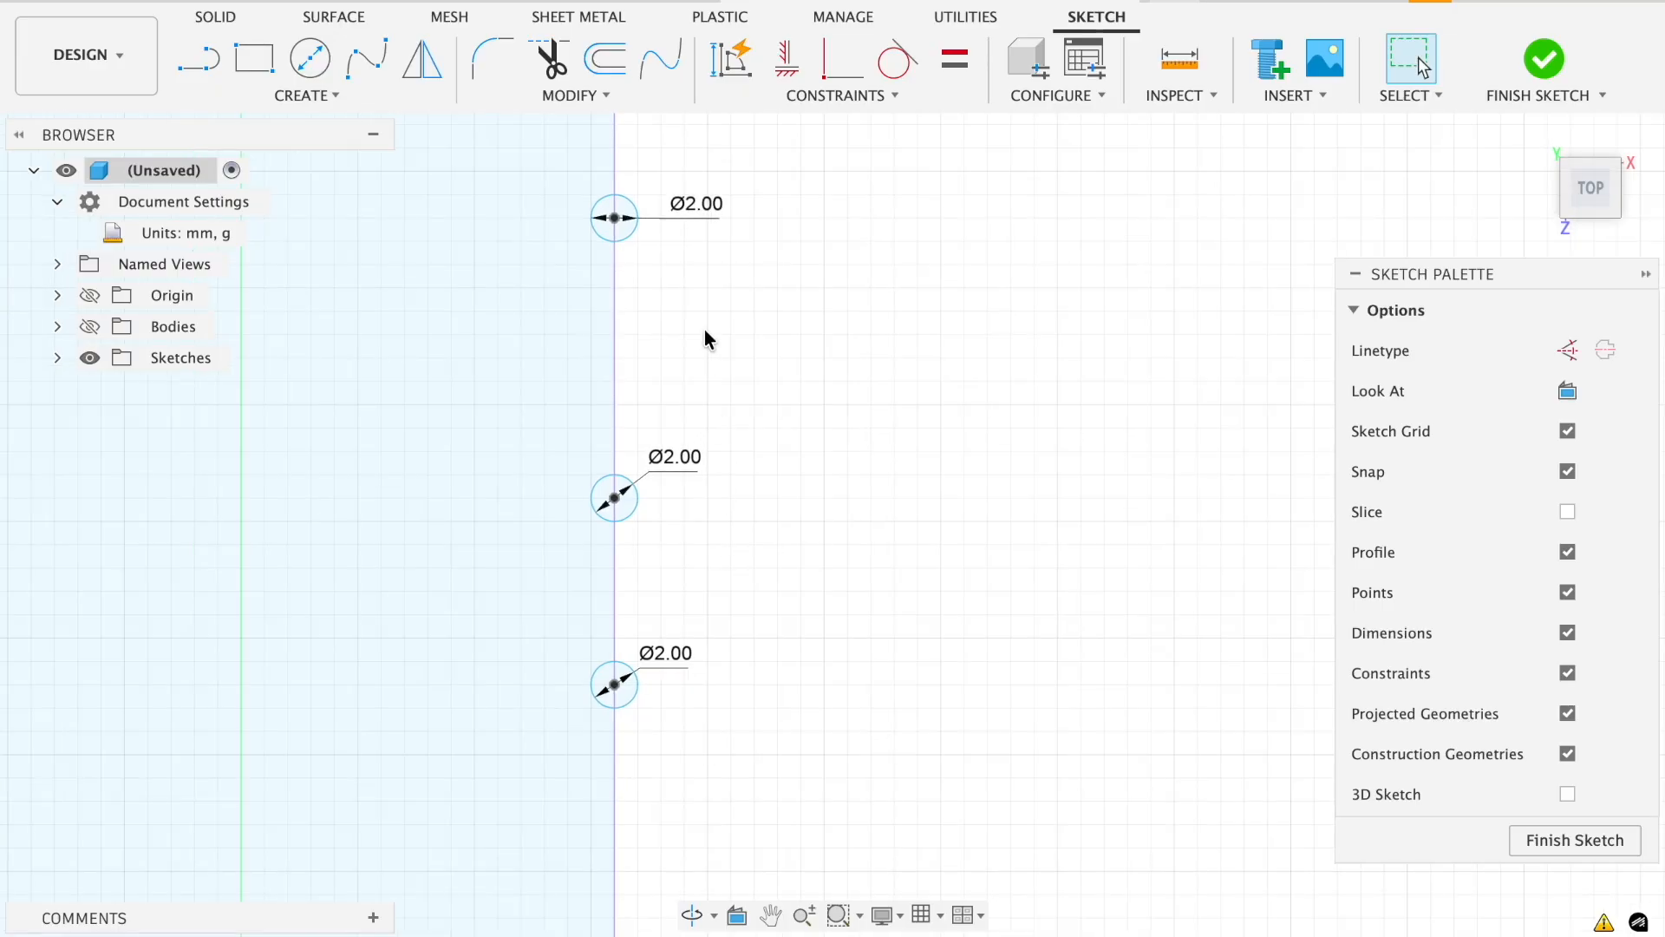
{"action": "left_click", "coordinate": [1540, 61]}
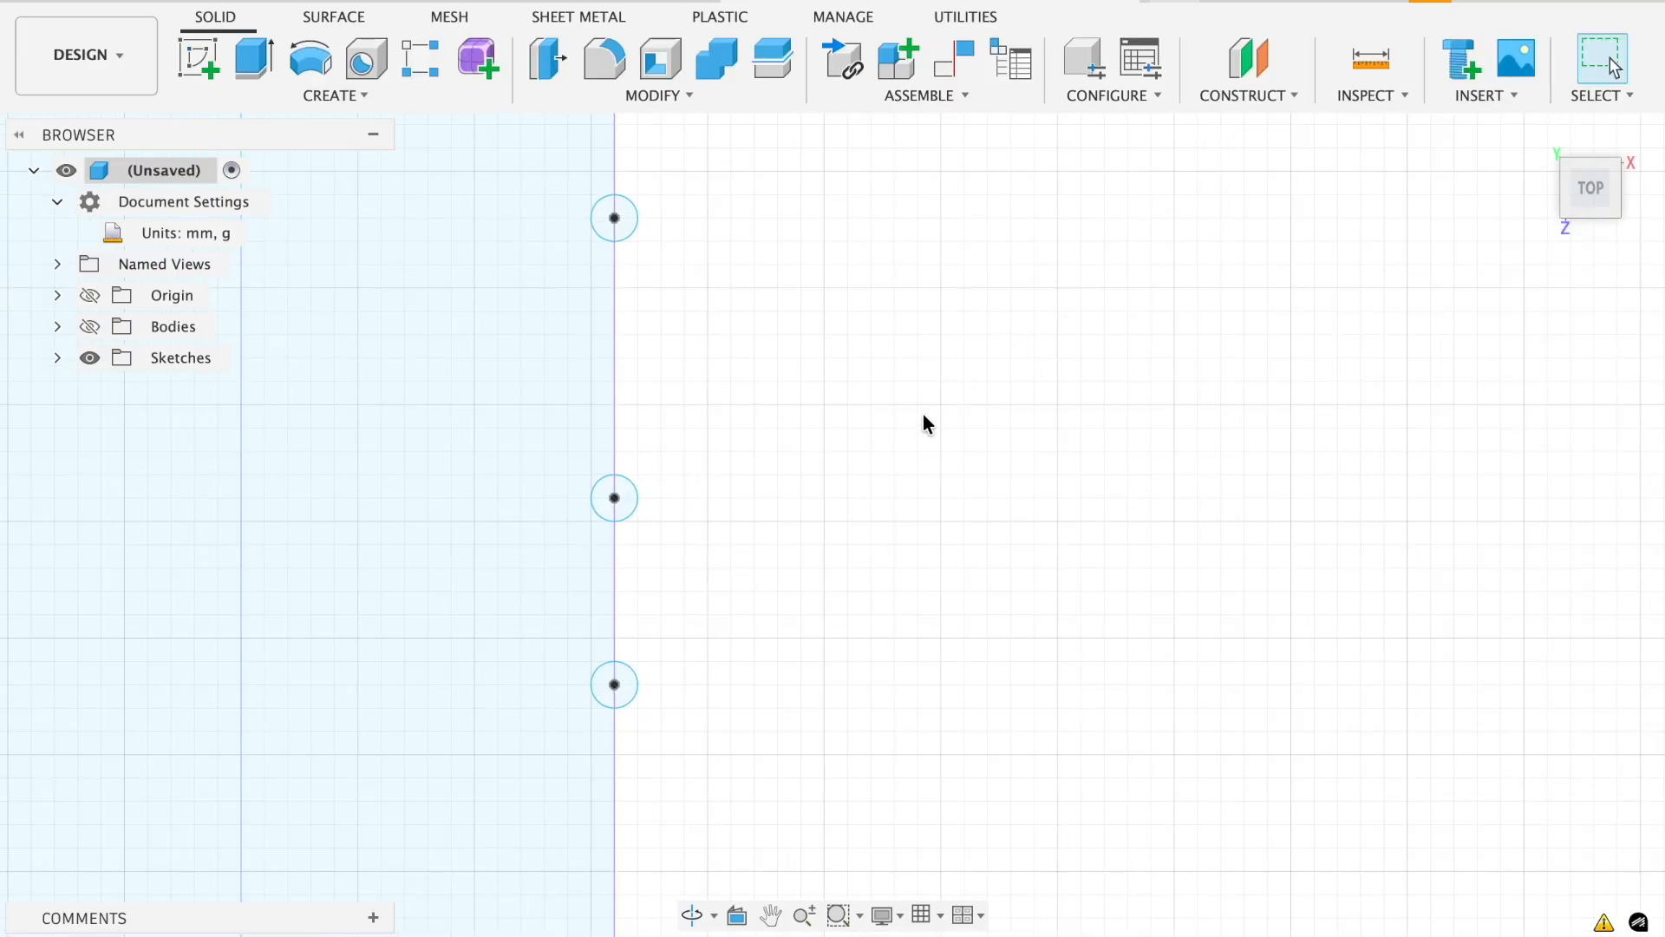
{"action": "scroll", "coordinate": [1029, 455], "scroll_direction": "down", "scroll_amount": 5}
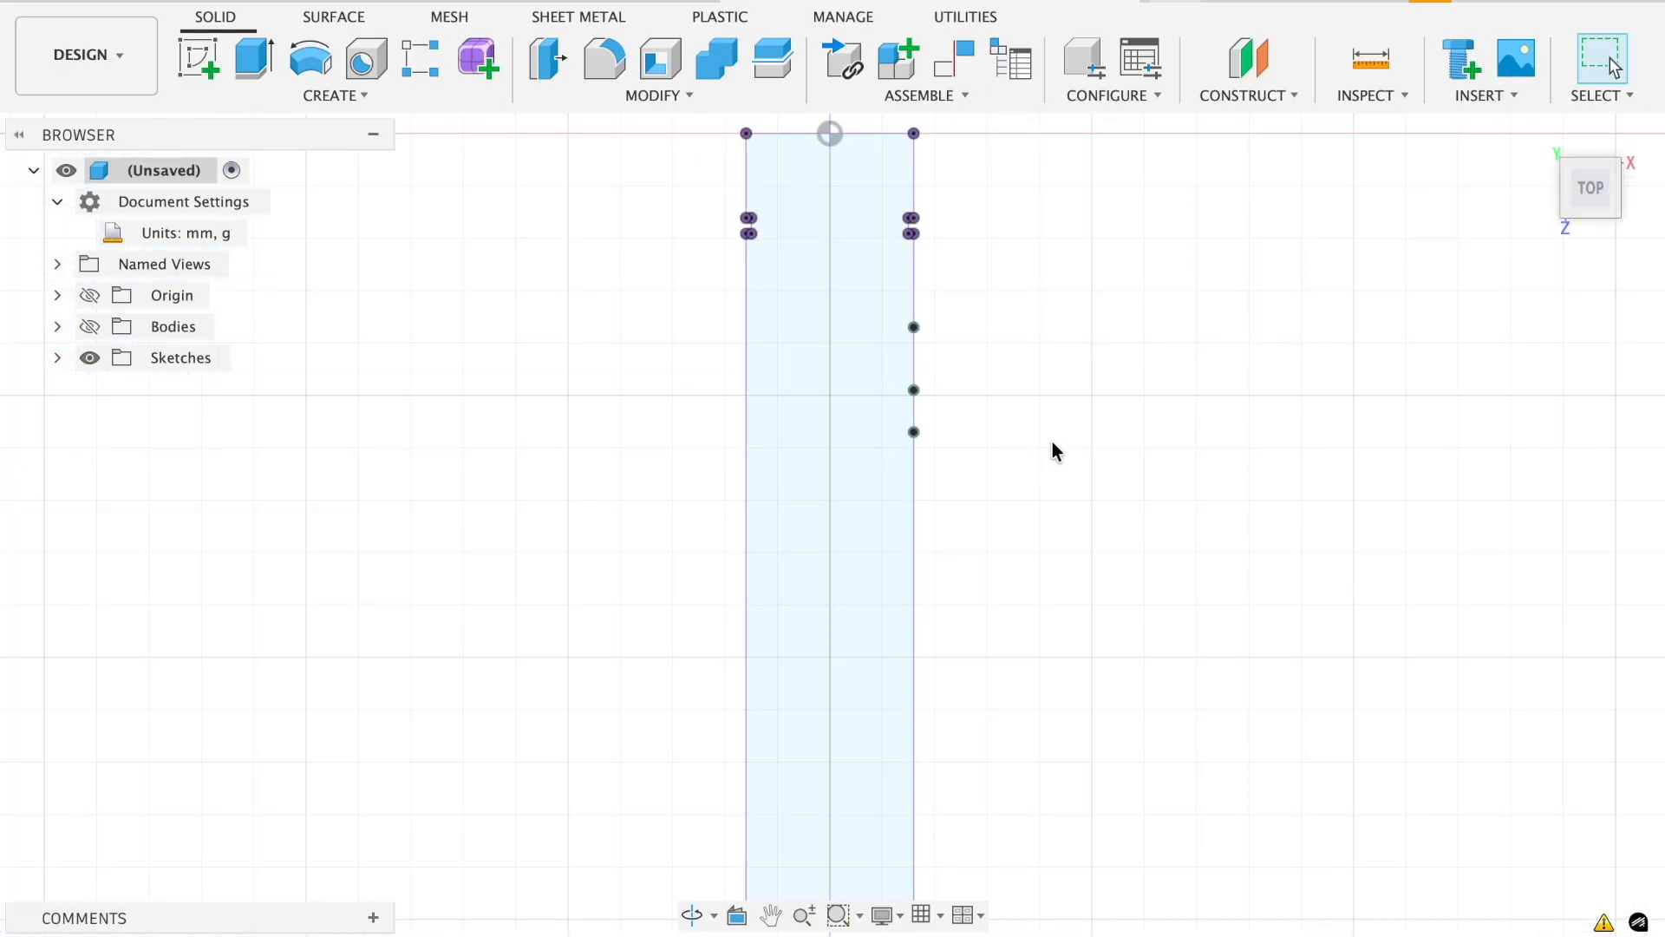
{"action": "scroll", "coordinate": [1053, 446], "scroll_direction": "down", "scroll_amount": 3}
{"action": "mouse_move", "coordinate": [1052, 445]}
{"action": "middle_mouse_down", "text": "shift"}
{"action": "mouse_move", "coordinate": [1078, 420]}
{"action": "mouse_move", "coordinate": [1032, 436]}
{"action": "middle_mouse_up", "text": "shift"}
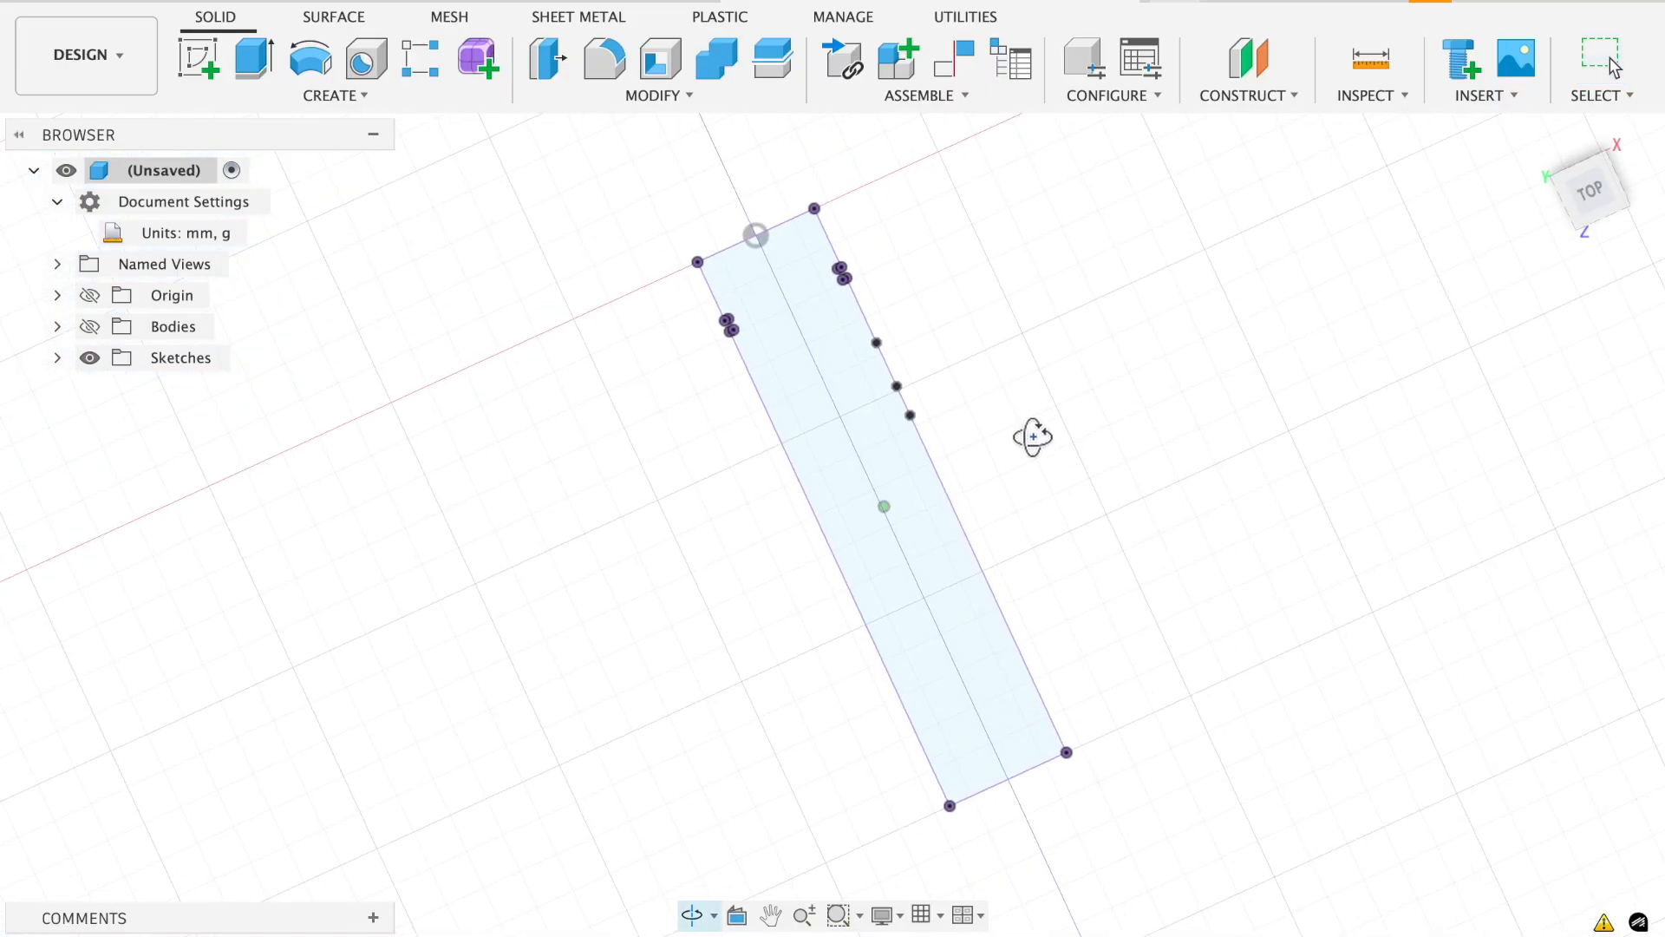
{"action": "left_click", "coordinate": [89, 327]}
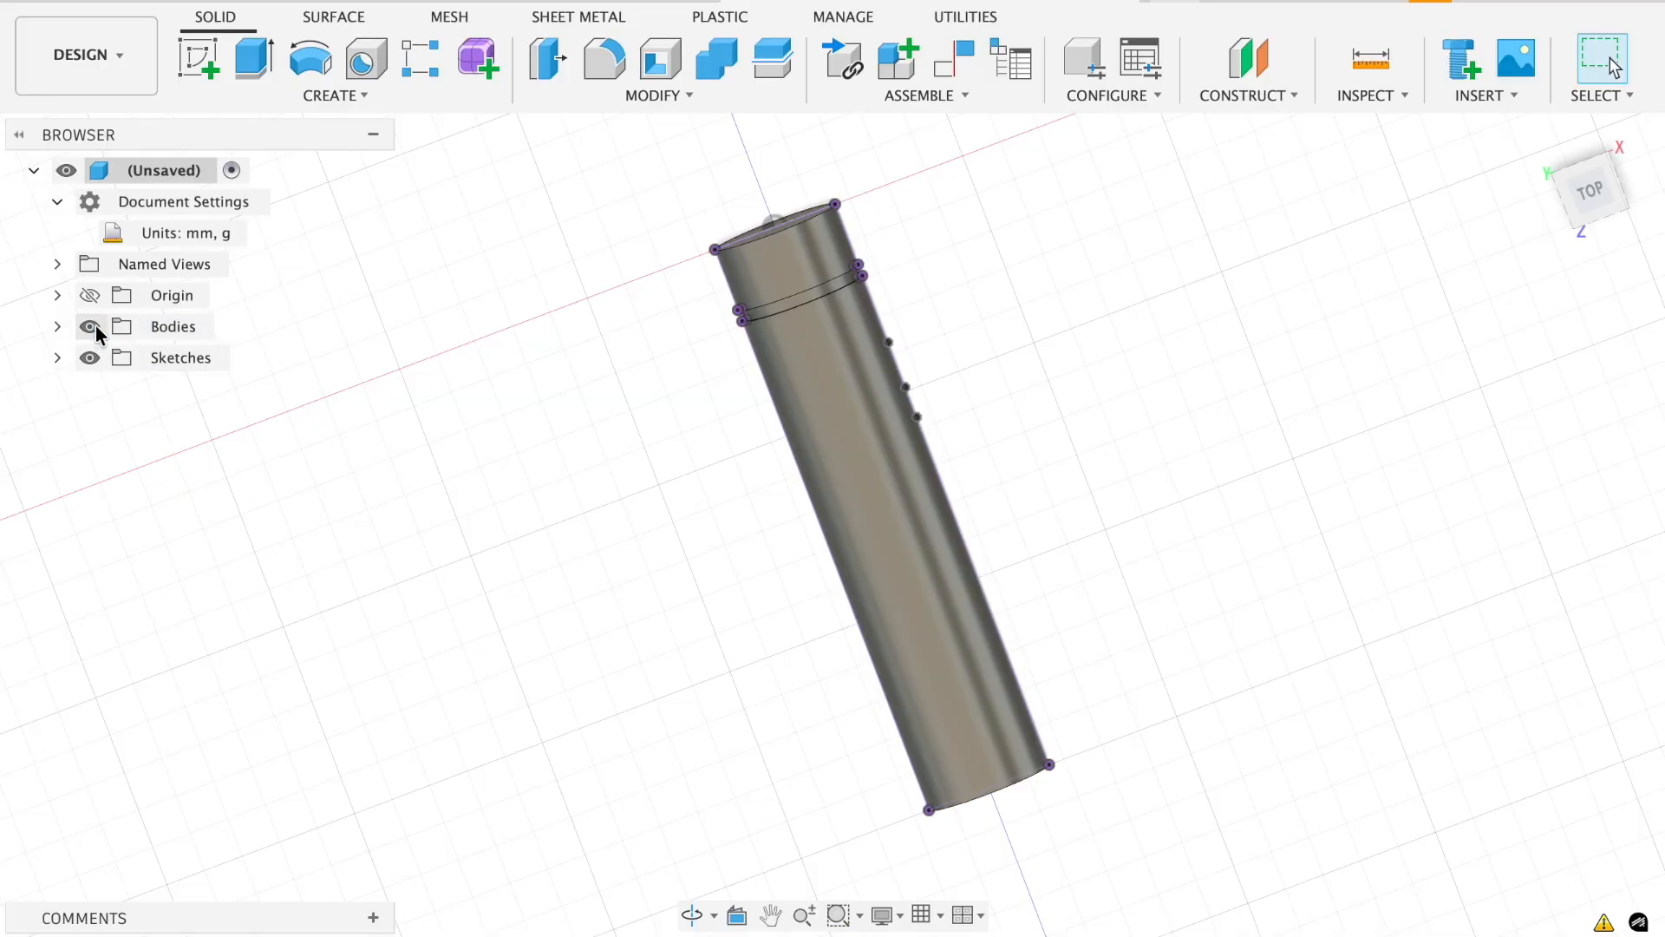
{"action": "left_click", "coordinate": [1609, 163]}
{"action": "scroll", "coordinate": [924, 466], "scroll_direction": "up", "scroll_amount": 5}
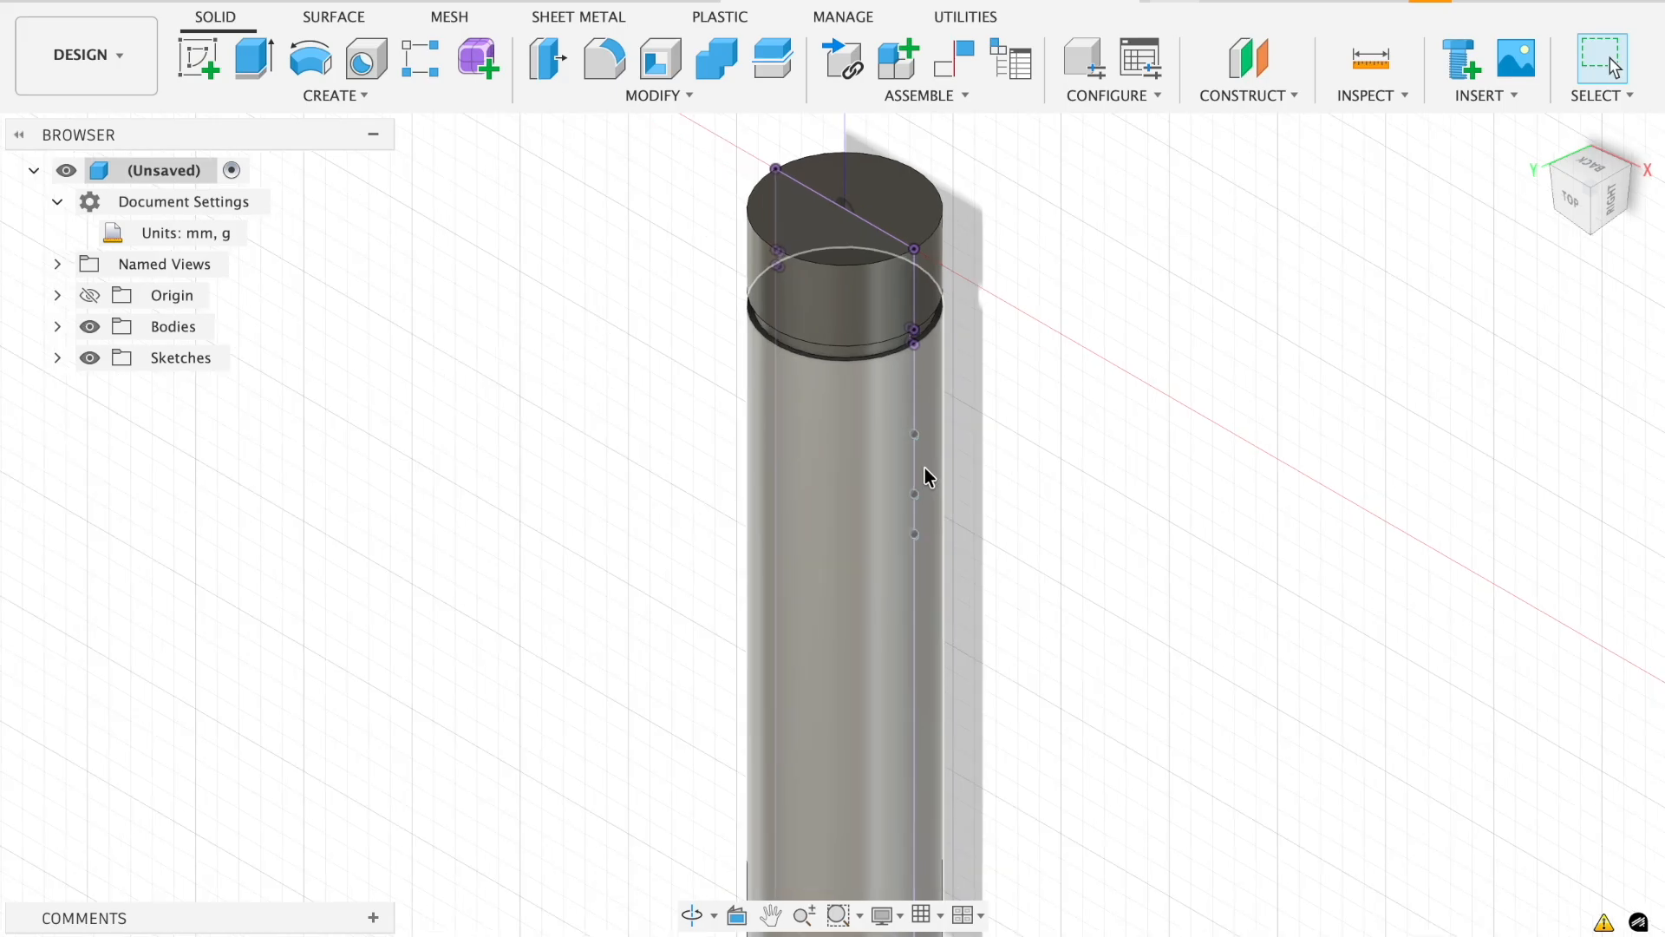
{"action": "scroll", "coordinate": [924, 468], "scroll_direction": "up", "scroll_amount": 5}
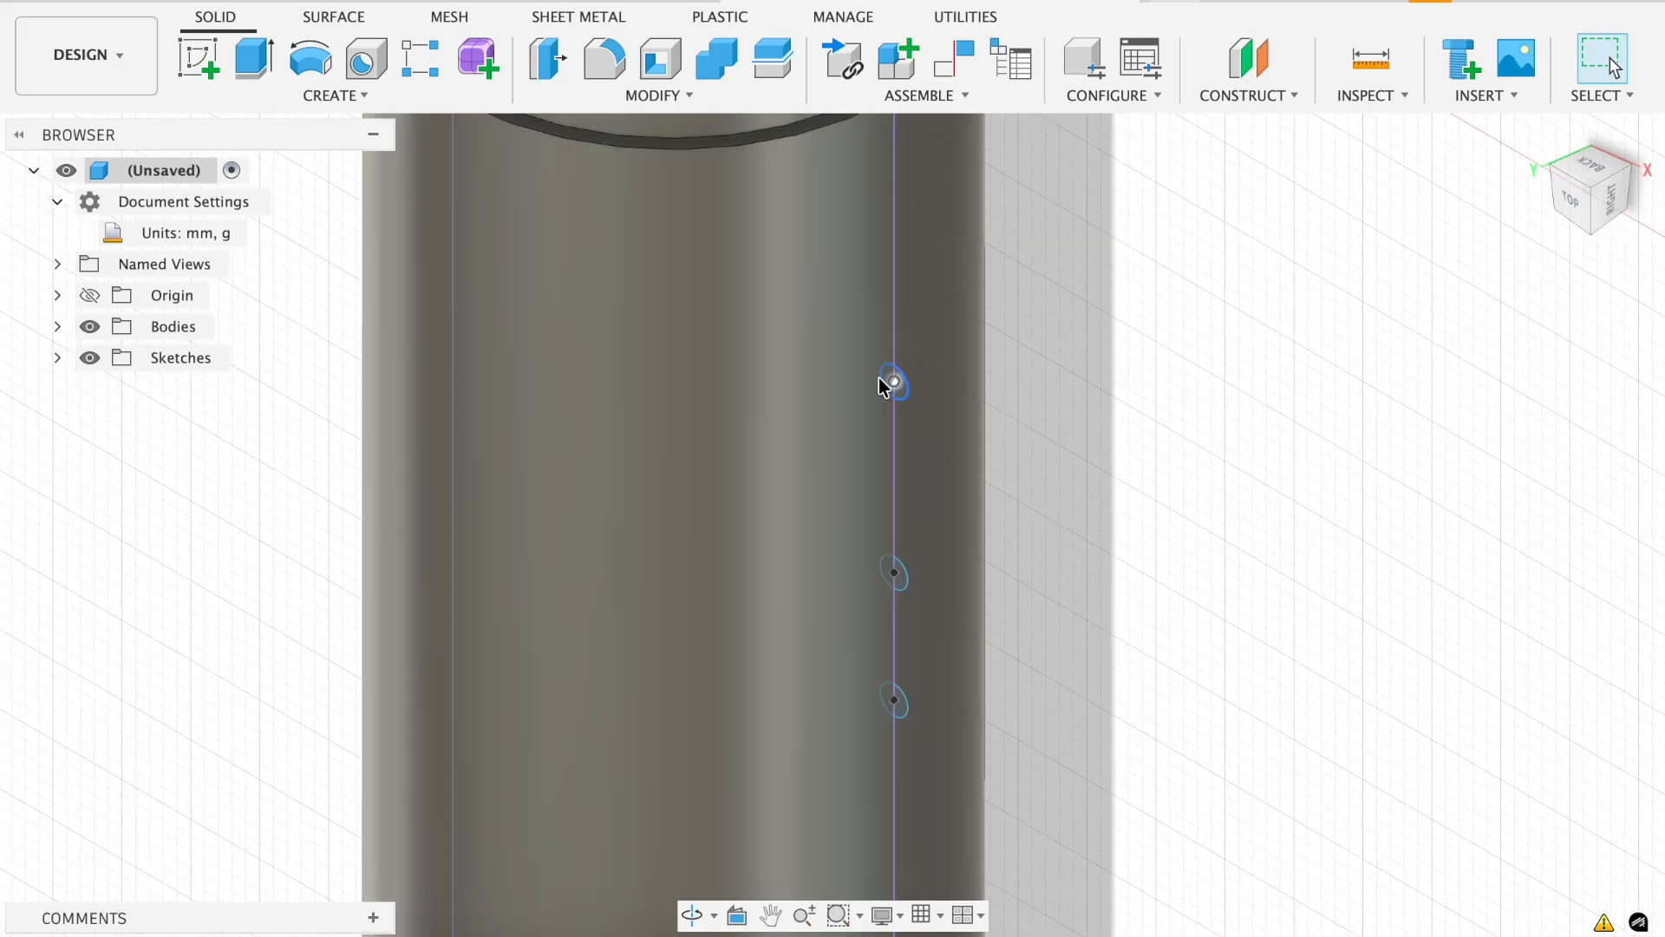
Revolve the inner half of the circle nearest the groove 360 degrees around the cylinder's central Z axis as a cut.
{"action": "scroll", "coordinate": [902, 394], "scroll_direction": "up", "scroll_amount": 4}
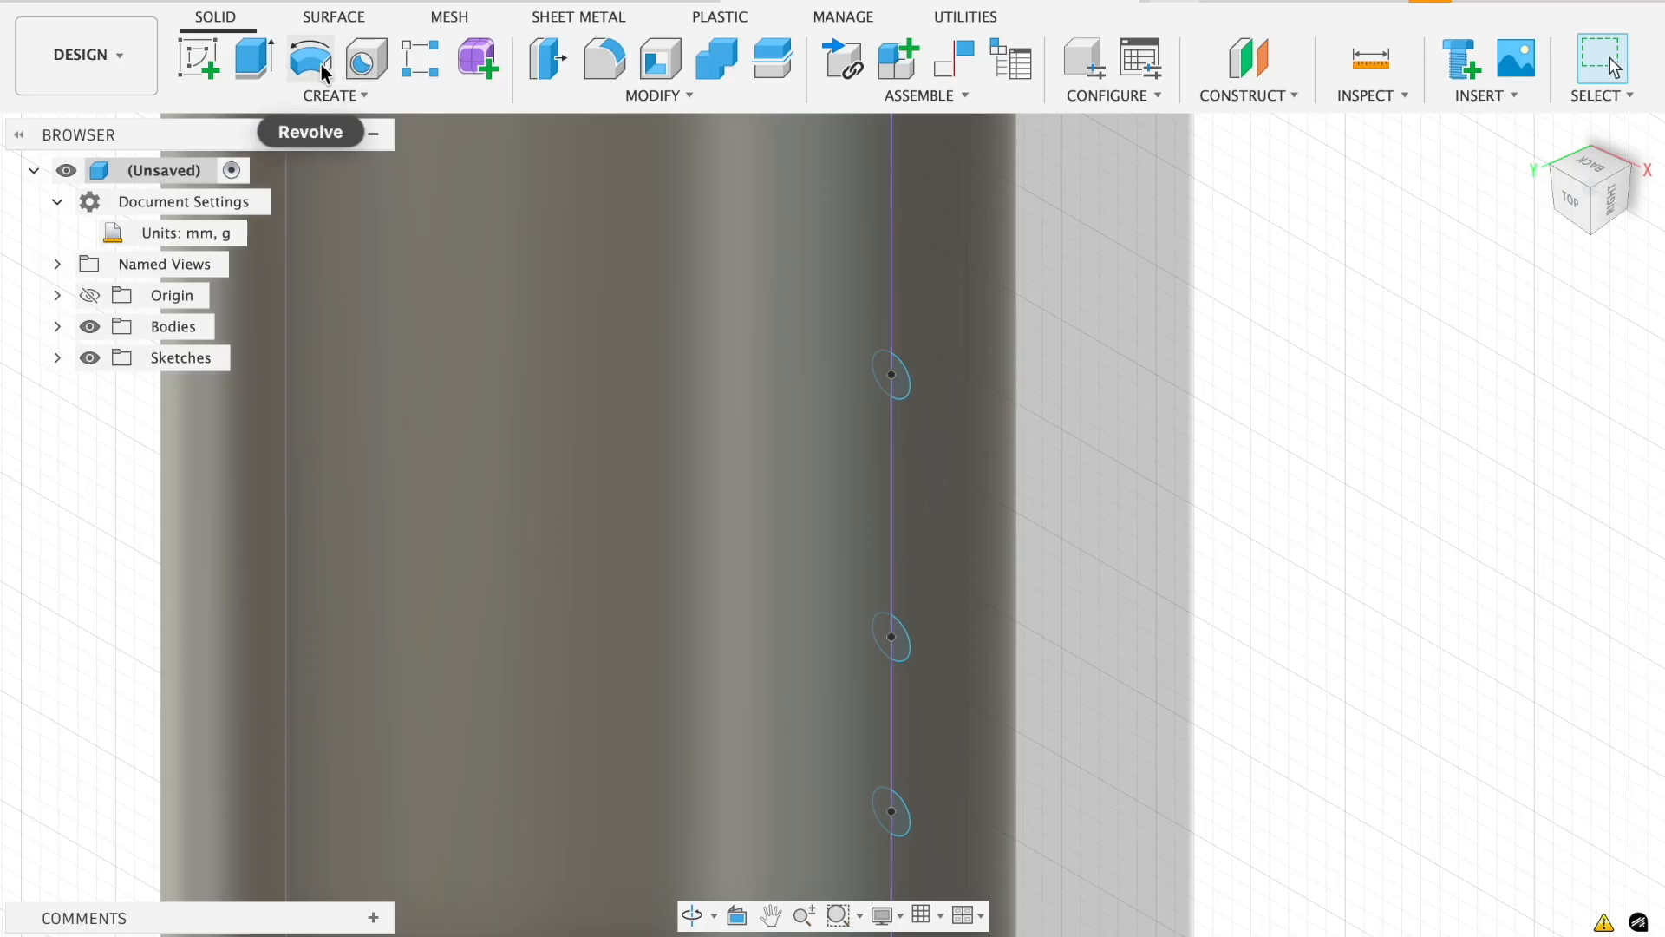
{"action": "left_click", "coordinate": [310, 61]}
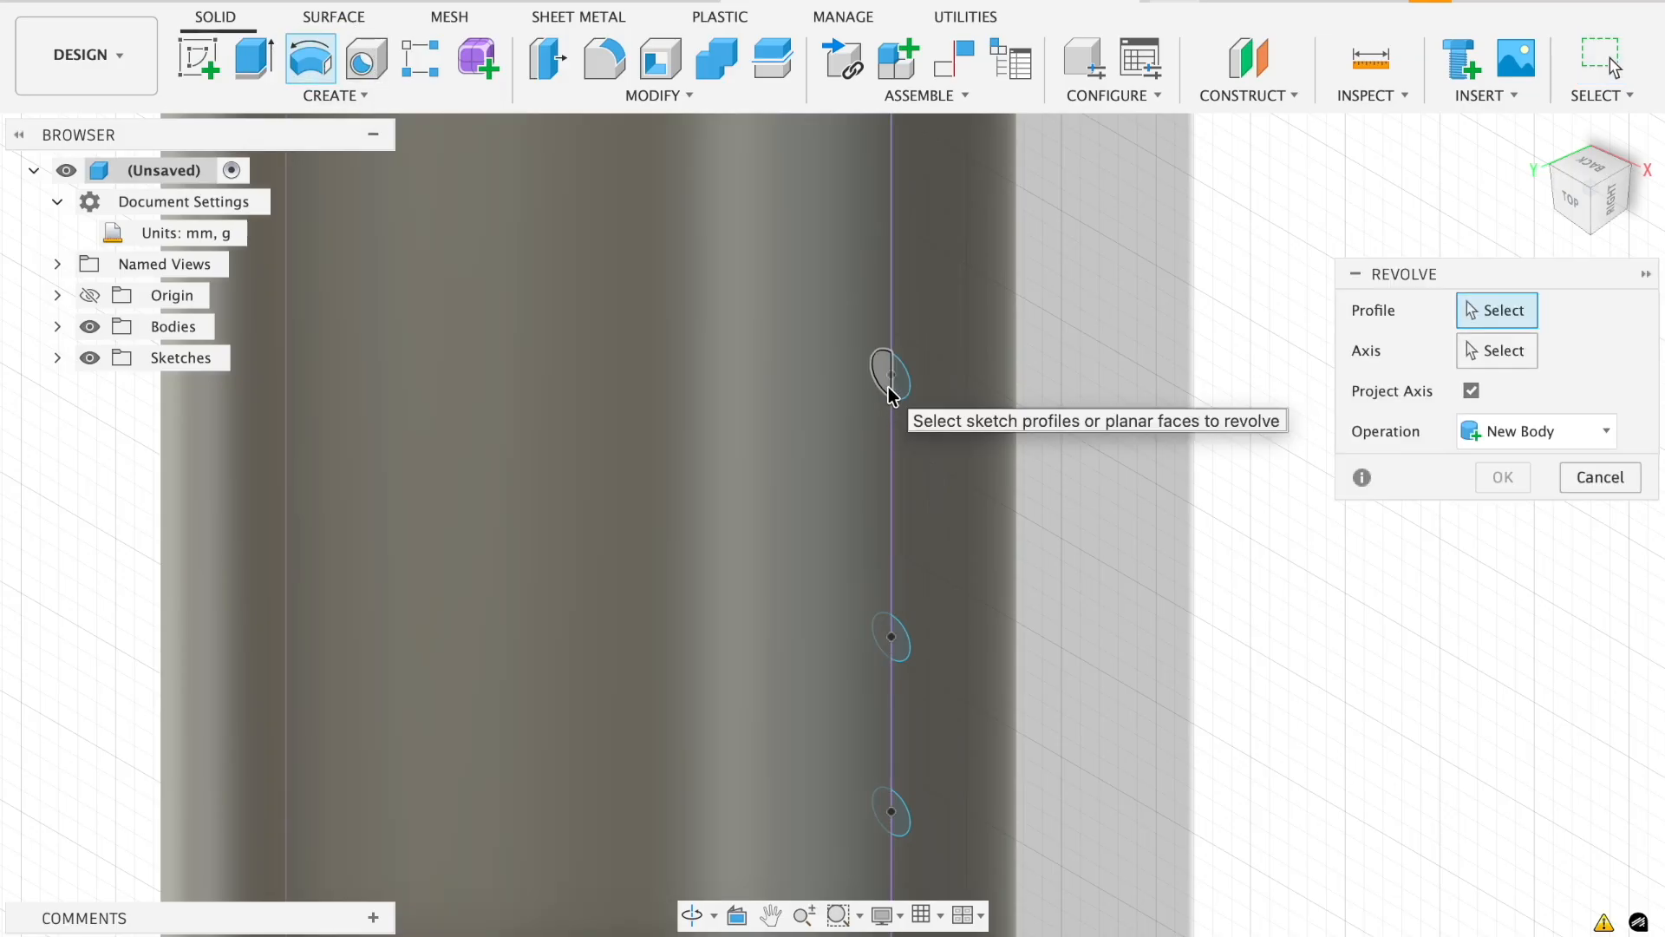
{"action": "left_click", "coordinate": [883, 382]}
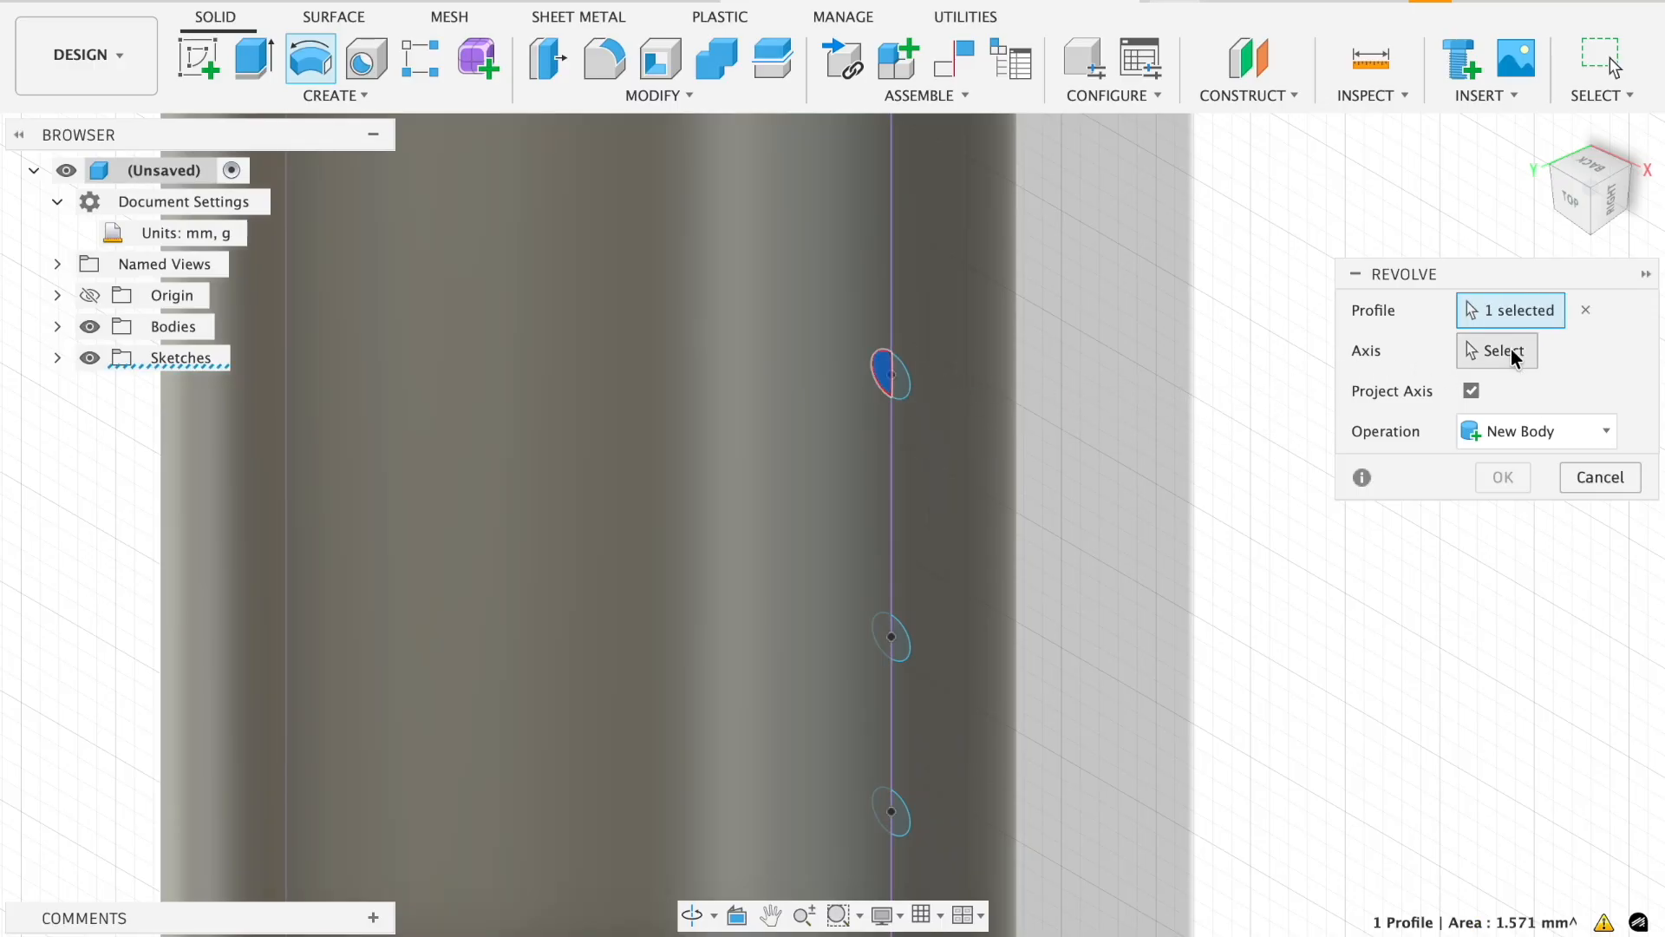
{"action": "left_click", "coordinate": [1506, 350]}
{"action": "scroll", "coordinate": [1266, 392], "scroll_direction": "down", "scroll_amount": 5}
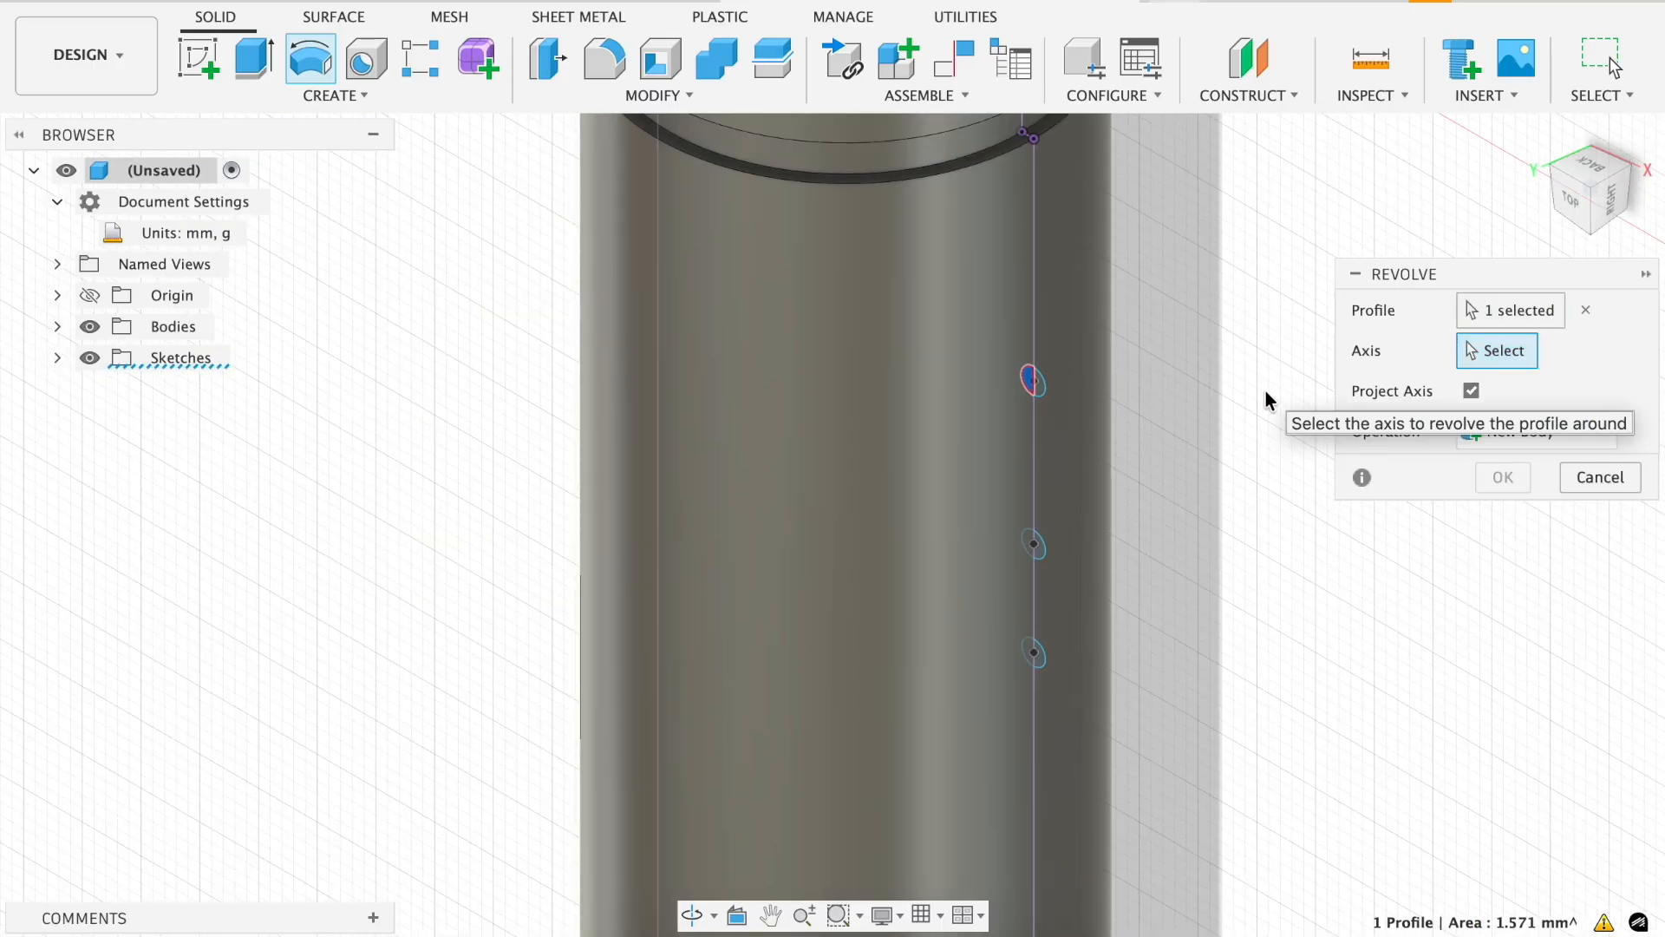
{"action": "middle_click_drag", "start_coordinate": [977, 334], "coordinate": [787, 615]}
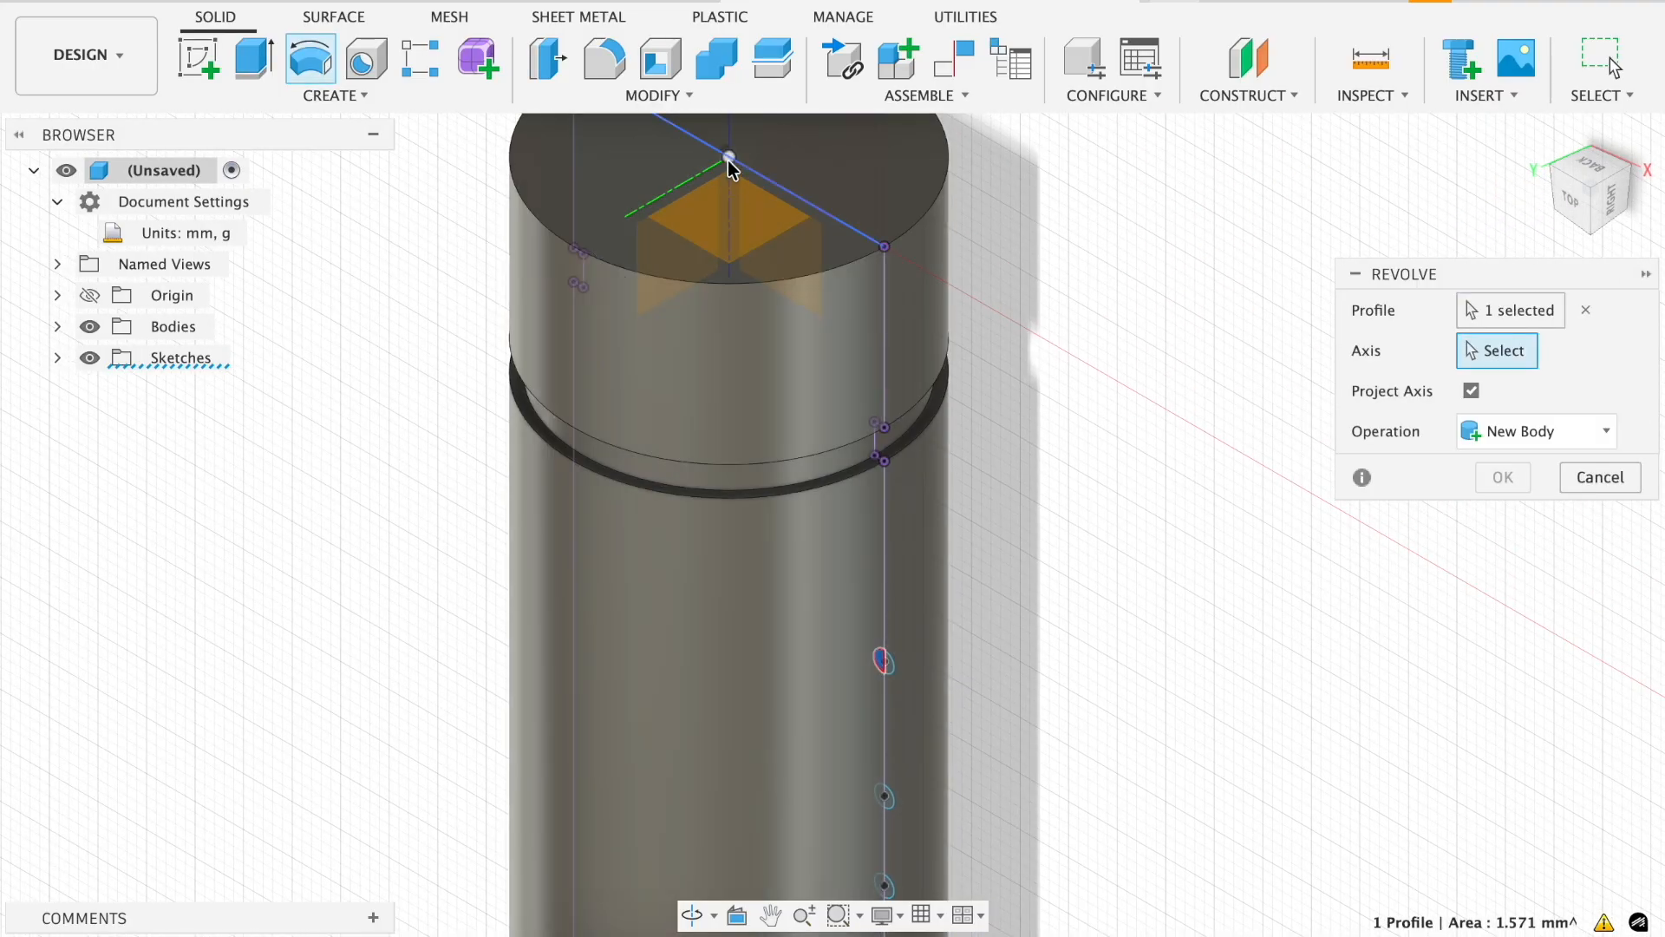
{"action": "left_click", "coordinate": [731, 196]}
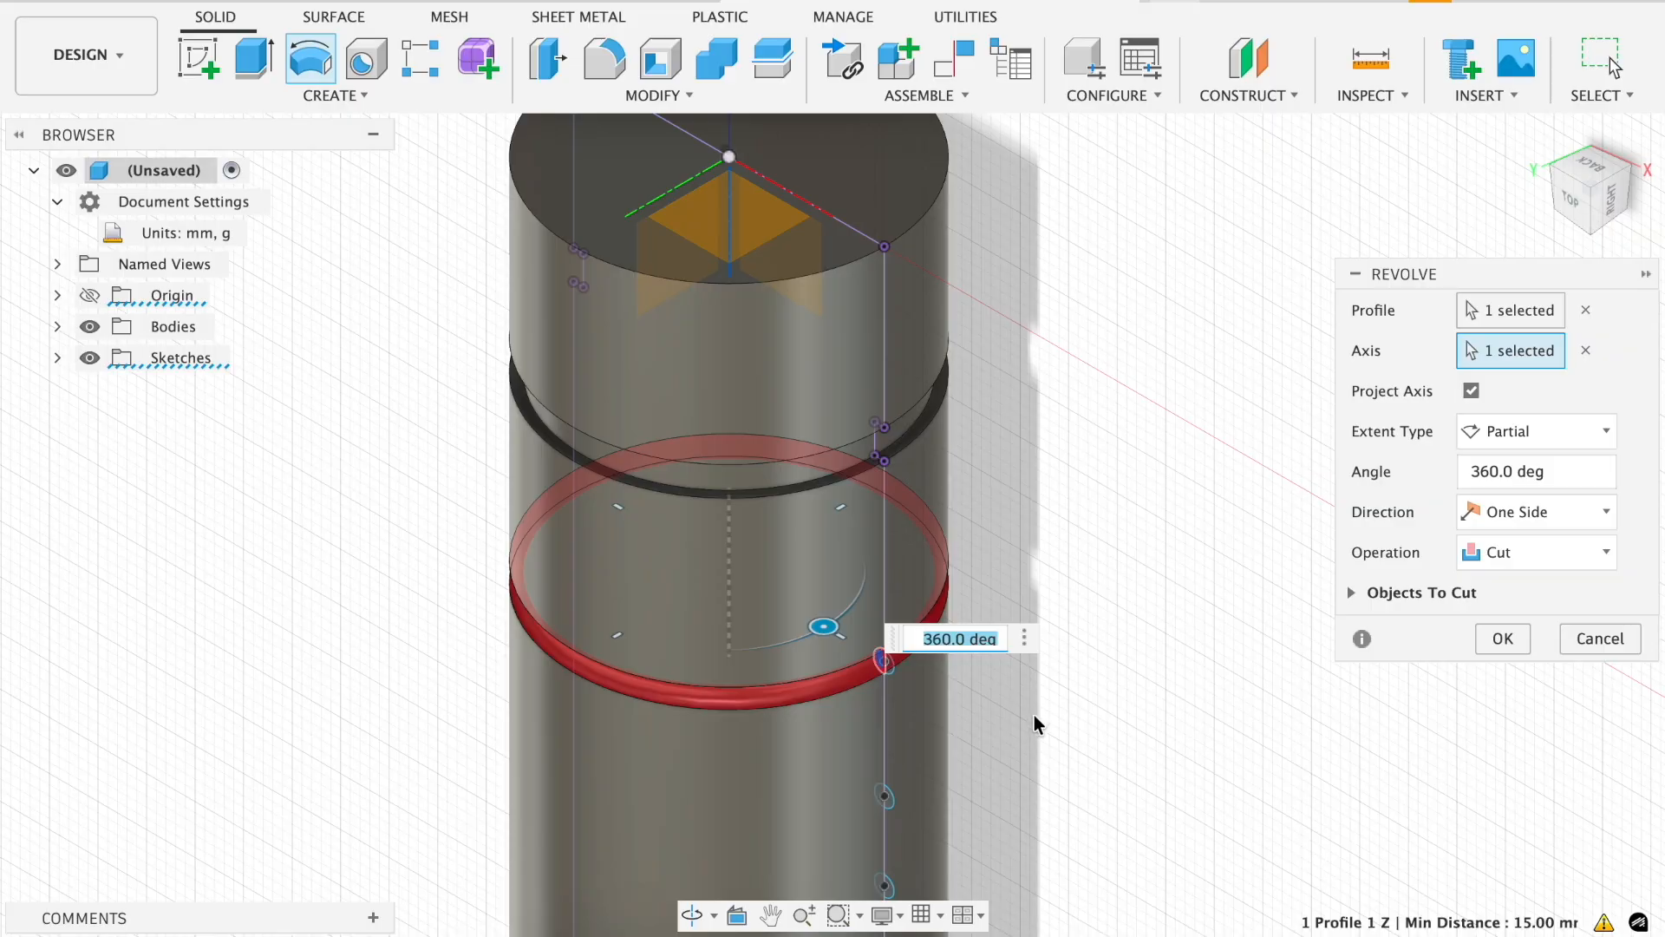
Add the inner halves of the middle and farthest circles to the revolved cut's profiles.
{"action": "middle_click_drag", "start_coordinate": [976, 703], "coordinate": [931, 664], "text": "shift"}
{"action": "middle_click_drag", "start_coordinate": [1073, 627], "coordinate": [878, 521]}
{"action": "scroll", "coordinate": [878, 519], "scroll_direction": "up", "scroll_amount": 3}
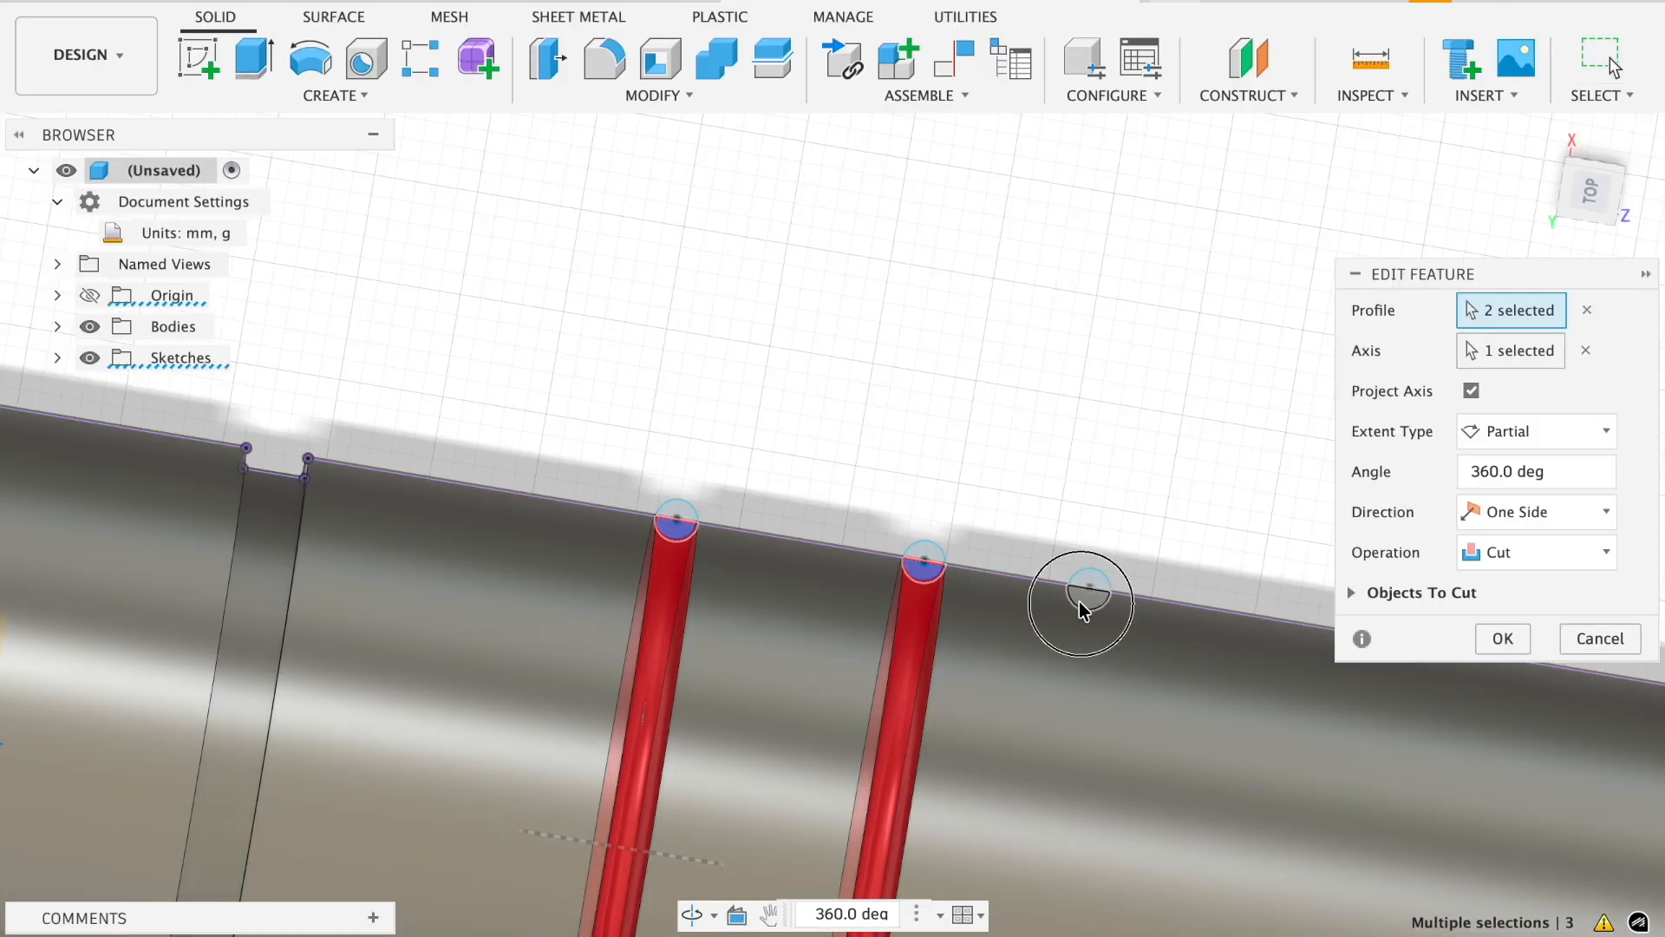
{"action": "left_click", "coordinate": [1080, 601]}
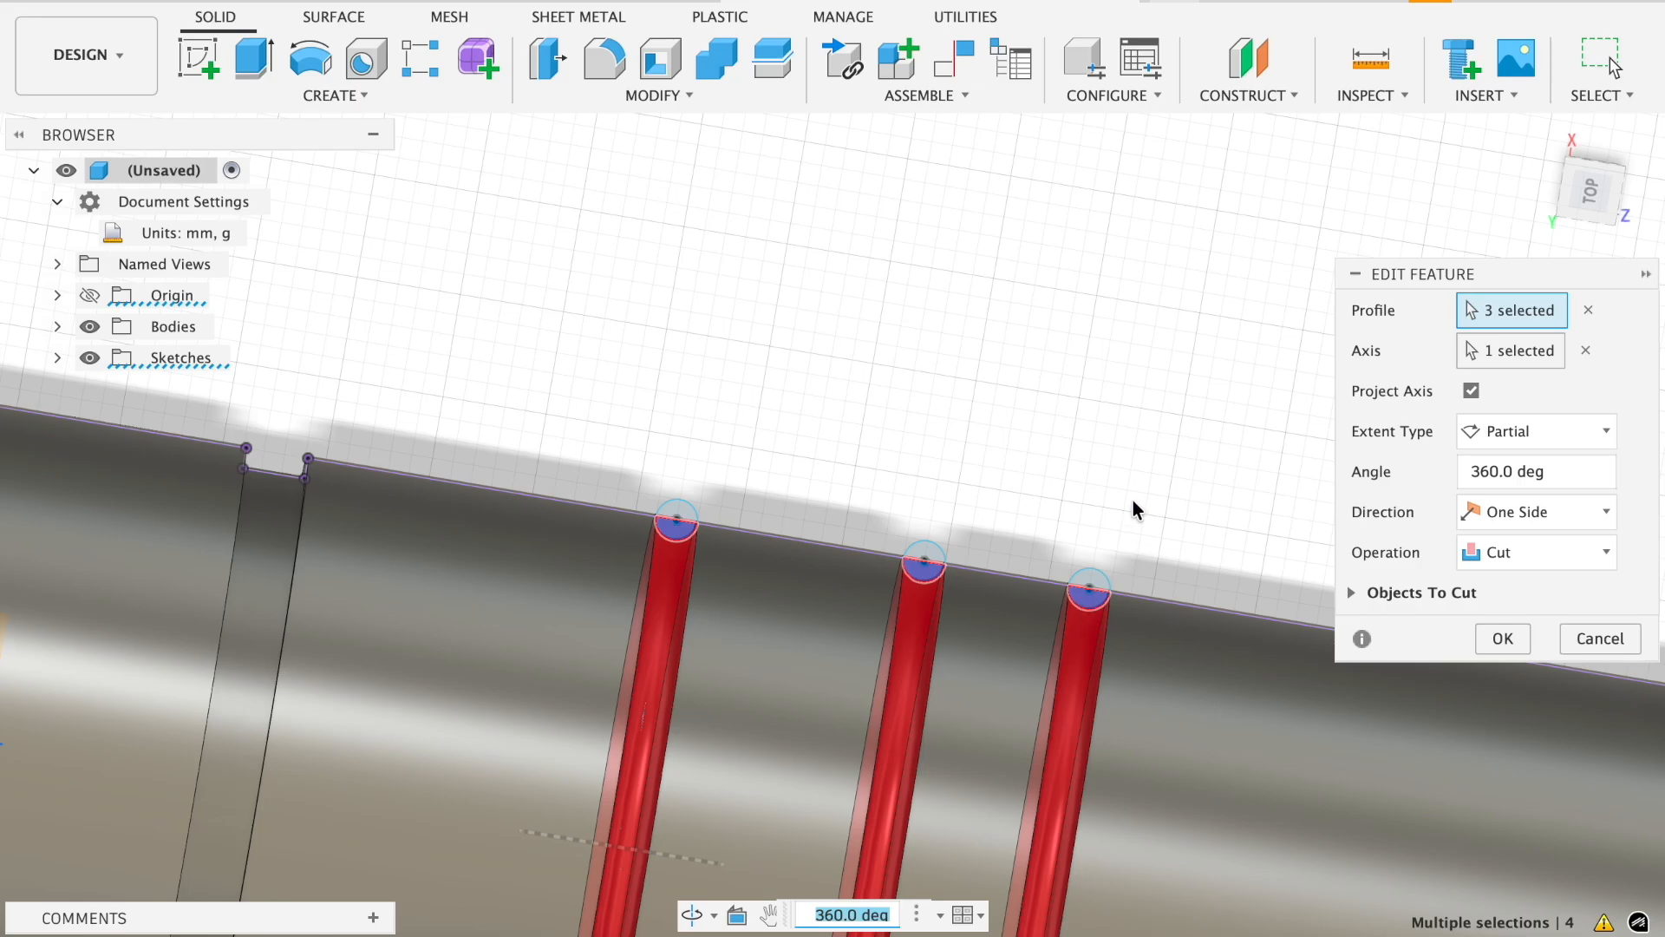
{"action": "middle_click_drag", "start_coordinate": [1136, 632], "coordinate": [1052, 695], "text": "shift"}
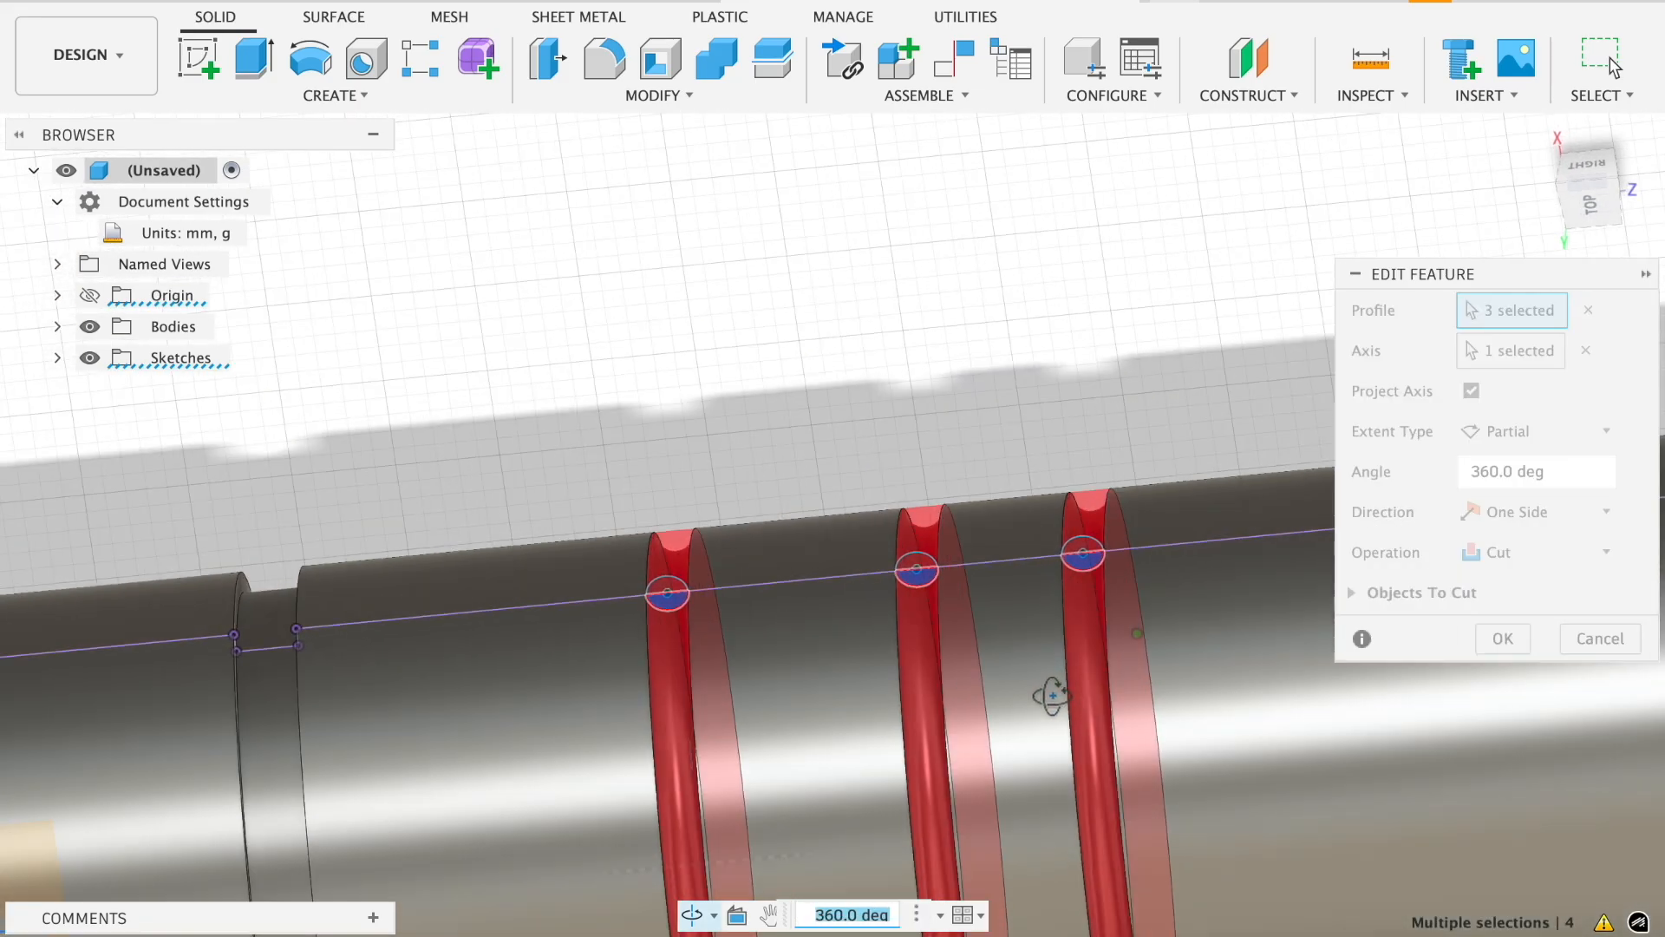
{"action": "scroll", "coordinate": [877, 613], "scroll_direction": "up", "scroll_amount": 4}
{"action": "scroll", "coordinate": [877, 612], "scroll_direction": "down", "scroll_amount": 4}
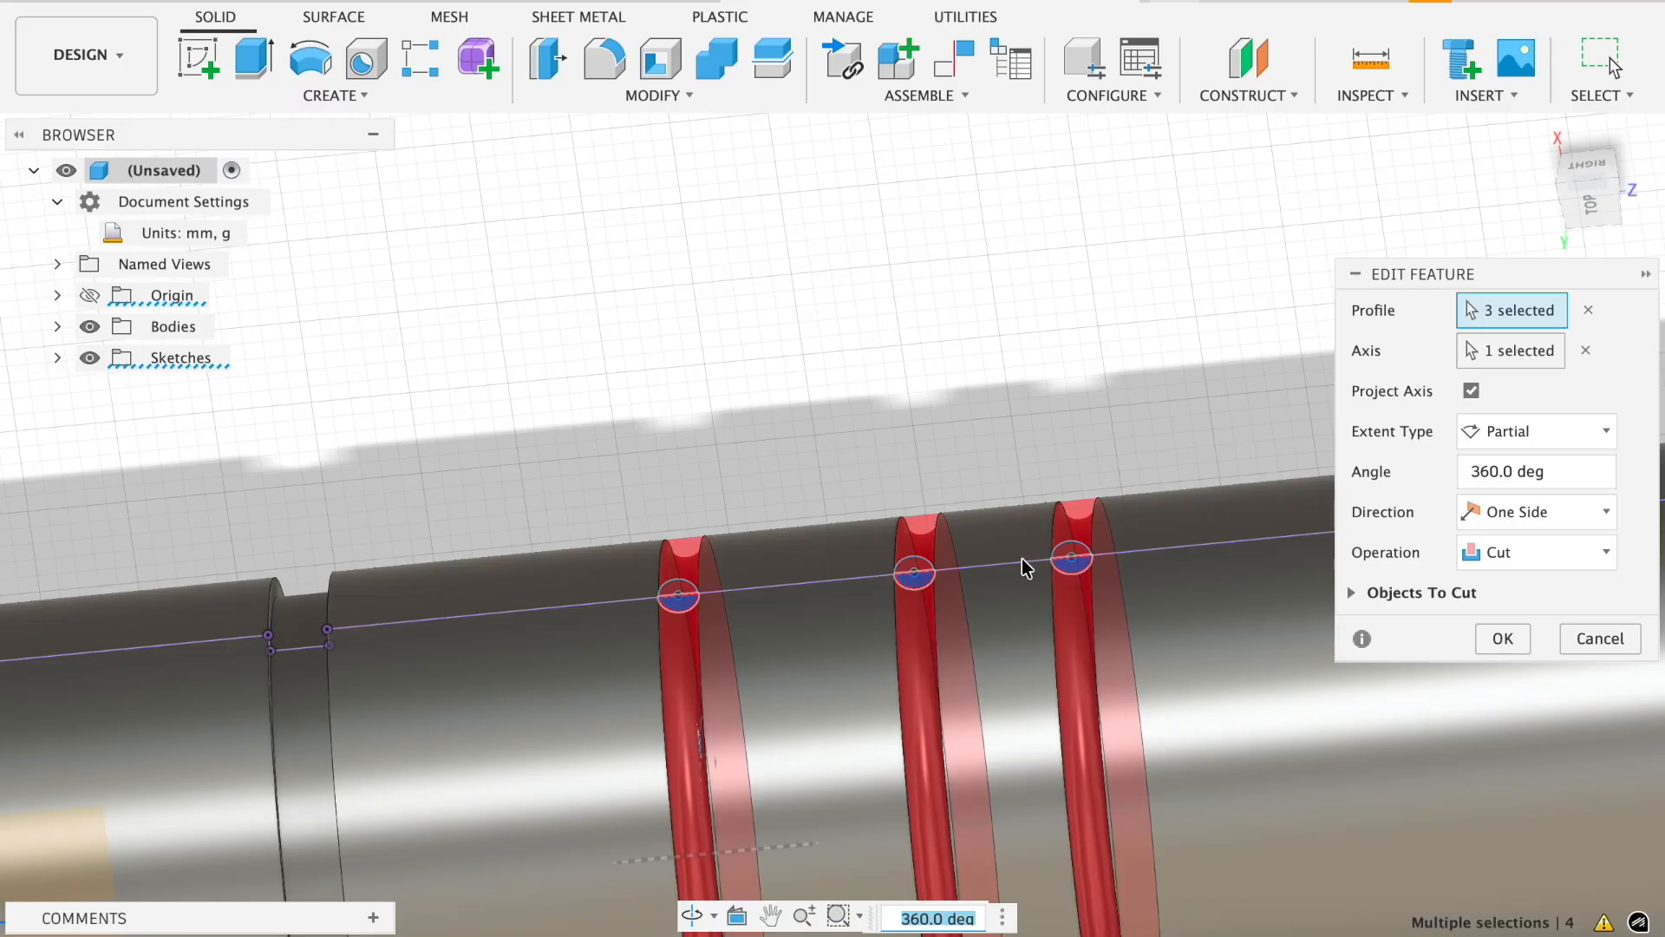
Set the revolved cut's angle to 90 degrees and inspect the partial grooves from several sides.
{"action": "left_click", "coordinate": [1488, 476]}
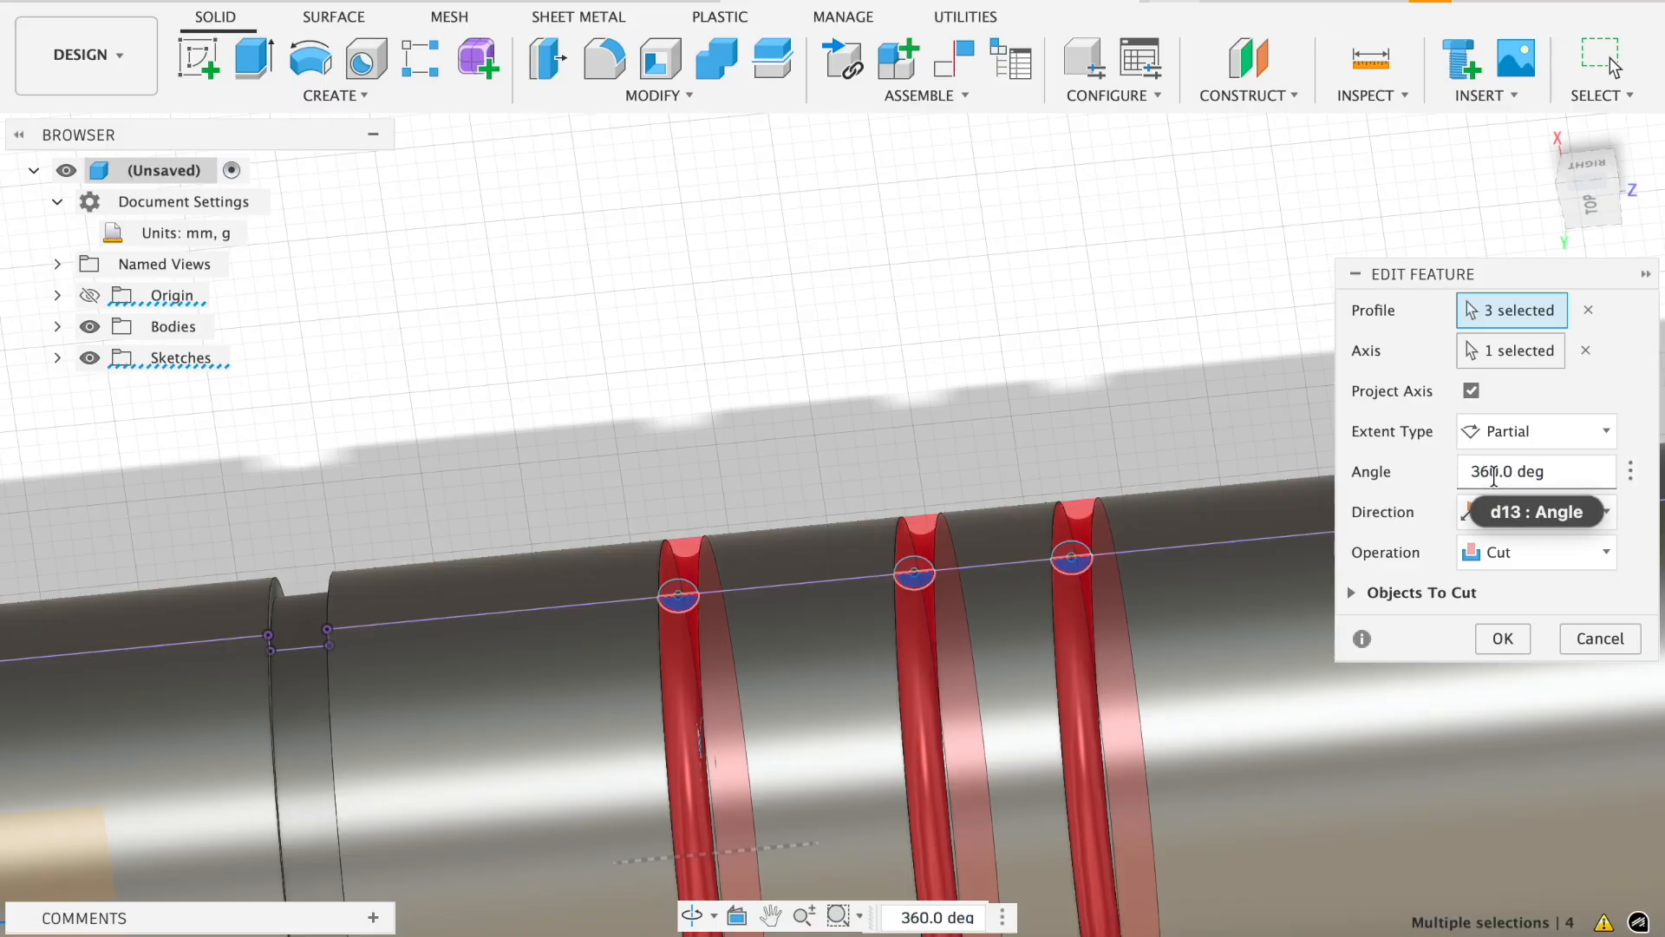
{"action": "double_click", "coordinate": [1488, 473]}
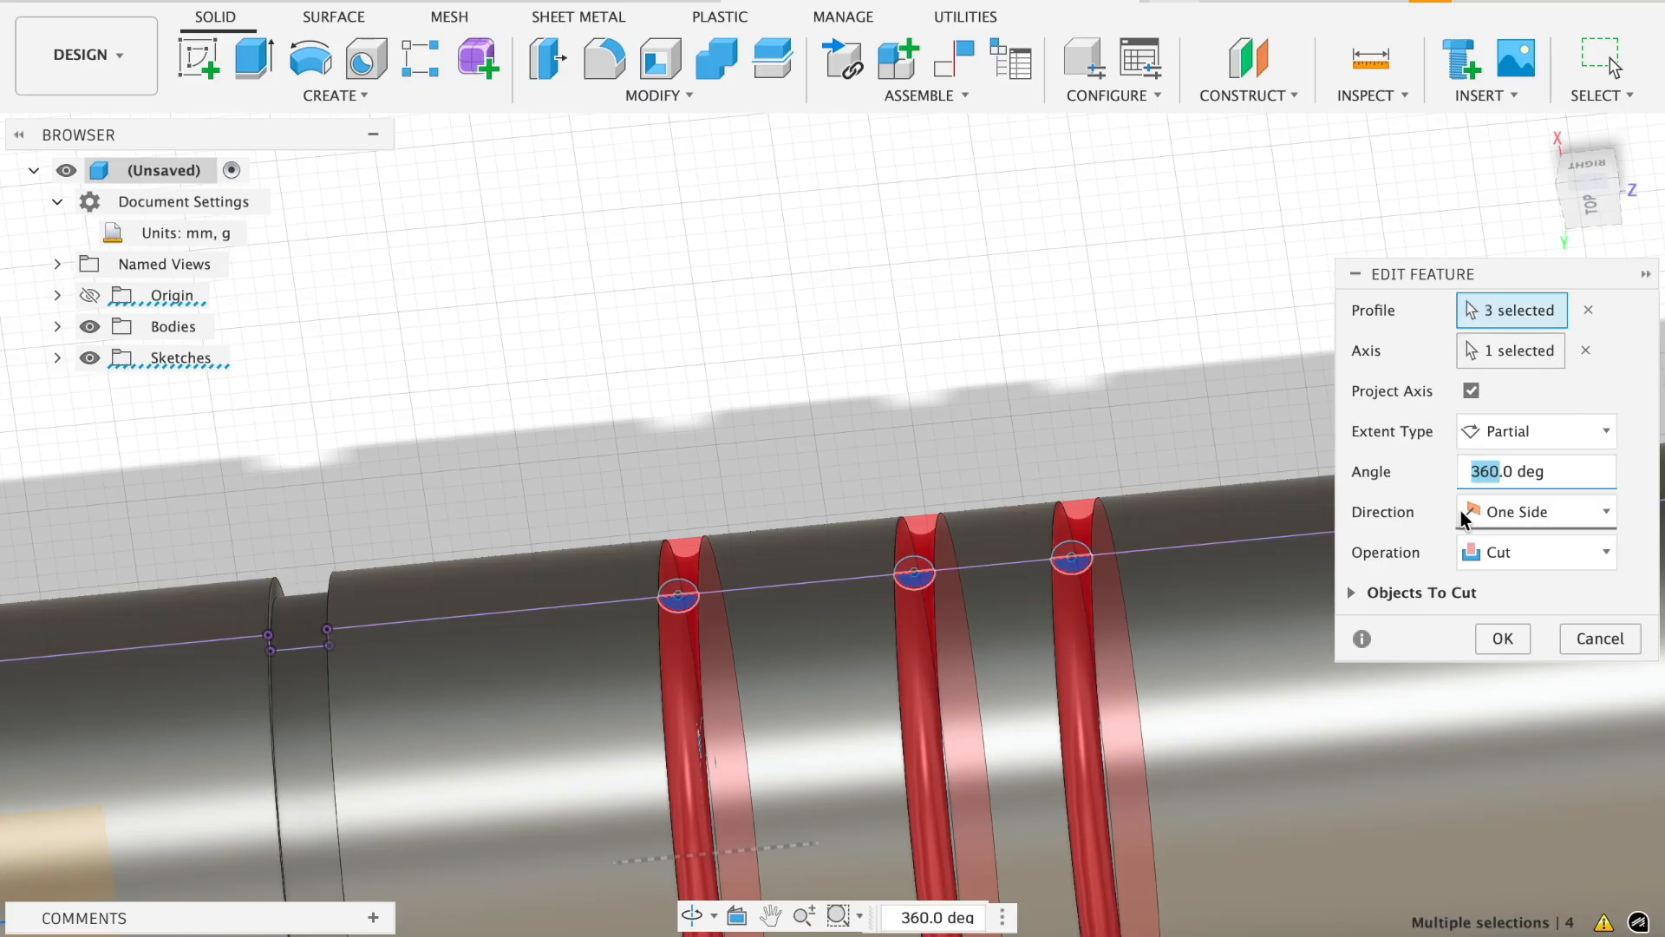
{"action": "type", "text": "90"}
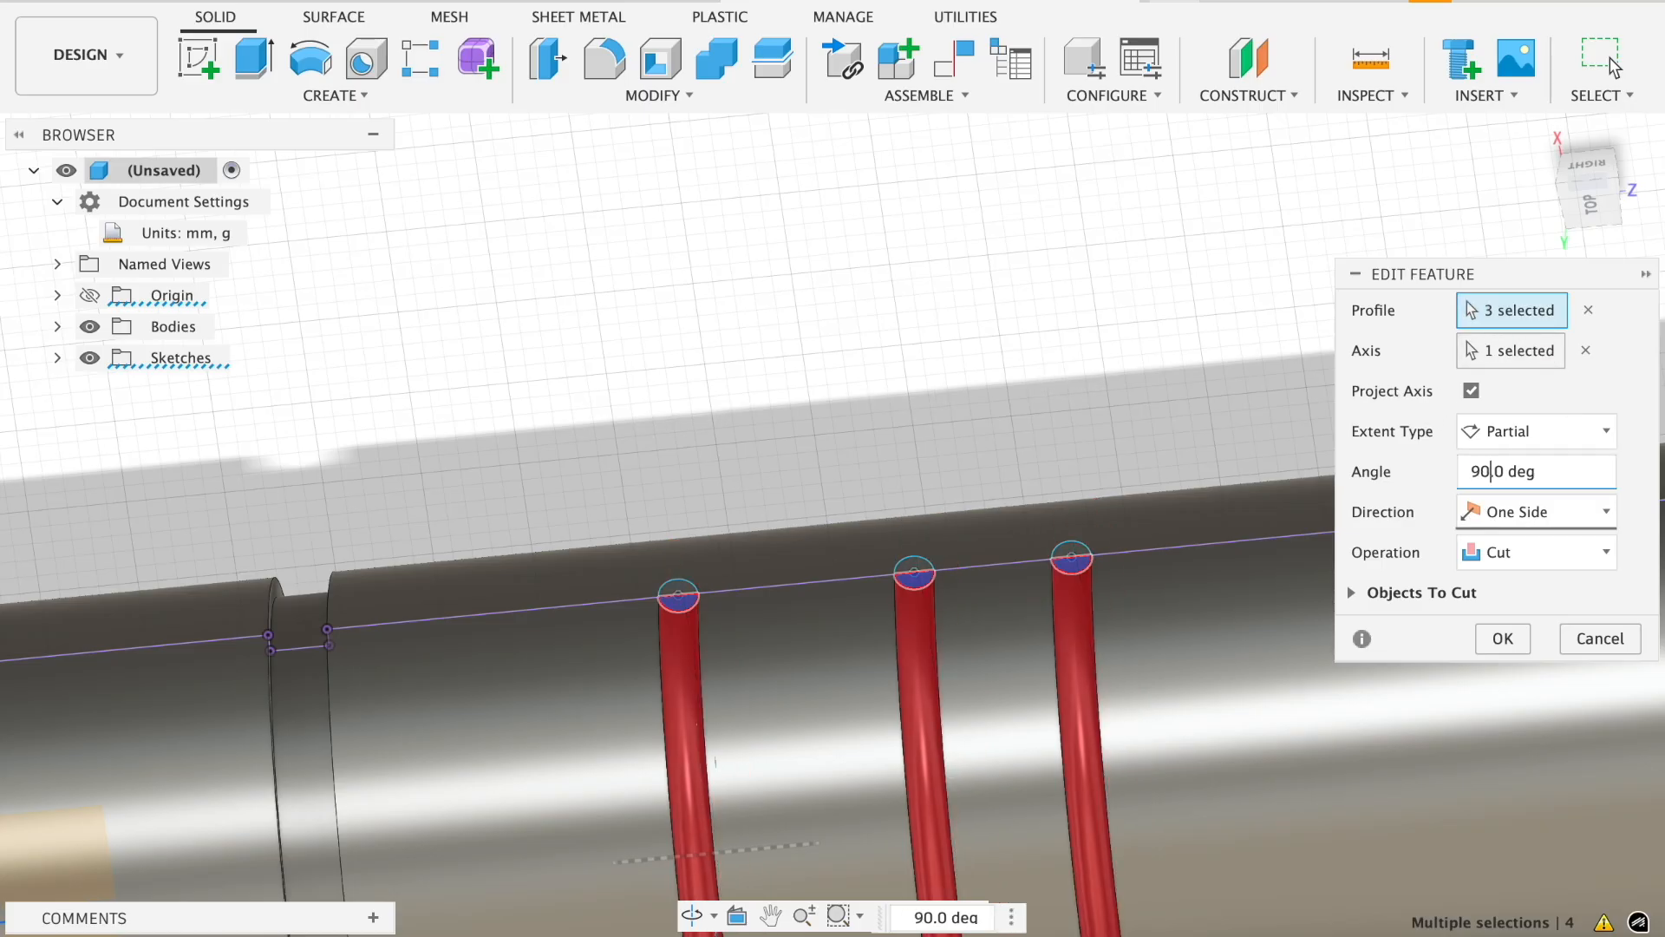
{"action": "middle_click_drag", "start_coordinate": [767, 488], "coordinate": [992, 695], "text": "shift"}
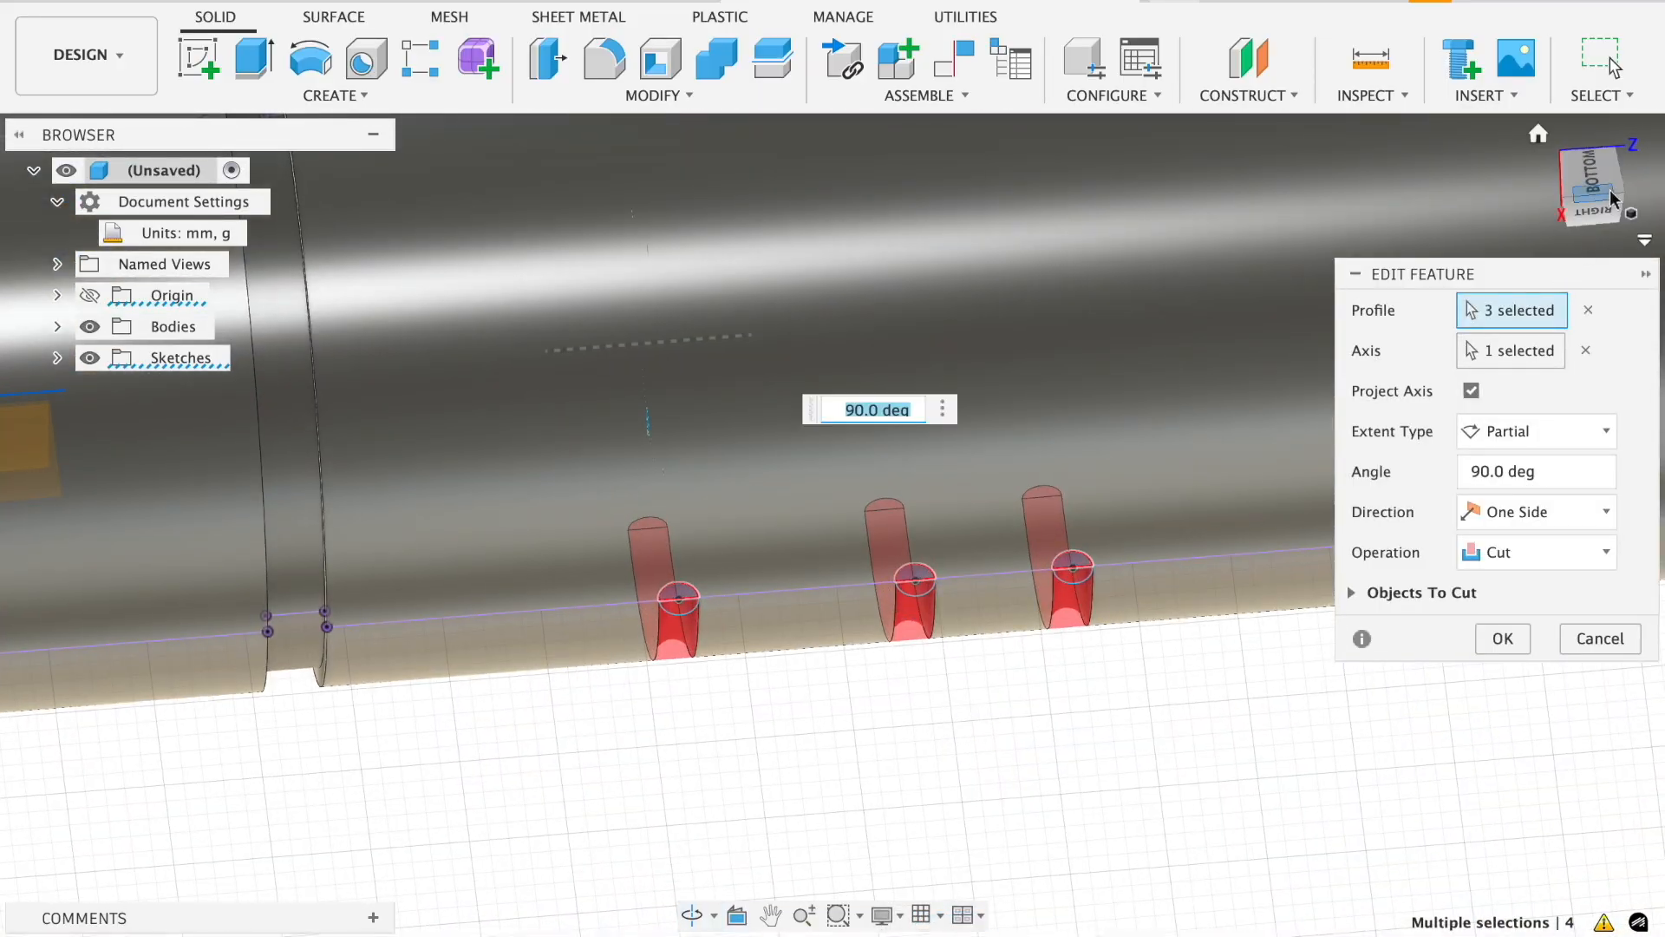
{"action": "left_click", "coordinate": [1568, 208]}
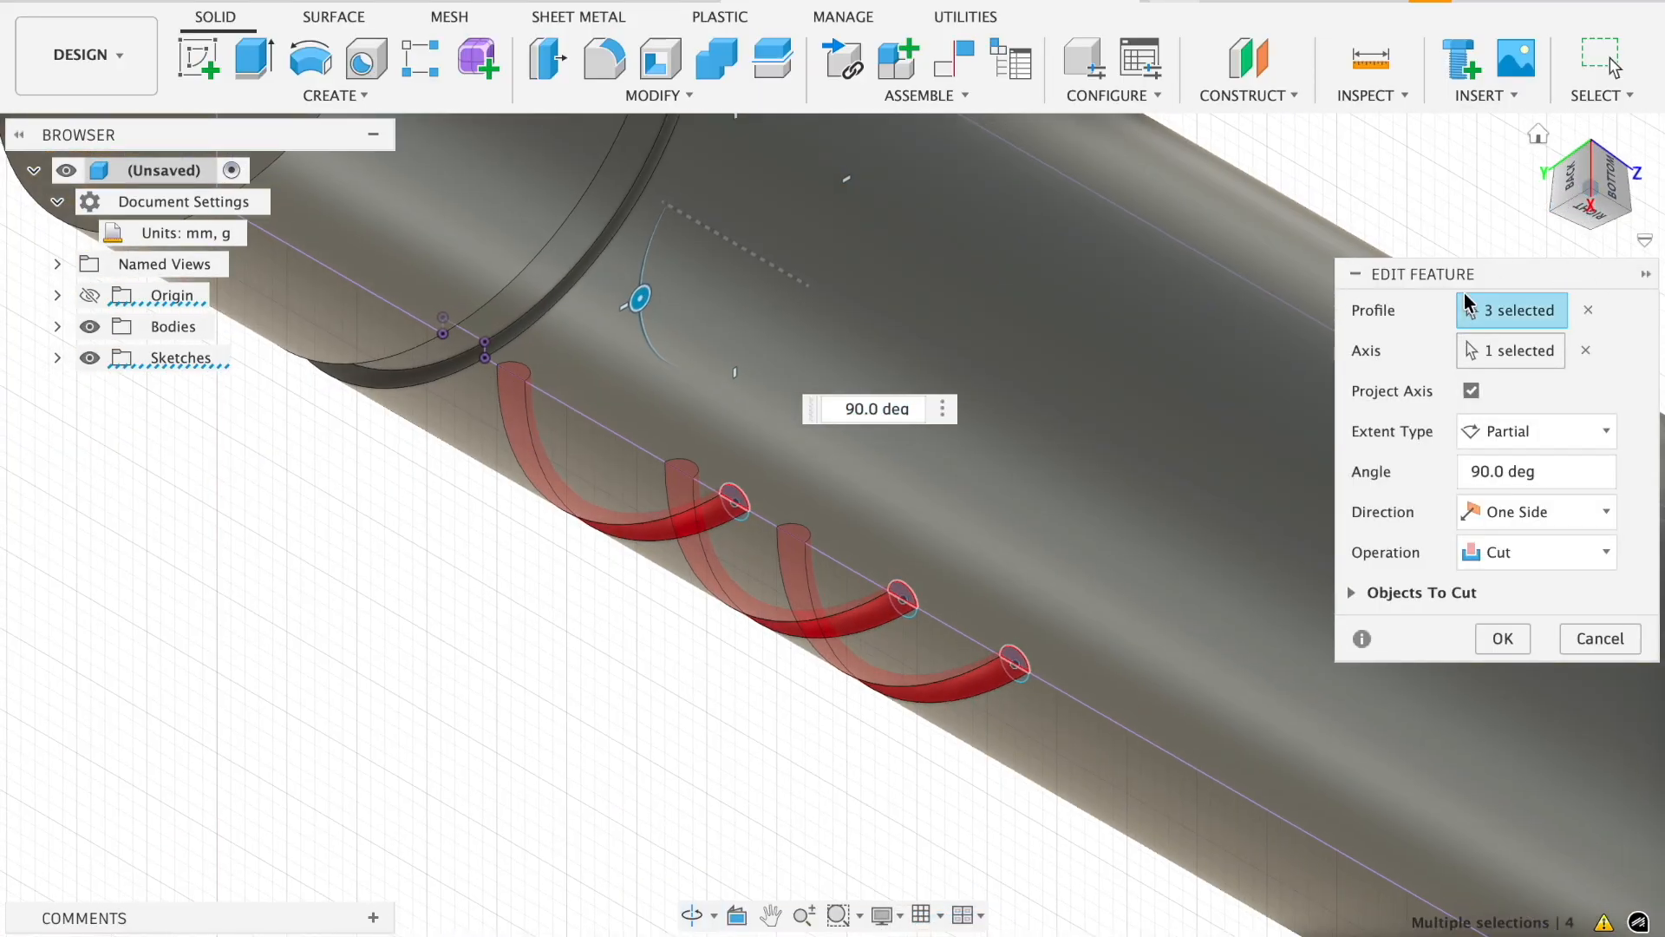
{"action": "middle_click_drag", "start_coordinate": [1033, 542], "coordinate": [1019, 436], "text": "shift"}
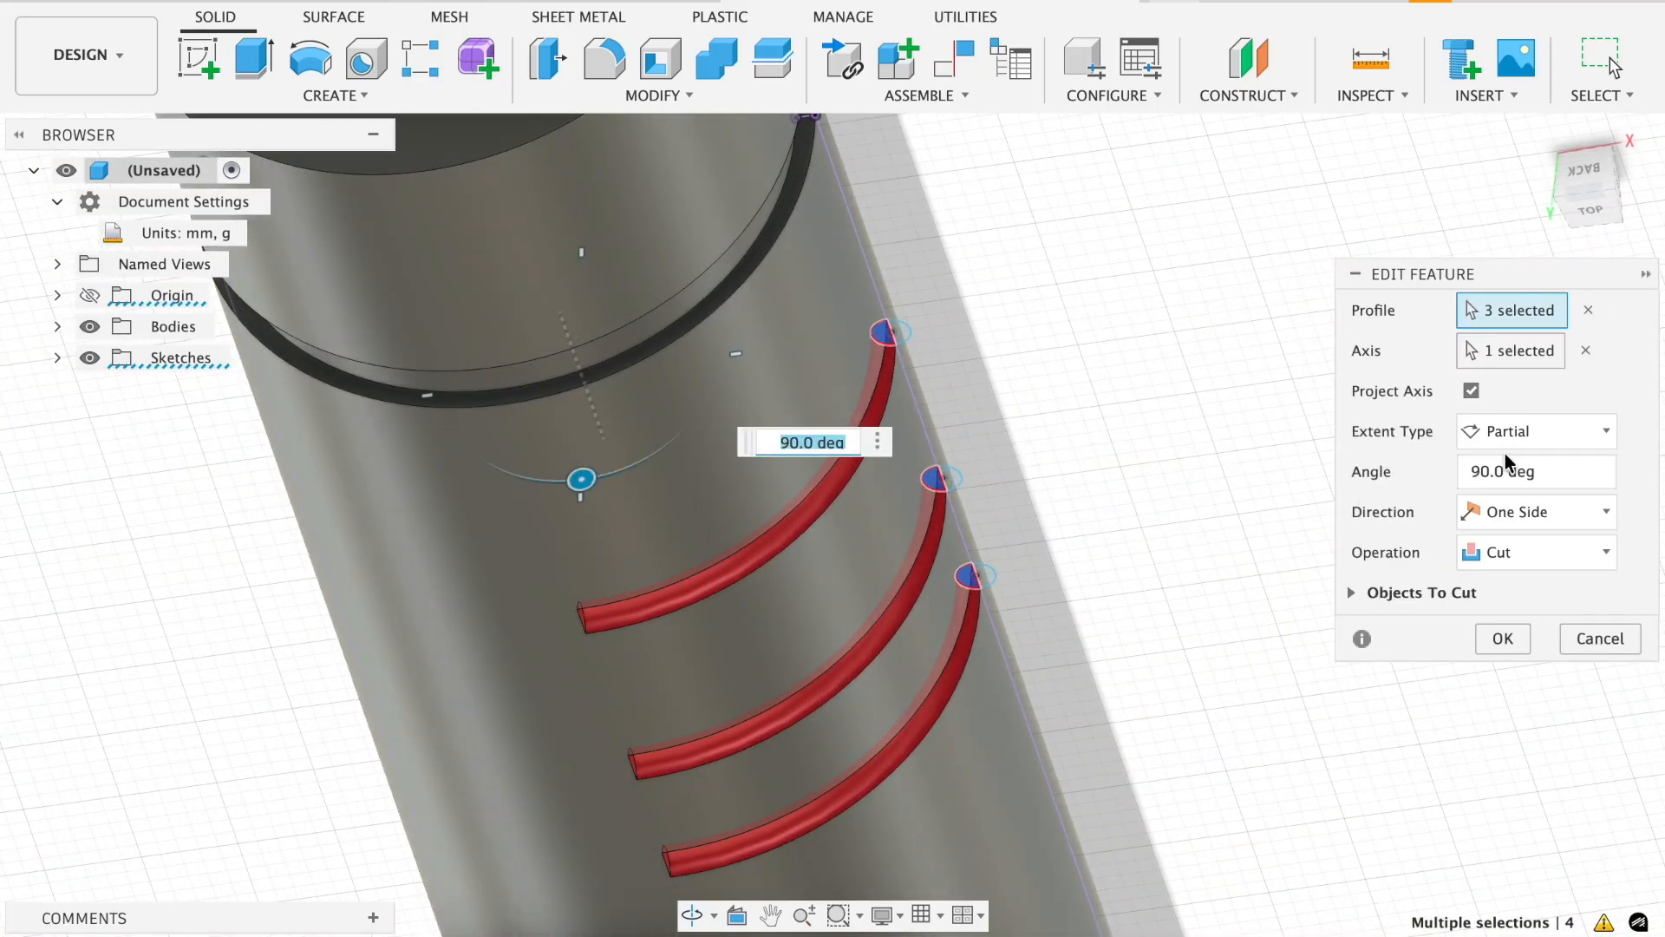
Set the revolved cut's angle to 180 degrees and apply the change to the three grooves.
{"action": "left_click", "coordinate": [1474, 473]}
{"action": "left_click_drag", "start_coordinate": [1478, 472], "coordinate": [1455, 479]}
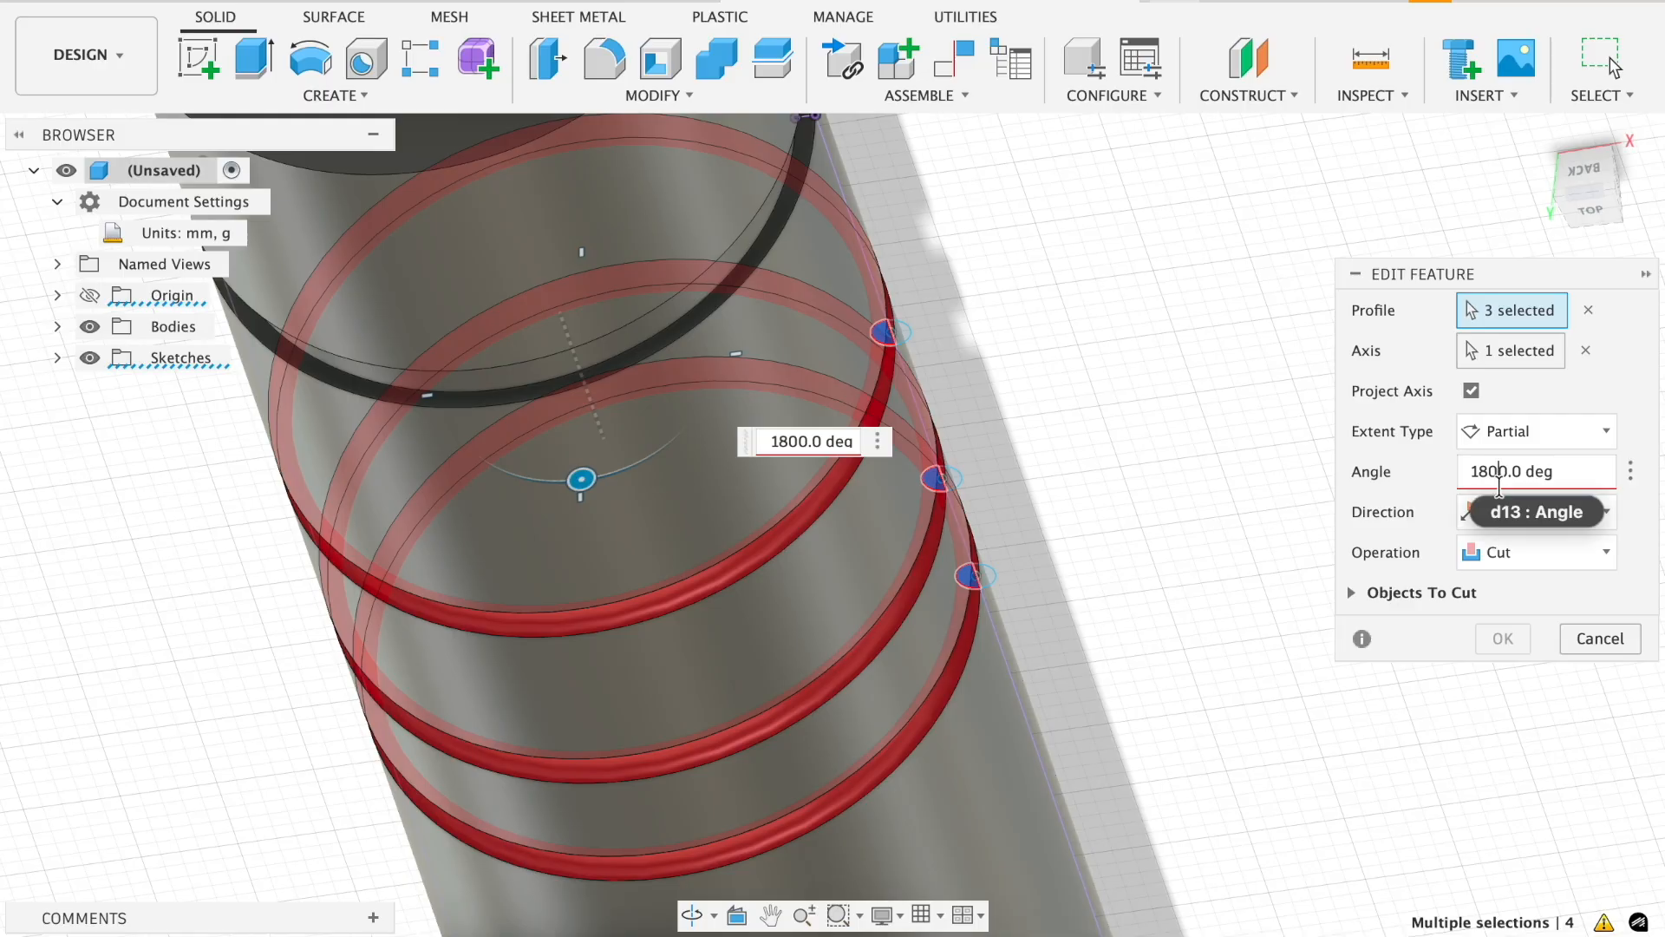
{"action": "key", "text": "BackSpace"}
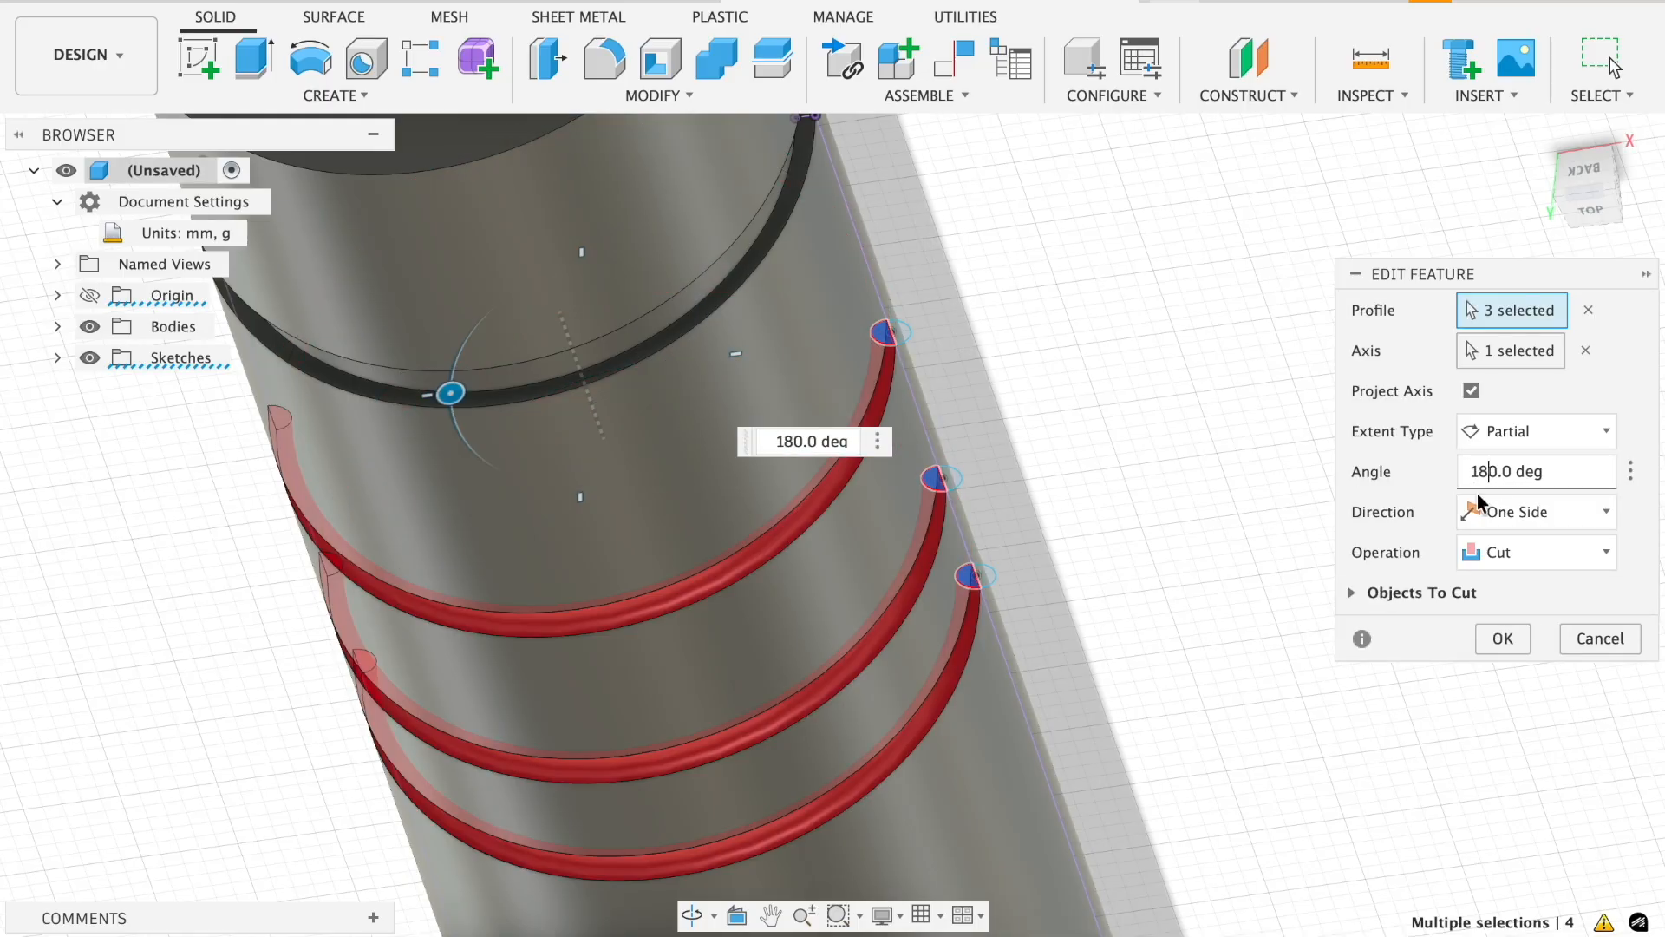
{"action": "middle_click_drag", "start_coordinate": [1007, 525], "coordinate": [1049, 509], "text": "shift"}
{"action": "left_click", "coordinate": [1504, 640]}
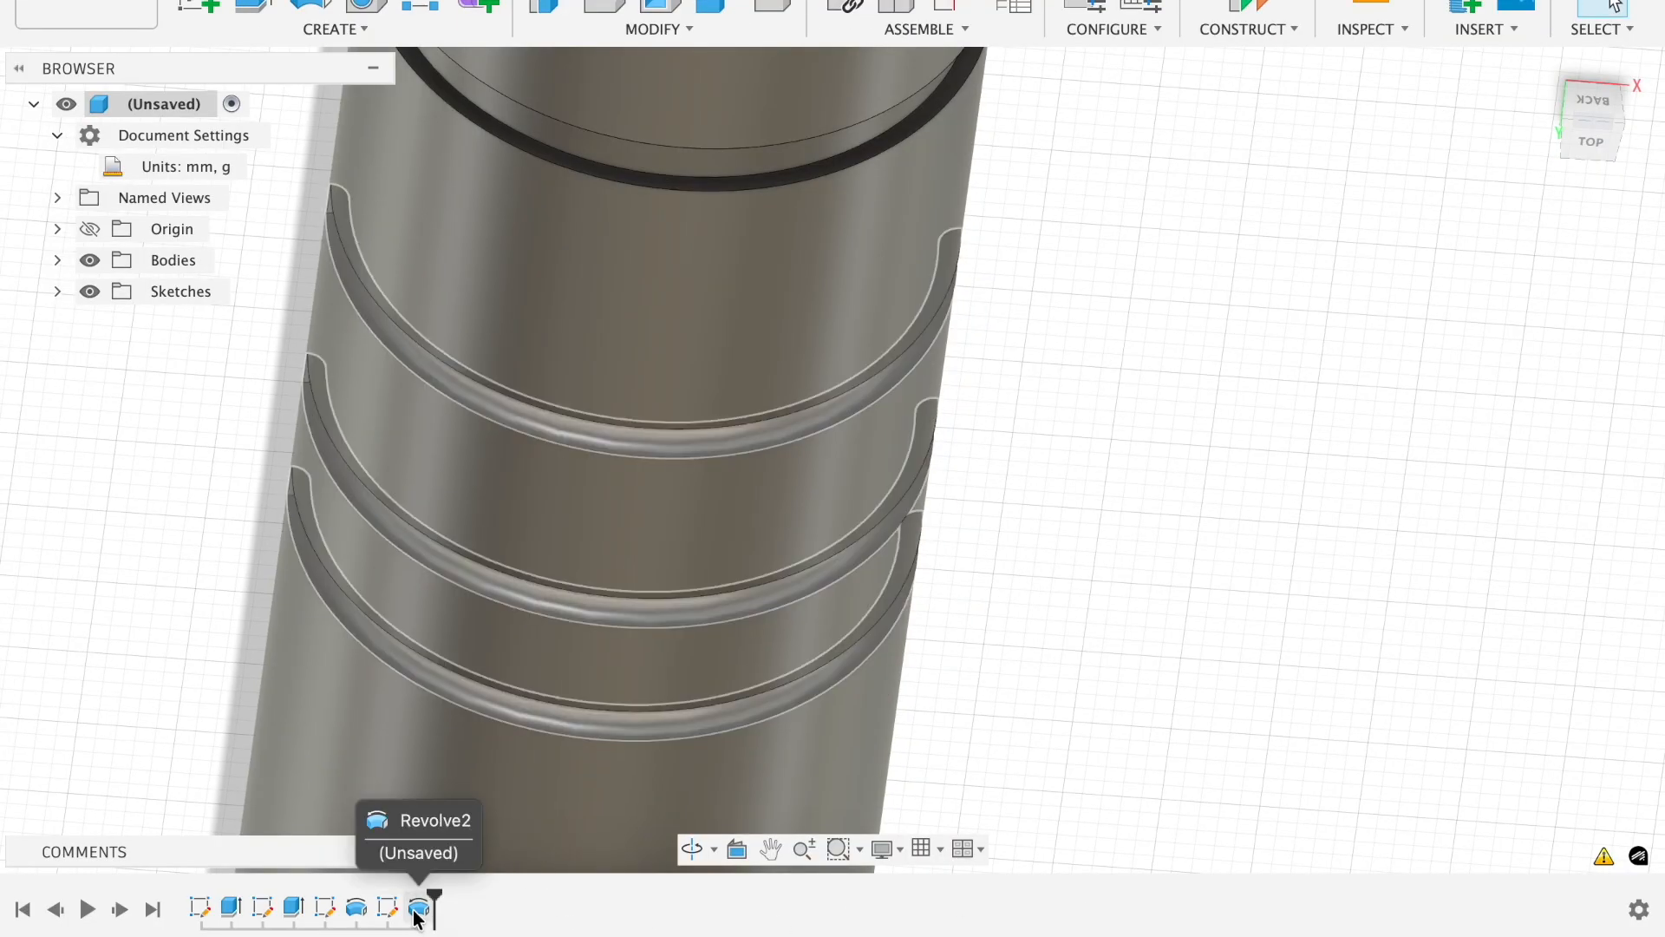
Edit the latest revolve to create a New Body, replacing its profiles with the outer half of the circle nearest the groove.
{"action": "double_click", "coordinate": [419, 909]}
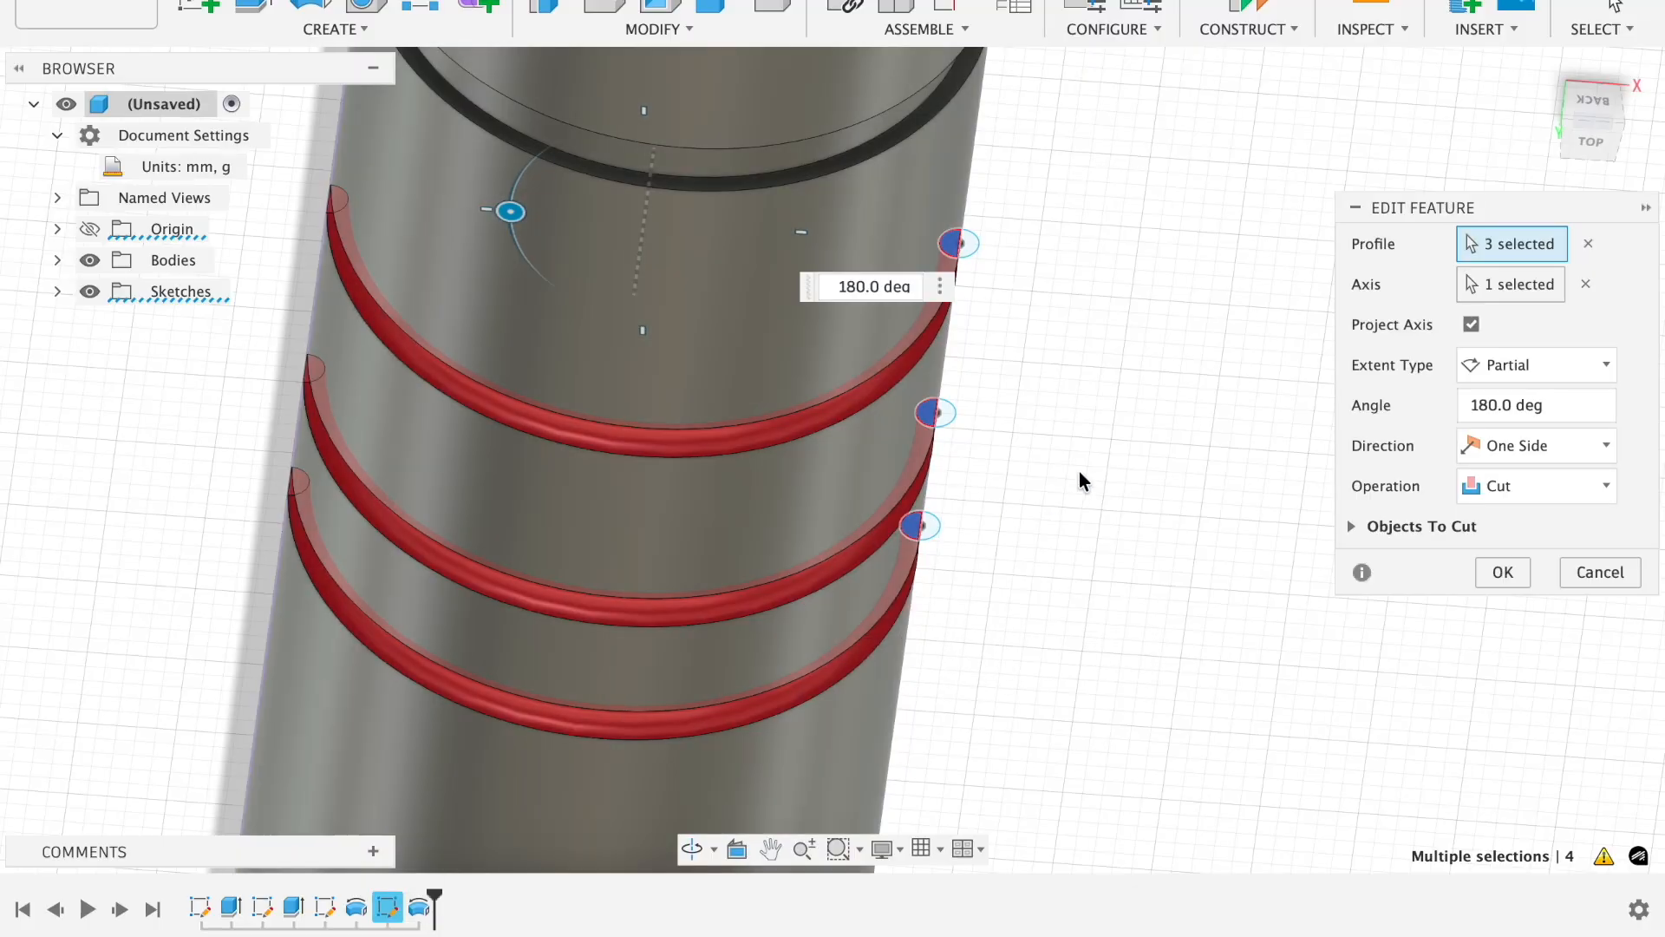
{"action": "middle_click_drag", "start_coordinate": [1048, 519], "coordinate": [1019, 464], "text": "shift"}
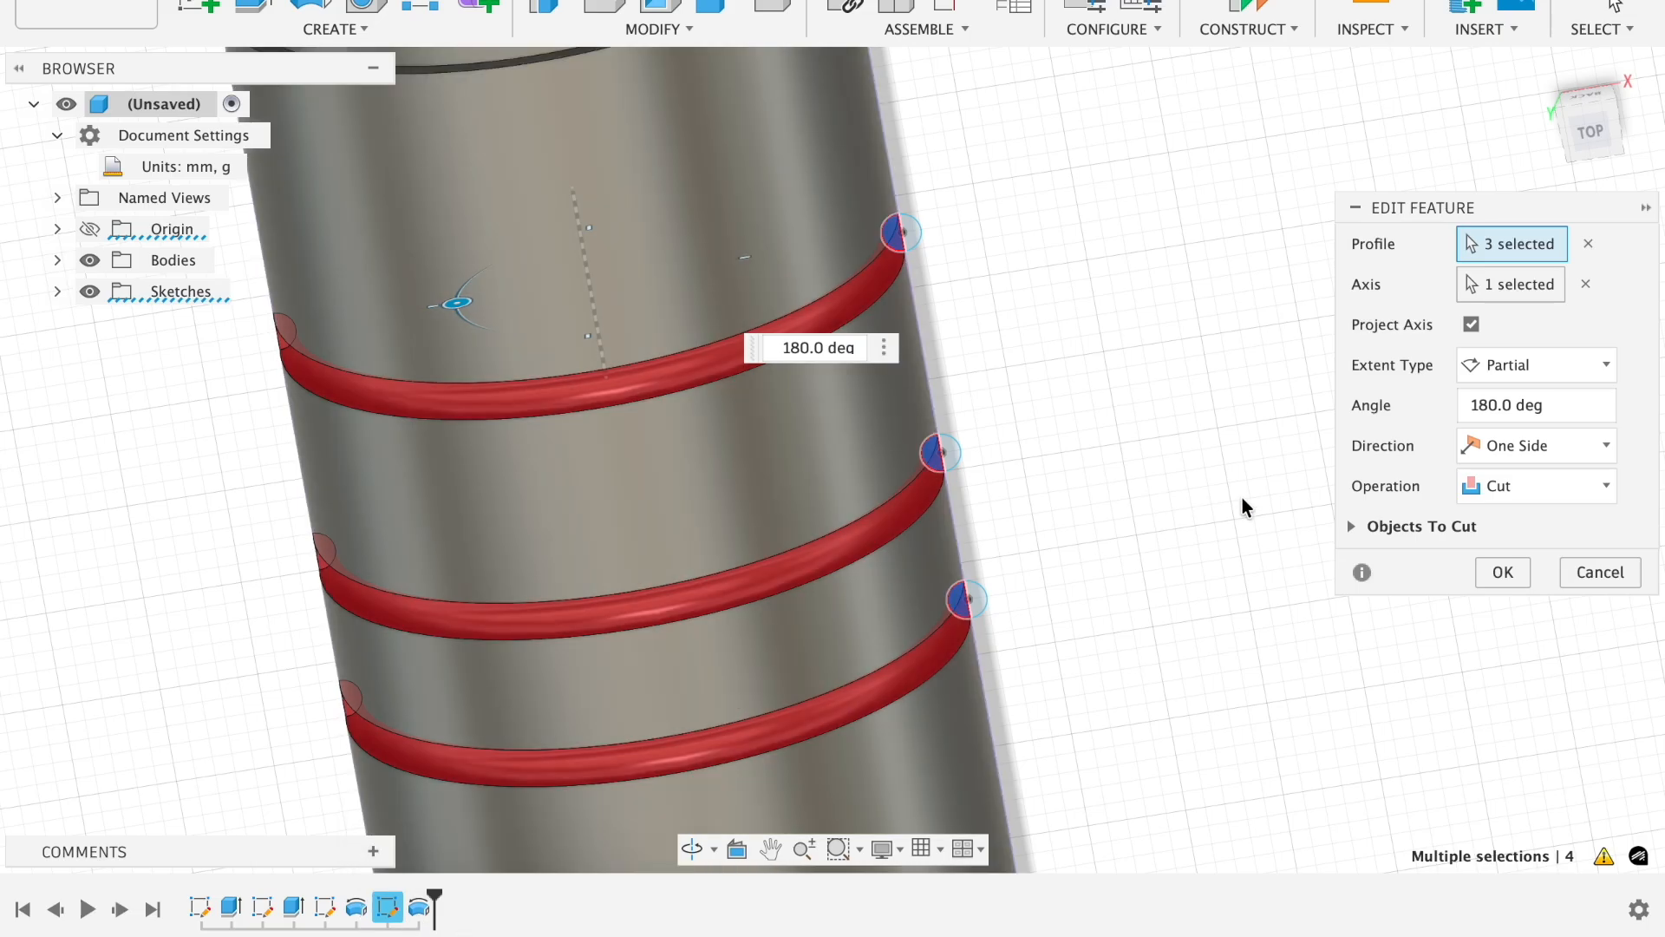
{"action": "left_click", "coordinate": [1500, 491]}
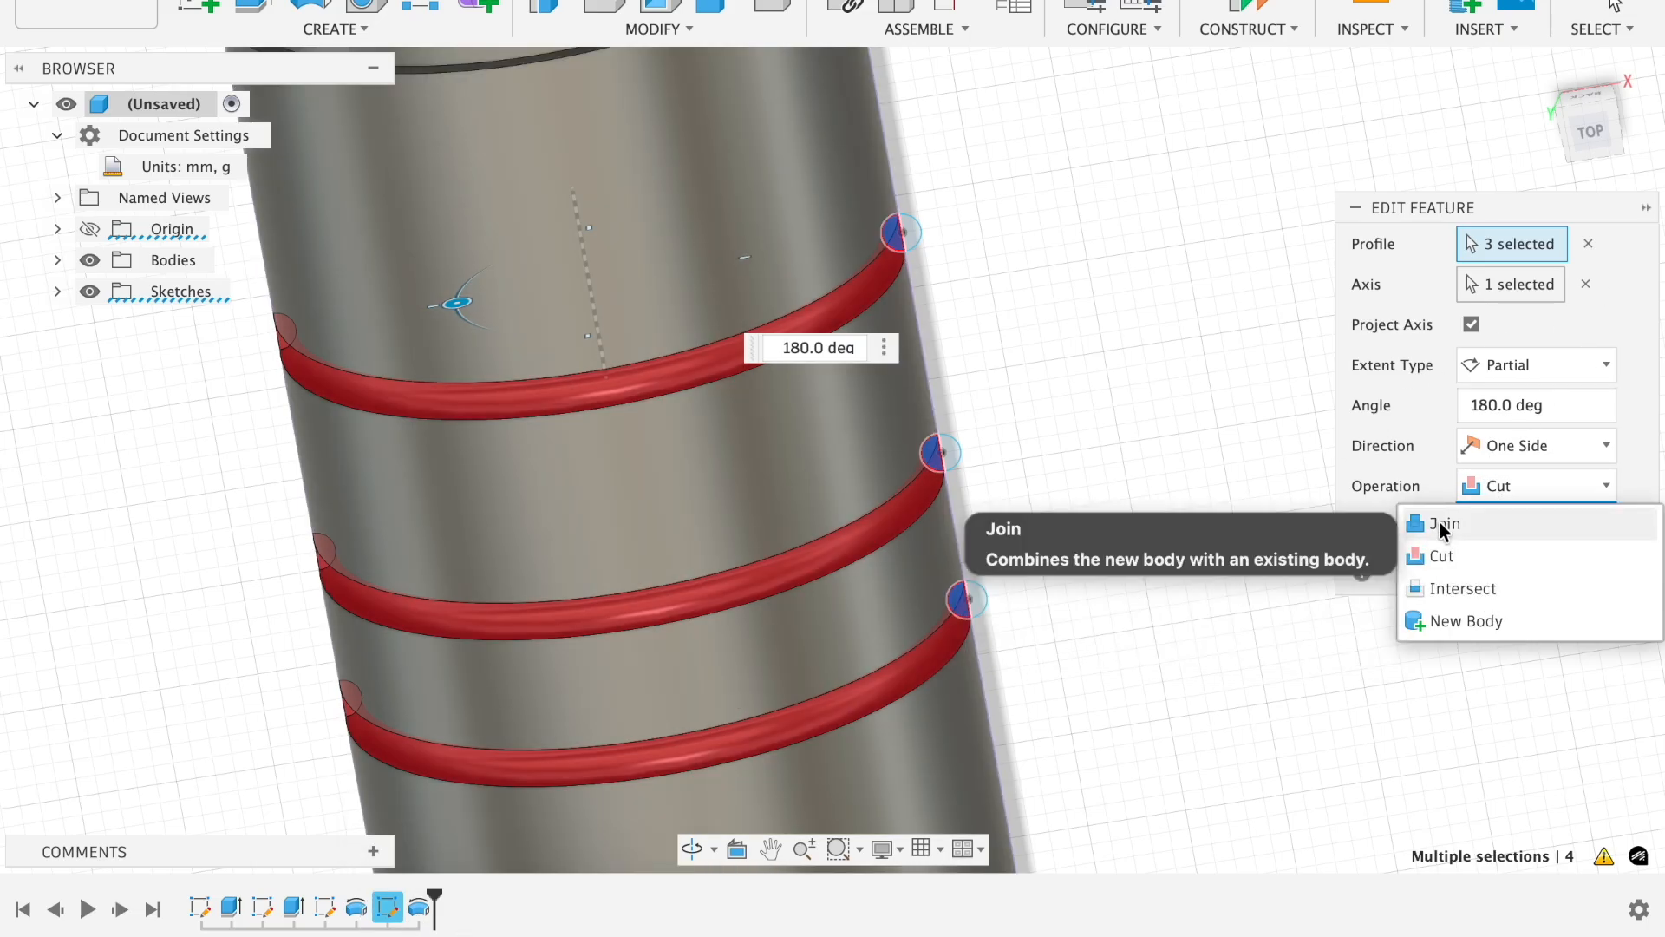
{"action": "left_click", "coordinate": [1464, 620]}
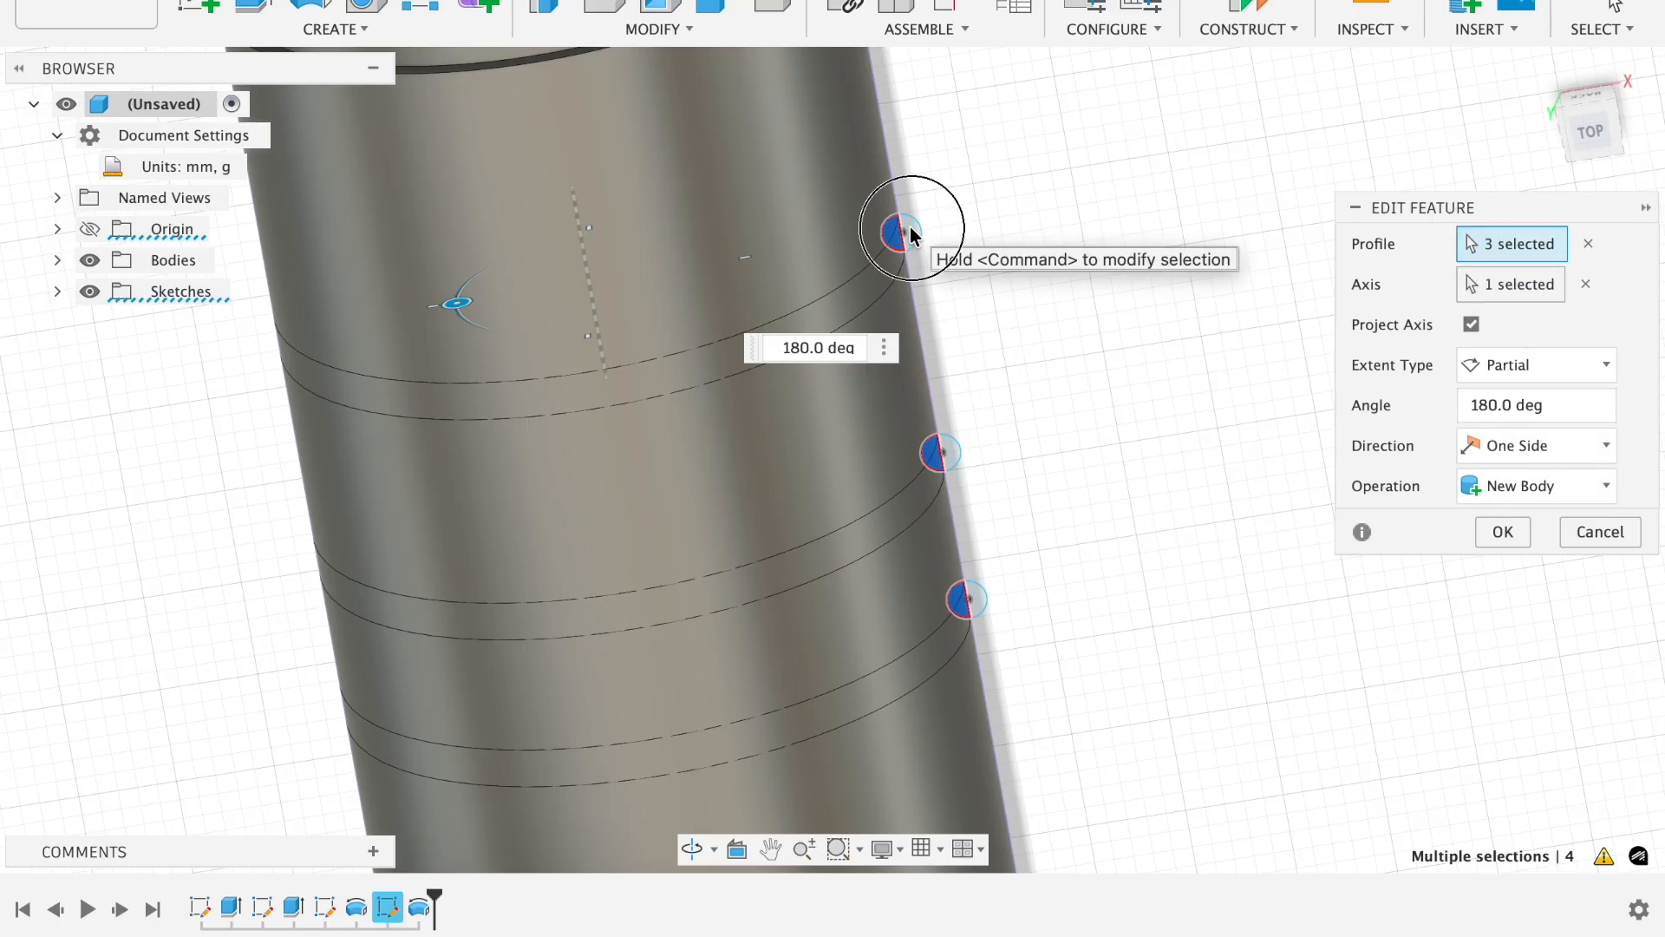
{"action": "left_click", "coordinate": [1591, 244]}
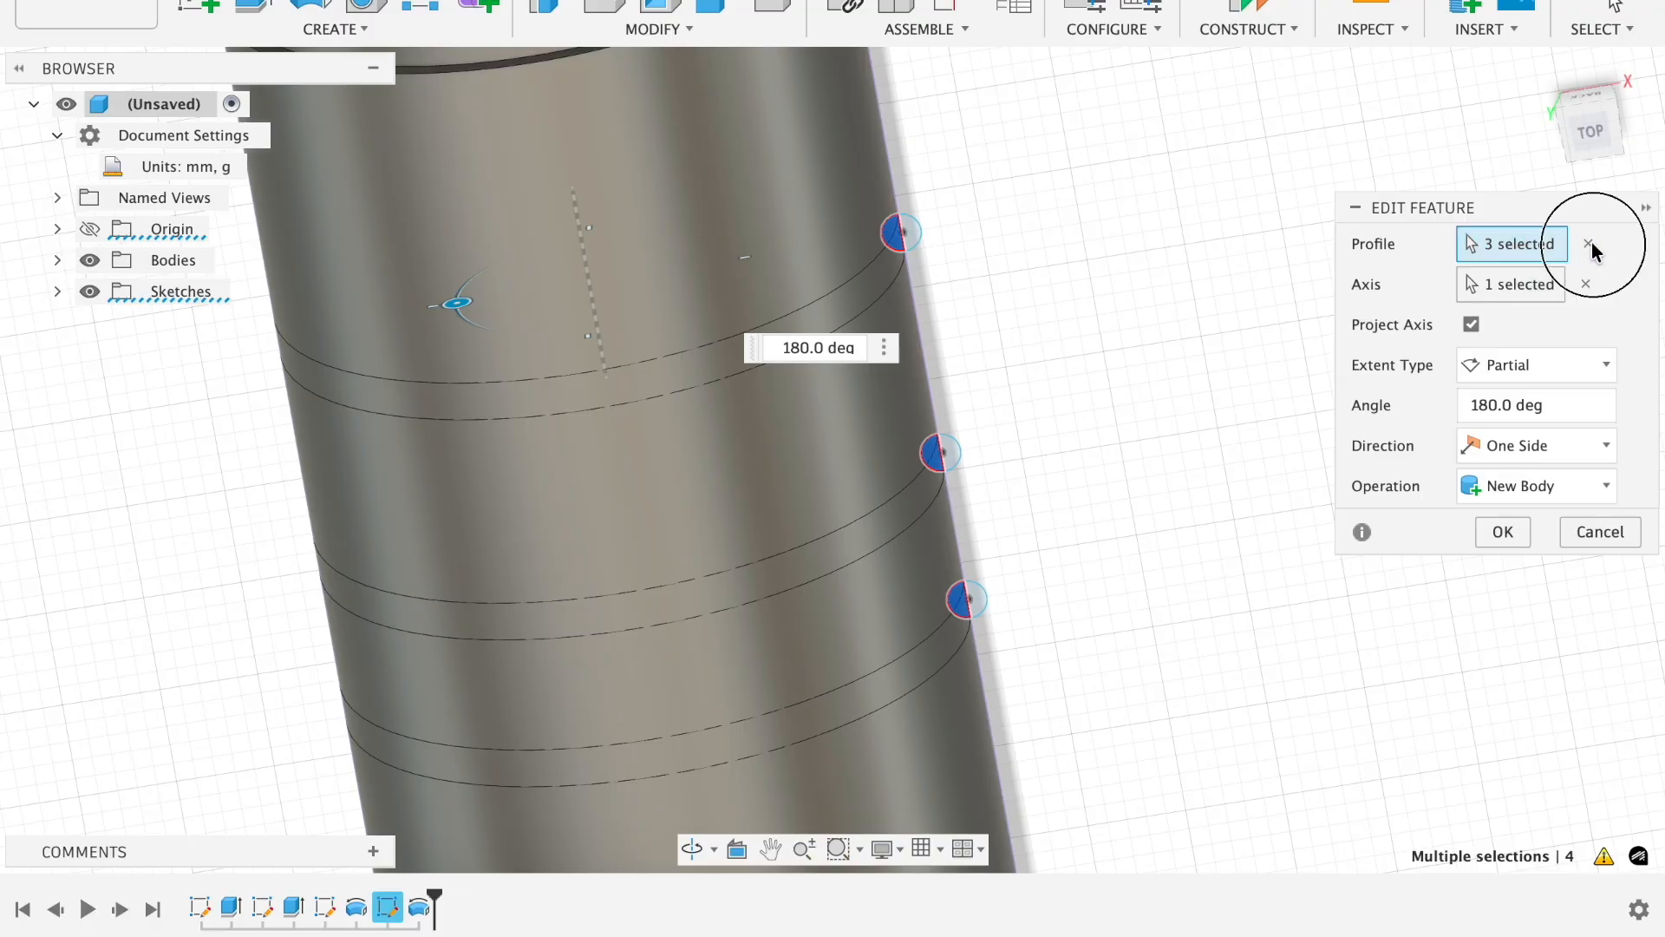
{"action": "left_click", "coordinate": [907, 233]}
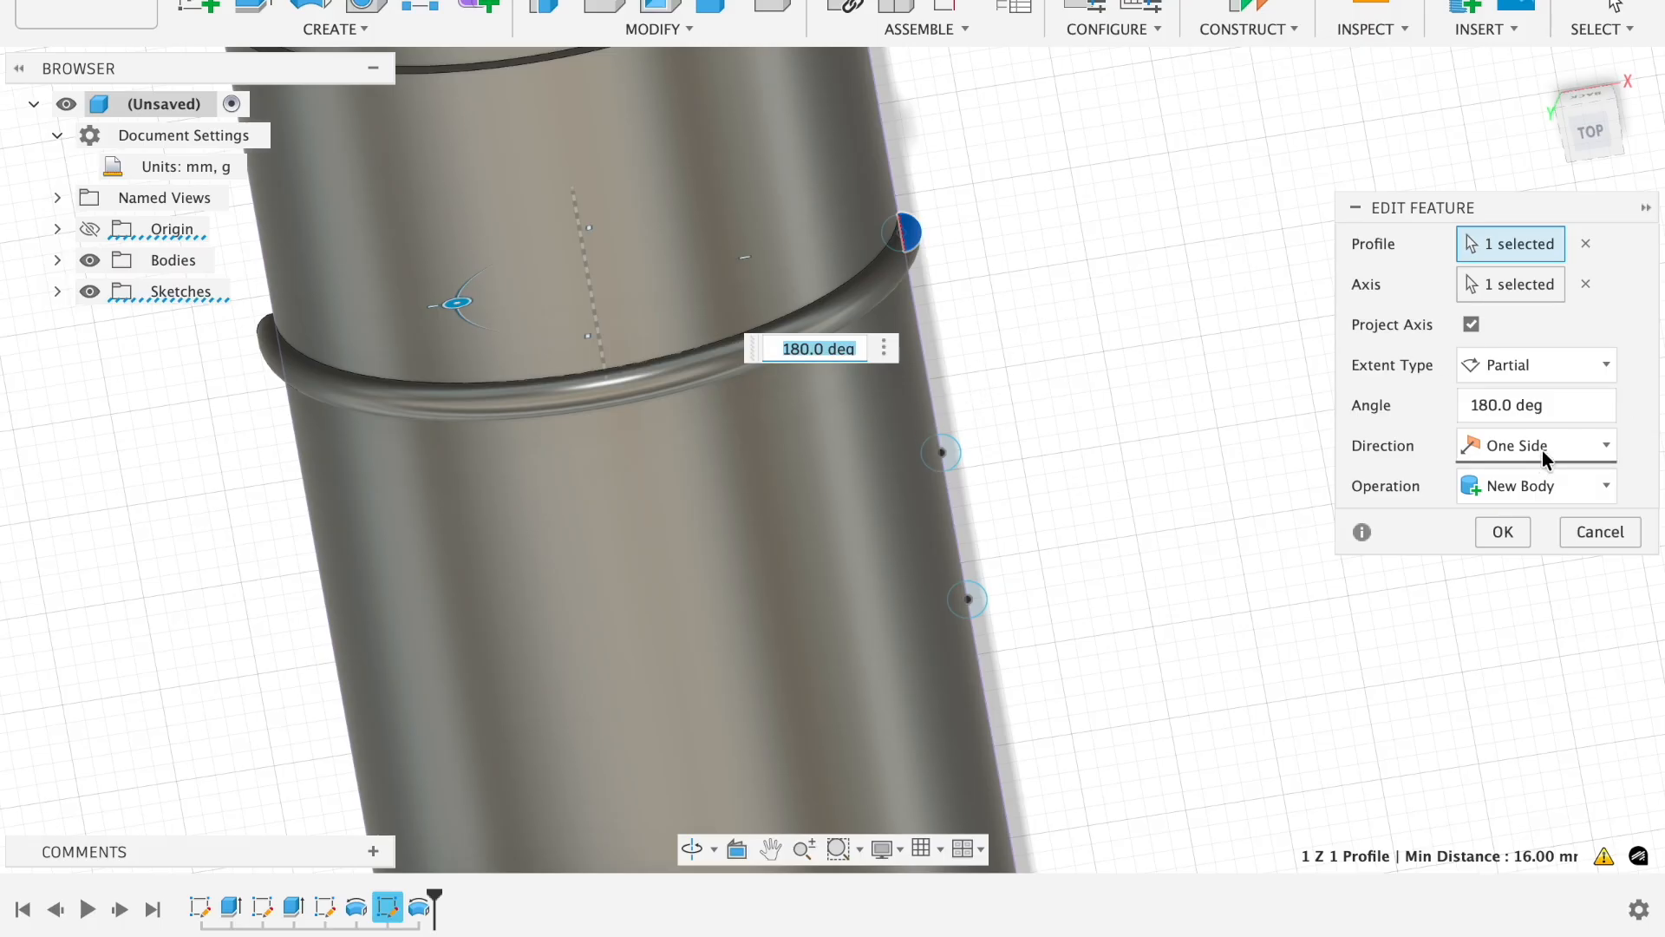
Set the ring's revolve angle to 360 degrees and apply the edited feature.
{"action": "left_click_drag", "start_coordinate": [1471, 405], "coordinate": [1491, 404]}
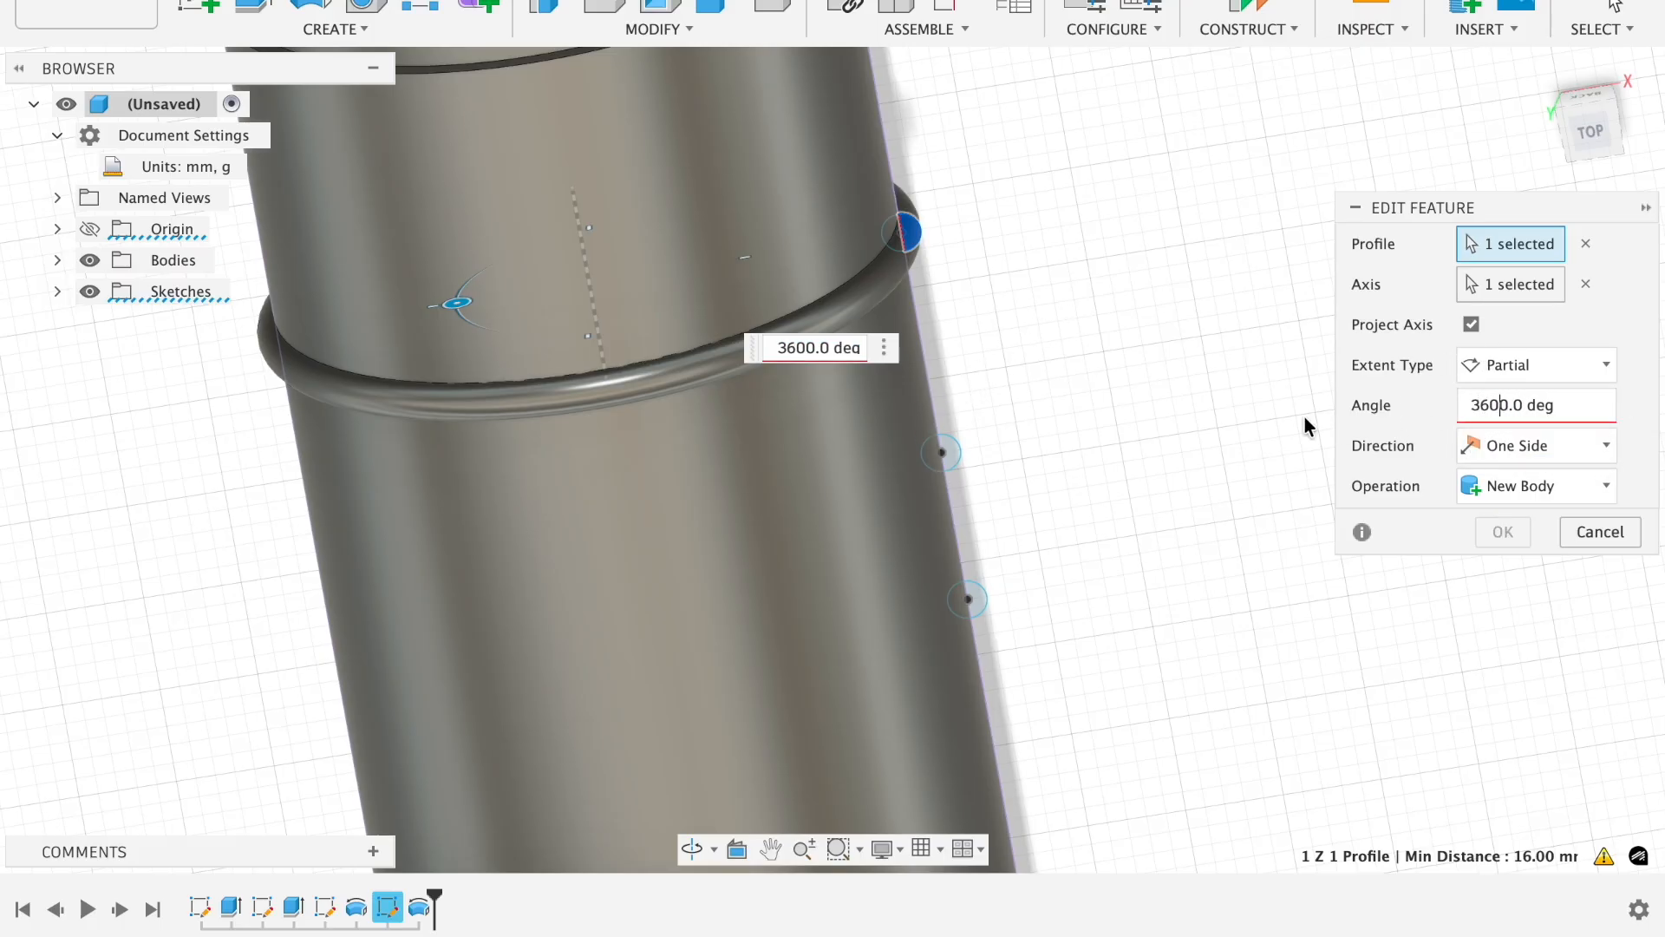
{"action": "middle_click_drag", "start_coordinate": [1010, 380], "coordinate": [1097, 349], "text": "shift"}
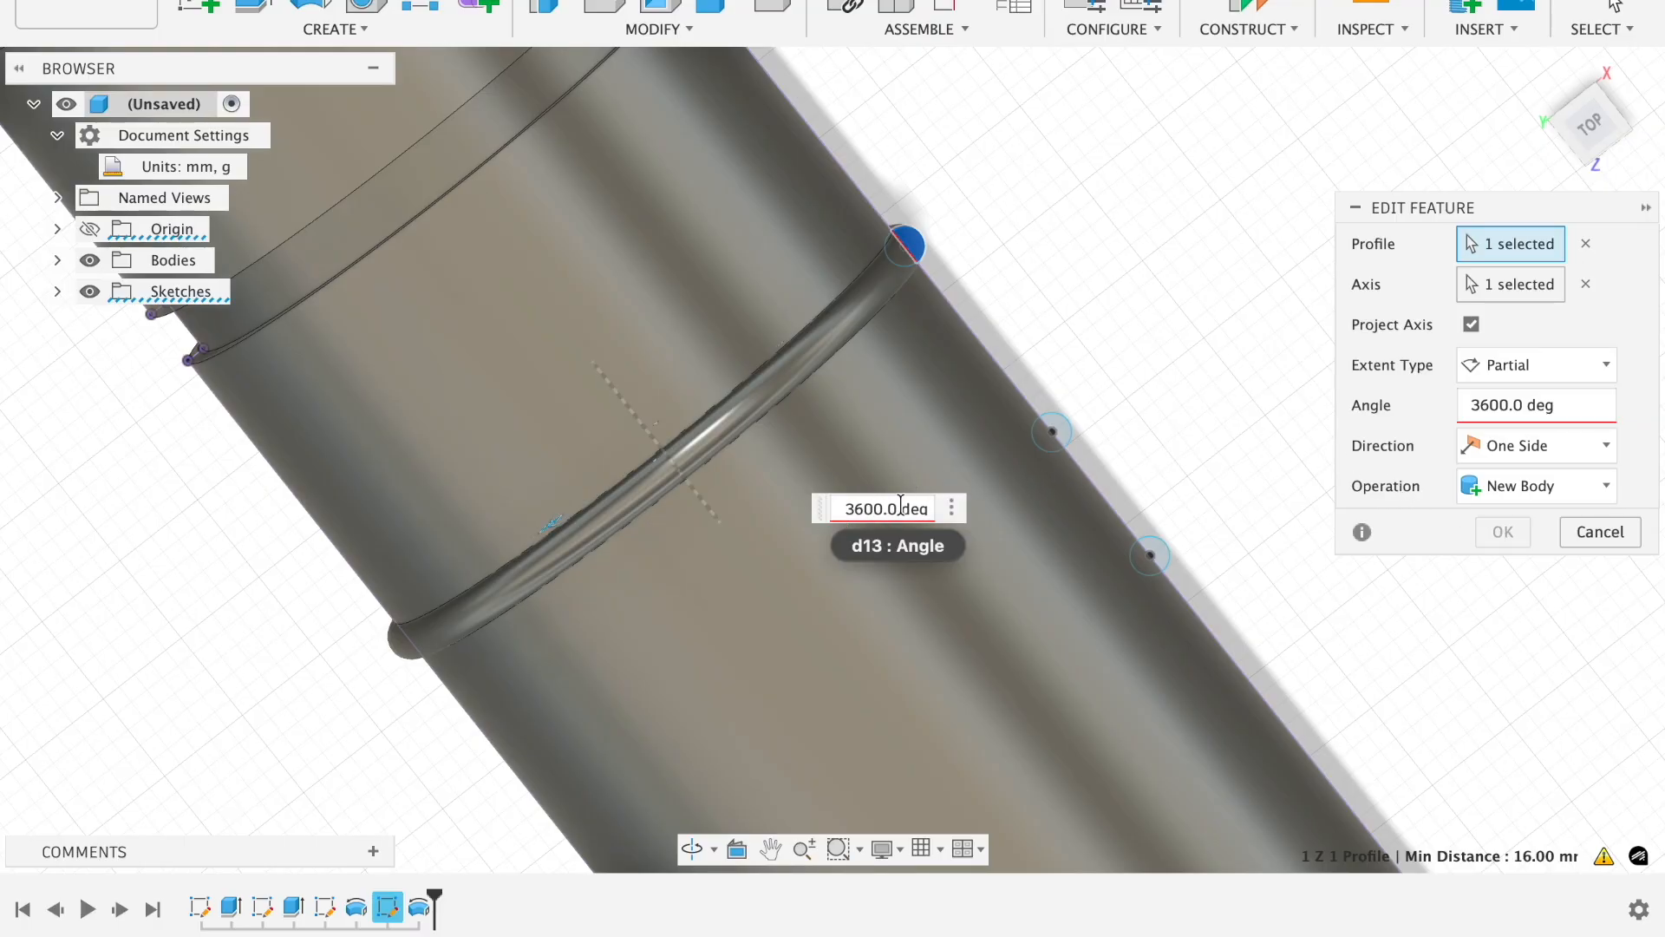
{"action": "left_click", "coordinate": [1076, 271]}
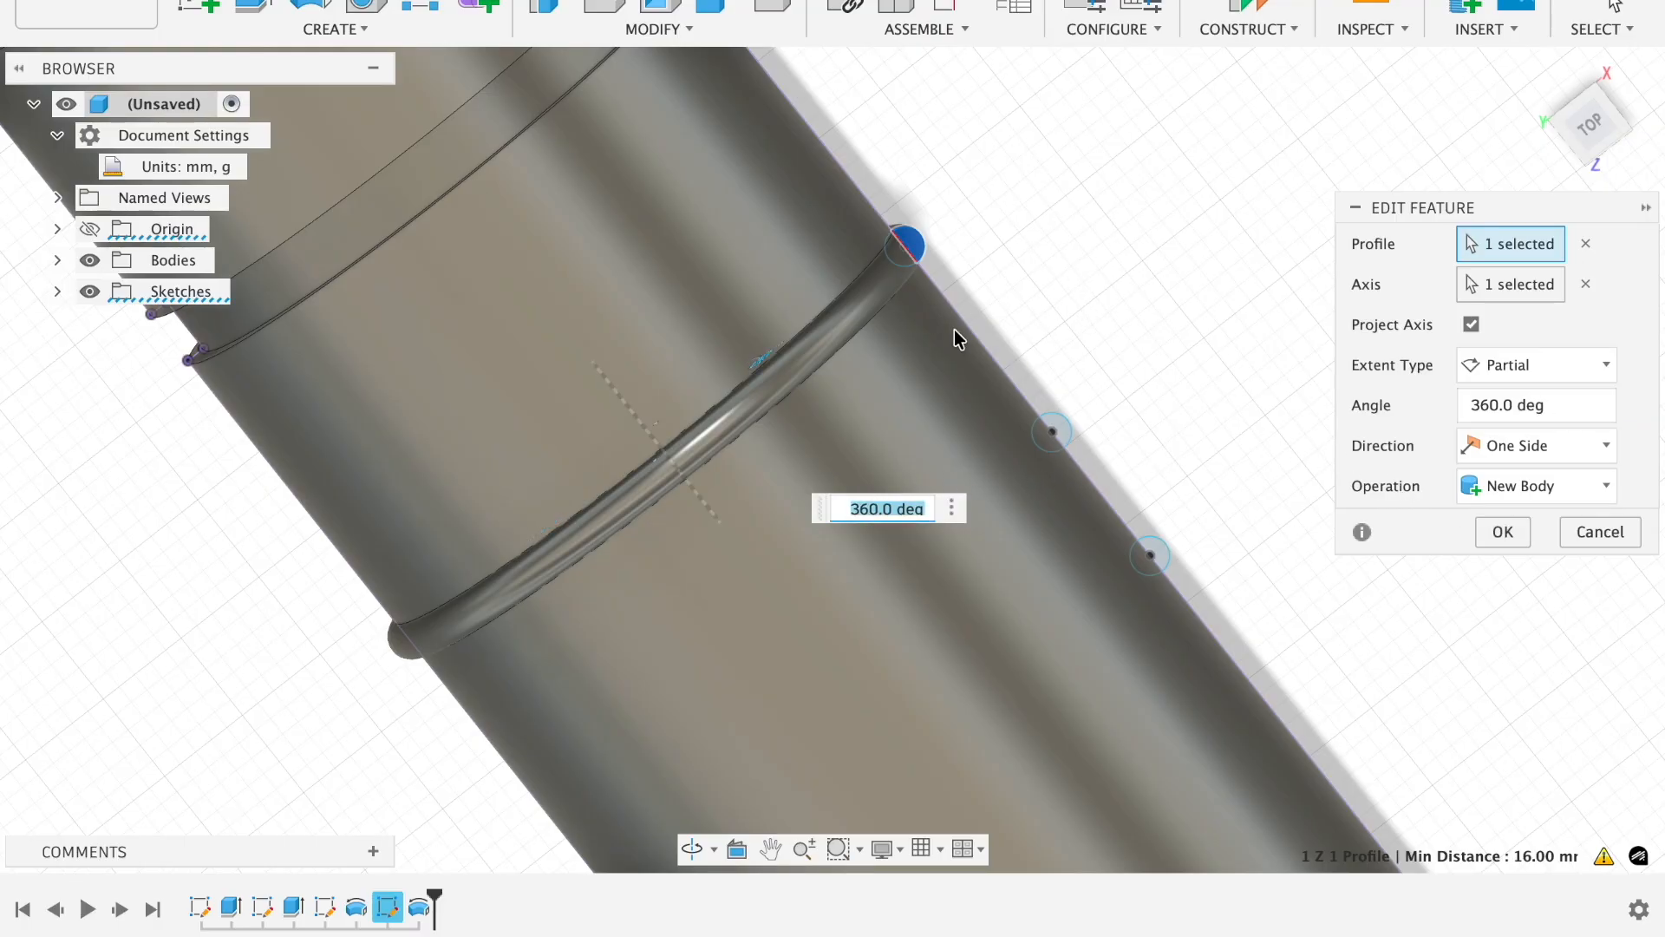
{"action": "left_click", "coordinate": [1490, 246]}
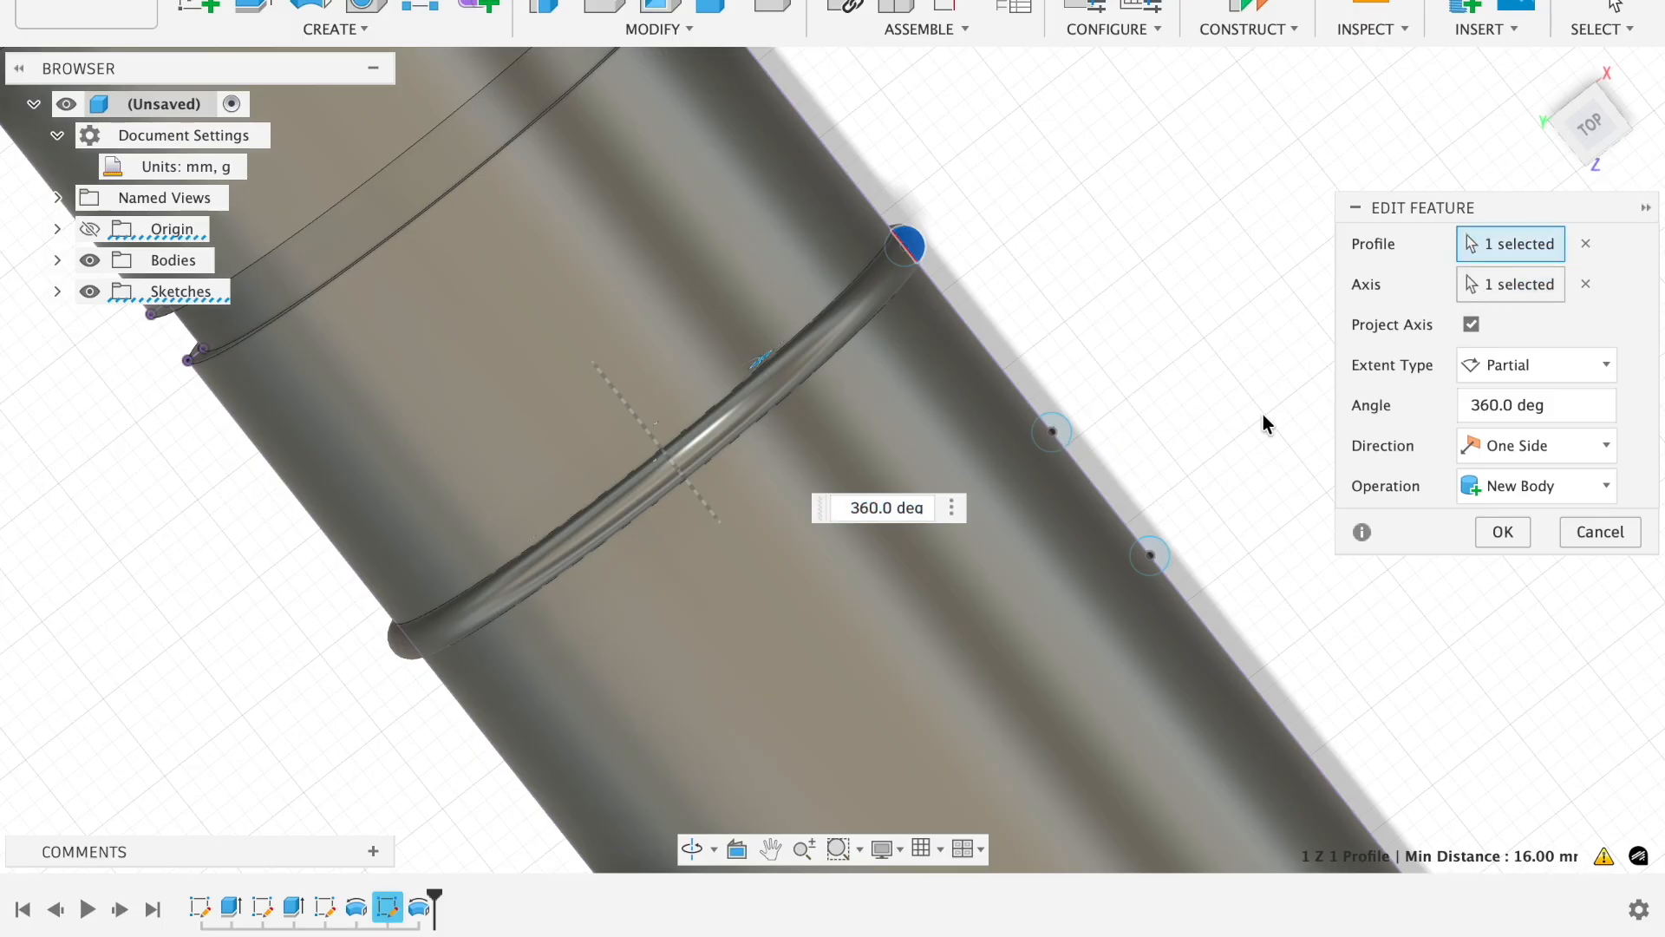
{"action": "left_click", "coordinate": [1056, 430]}
{"action": "left_click", "coordinate": [1499, 531]}
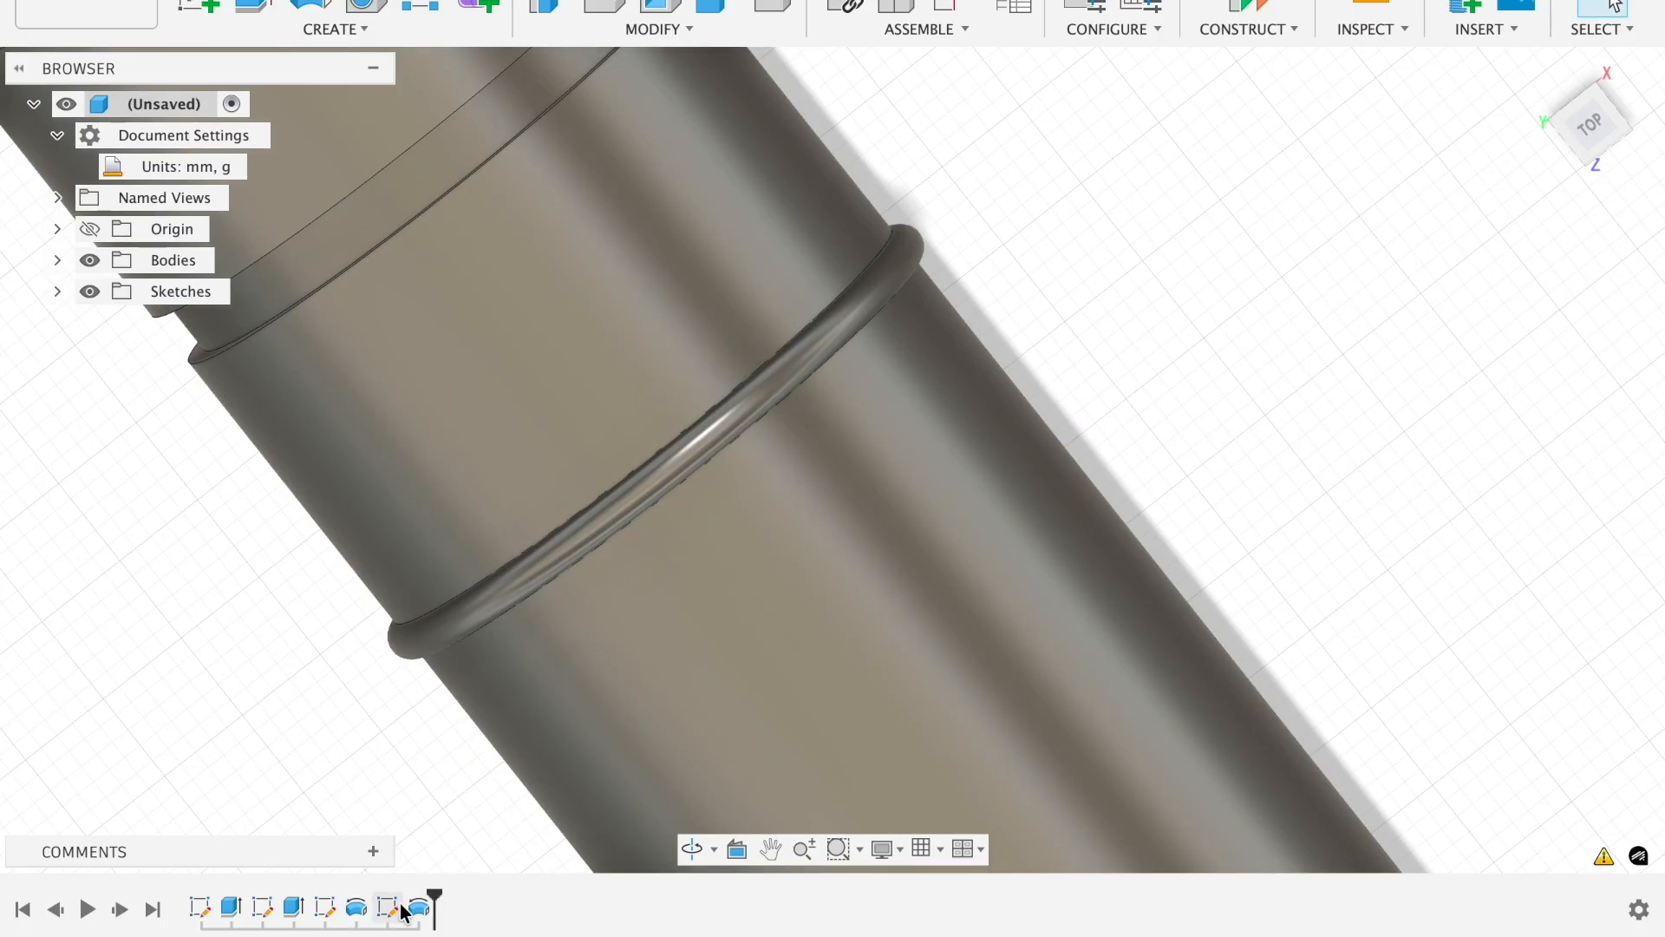
Edit the ring revolve to add the outer half of the middle circle as a second profile.
{"action": "double_click", "coordinate": [419, 906]}
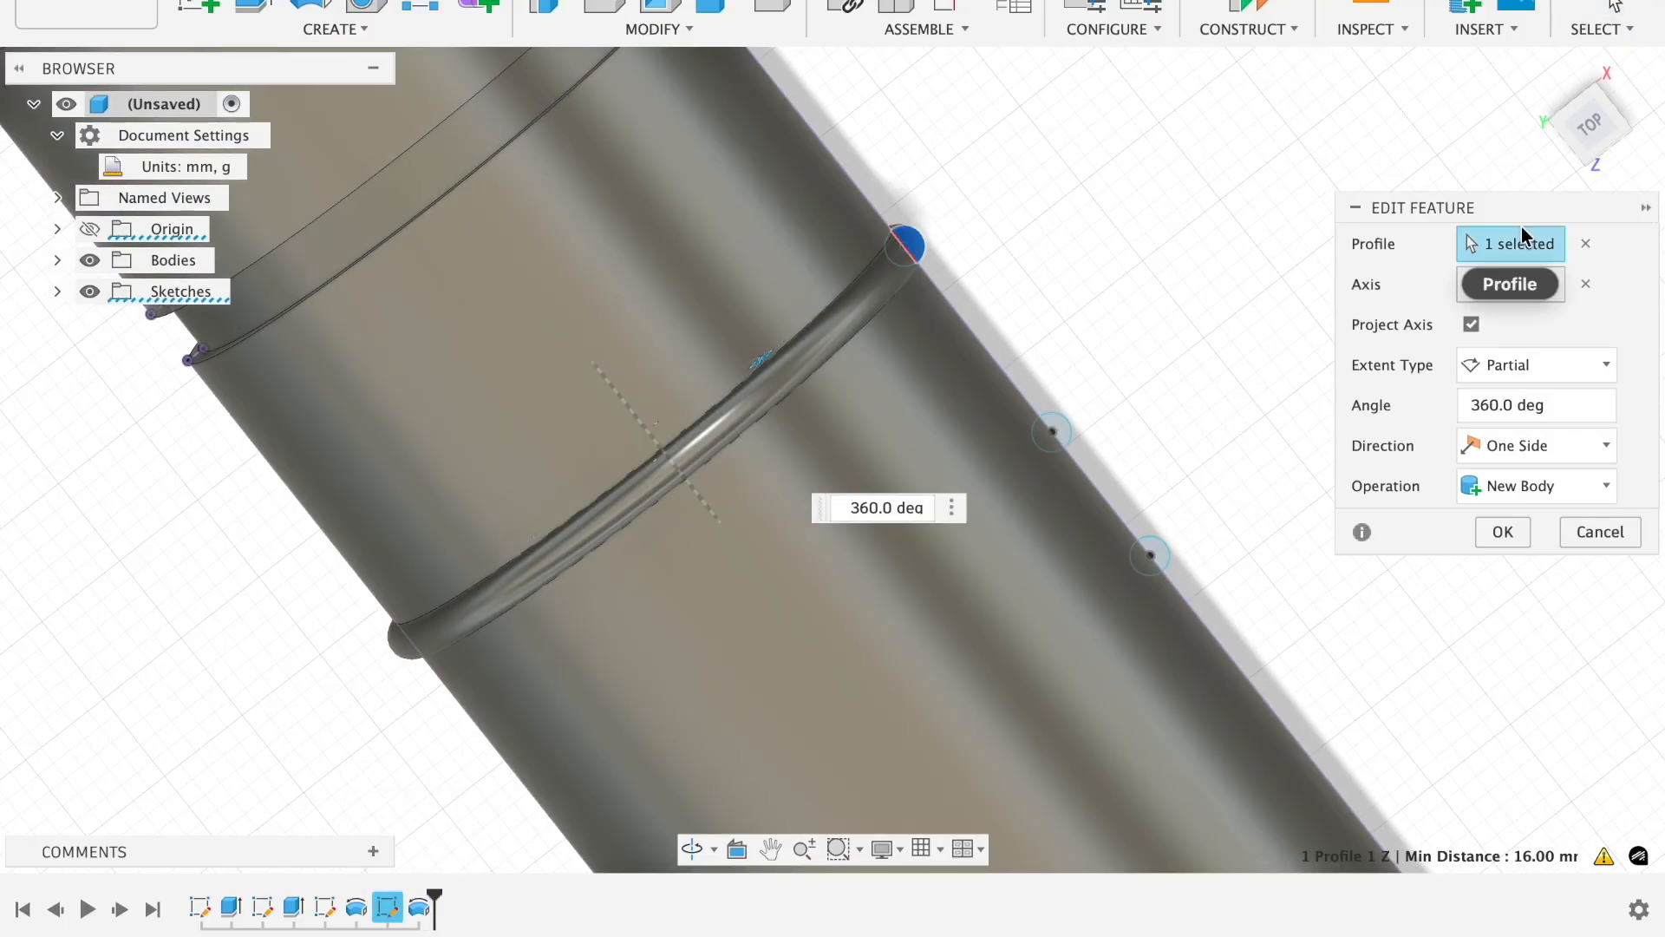
{"action": "left_click", "coordinate": [1056, 431]}
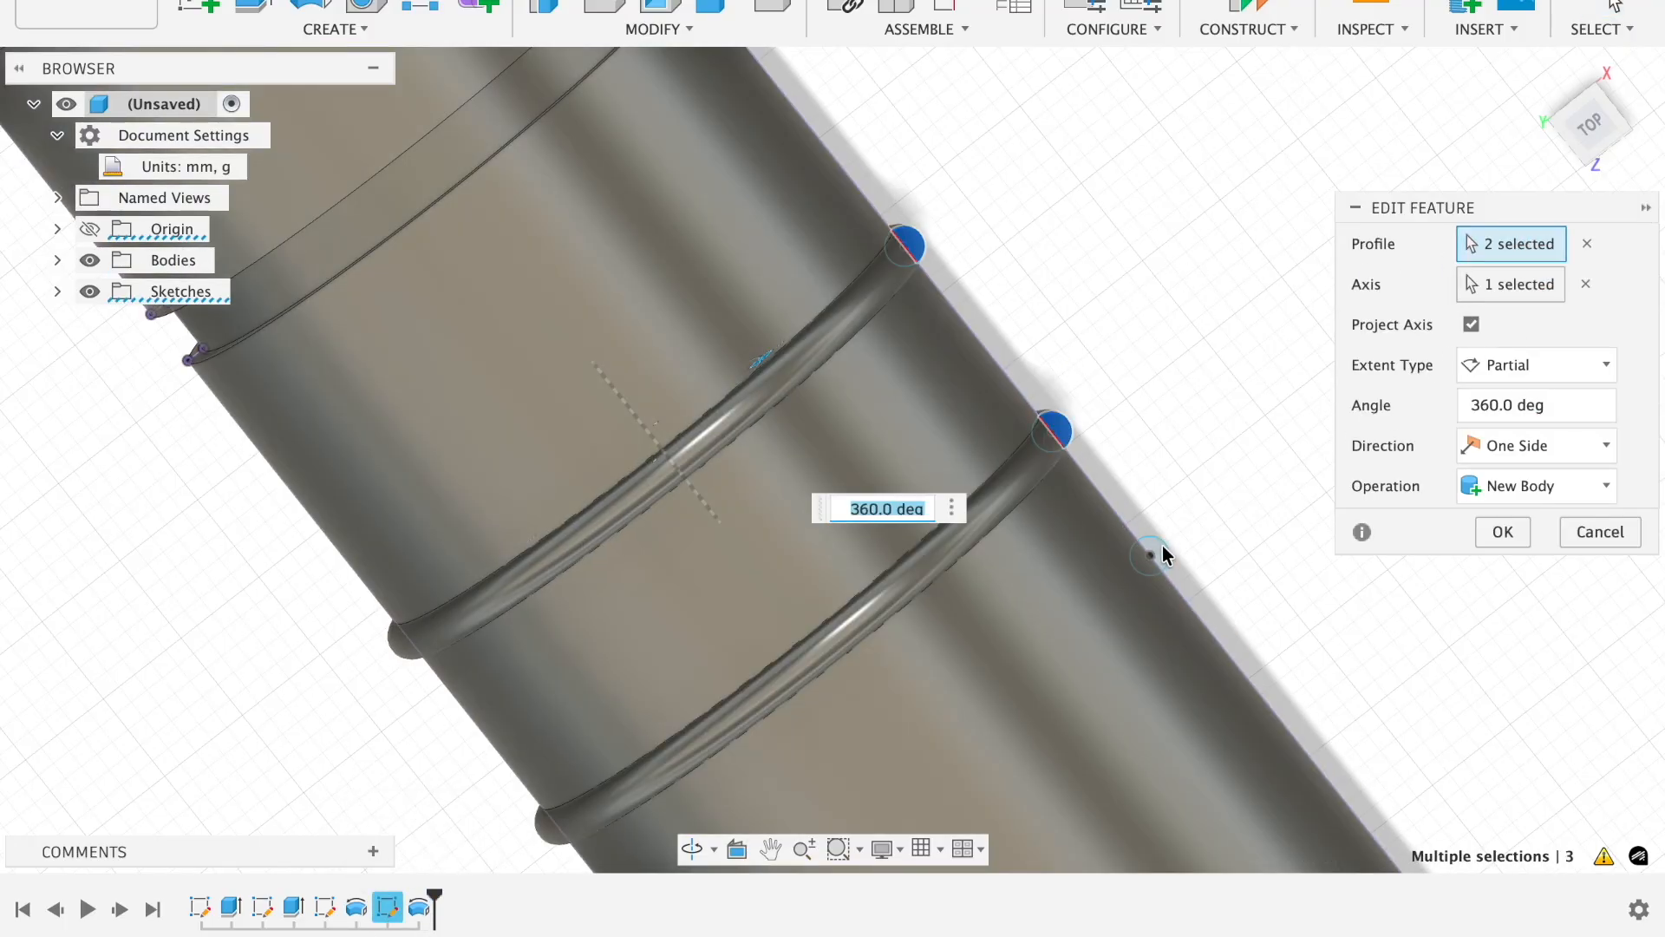
{"action": "left_click", "coordinate": [1498, 532]}
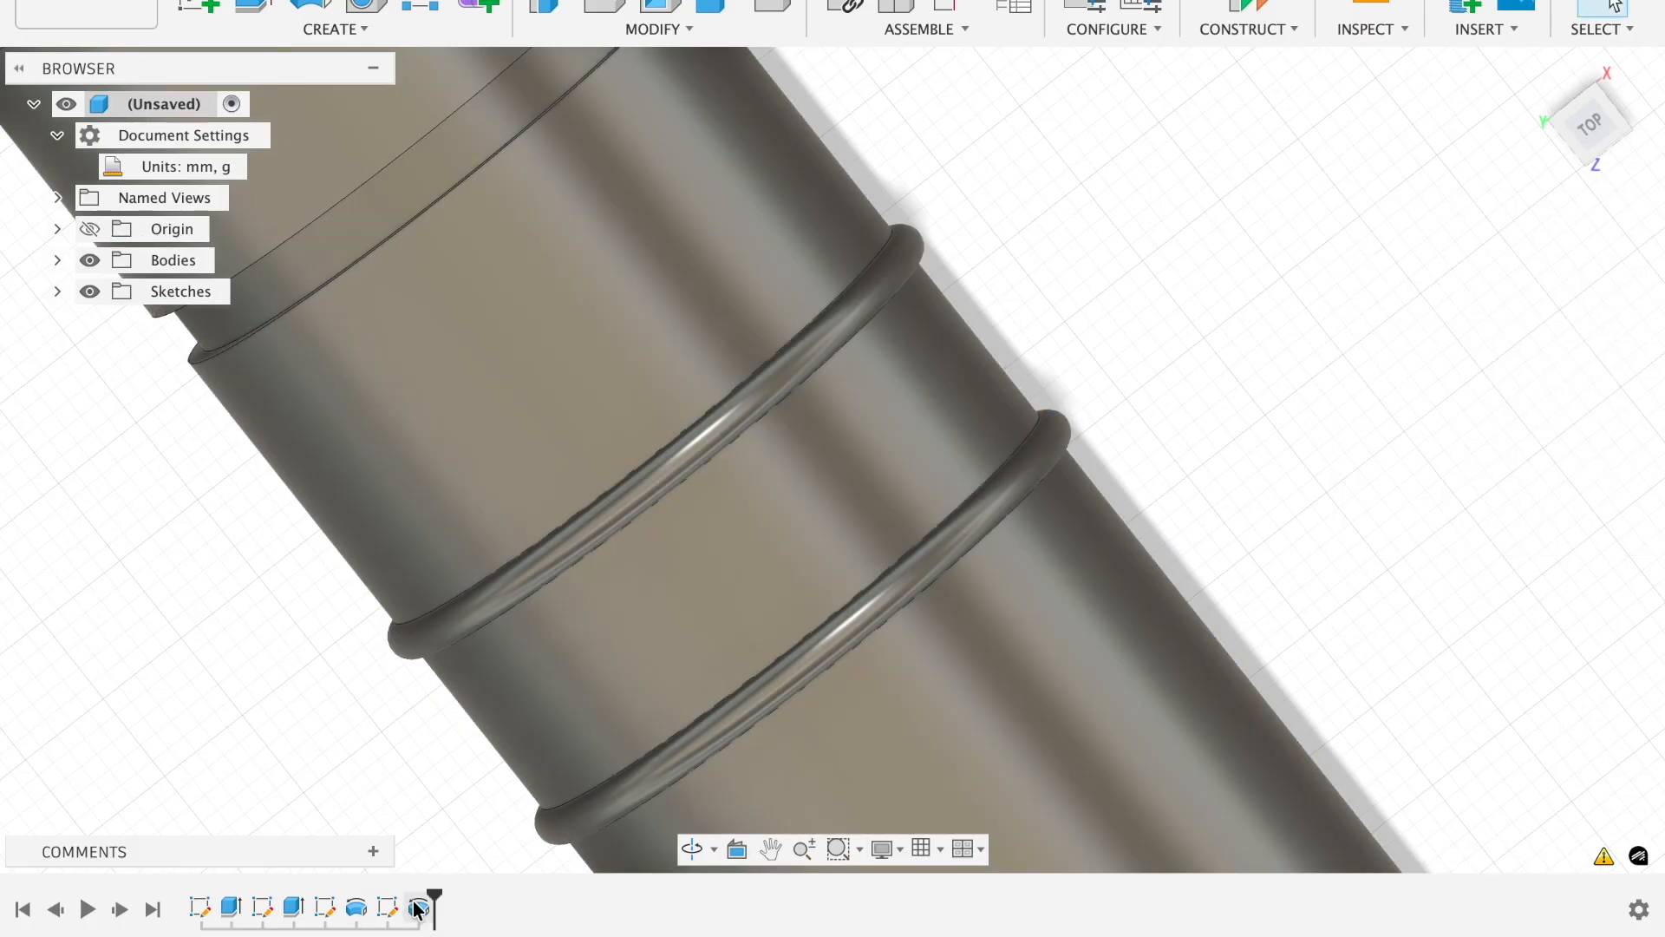
Edit the ring revolve again to add the outer half of the circle farthest from the groove, and apply it.
{"action": "double_click", "coordinate": [418, 907]}
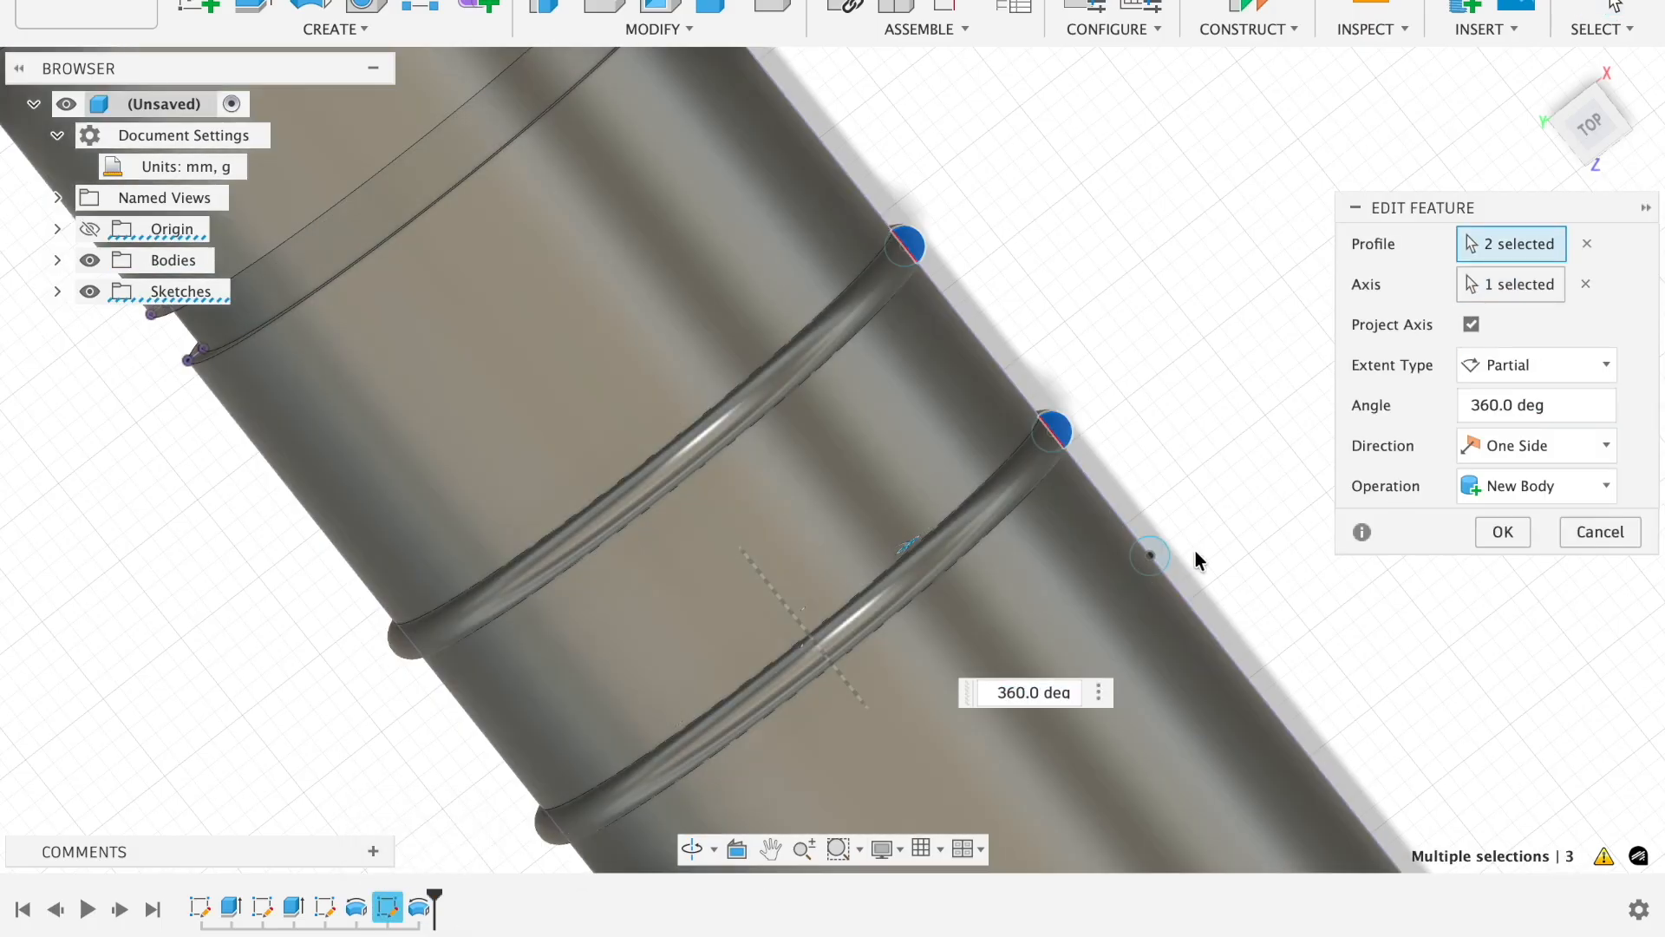
{"action": "left_click", "coordinate": [1154, 553]}
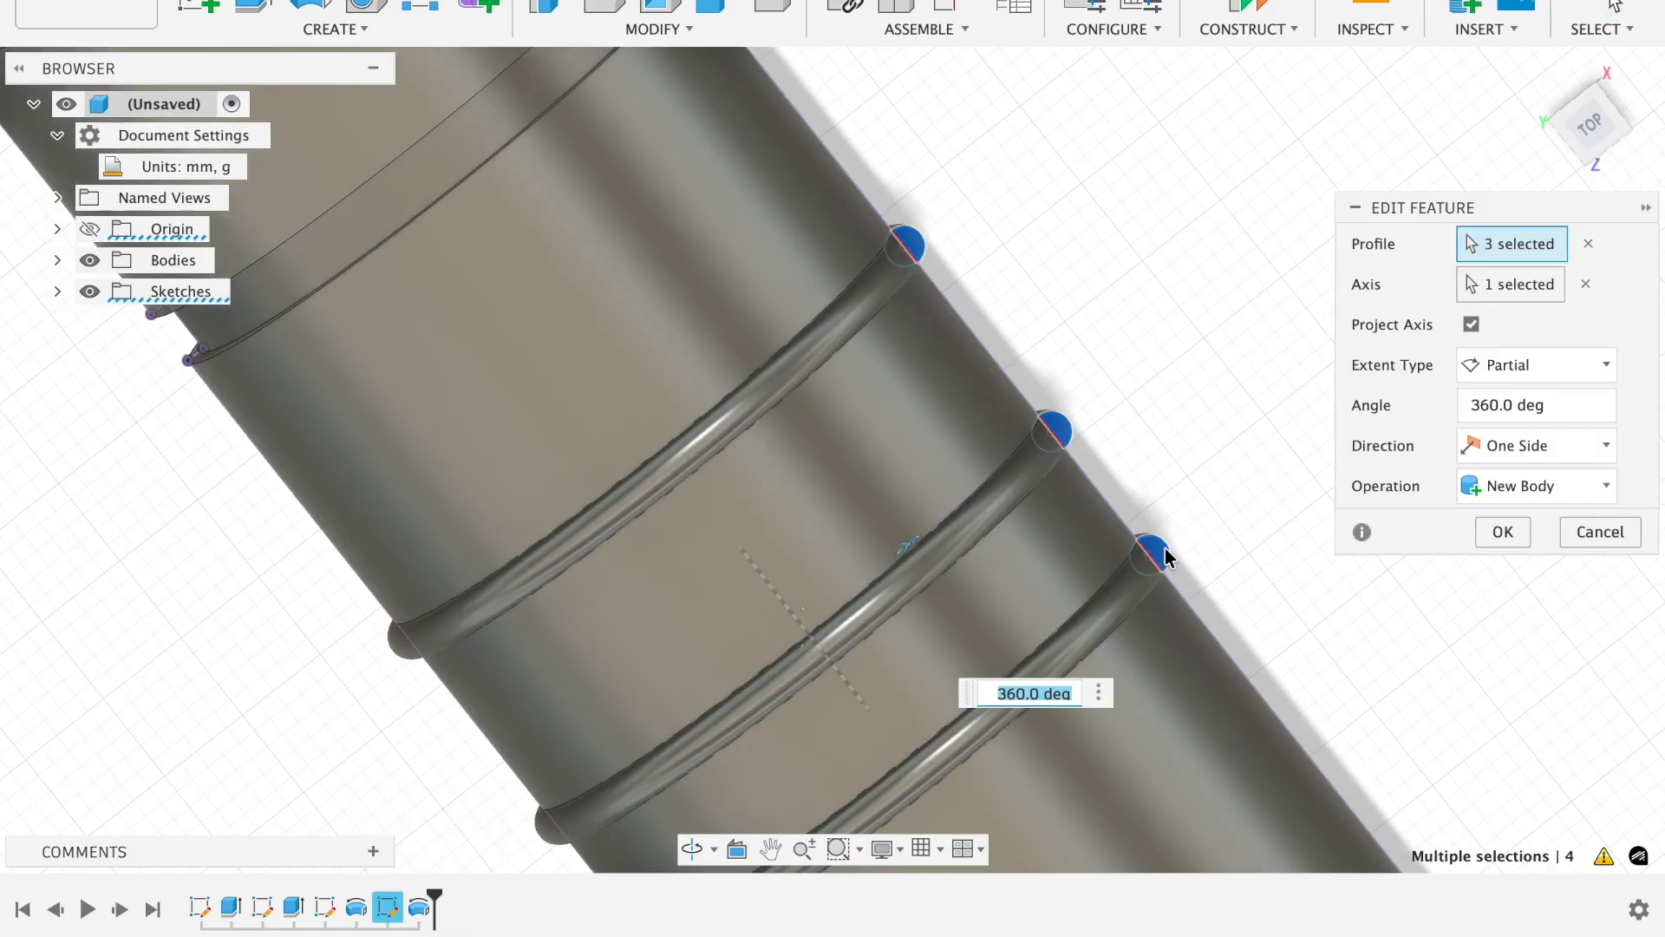
{"action": "middle_click_drag", "start_coordinate": [1016, 386], "coordinate": [893, 185], "text": "shift"}
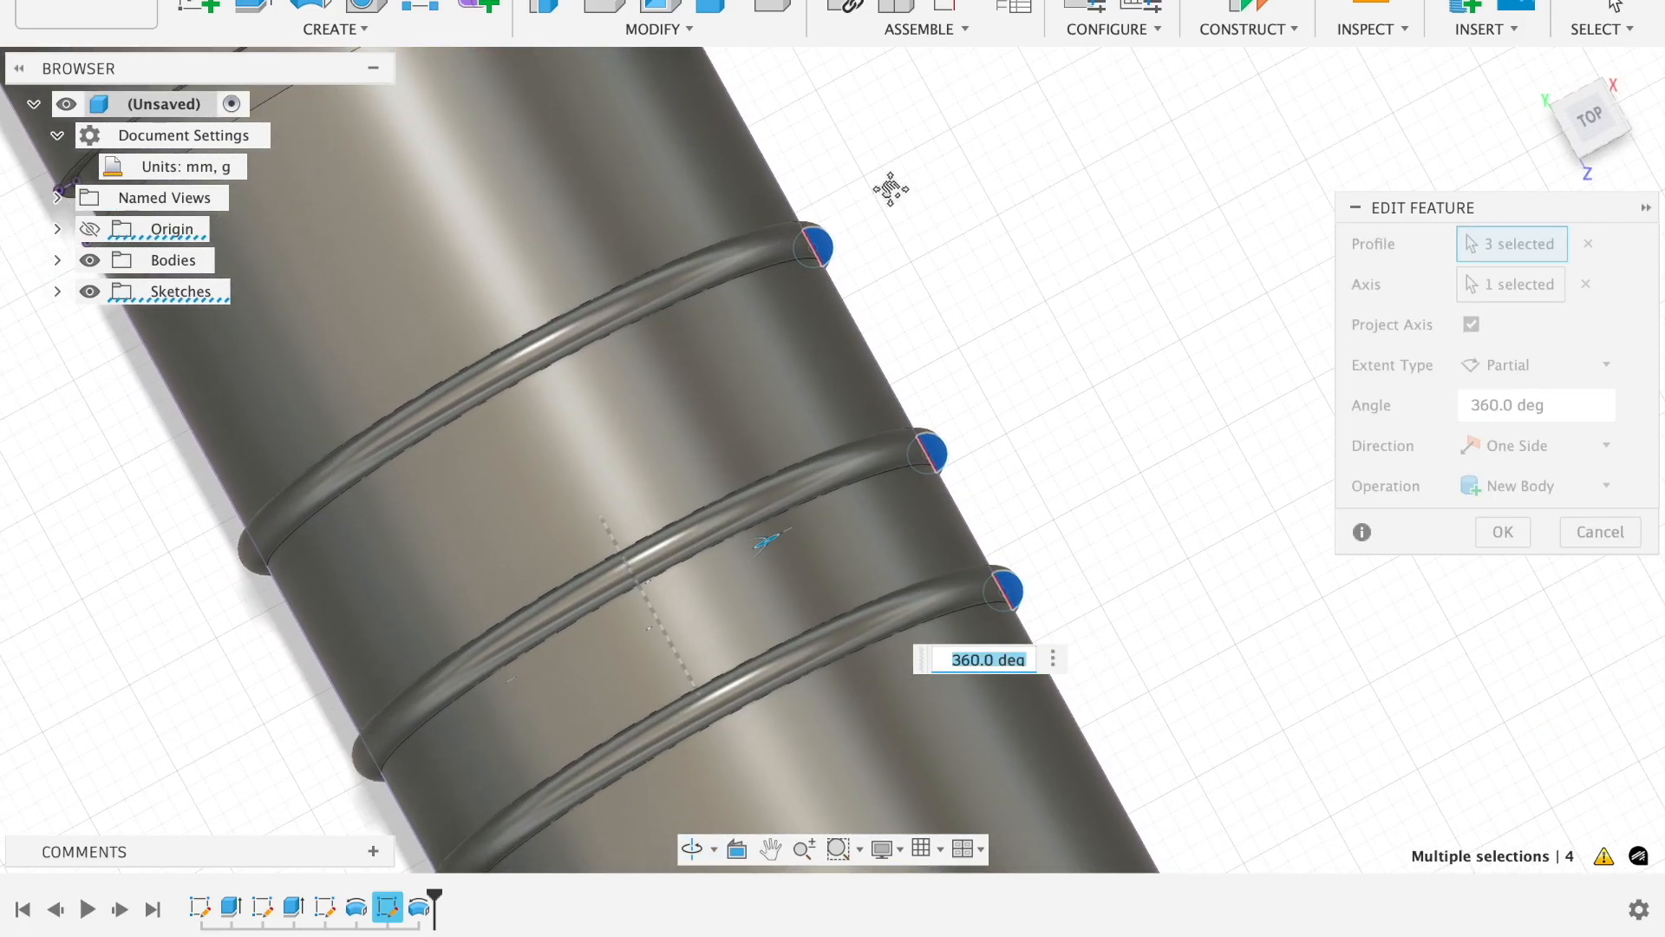
{"action": "middle_click_drag", "start_coordinate": [959, 387], "coordinate": [1022, 400], "text": "shift"}
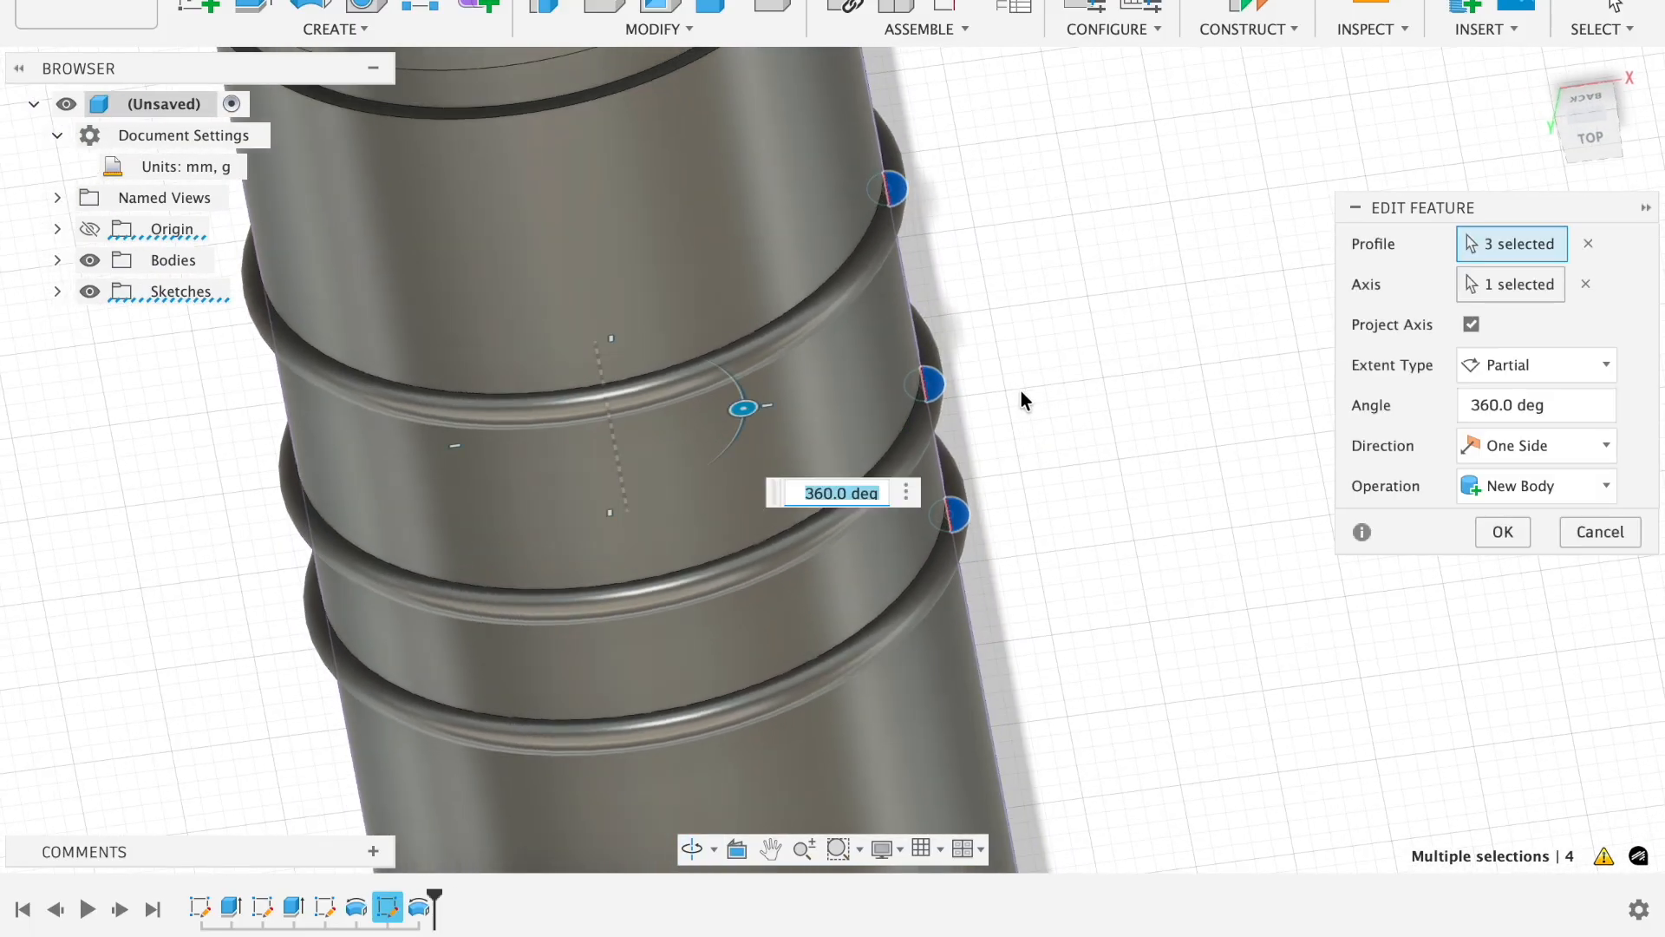
{"action": "middle_click_drag", "start_coordinate": [989, 272], "coordinate": [974, 398]}
{"action": "scroll", "coordinate": [1042, 329], "scroll_direction": "down", "scroll_amount": 3}
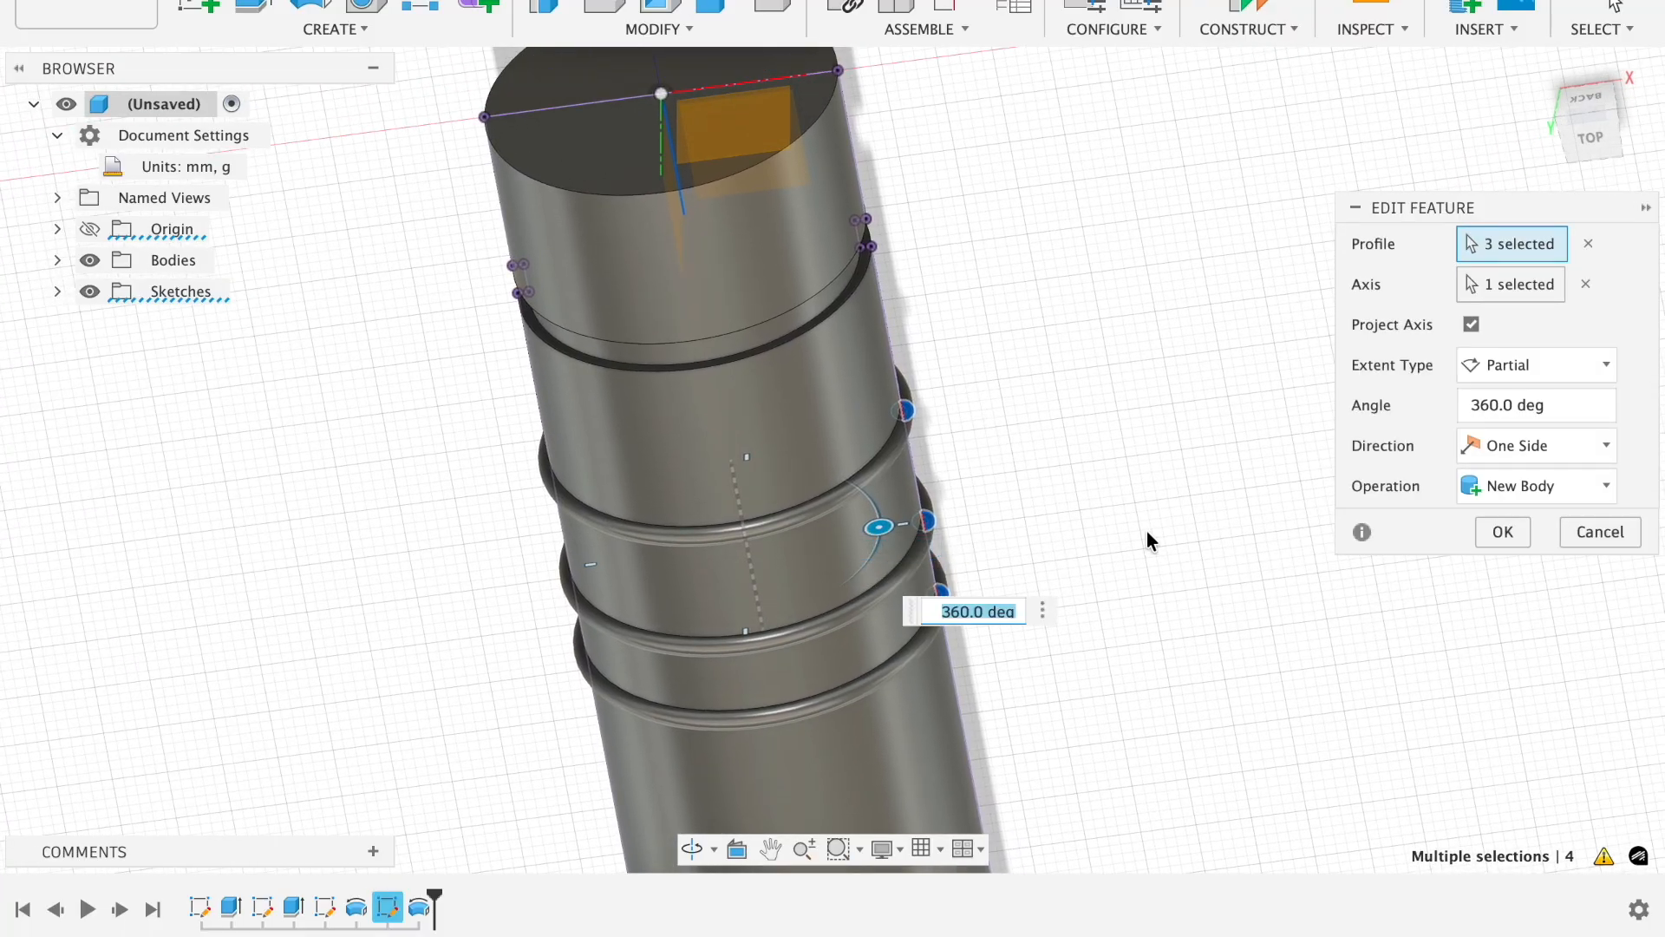
{"action": "middle_click_drag", "start_coordinate": [1055, 548], "coordinate": [1041, 494]}
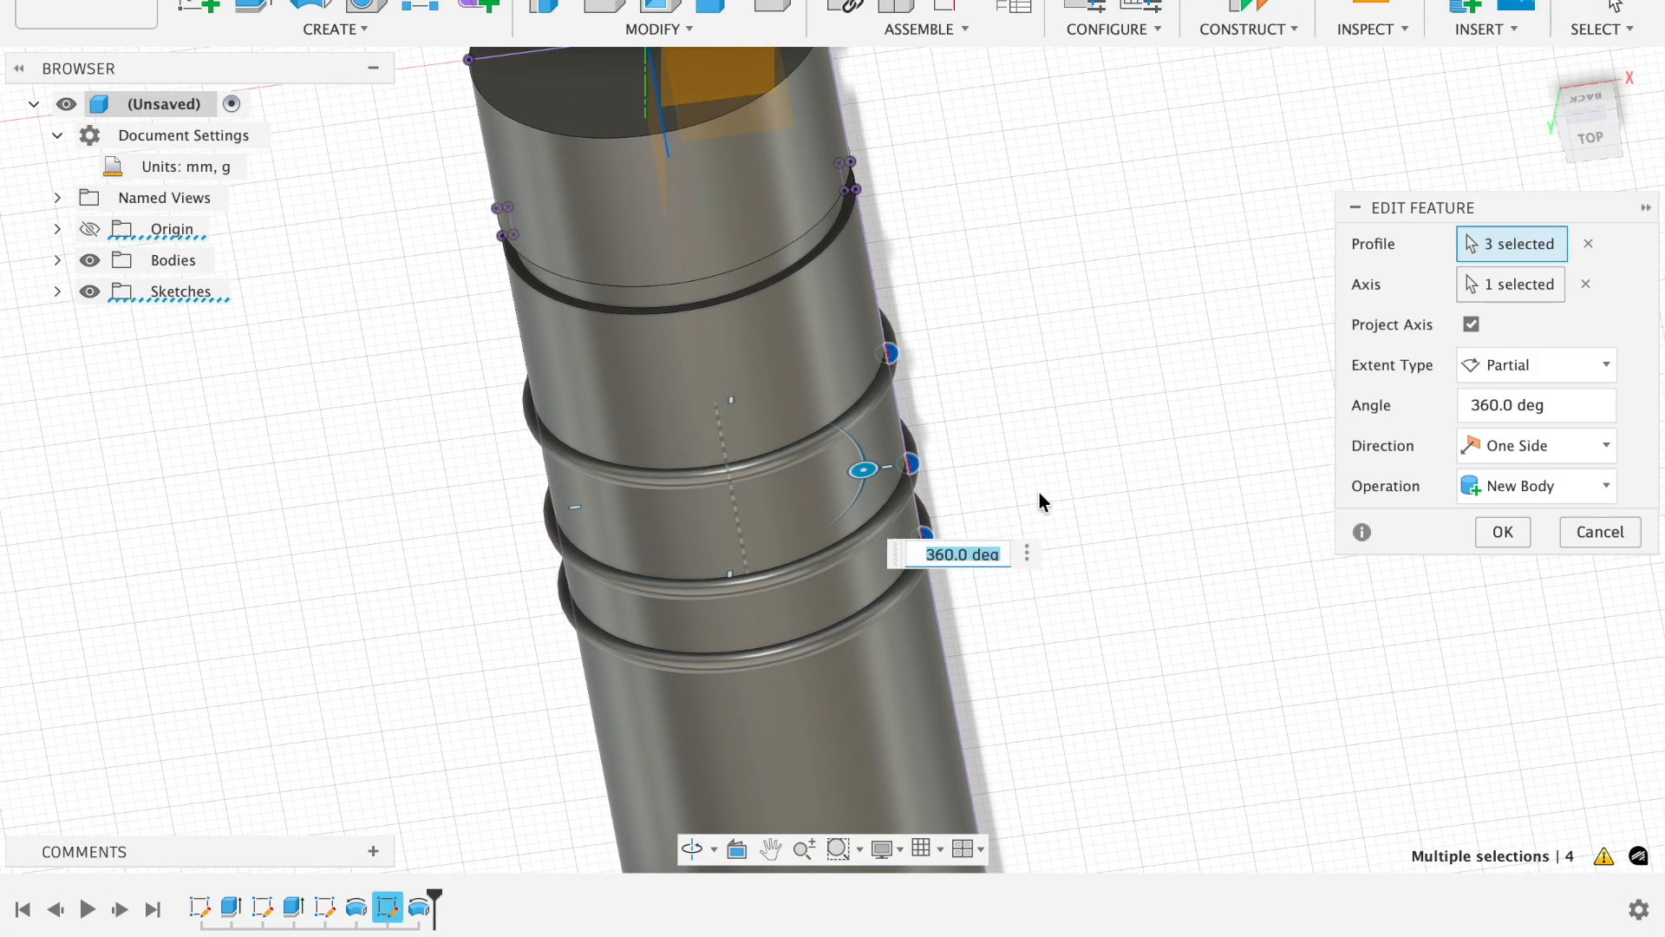
{"action": "left_click", "coordinate": [1492, 532]}
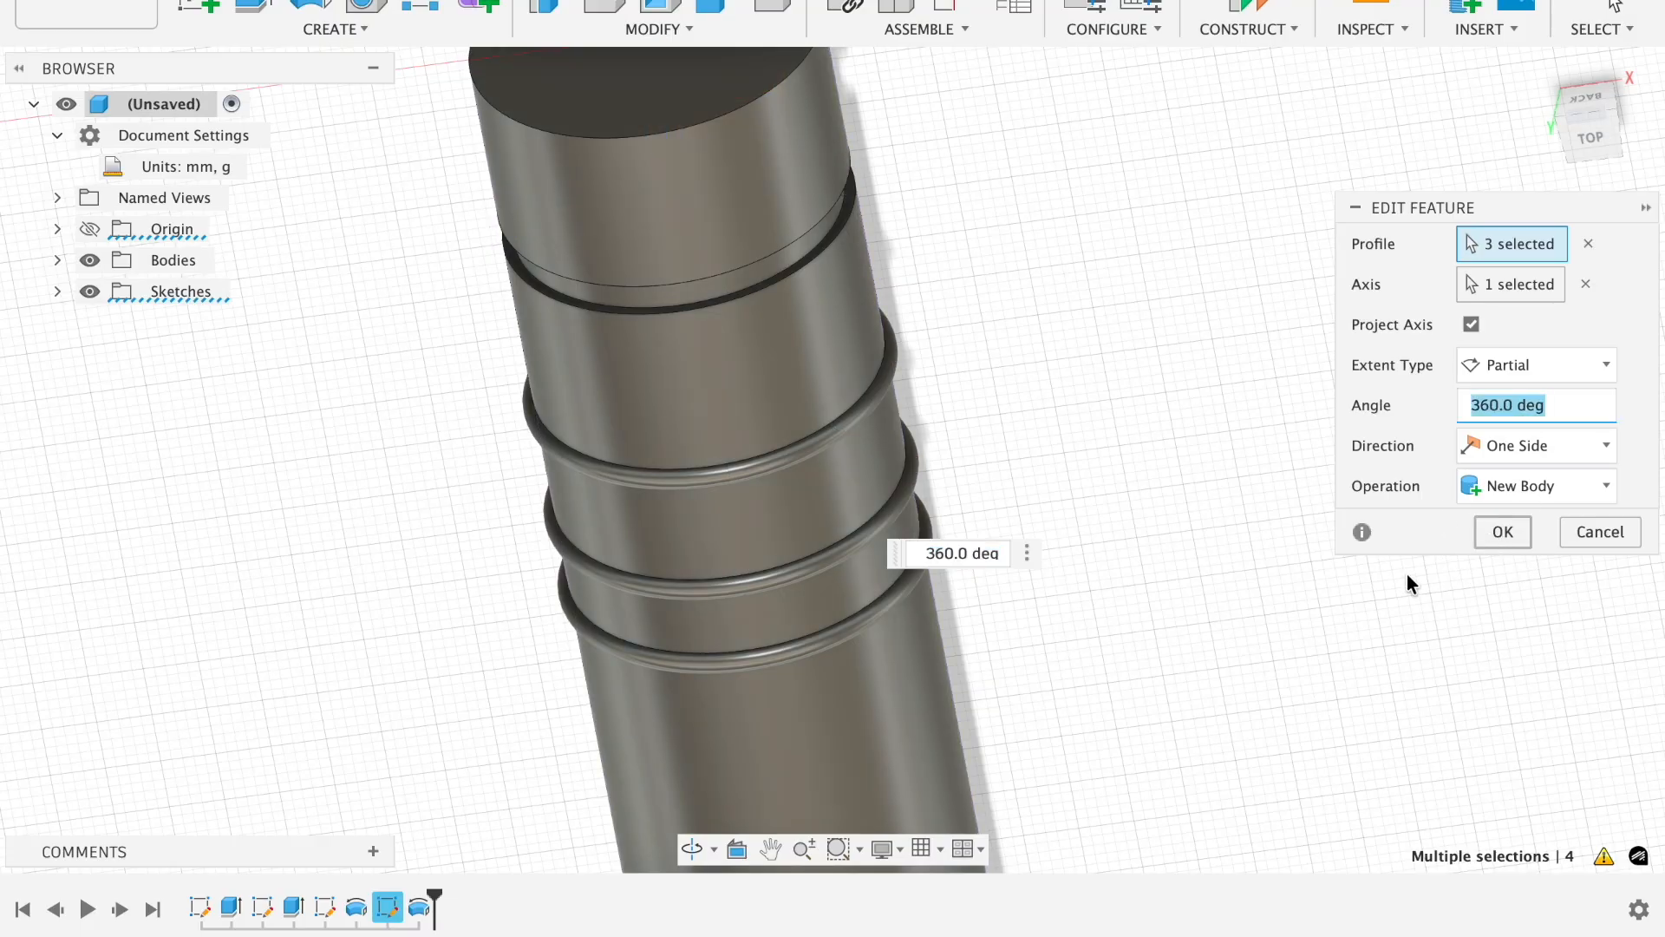
Roll the model history back before the groove cut and the bore, restore it to the end, and inspect the cylinder.
{"action": "left_click", "coordinate": [438, 892]}
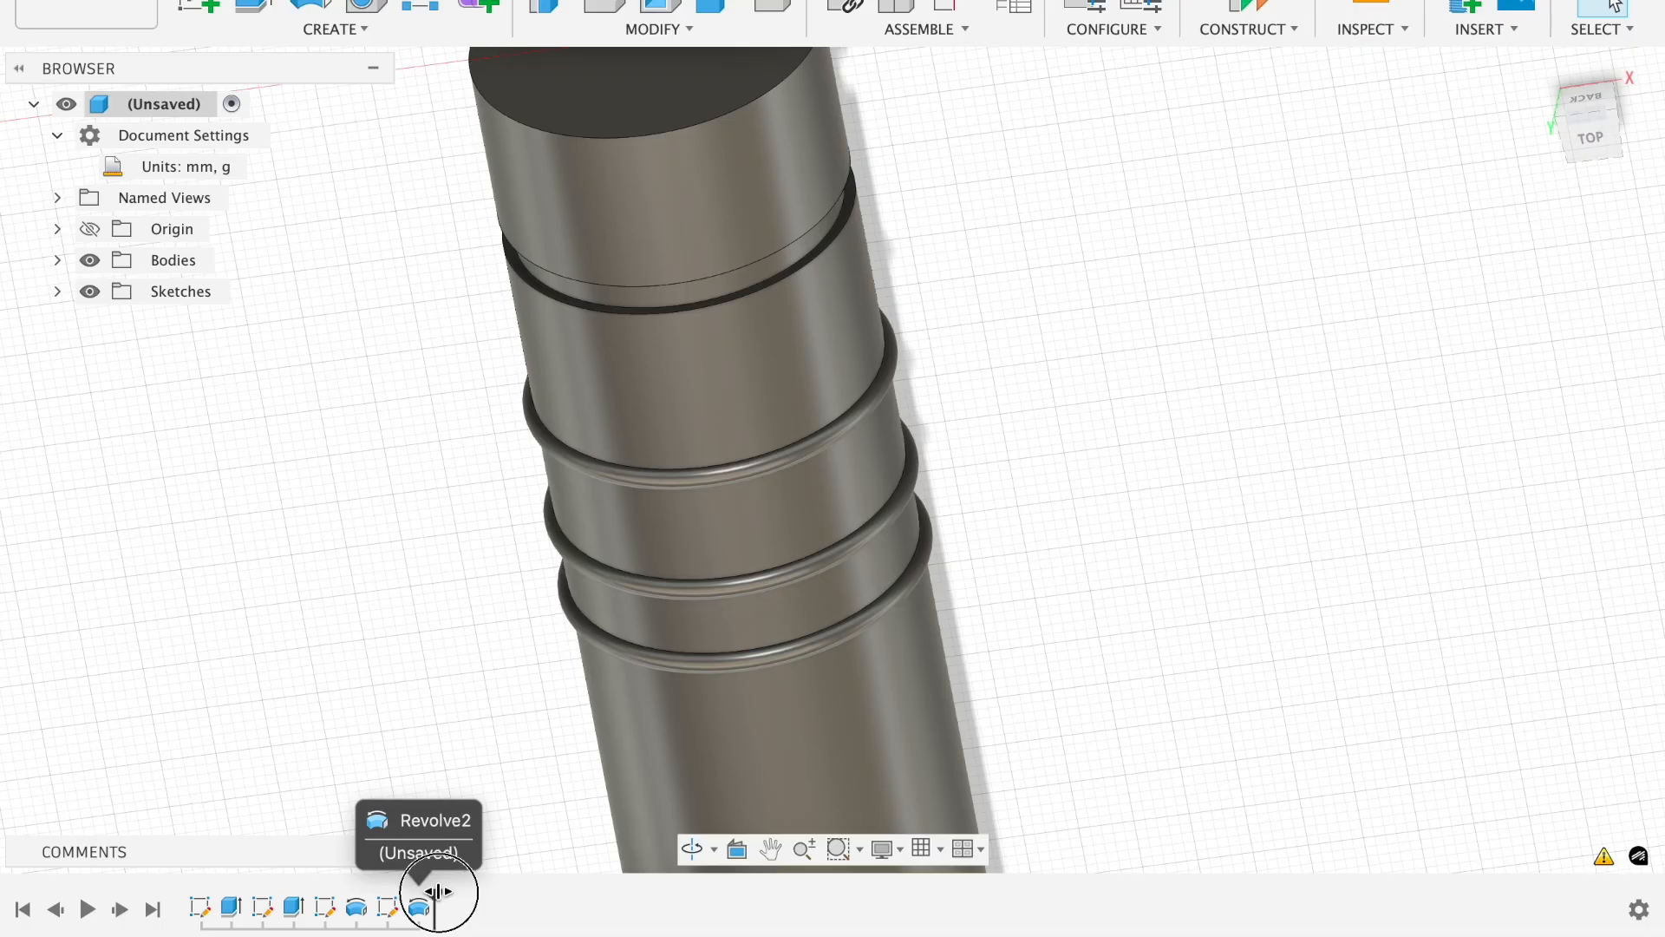
{"action": "left_click_drag", "start_coordinate": [436, 893], "coordinate": [334, 892]}
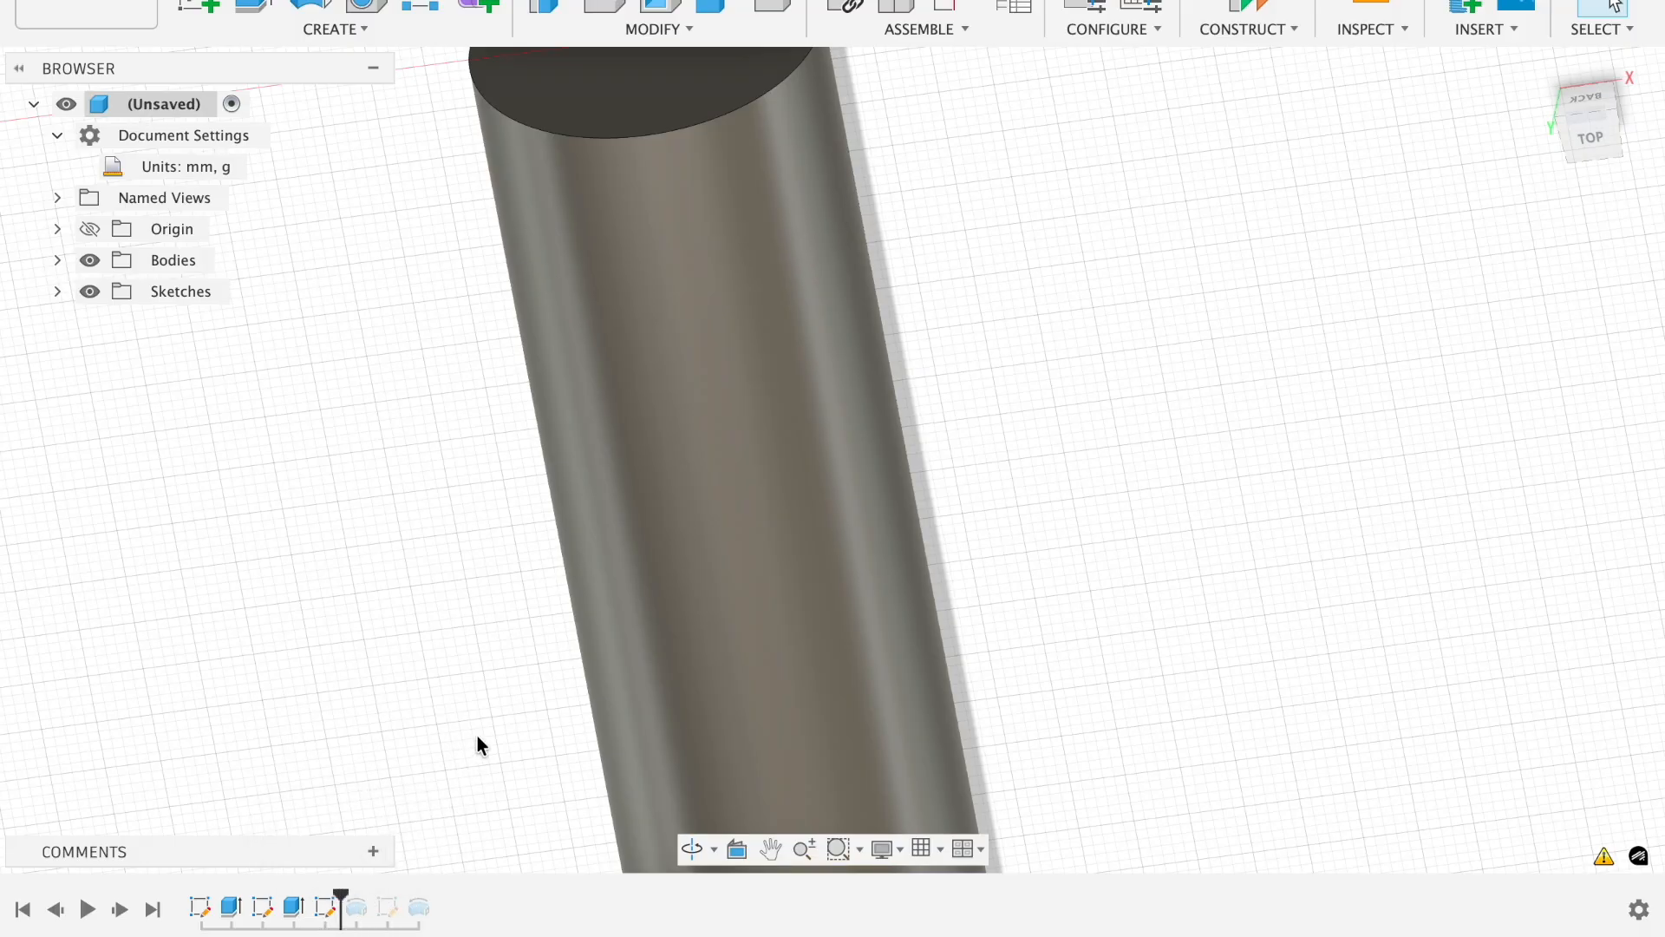
{"action": "middle_click_drag", "start_coordinate": [477, 744], "coordinate": [477, 668], "text": "shift"}
{"action": "left_click_drag", "start_coordinate": [341, 892], "coordinate": [279, 892]}
{"action": "middle_click_drag", "start_coordinate": [520, 600], "coordinate": [533, 399], "text": "shift"}
{"action": "left_click_drag", "start_coordinate": [278, 893], "coordinate": [435, 894]}
{"action": "middle_click_drag", "start_coordinate": [1000, 338], "coordinate": [1029, 392], "text": "shift"}
{"action": "middle_click_drag", "start_coordinate": [923, 212], "coordinate": [1053, 419]}
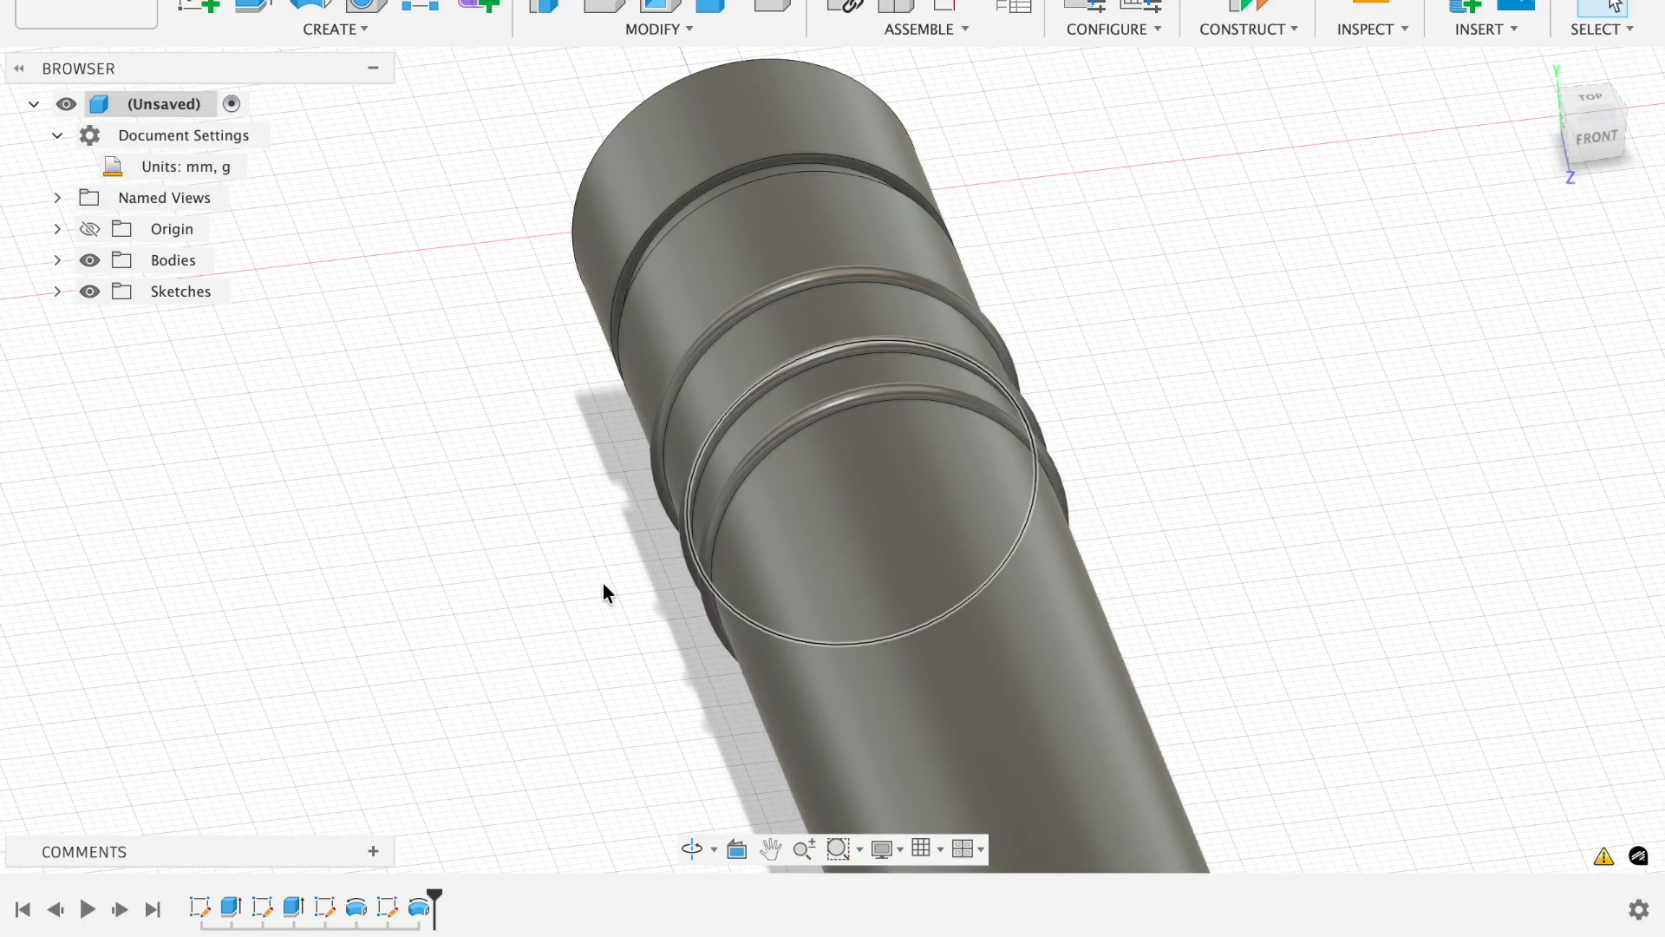
Edit the ring circles' sketch with the bodies hidden and dimension the first two circle centres 12 mm apart.
{"action": "left_click", "coordinate": [390, 908]}
{"action": "double_click", "coordinate": [390, 908]}
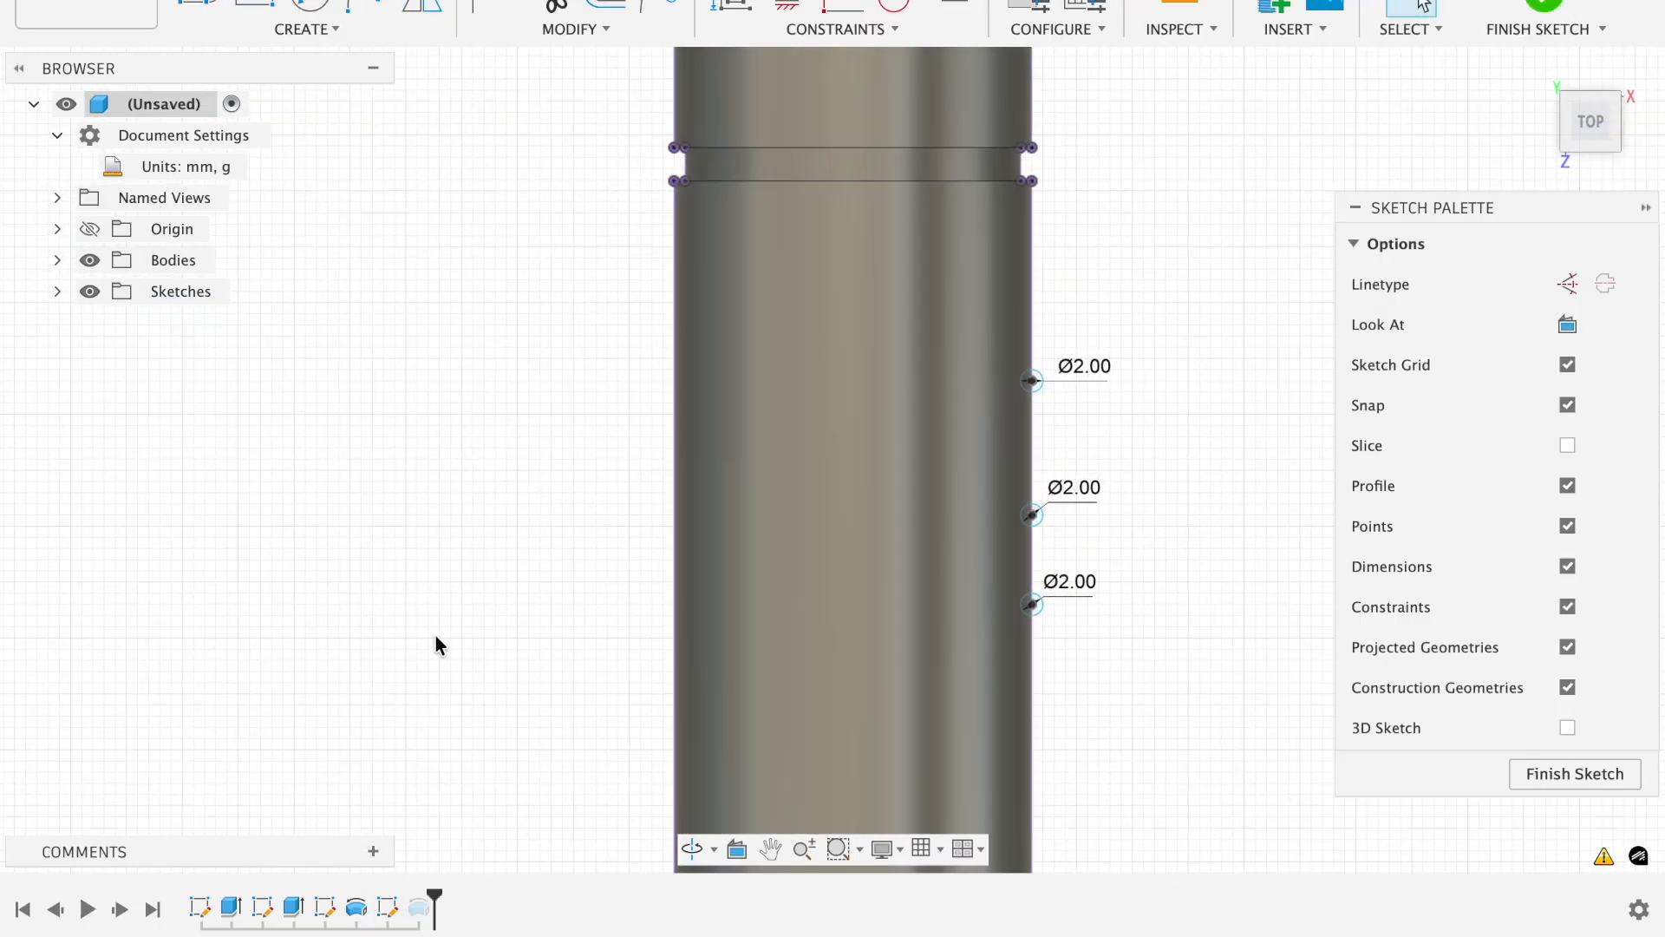
{"action": "left_click", "coordinate": [89, 259]}
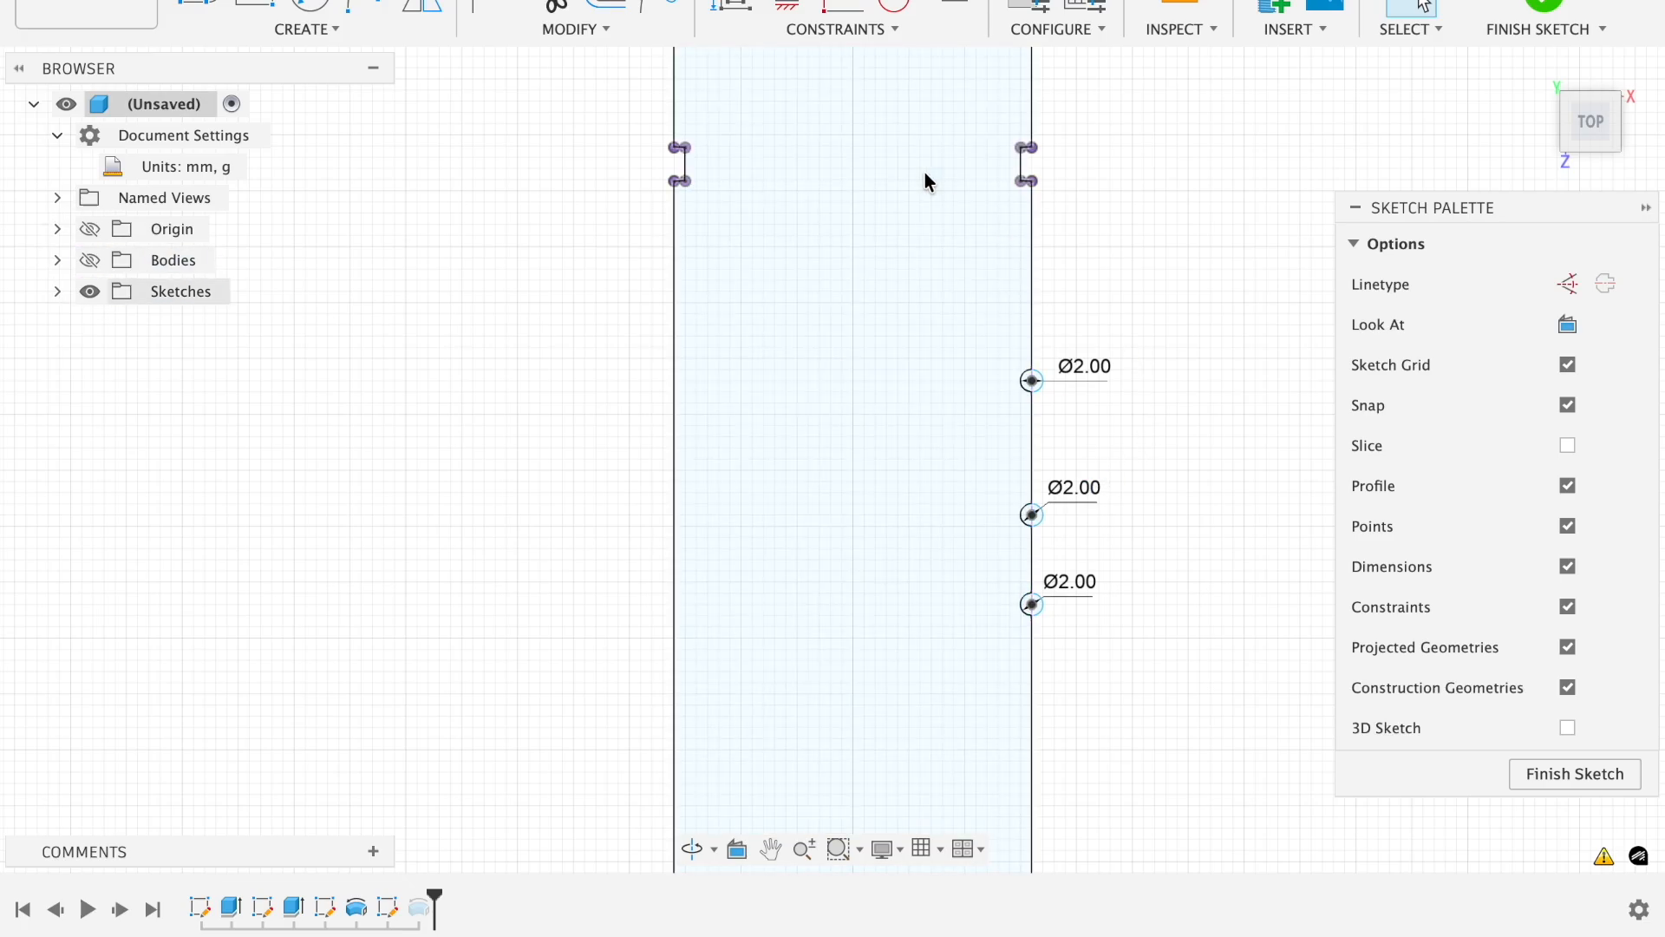
{"action": "key", "text": "d"}
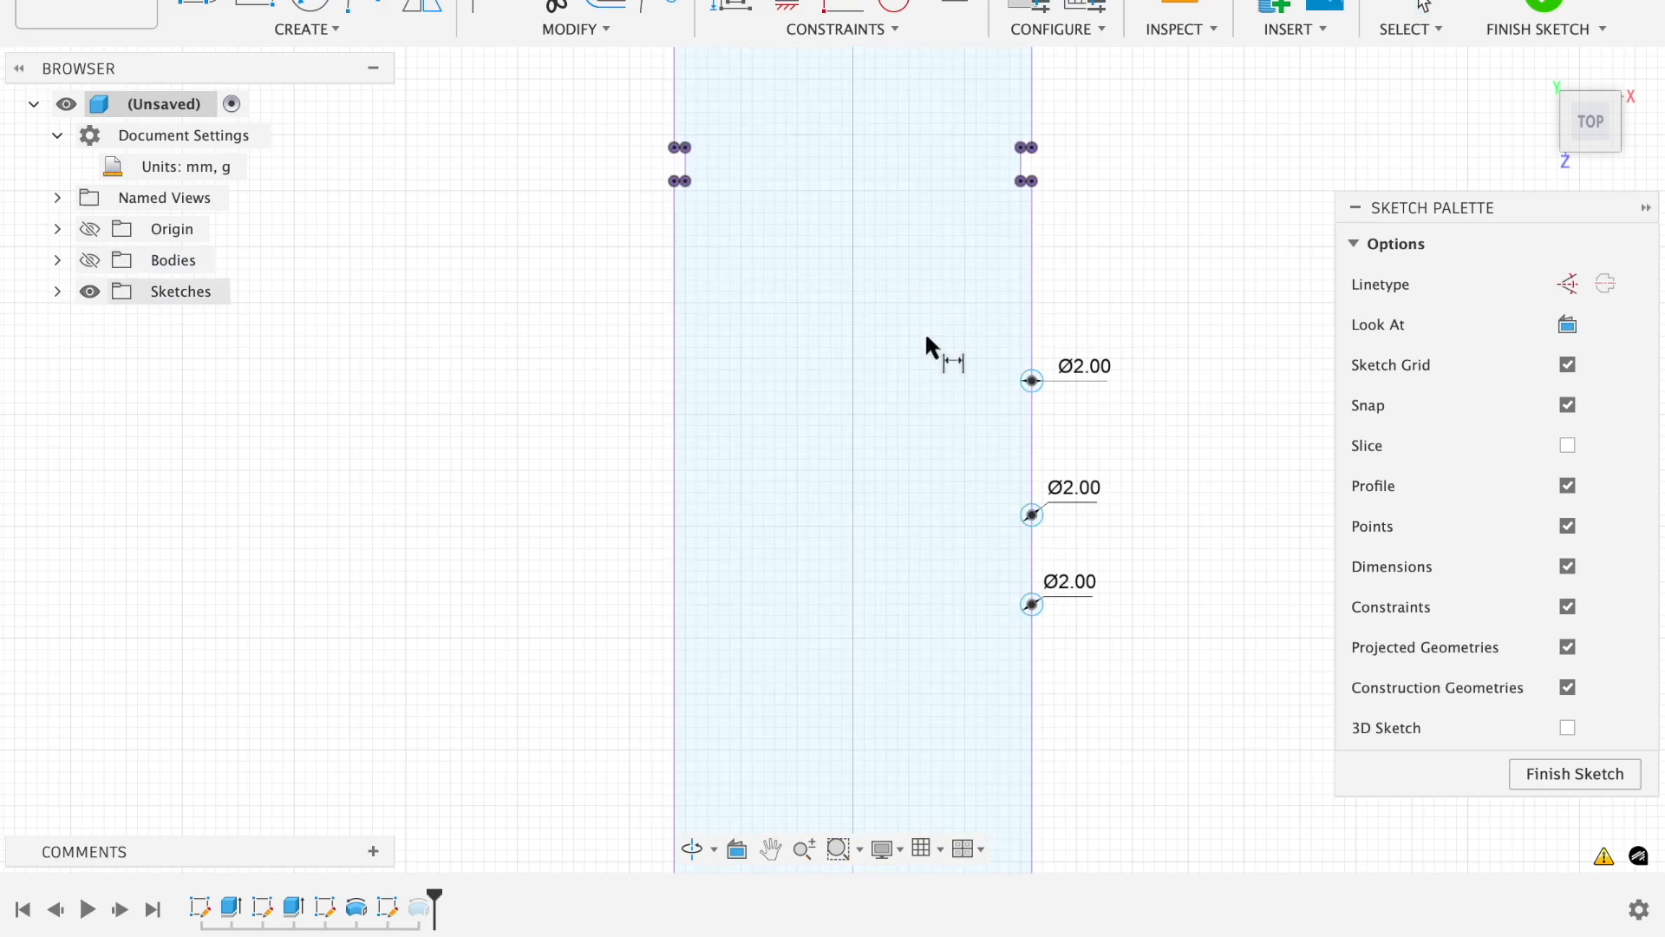
{"action": "left_click", "coordinate": [1031, 380]}
{"action": "left_click", "coordinate": [1031, 514]}
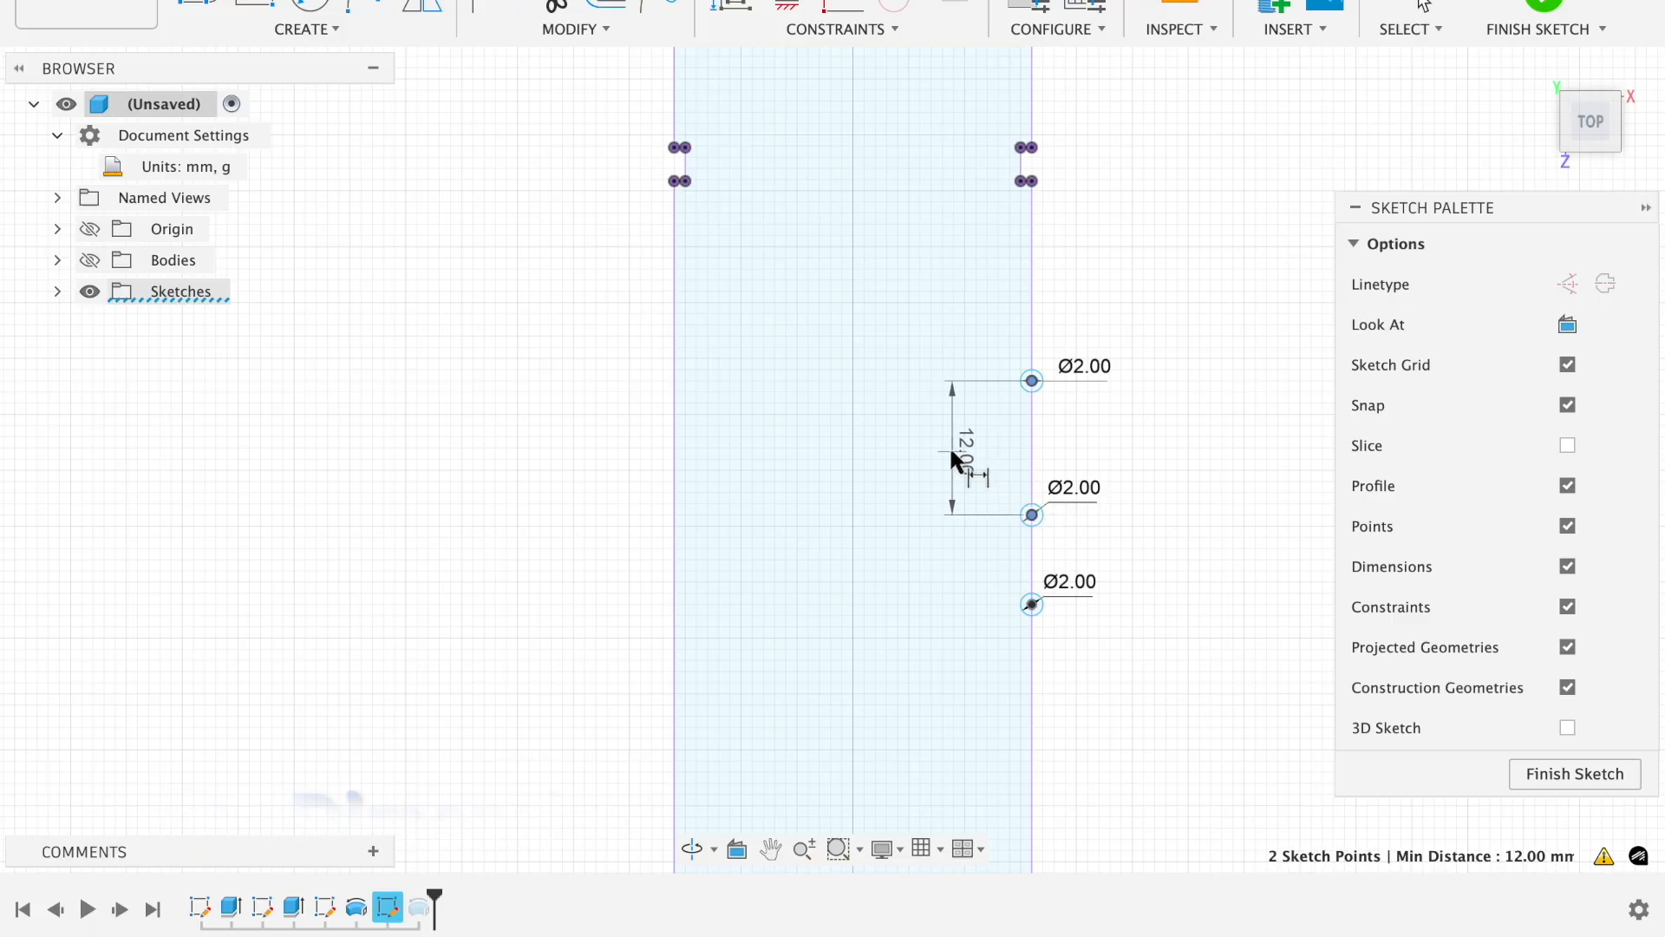
{"action": "left_click", "coordinate": [950, 446]}
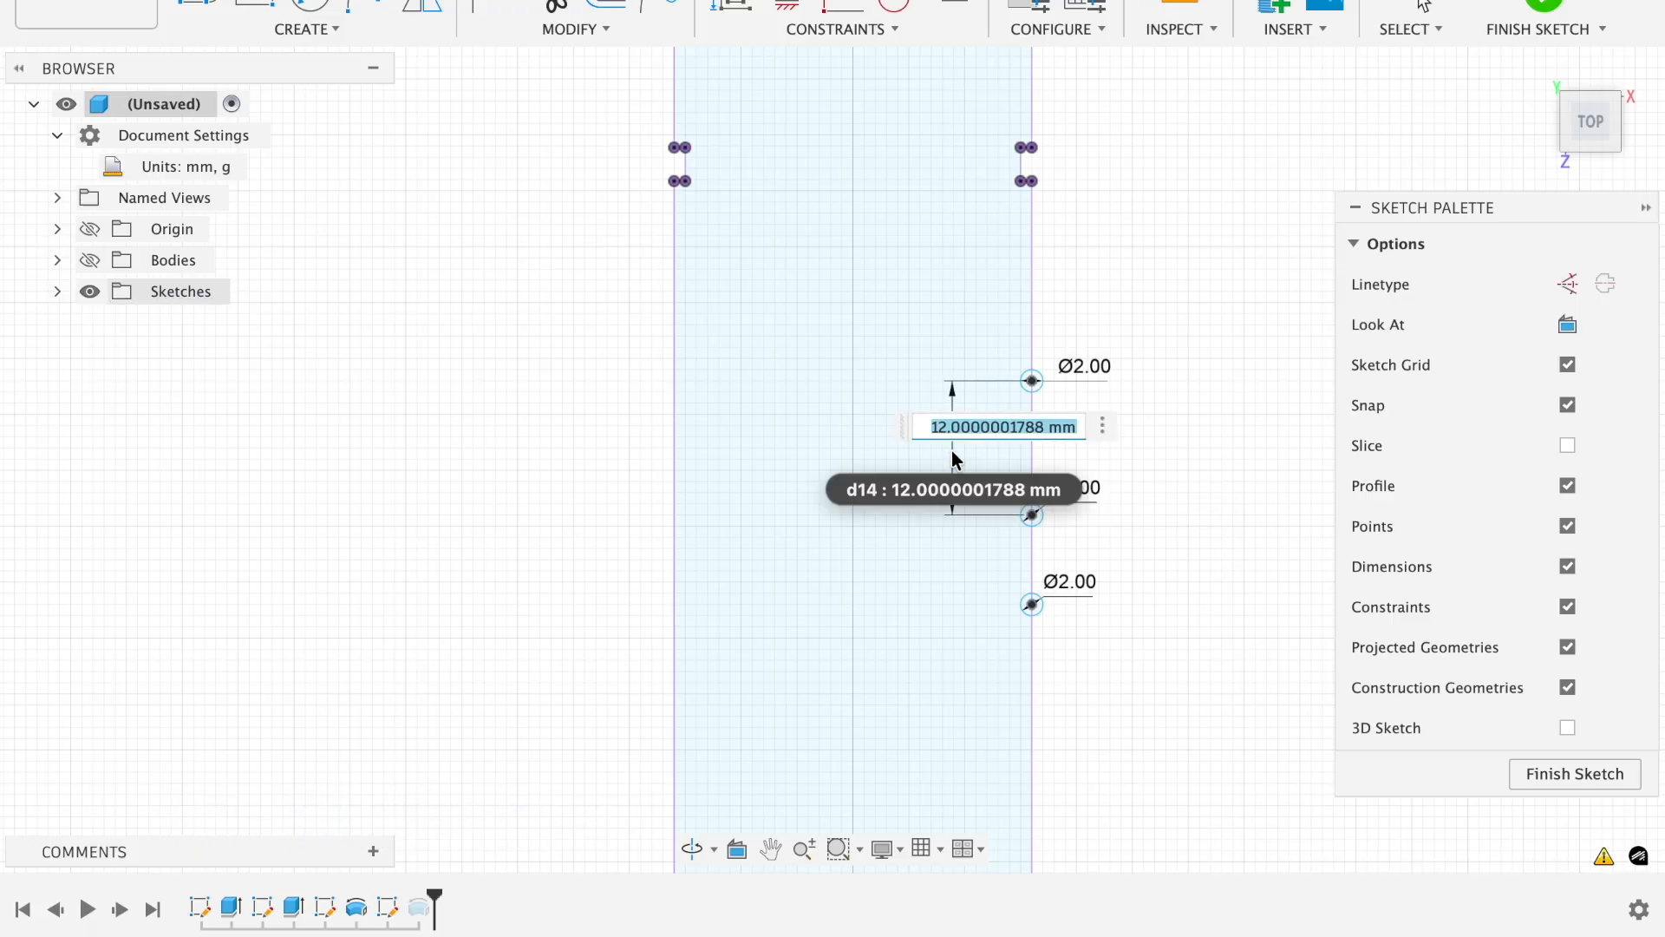
{"action": "type", "text": "12"}
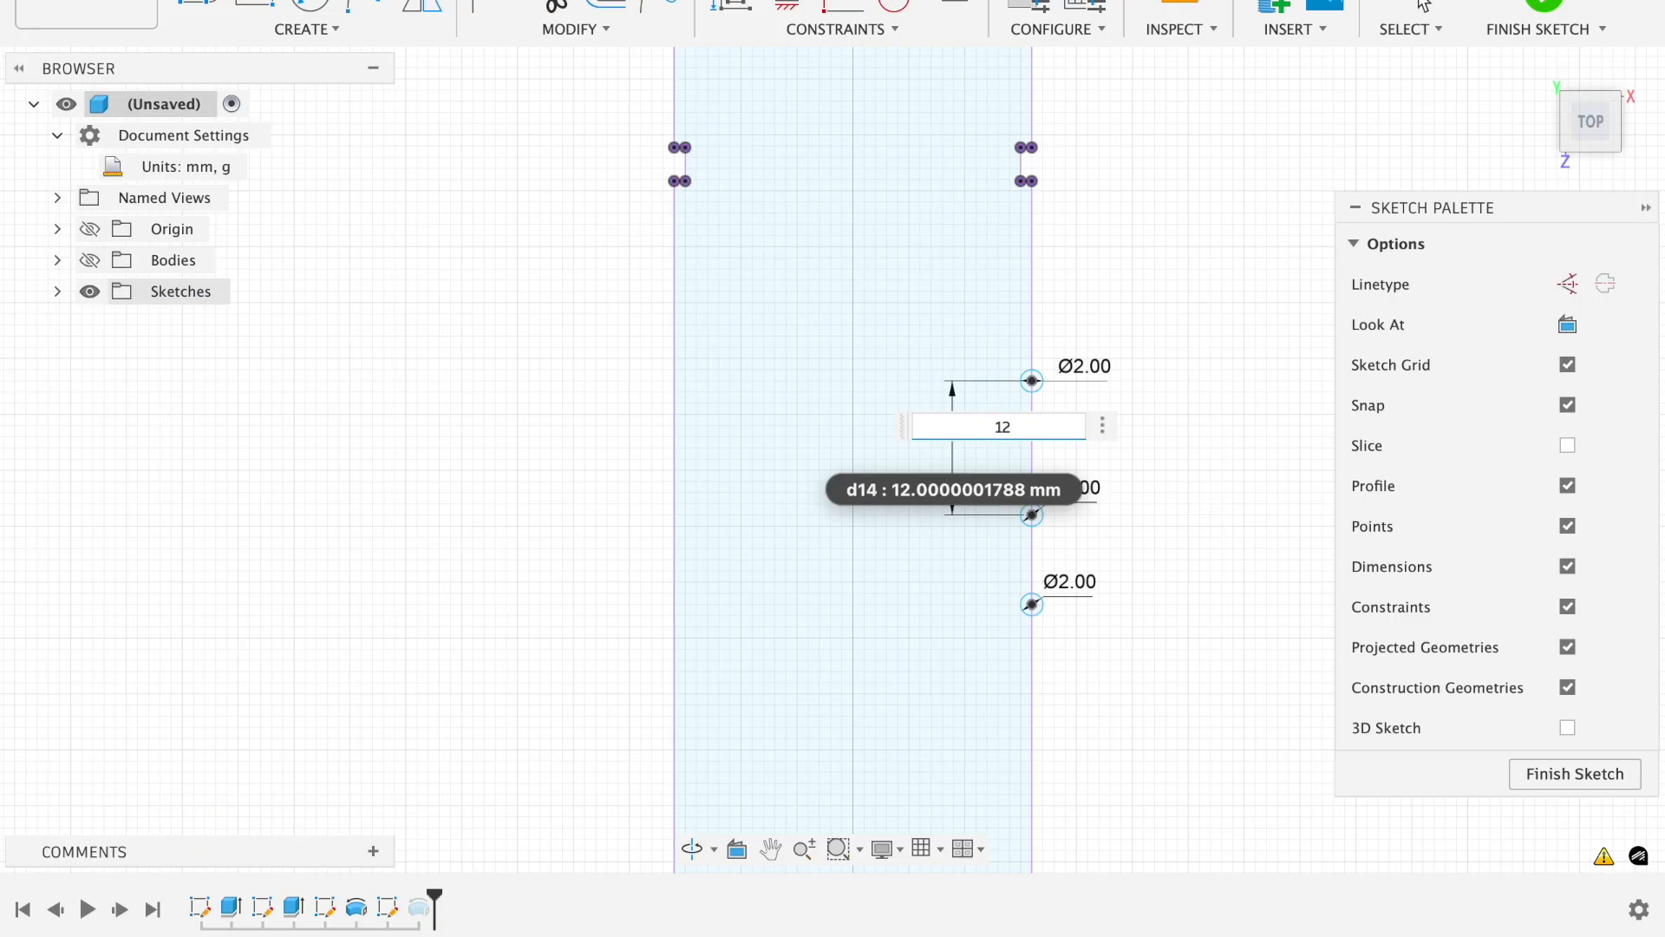
{"action": "key", "text": "Return"}
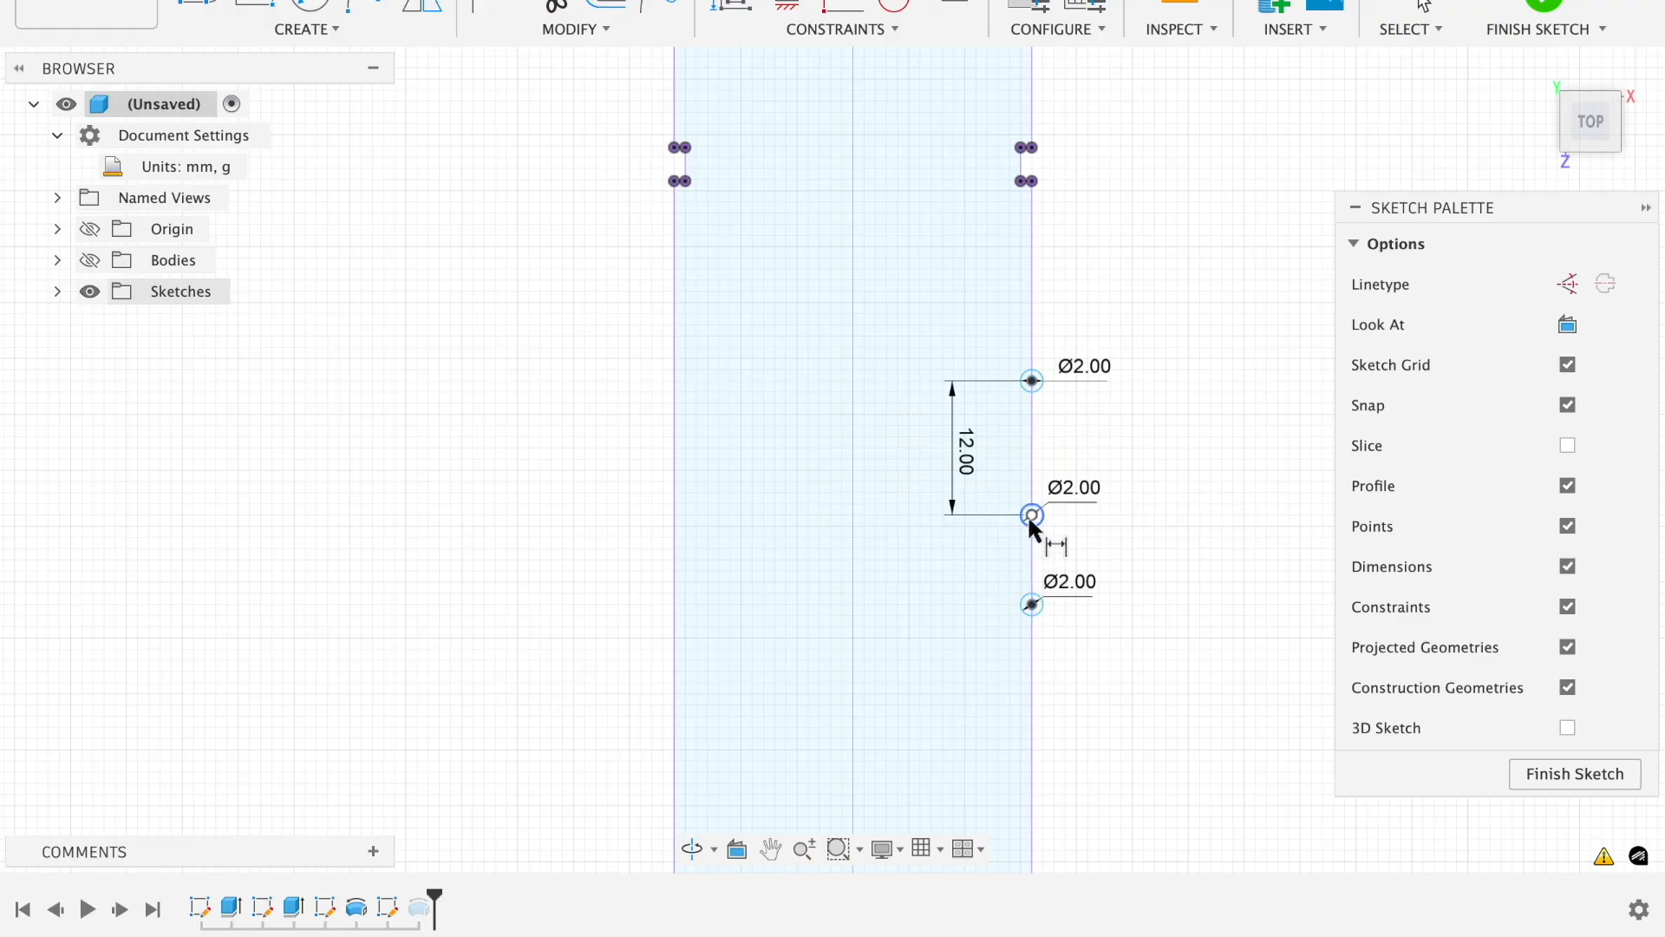
Set the distance between the middle and last circle centres to 12 mm, finish the sketch and inspect the ring spacing.
{"action": "left_click", "coordinate": [1031, 515]}
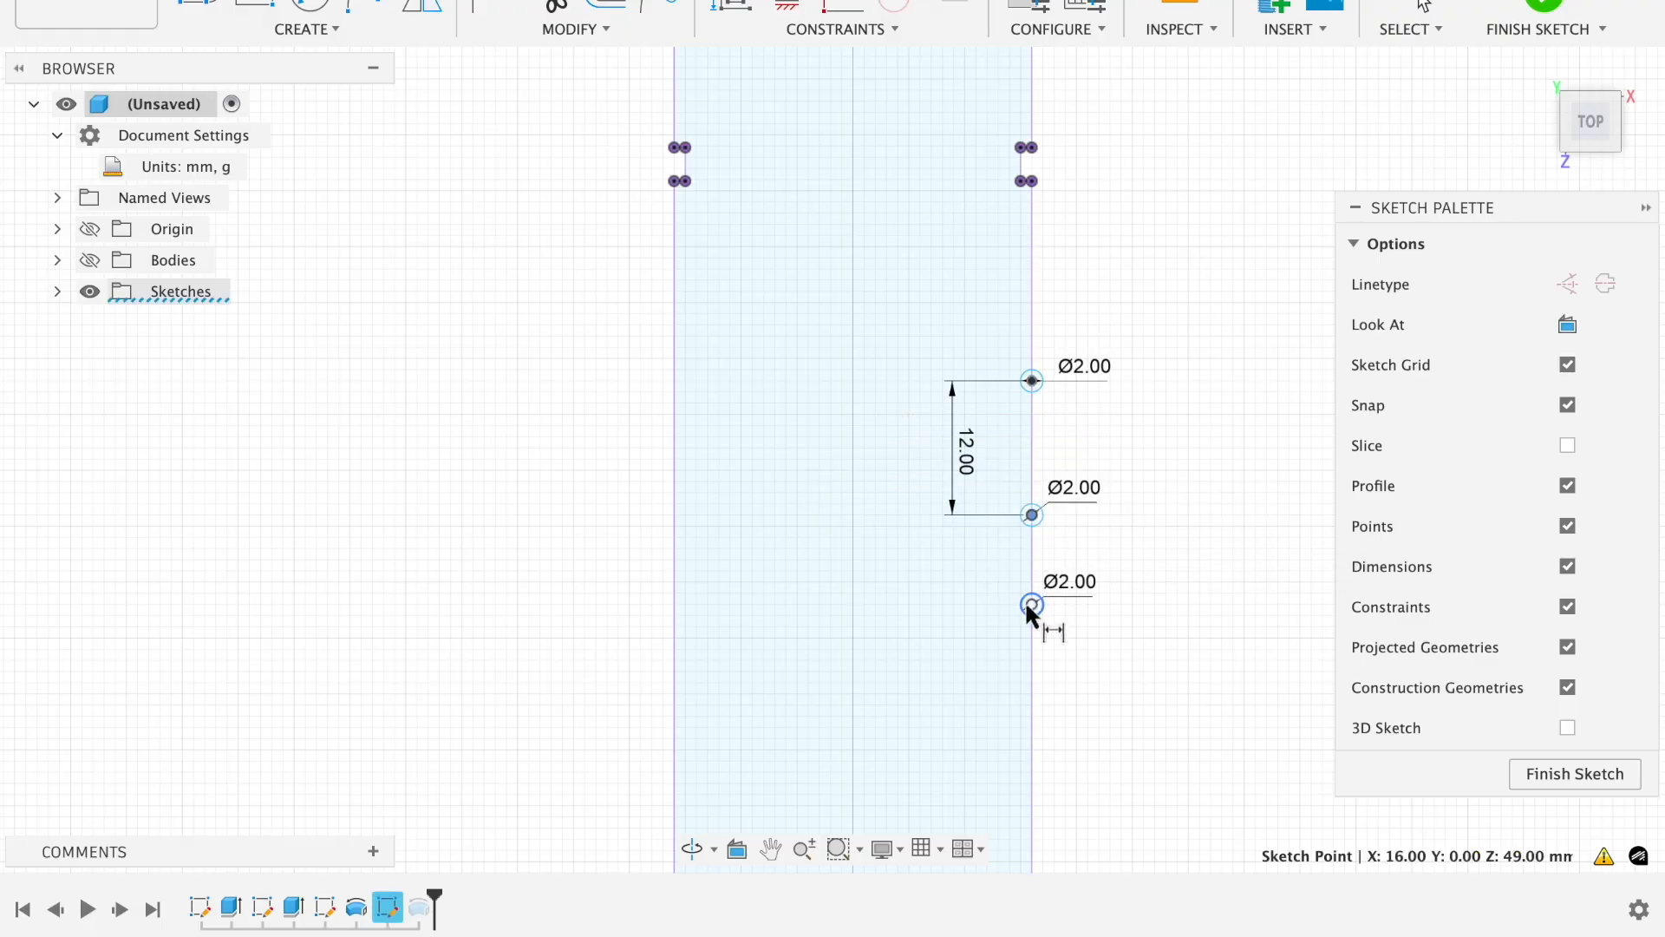
{"action": "left_click", "coordinate": [1028, 602]}
{"action": "left_click", "coordinate": [954, 566]}
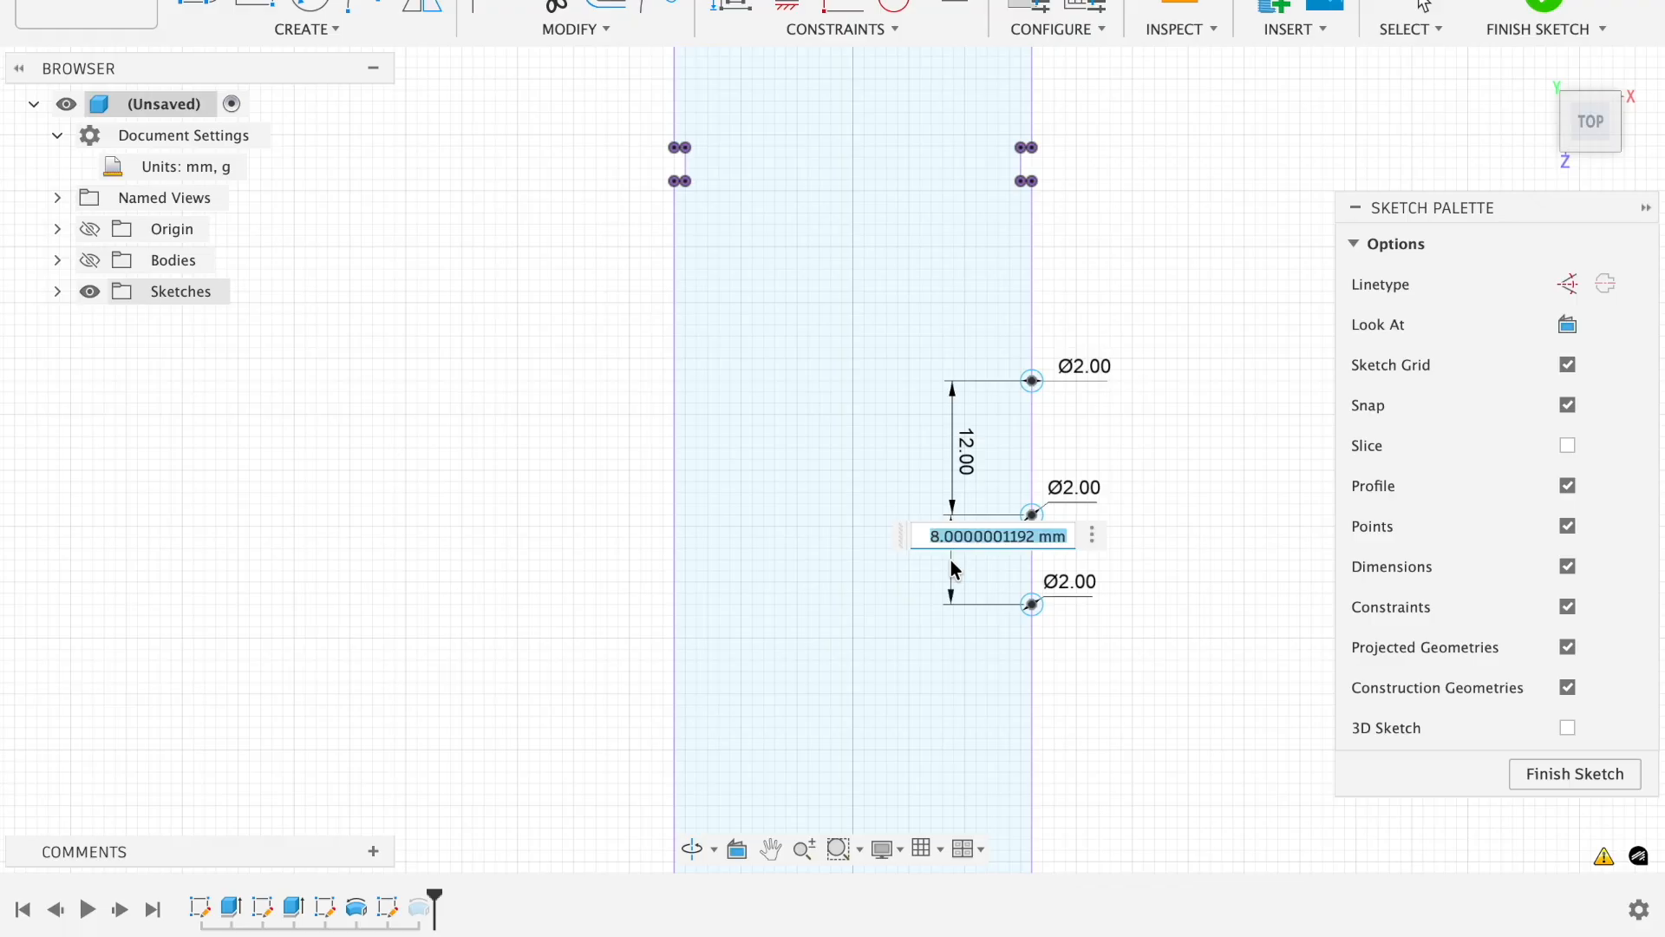
{"action": "type", "text": "12"}
{"action": "key", "text": "Return"}
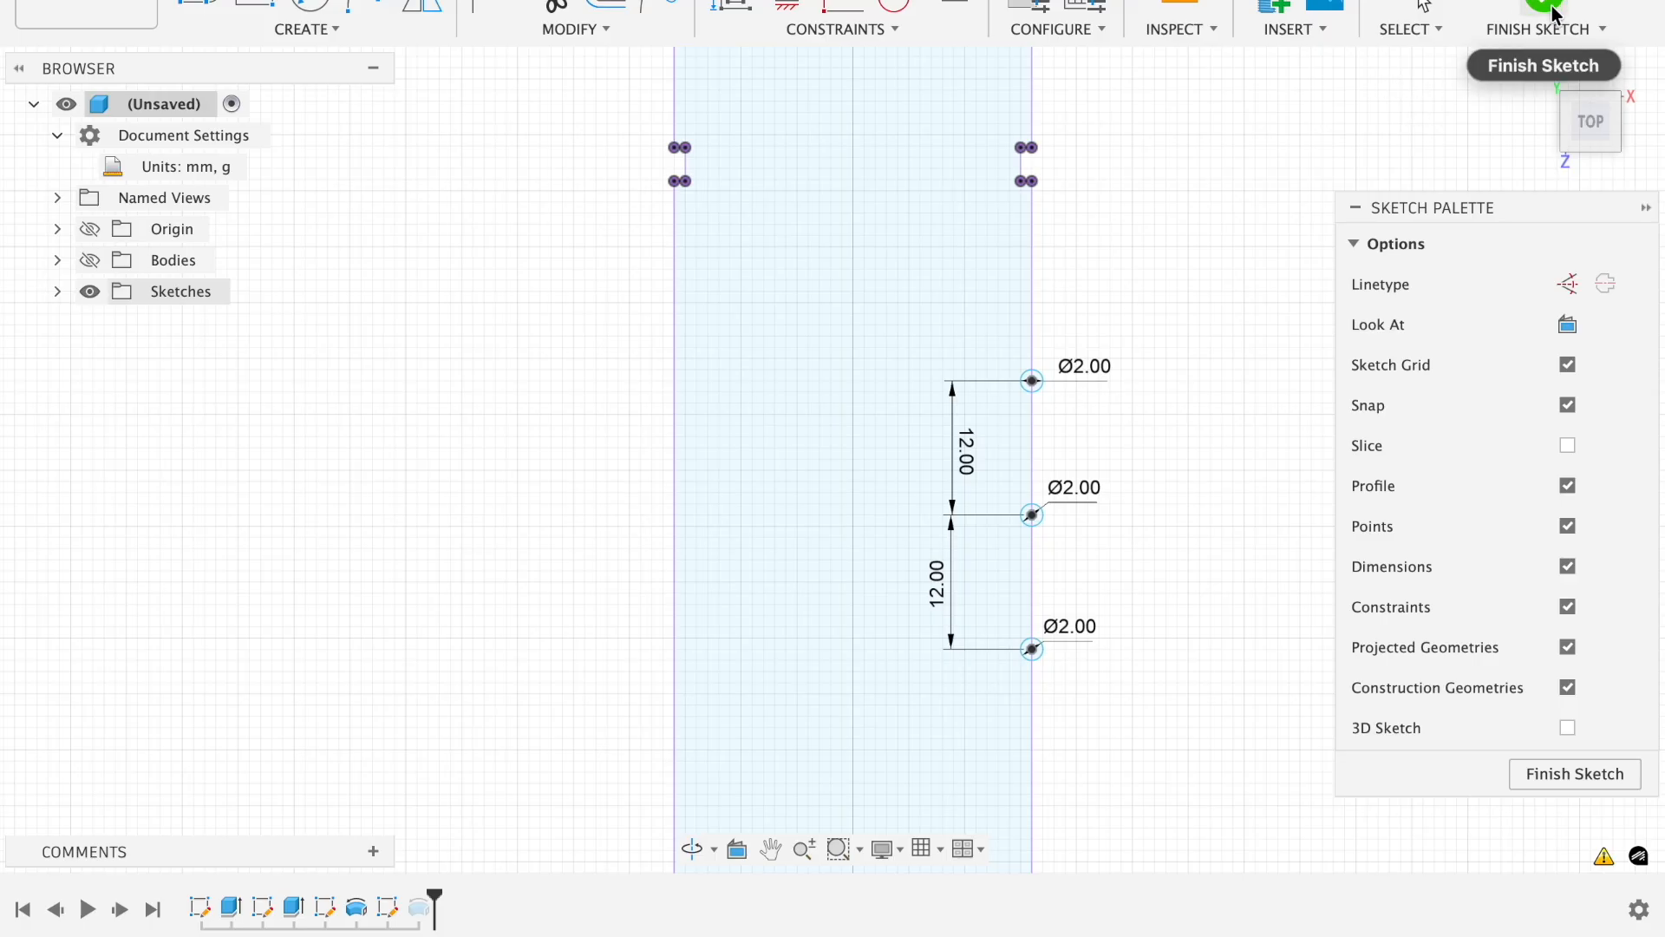
{"action": "left_click", "coordinate": [1523, 17]}
{"action": "middle_click_drag", "start_coordinate": [851, 436], "coordinate": [820, 545], "text": "shift"}
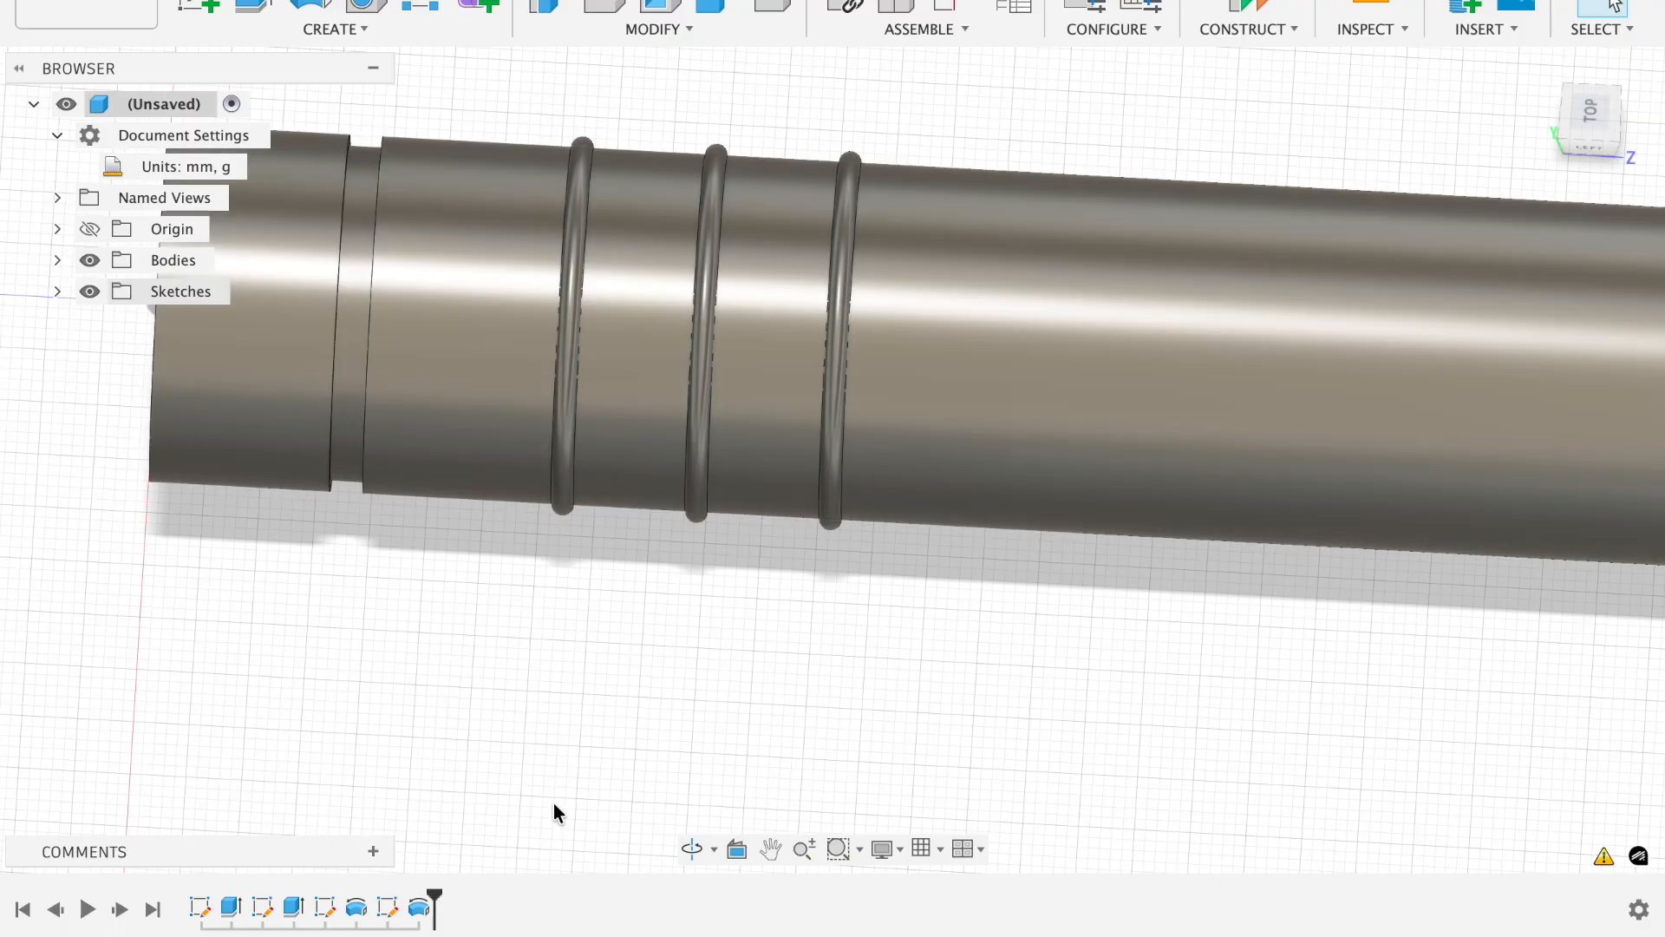
{"action": "middle_click_drag", "start_coordinate": [986, 316], "coordinate": [1001, 438], "text": "shift"}
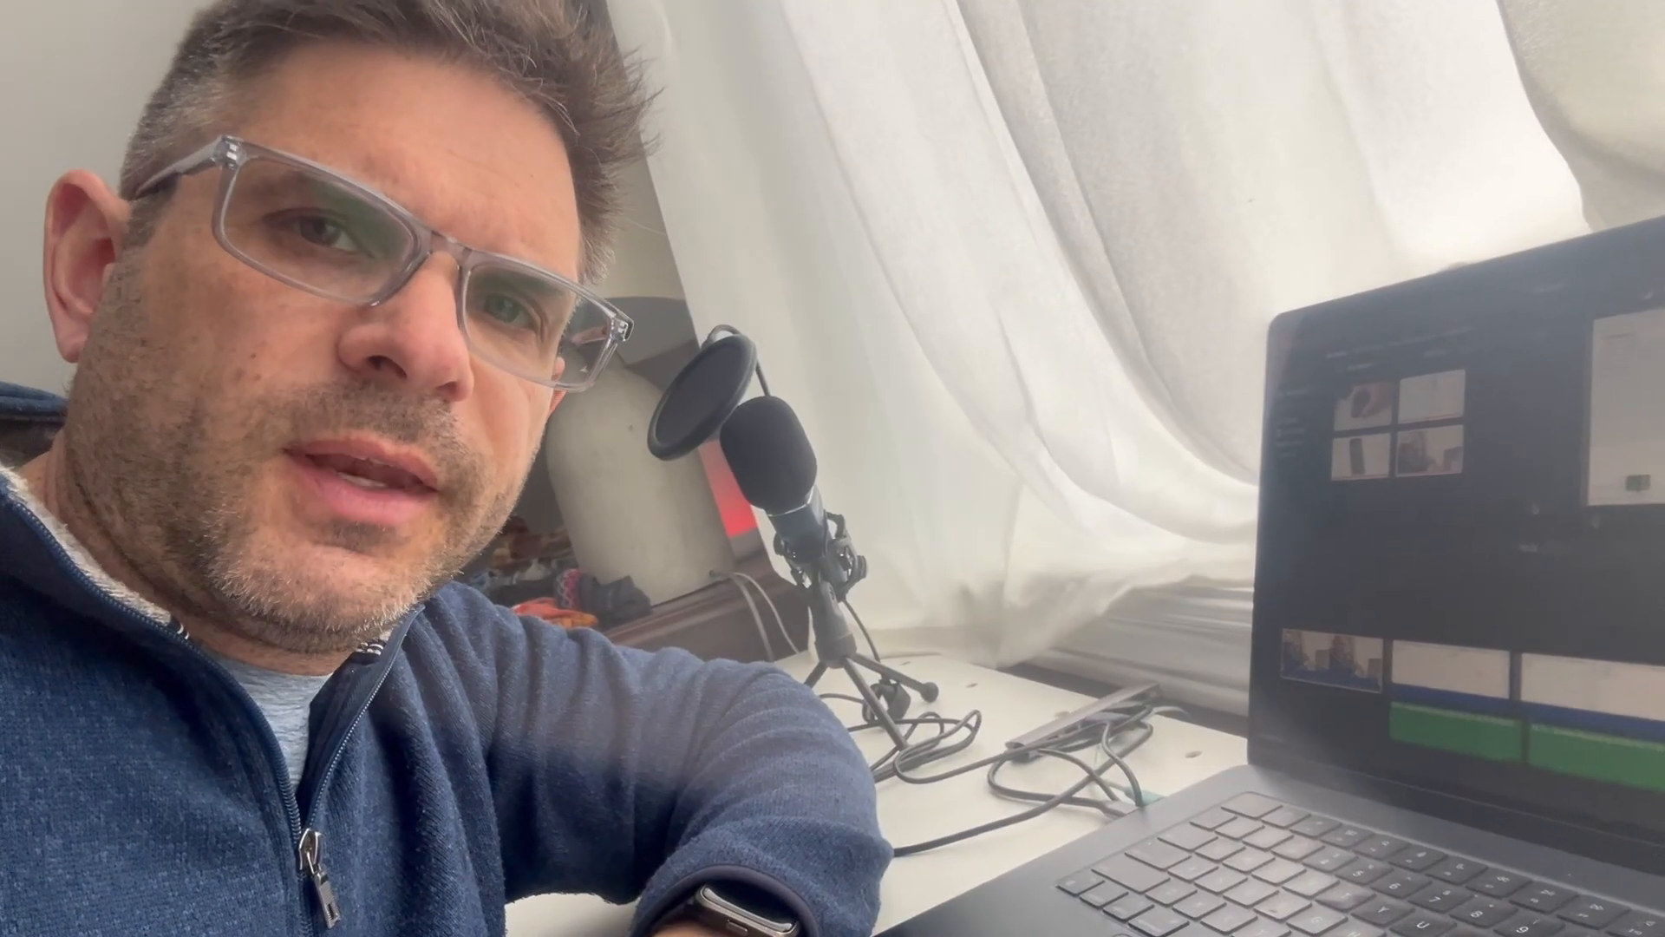